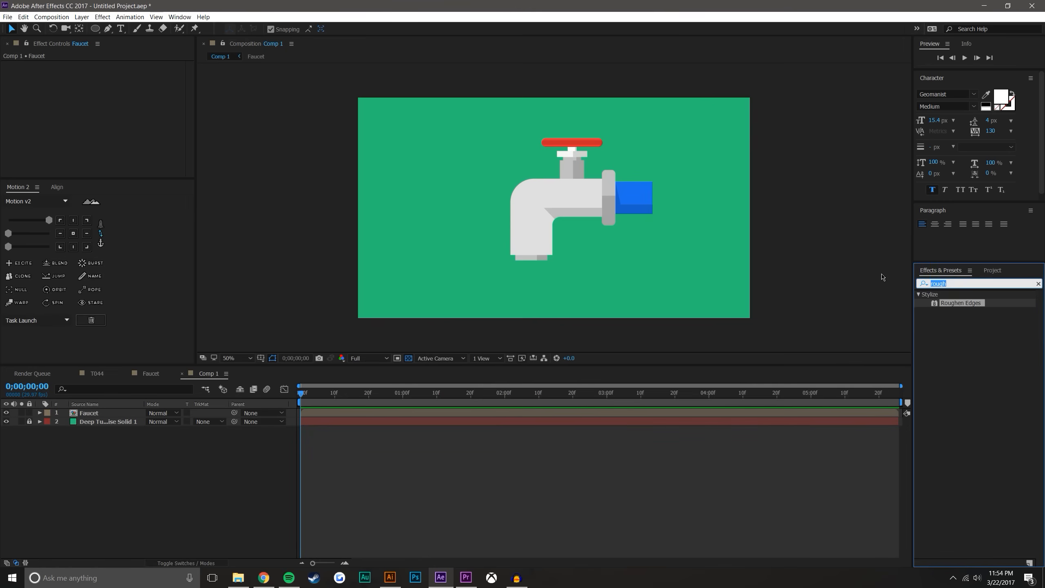
Apply a Drop Shadow effect to the Faucet layer with its Softness set to 29
{"action": "left_click", "coordinate": [1000, 426]}
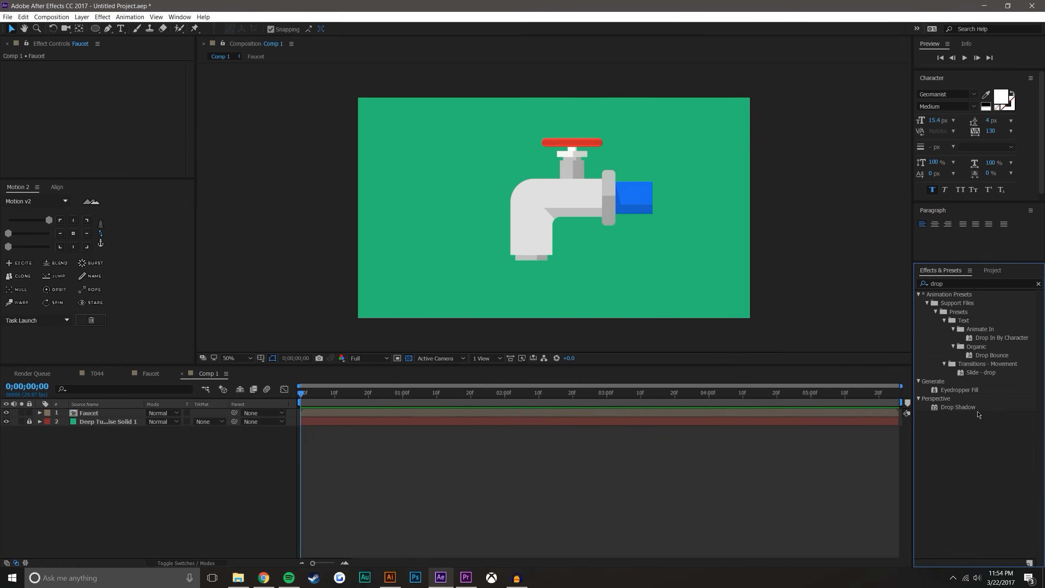
{"action": "left_click_drag", "start_coordinate": [955, 407], "coordinate": [576, 192]}
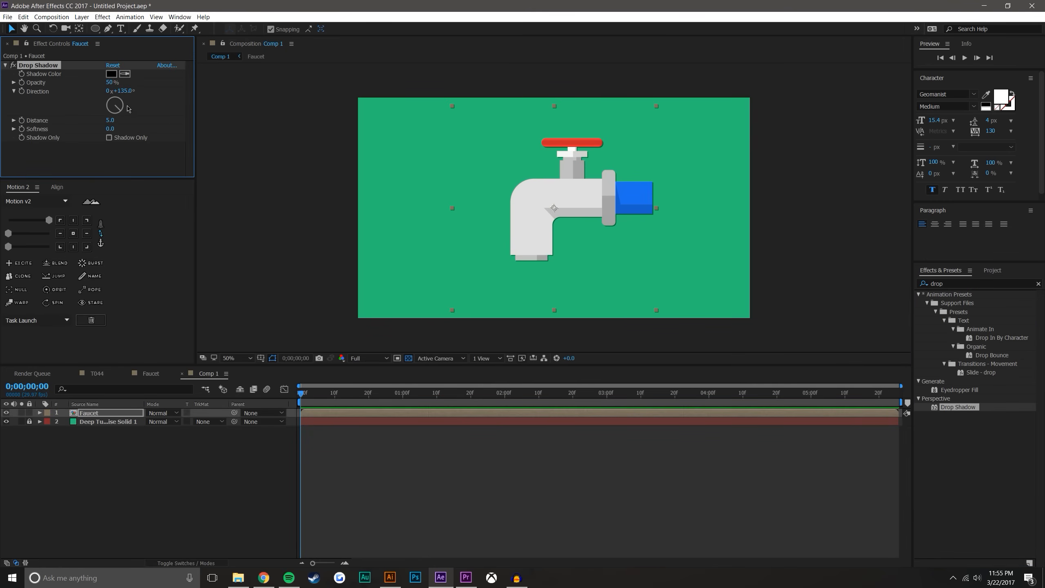
{"action": "left_click_drag", "start_coordinate": [117, 129], "coordinate": [142, 129]}
{"action": "left_click", "coordinate": [223, 470]}
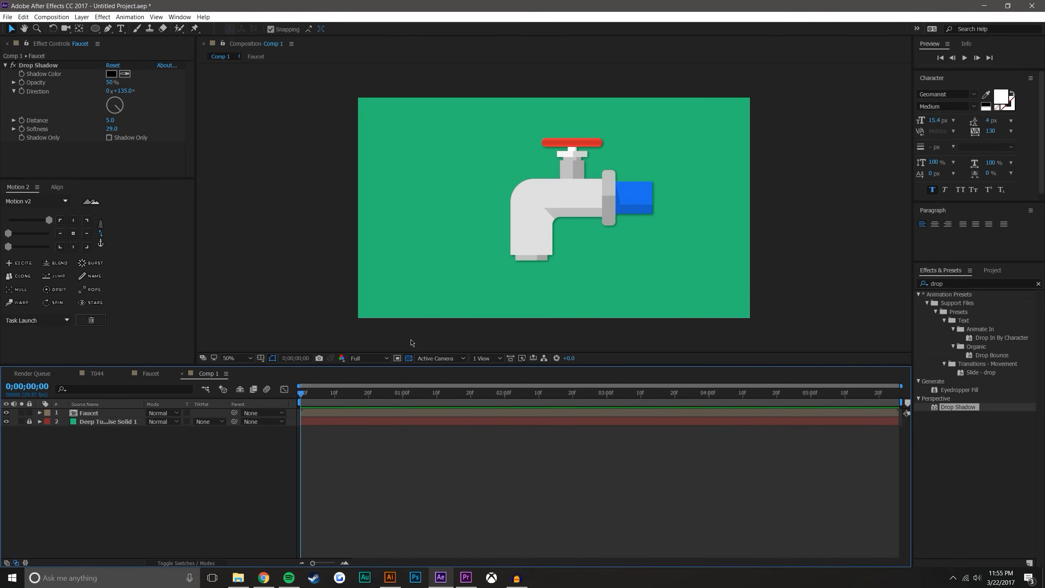
Move the Faucet layer's anchor point to the centre of the spout's bottom opening with the Pan Behind tool
{"action": "left_click", "coordinate": [115, 413]}
{"action": "scroll", "coordinate": [545, 209], "scroll_direction": "up", "scroll_amount": 2}
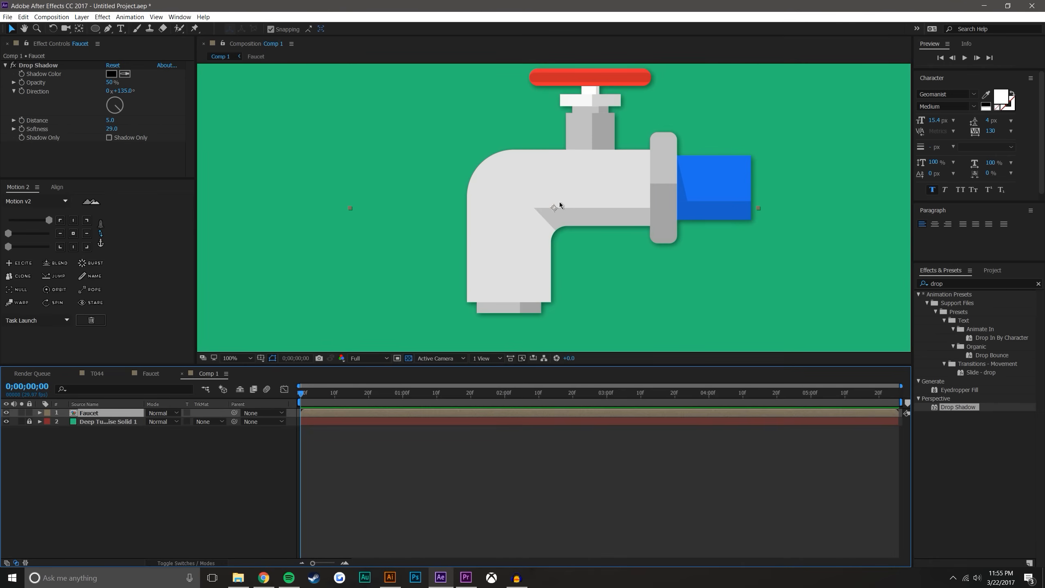
{"action": "left_click", "coordinate": [79, 29]}
{"action": "left_click", "coordinate": [547, 229]}
{"action": "left_click_drag", "start_coordinate": [553, 208], "coordinate": [512, 313]}
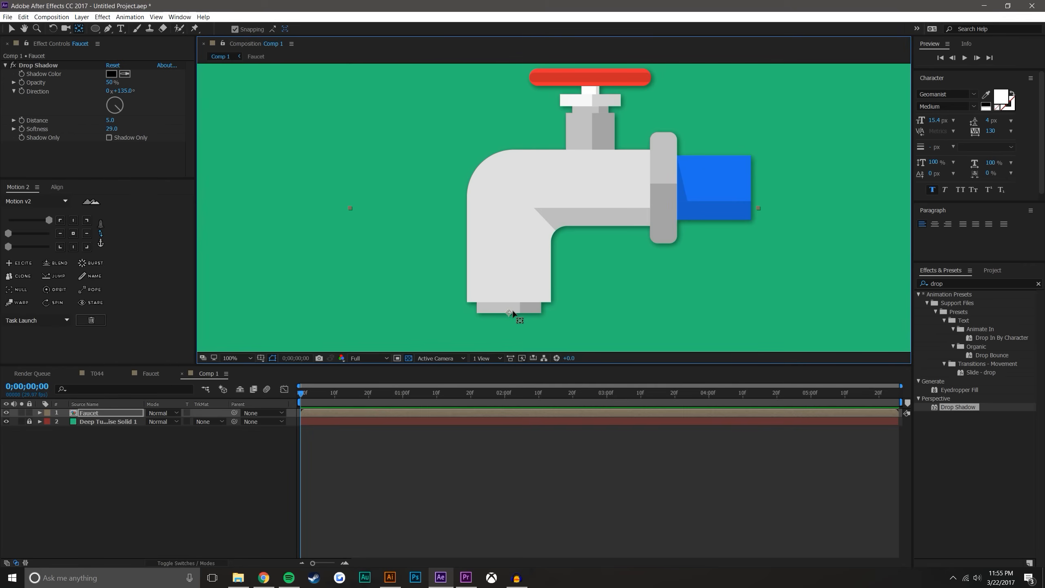
{"action": "scroll", "coordinate": [469, 265], "scroll_direction": "down", "scroll_amount": 2}
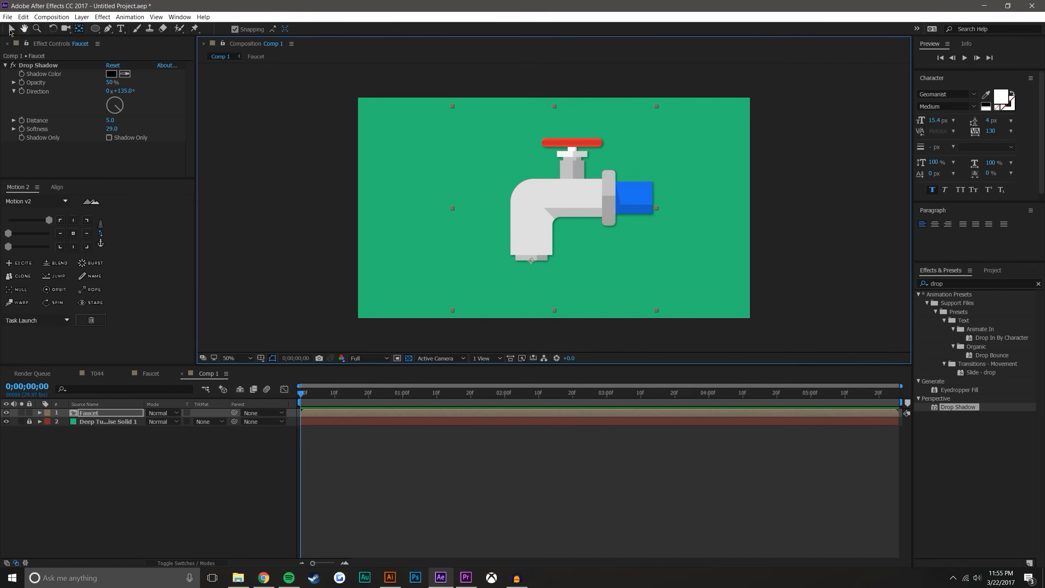
Scale the Faucet layer to 40.8% and place it in the upper middle of the composition, with the spout centred horizontally
{"action": "left_click", "coordinate": [11, 29]}
{"action": "left_click_drag", "start_coordinate": [534, 259], "coordinate": [556, 209]}
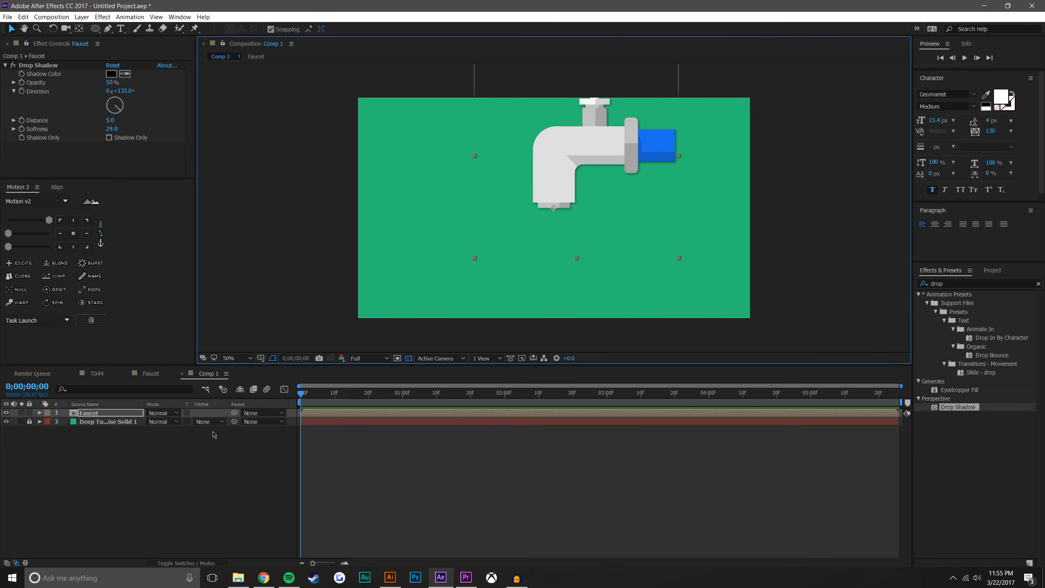
{"action": "key", "text": "s"}
{"action": "left_click_drag", "start_coordinate": [177, 421], "coordinate": [49, 437]}
{"action": "left_click", "coordinate": [357, 346]}
{"action": "left_click", "coordinate": [572, 182]}
{"action": "left_click_drag", "start_coordinate": [572, 182], "coordinate": [571, 153]}
{"action": "left_click", "coordinate": [530, 475]}
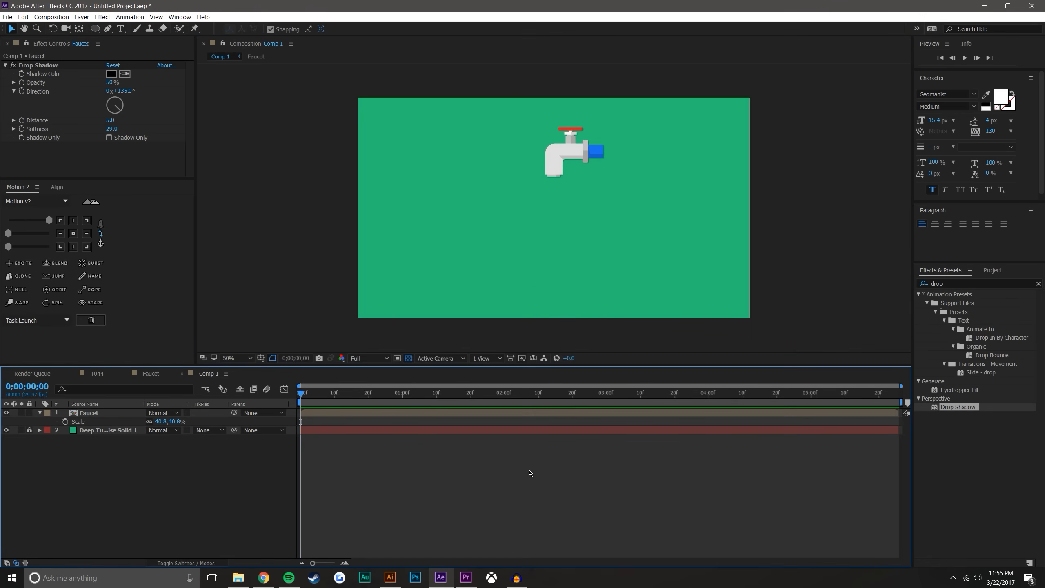
Show the grid over the composition
{"action": "scroll", "coordinate": [578, 131], "scroll_direction": "up", "scroll_amount": 2}
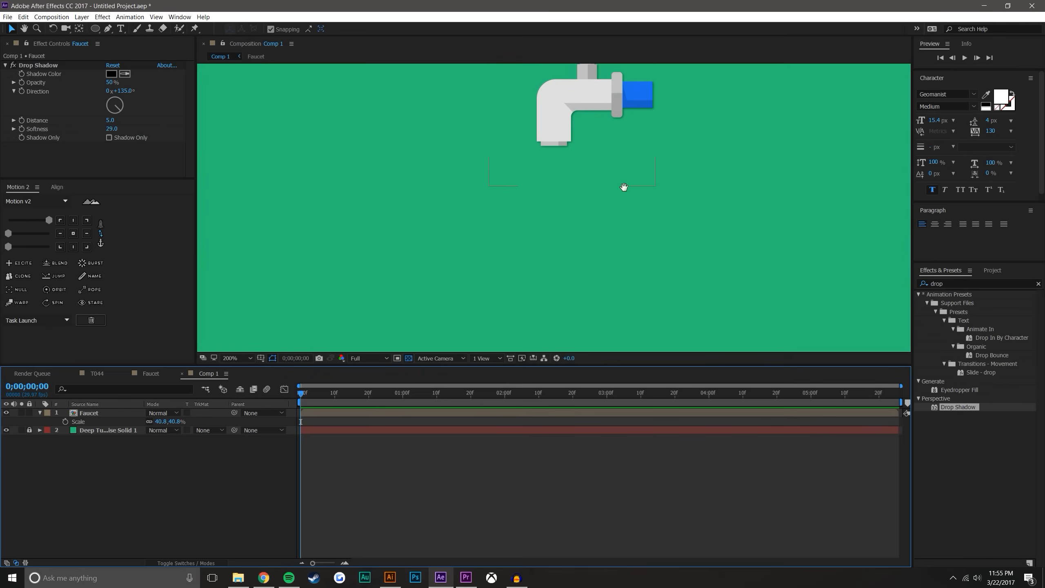
{"action": "scroll", "coordinate": [625, 217], "scroll_direction": "up", "scroll_amount": 4}
{"action": "scroll", "coordinate": [622, 254], "scroll_direction": "up", "scroll_amount": 1}
{"action": "scroll", "coordinate": [617, 270], "scroll_direction": "down", "scroll_amount": 5}
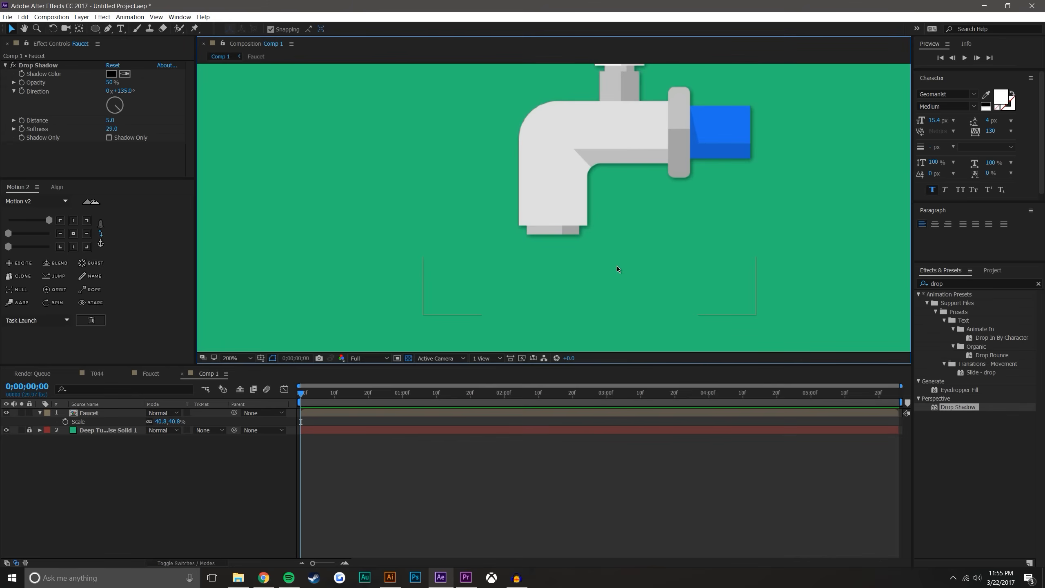
{"action": "left_click", "coordinate": [264, 500]}
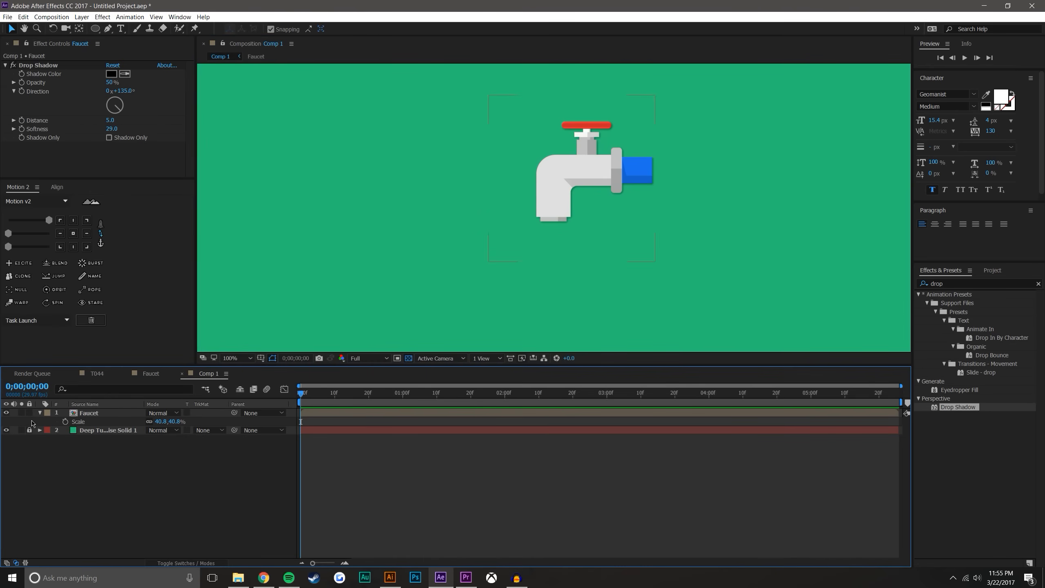
{"action": "left_click_drag", "start_coordinate": [435, 205], "coordinate": [408, 319]}
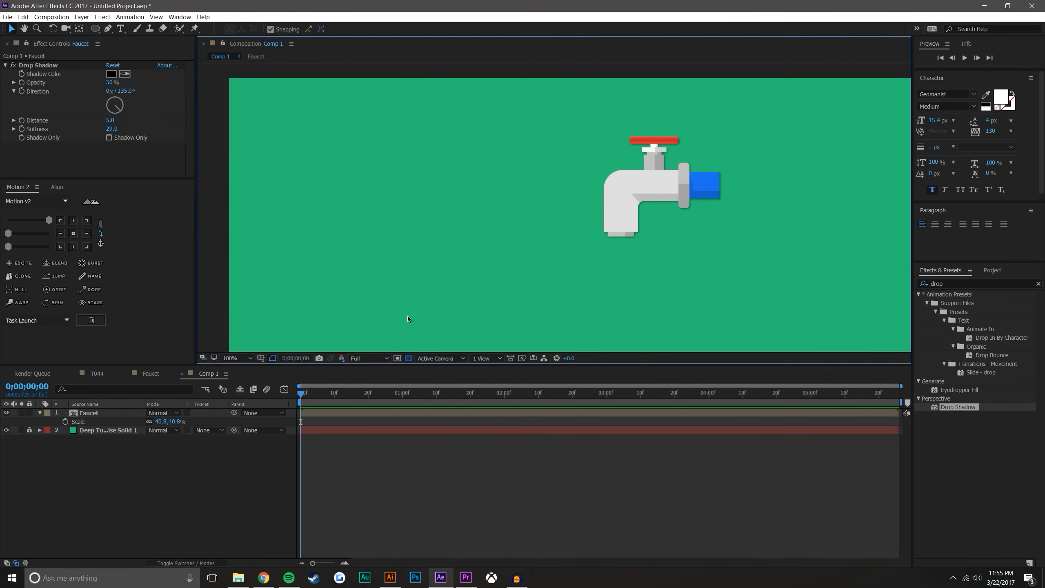
{"action": "left_click", "coordinate": [261, 358]}
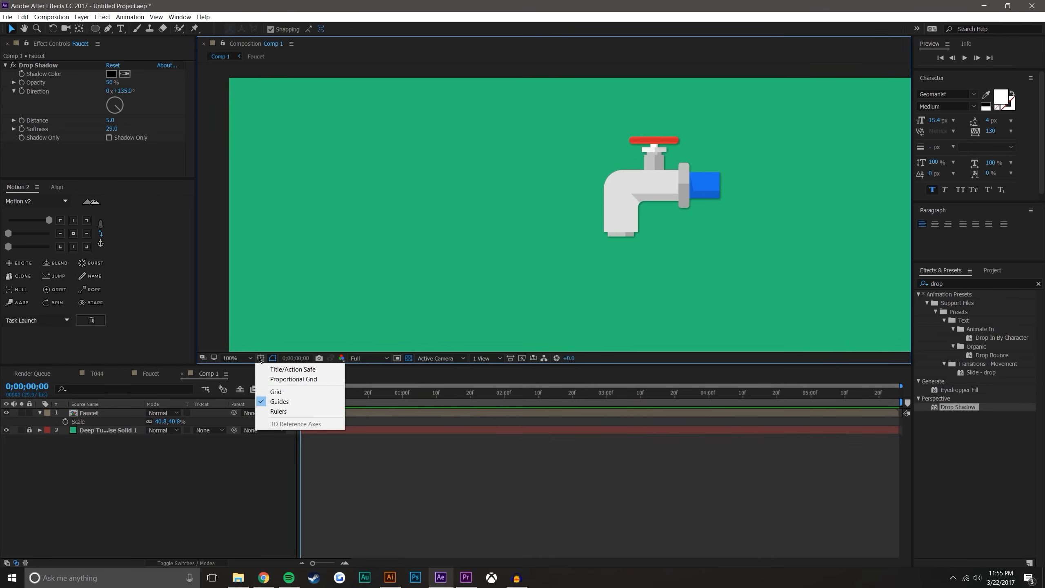
{"action": "left_click", "coordinate": [276, 392]}
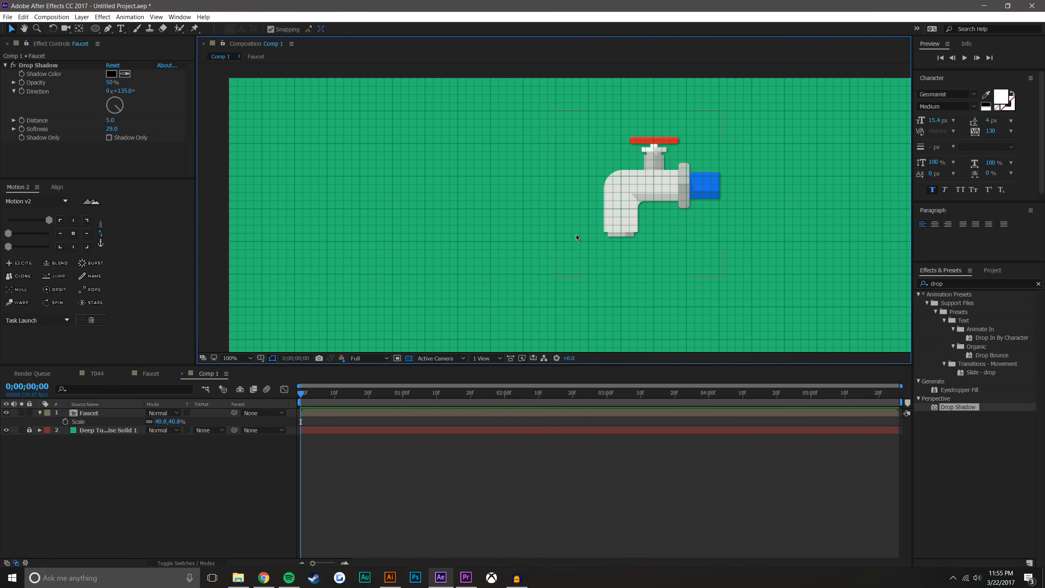
Draw a closed white egg shape about two major grid squares tall beside the faucet, using two curved Pen tool points
{"action": "key", "text": "period"}
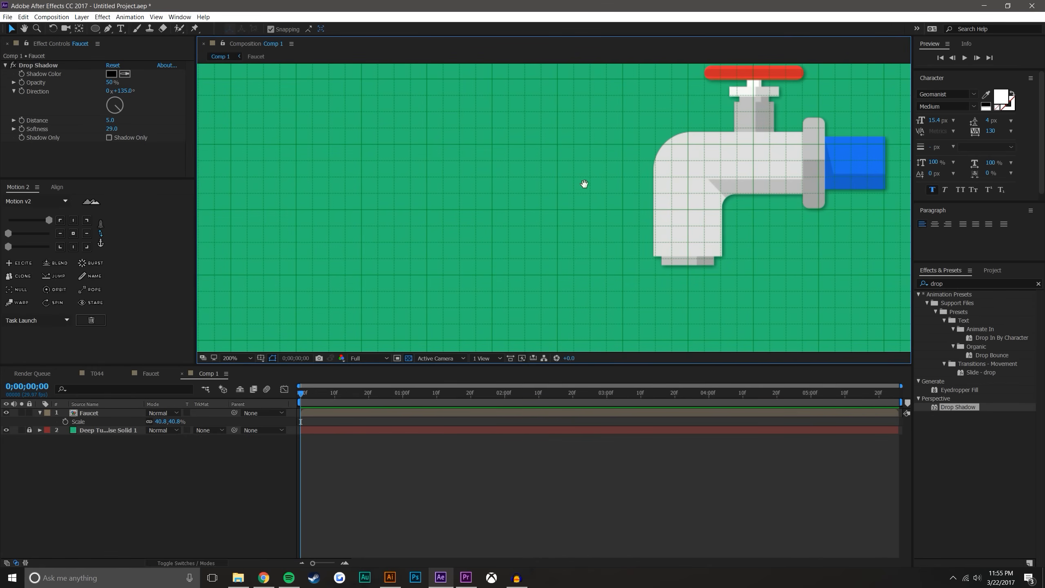
{"action": "left_click_drag", "start_coordinate": [568, 187], "coordinate": [721, 156]}
{"action": "key", "text": "period"}
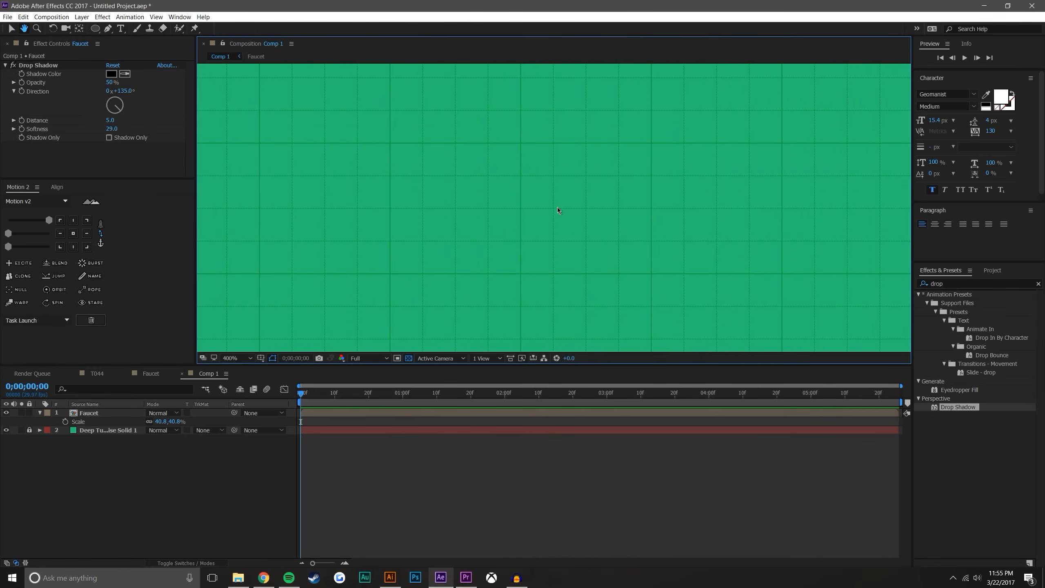
{"action": "left_click", "coordinate": [109, 30]}
{"action": "scroll", "coordinate": [460, 205], "scroll_direction": "down", "scroll_amount": 1}
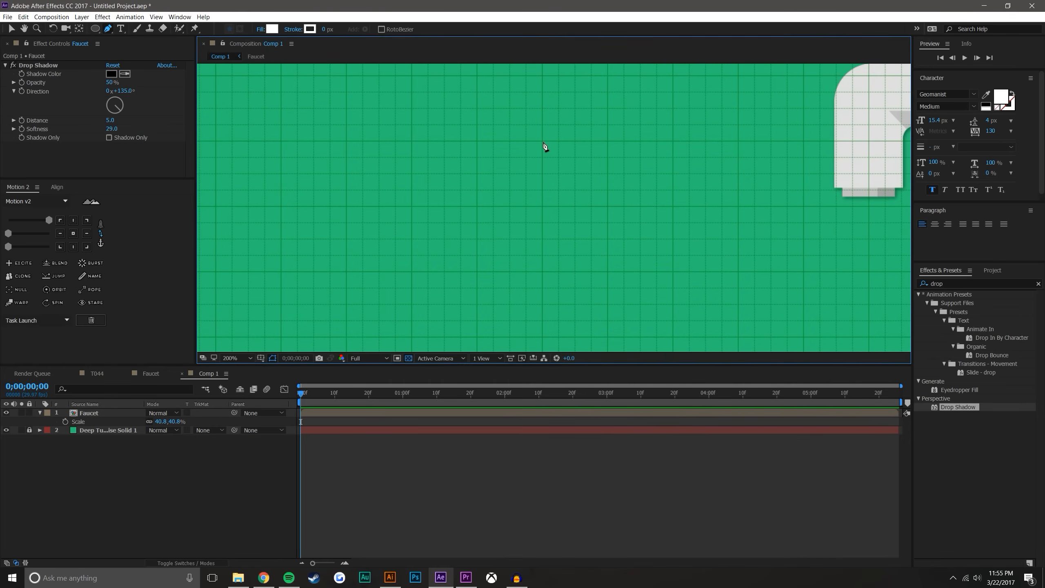
{"action": "left_click_drag", "start_coordinate": [543, 142], "coordinate": [495, 140]}
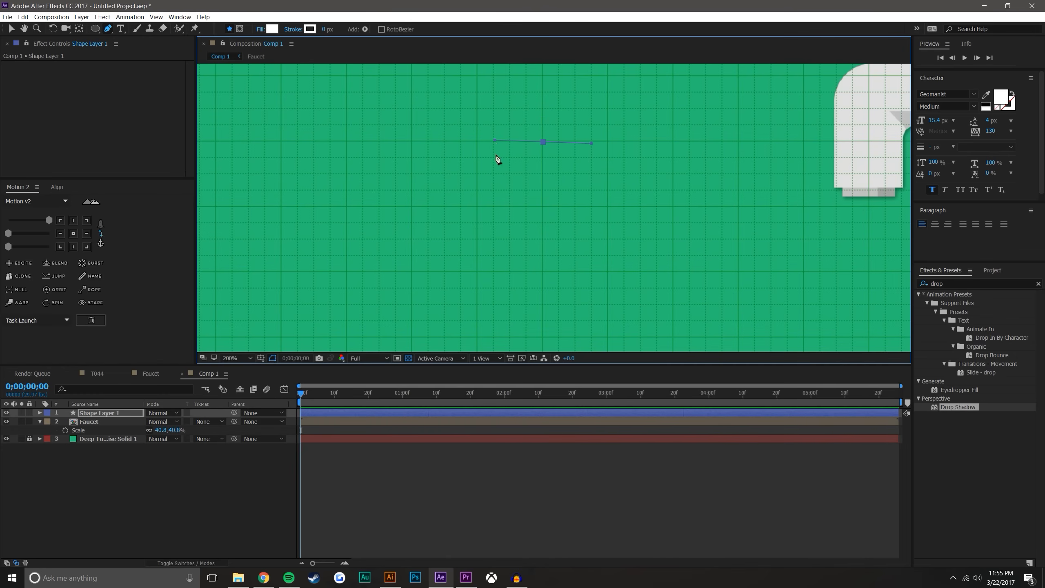
{"action": "left_click_drag", "start_coordinate": [542, 271], "coordinate": [625, 271]}
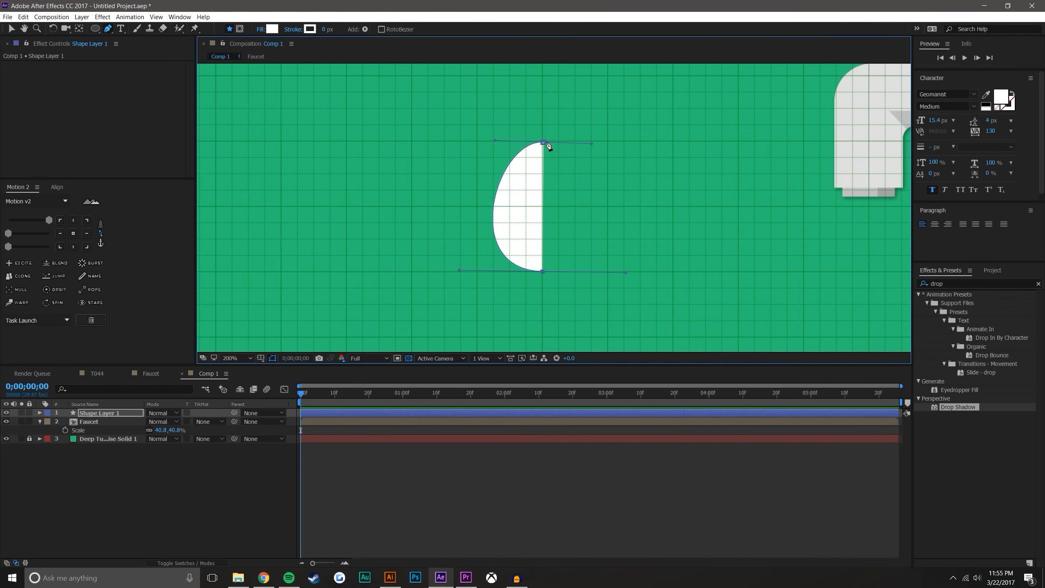
{"action": "left_click_drag", "start_coordinate": [542, 142], "coordinate": [506, 141]}
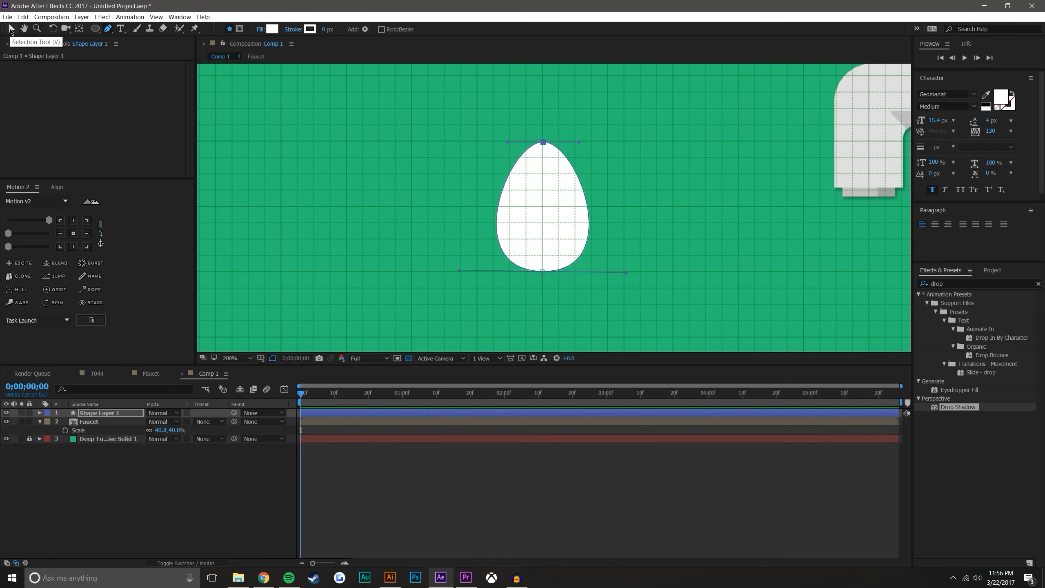
Align the egg shape's top point exactly with the grid intersection above it
{"action": "left_click", "coordinate": [11, 29]}
{"action": "left_click", "coordinate": [260, 509]}
{"action": "left_click", "coordinate": [539, 252]}
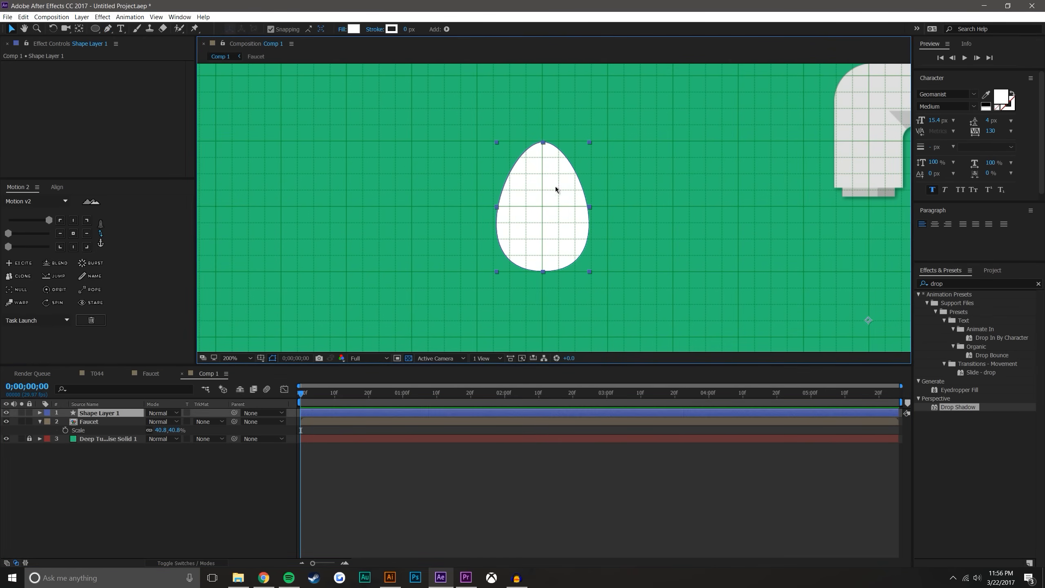
{"action": "scroll", "coordinate": [552, 182], "scroll_direction": "up", "scroll_amount": 2}
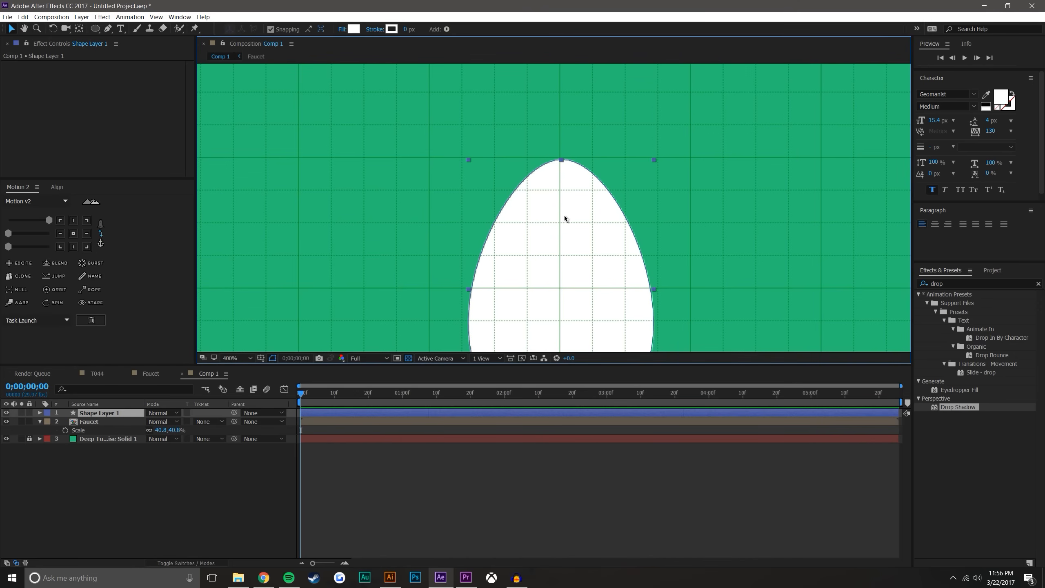
{"action": "scroll", "coordinate": [557, 174], "scroll_direction": "up", "scroll_amount": 3}
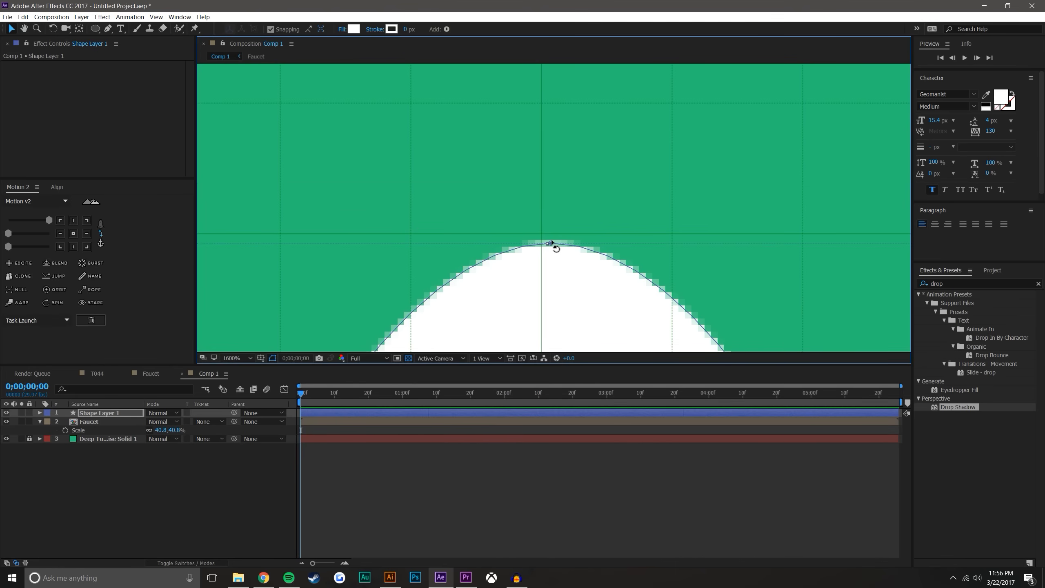
{"action": "left_click", "coordinate": [552, 244]}
{"action": "left_click_drag", "start_coordinate": [554, 244], "coordinate": [543, 236]}
Set the preview resolution to Half, glance at the T044 composition, and enlarge the Comp 1 viewer above the timeline
{"action": "left_click", "coordinate": [373, 358]}
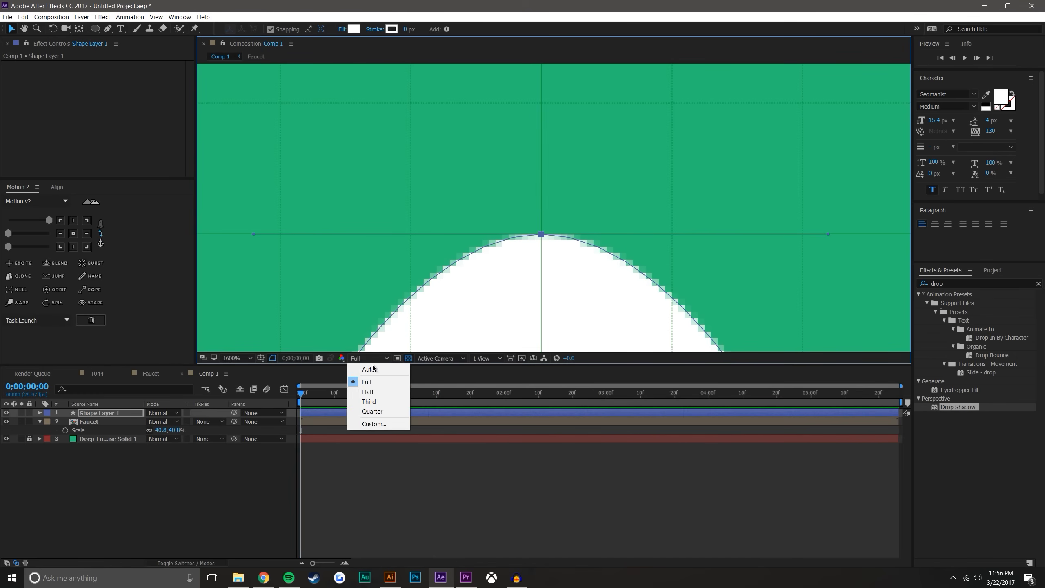
{"action": "left_click", "coordinate": [368, 392]}
{"action": "left_click", "coordinate": [98, 373]}
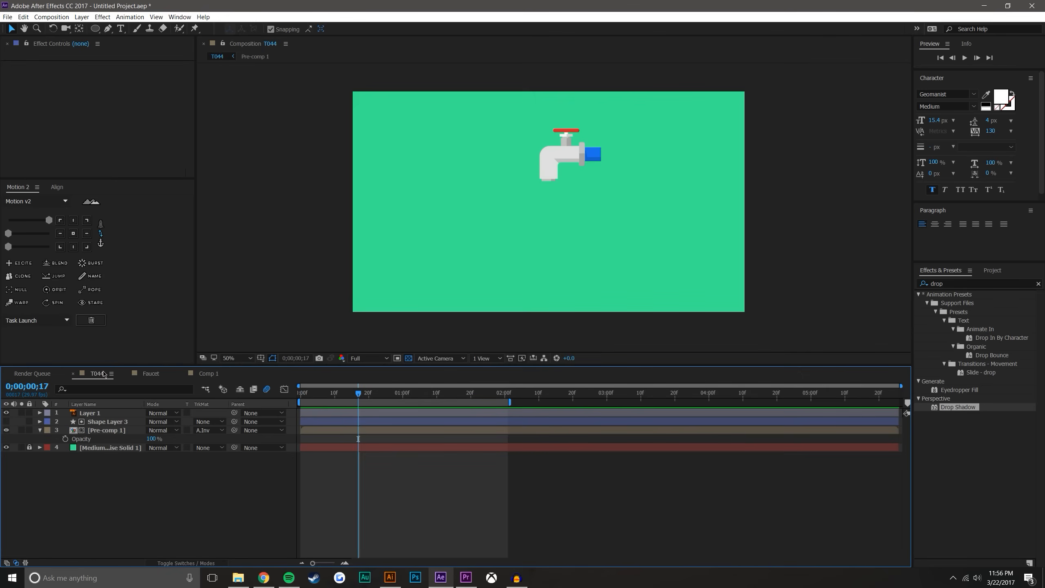
{"action": "left_click_drag", "start_coordinate": [370, 396], "coordinate": [250, 399]}
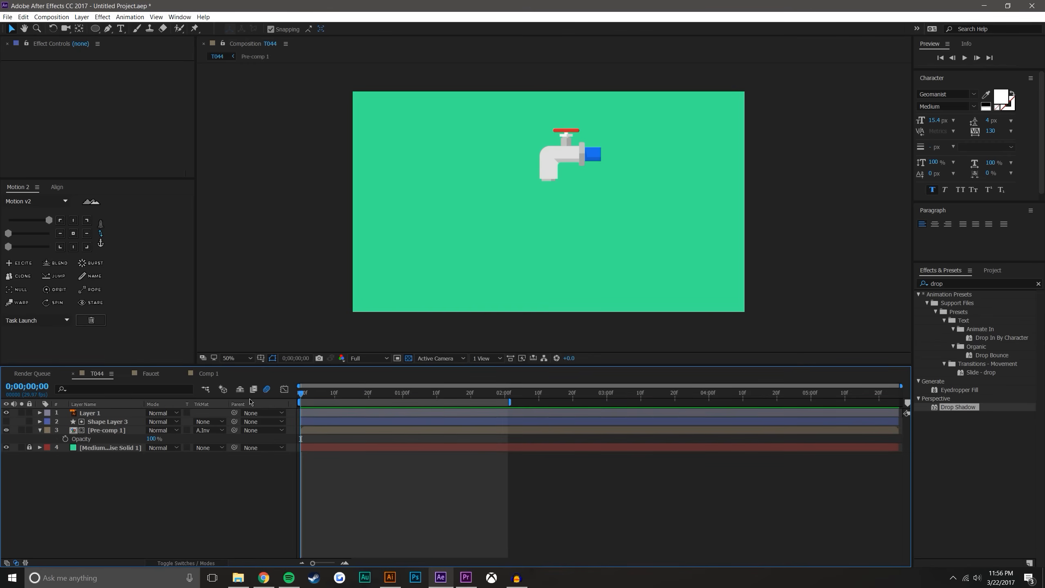
{"action": "left_click", "coordinate": [212, 374]}
{"action": "scroll", "coordinate": [596, 211], "scroll_direction": "down", "scroll_amount": 1}
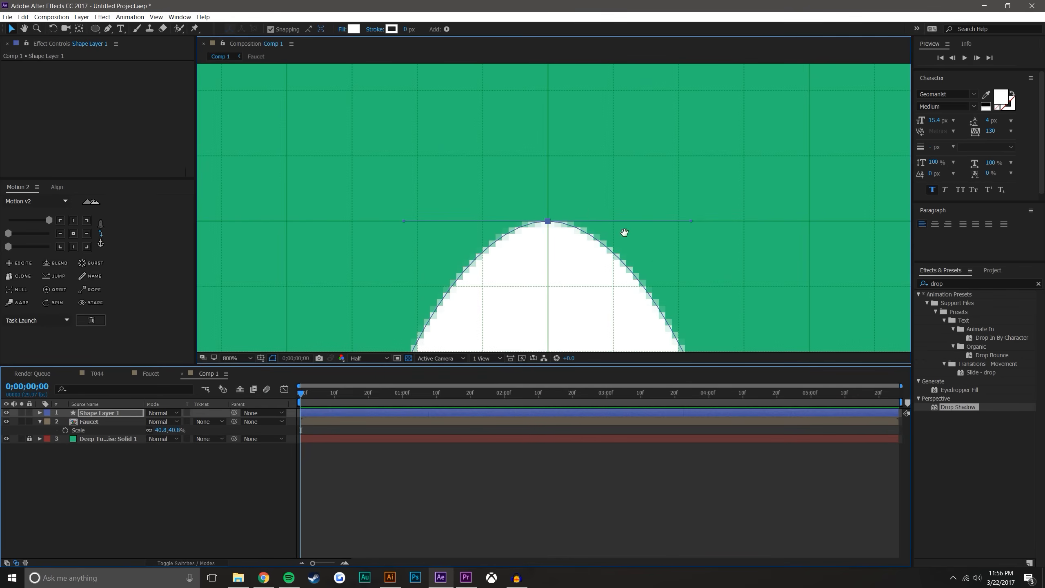
{"action": "left_click_drag", "start_coordinate": [624, 232], "coordinate": [639, 132]}
{"action": "key", "text": "comma"}
{"action": "left_click_drag", "start_coordinate": [571, 366], "coordinate": [576, 438]}
Save the project as T044 in the Adobe 2015\AE Save Files folder on the SSD (E:) drive
{"action": "key", "text": "ctrl+s"}
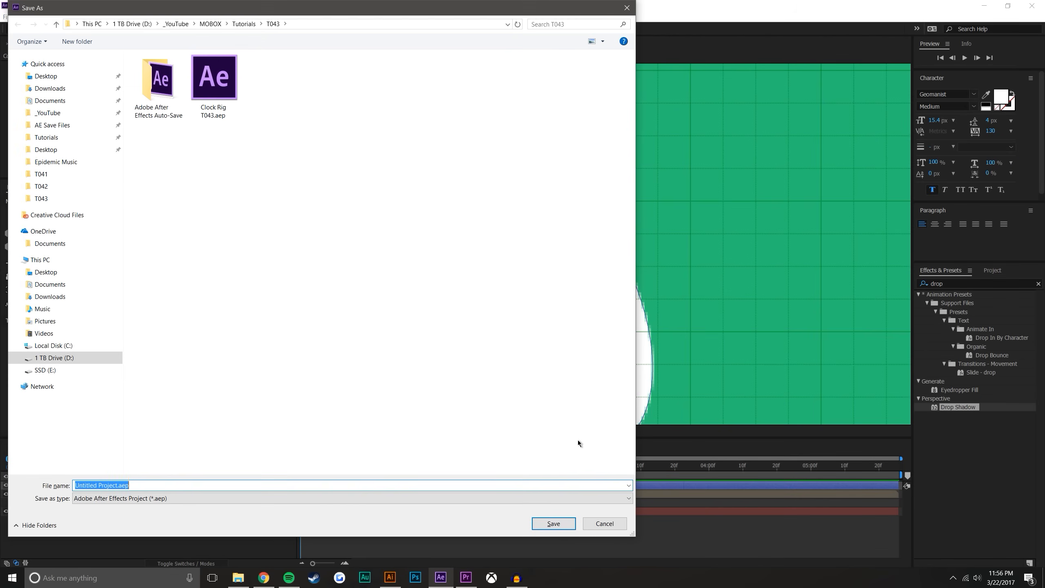
{"action": "left_click", "coordinate": [53, 346]}
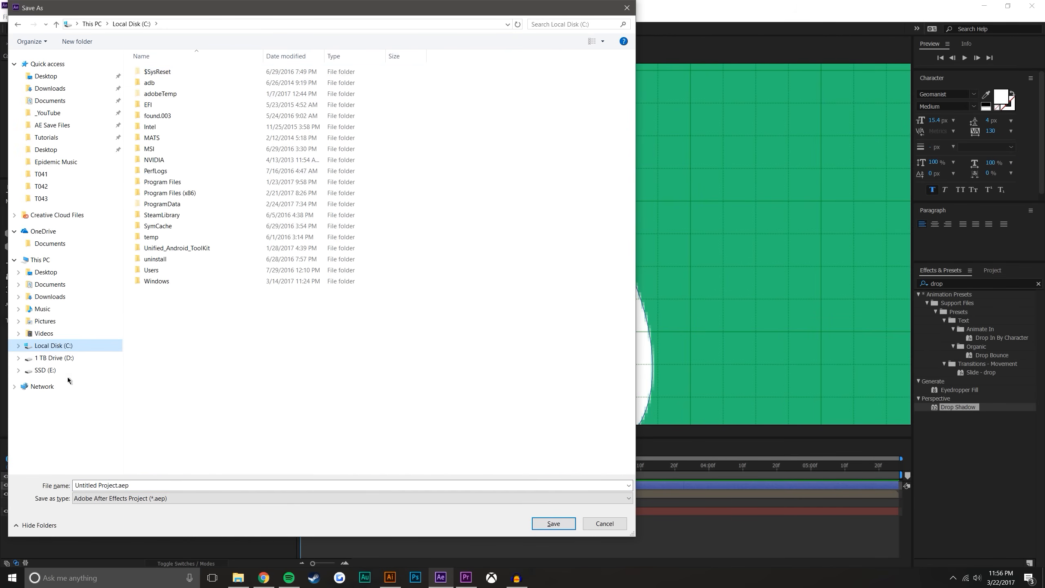
{"action": "left_click", "coordinate": [45, 371]}
{"action": "double_click", "coordinate": [191, 71]}
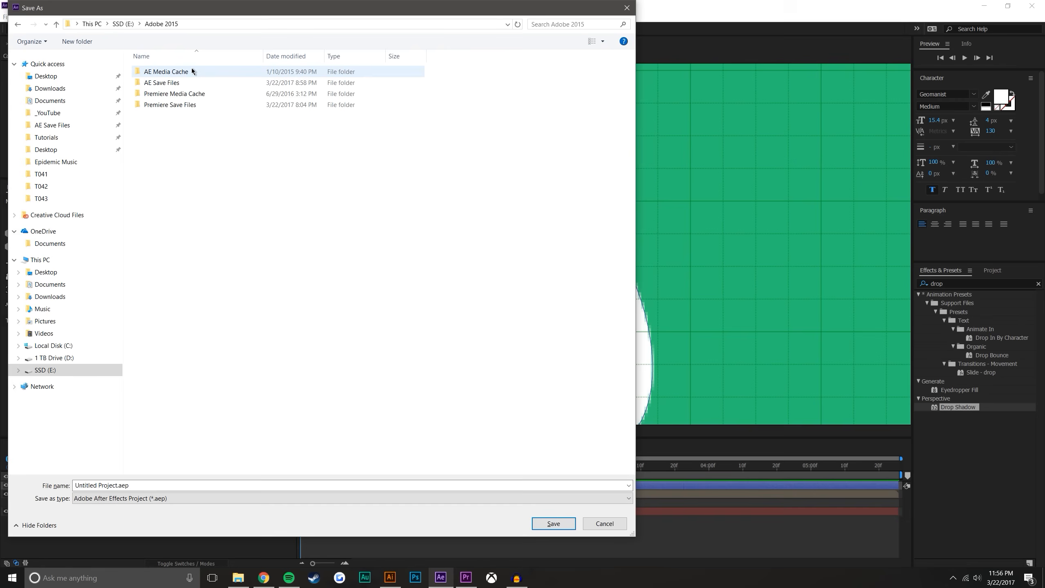
{"action": "double_click", "coordinate": [190, 81]}
{"action": "left_click", "coordinate": [139, 480]}
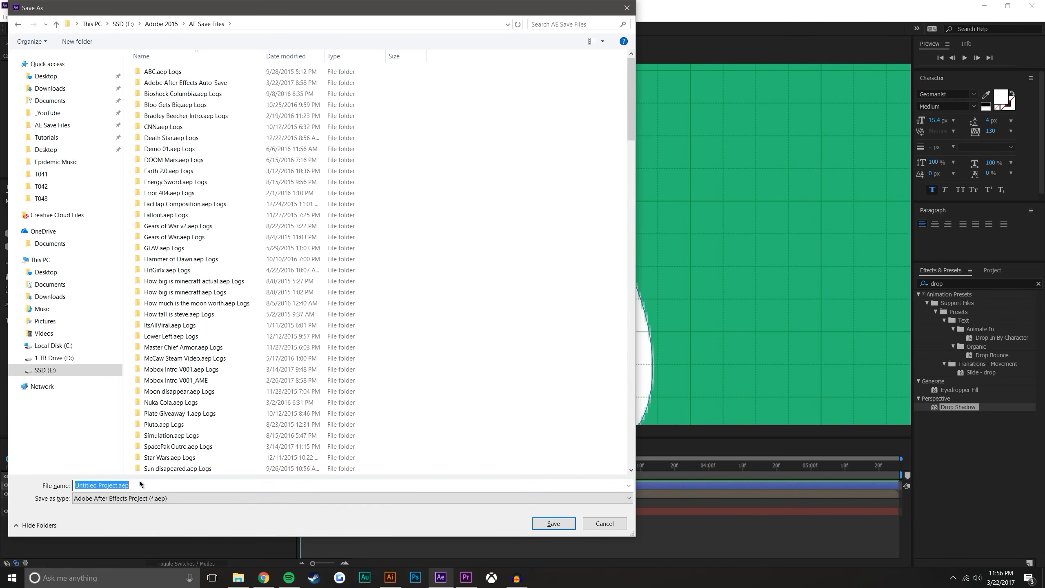
{"action": "type", "text": "T044"}
{"action": "key", "text": "Return"}
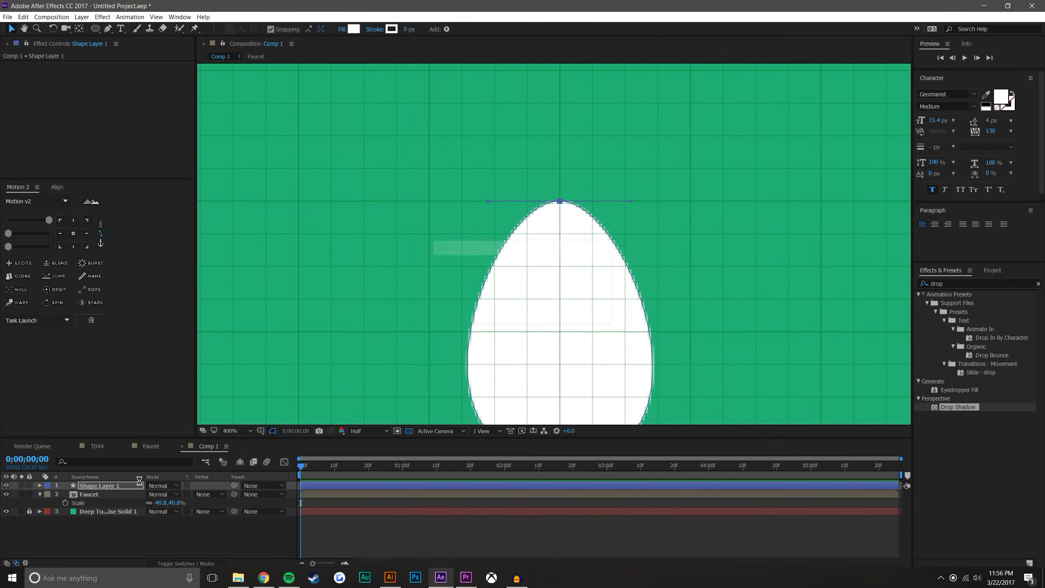
Shorten both handles of the egg shape's top point to form a sharp drop tip
{"action": "left_click_drag", "start_coordinate": [587, 161], "coordinate": [592, 126]}
{"action": "scroll", "coordinate": [568, 274], "scroll_direction": "up", "scroll_amount": 1}
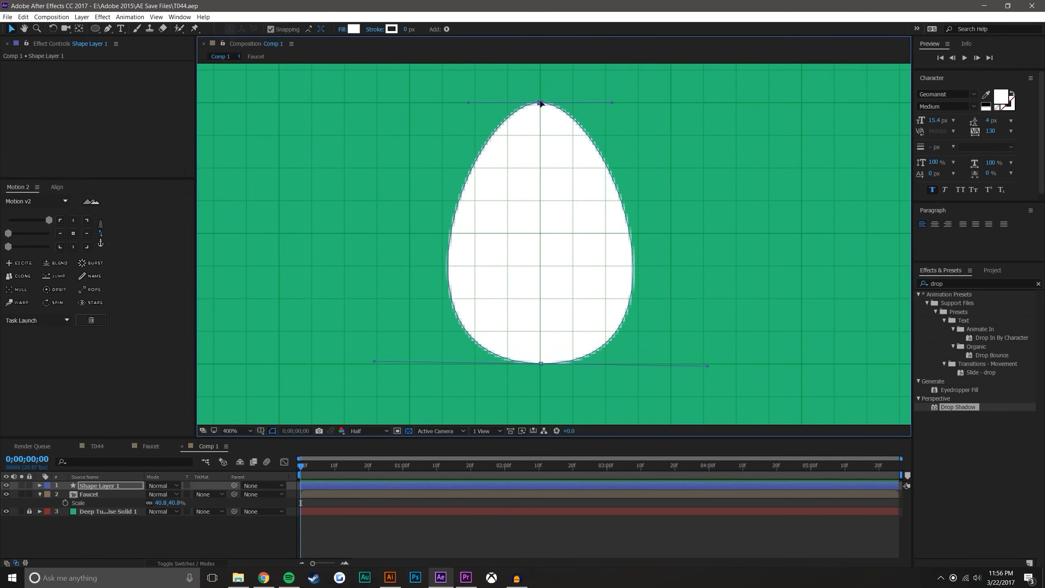
{"action": "left_click_drag", "start_coordinate": [469, 102], "coordinate": [520, 103]}
{"action": "left_click_drag", "start_coordinate": [613, 102], "coordinate": [533, 104]}
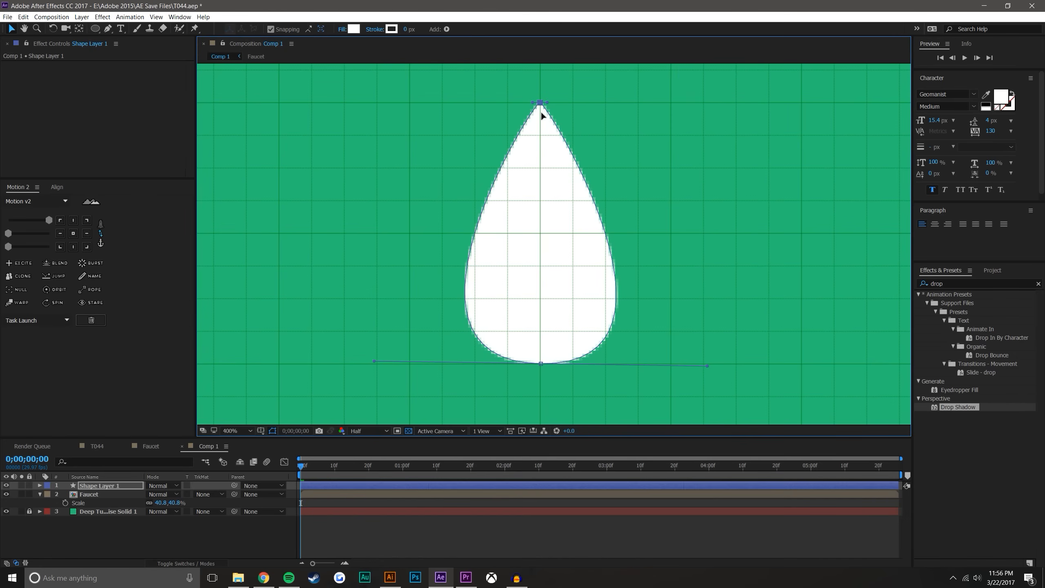
Shorten both handles of the drop's bottom point evenly so they lie level and end on the nearest major grid intersections
{"action": "left_click_drag", "start_coordinate": [708, 364], "coordinate": [672, 364]}
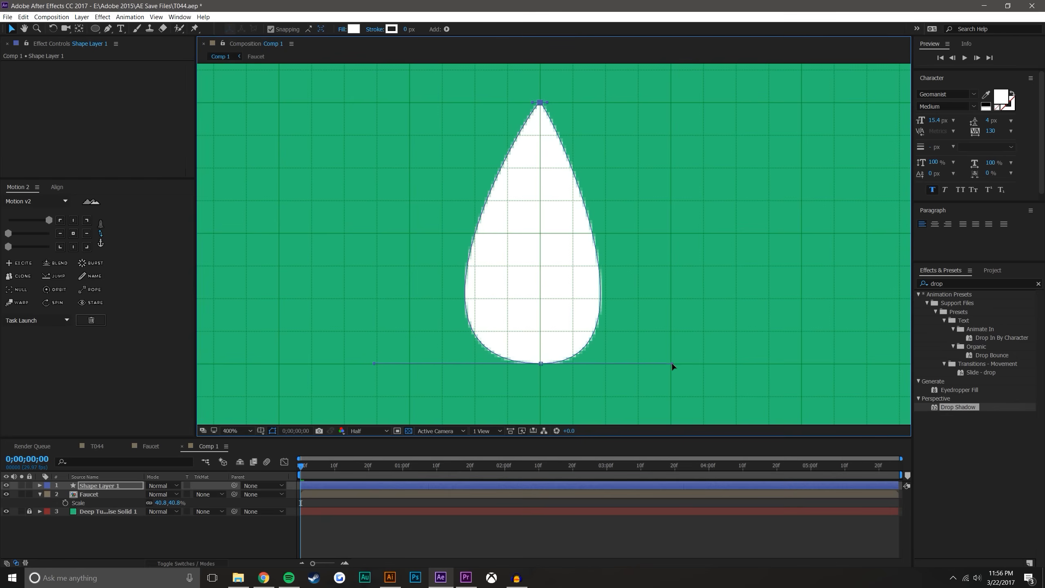
{"action": "left_click_drag", "start_coordinate": [376, 364], "coordinate": [409, 366]}
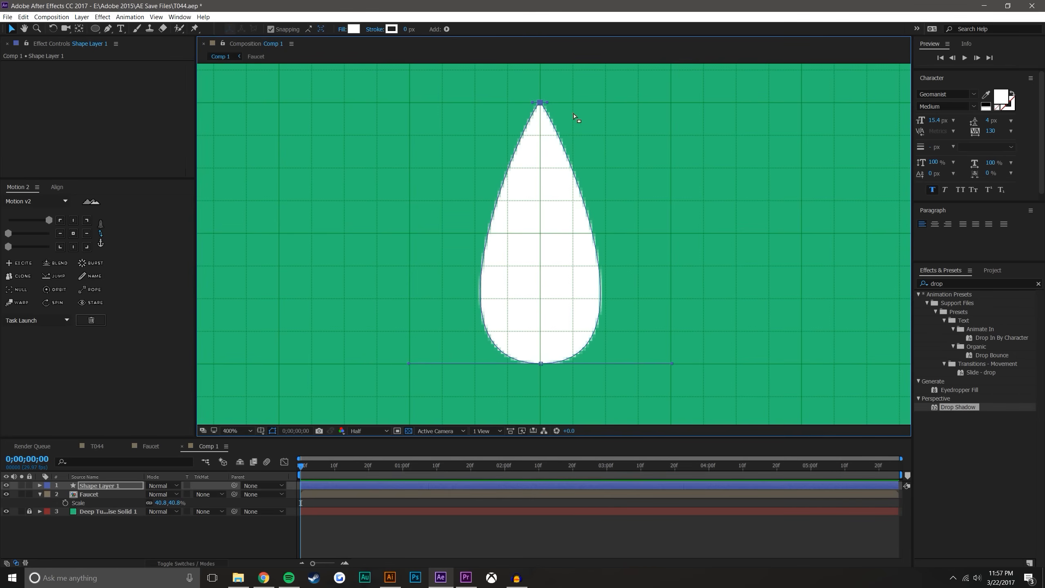
{"action": "scroll", "coordinate": [536, 177], "scroll_direction": "down", "scroll_amount": 1}
{"action": "left_click", "coordinate": [267, 520]}
{"action": "scroll", "coordinate": [581, 202], "scroll_direction": "up", "scroll_amount": 1}
Add a path point on each side of the drop, three small grid squares below the tip
{"action": "left_click", "coordinate": [565, 198]}
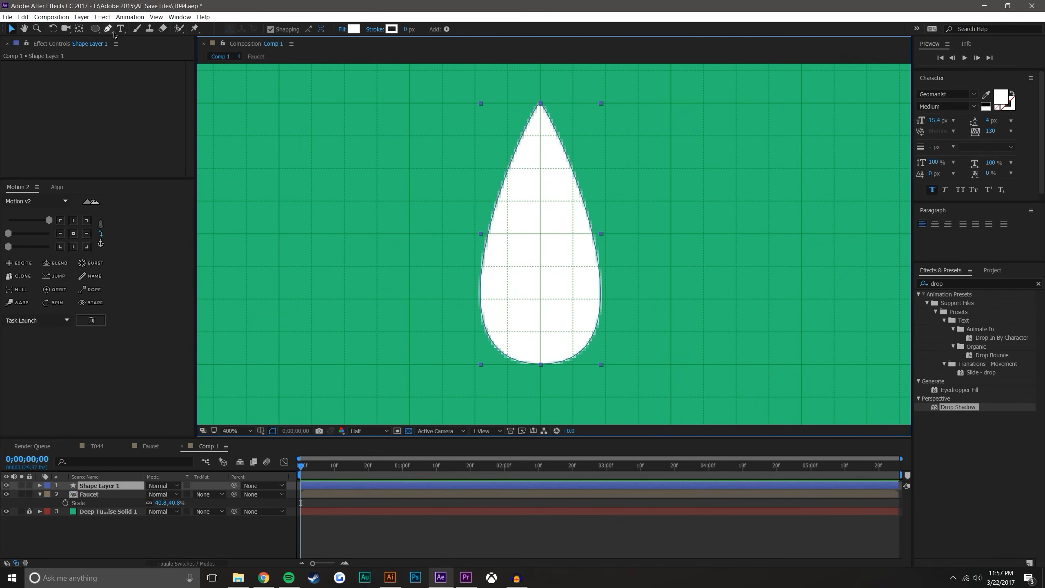
{"action": "left_click", "coordinate": [108, 29]}
{"action": "left_click", "coordinate": [499, 202]}
{"action": "left_click", "coordinate": [584, 201]}
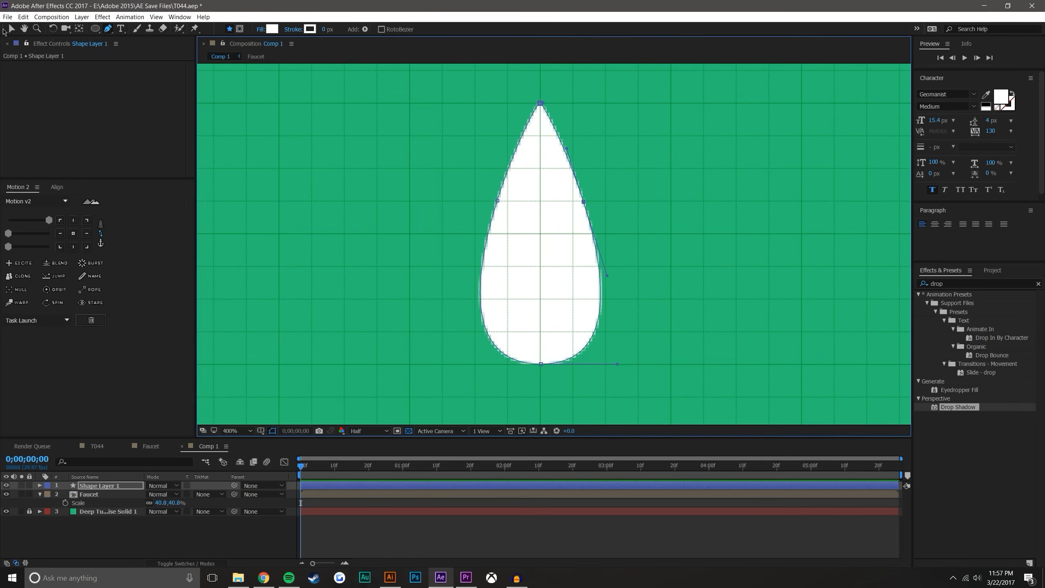
Move the two side points inward by about half a small grid square each to slim the drop's neck
{"action": "left_click", "coordinate": [13, 29]}
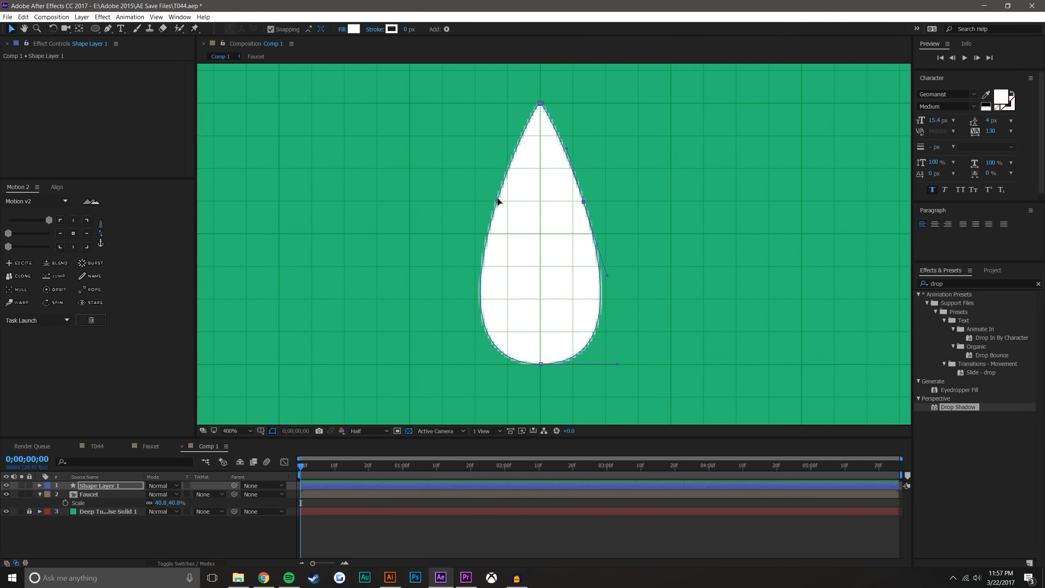
{"action": "left_click_drag", "start_coordinate": [498, 201], "coordinate": [514, 200]}
{"action": "left_click_drag", "start_coordinate": [584, 202], "coordinate": [565, 204]}
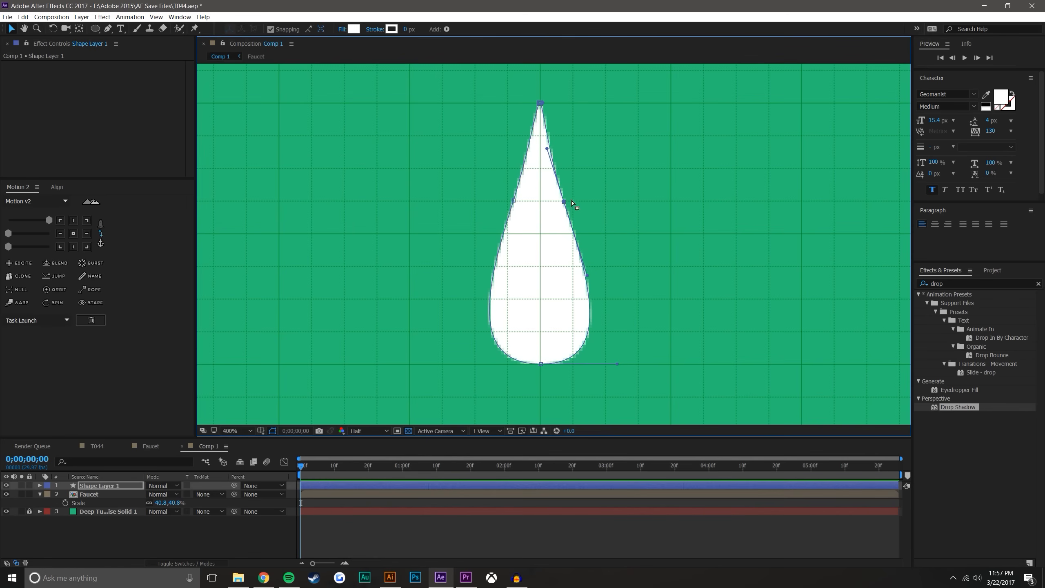
{"action": "left_click_drag", "start_coordinate": [514, 200], "coordinate": [516, 200]}
{"action": "left_click", "coordinate": [625, 171]}
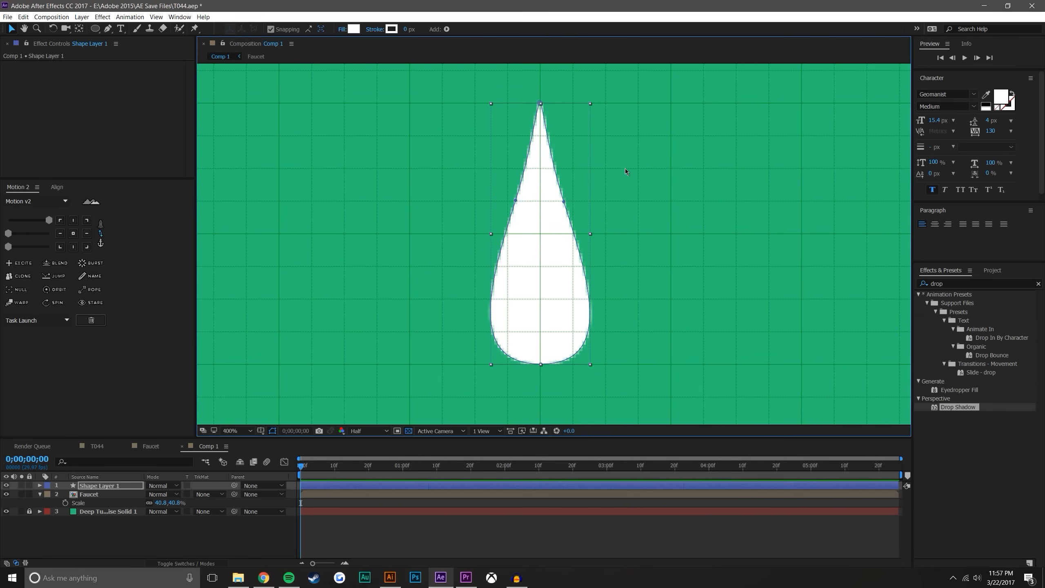
Move the drop layer's anchor point onto the tip of the drop
{"action": "scroll", "coordinate": [625, 167], "scroll_direction": "down", "scroll_amount": 2}
{"action": "left_click", "coordinate": [551, 320]}
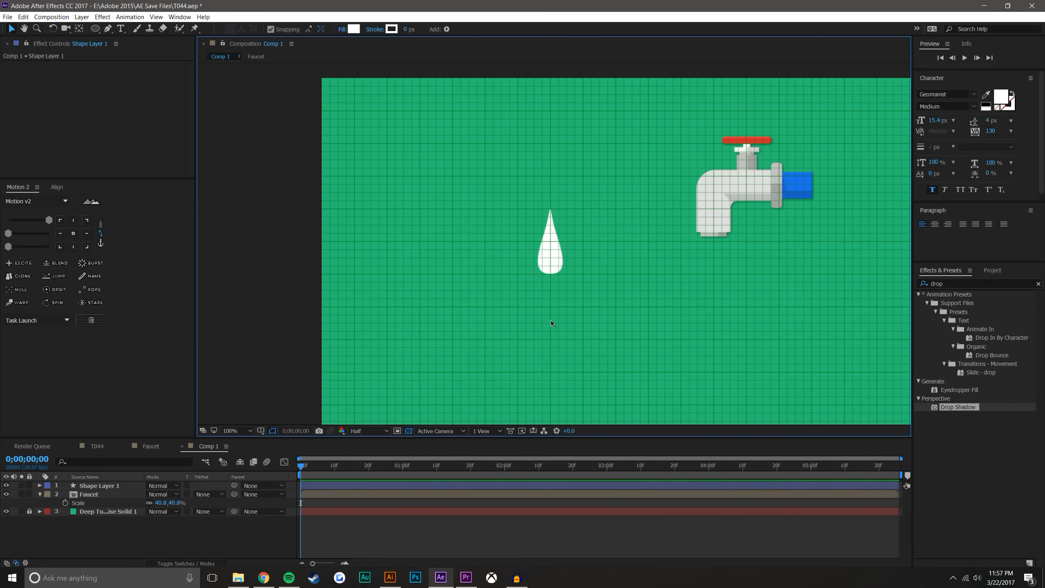
{"action": "left_click", "coordinate": [544, 252]}
{"action": "key", "text": "period"}
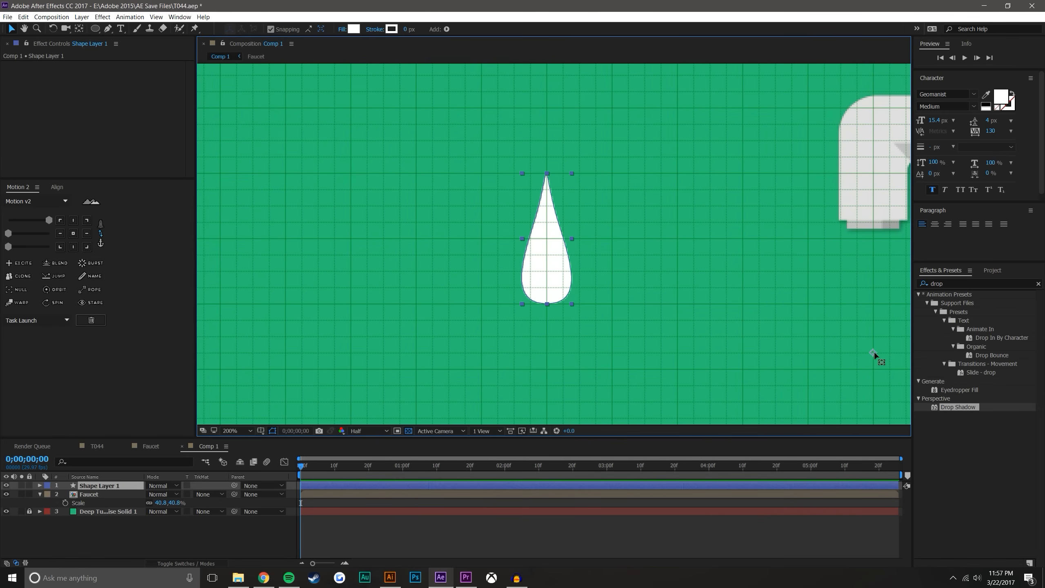
{"action": "key", "text": "y"}
{"action": "left_click_drag", "start_coordinate": [872, 352], "coordinate": [547, 174]}
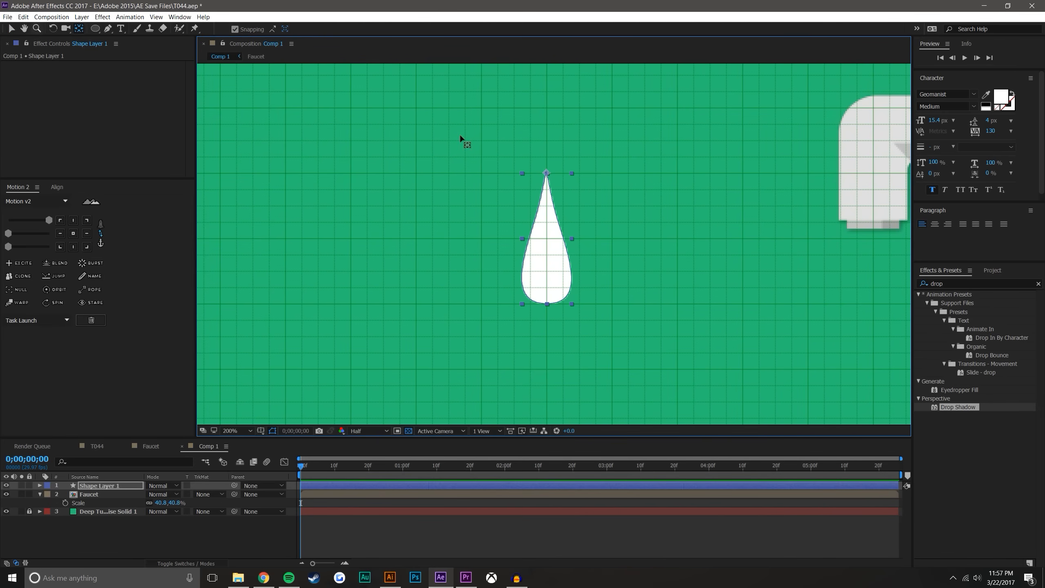
{"action": "mouse_move", "coordinate": [546, 174]}
{"action": "left_mouse_down"}
{"action": "mouse_move", "coordinate": [549, 306]}
{"action": "mouse_move", "coordinate": [547, 175]}
{"action": "left_mouse_up"}
{"action": "left_click", "coordinate": [12, 31]}
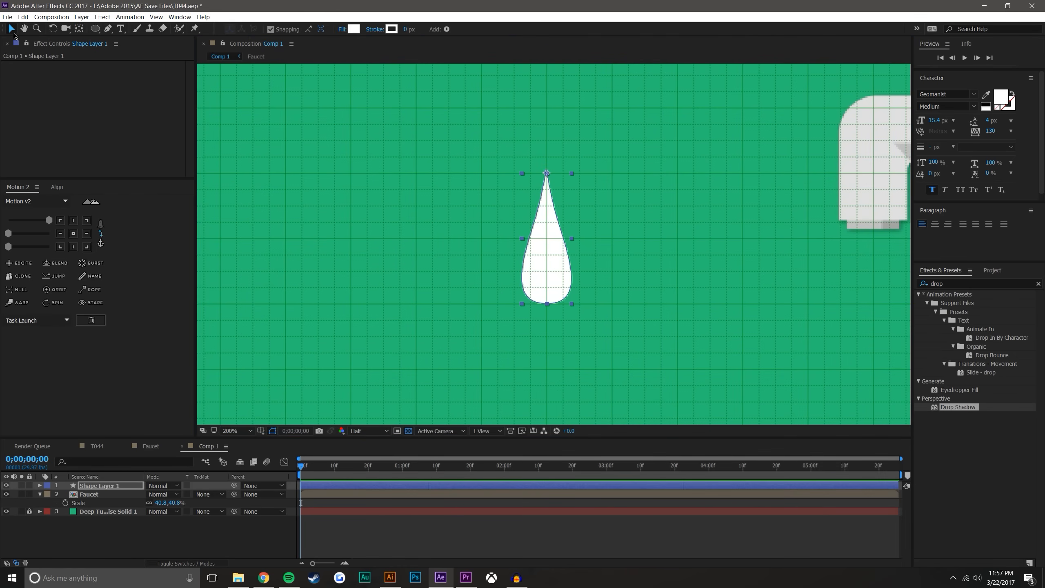
Center the drop on the faucet spout with its tip overlapping the pipe, and hide the grid
{"action": "left_click_drag", "start_coordinate": [546, 176], "coordinate": [874, 273]}
{"action": "left_click_drag", "start_coordinate": [742, 239], "coordinate": [462, 221]}
{"action": "left_click_drag", "start_coordinate": [595, 257], "coordinate": [592, 188]}
{"action": "left_click", "coordinate": [260, 431]}
{"action": "left_click", "coordinate": [272, 464]}
{"action": "left_click", "coordinate": [566, 554]}
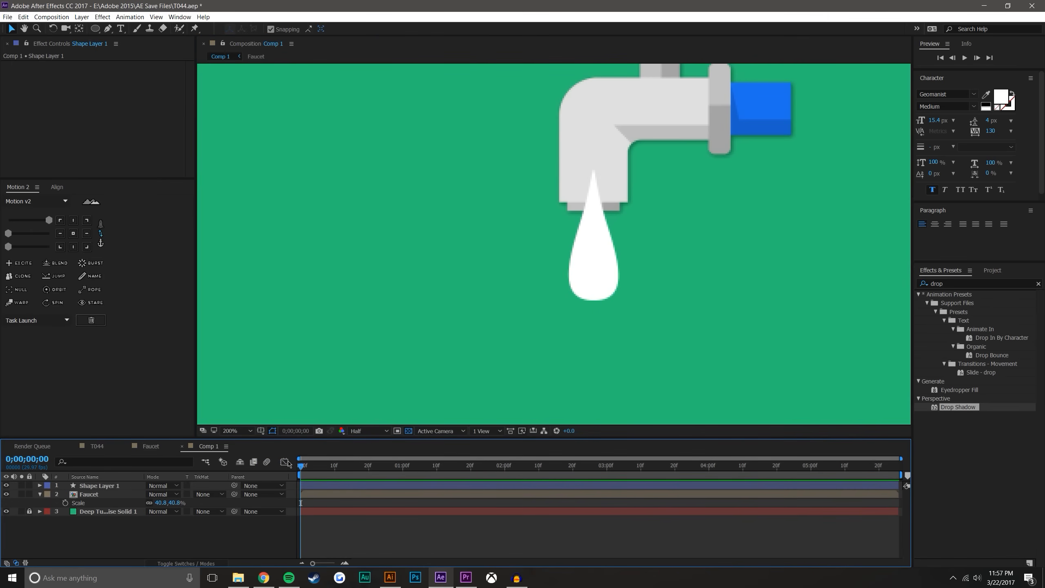
{"action": "left_click", "coordinate": [261, 432]}
{"action": "left_click", "coordinate": [480, 523]}
Narrow the drop's rounded base by shortening both handles of its bottom point evenly
{"action": "left_click", "coordinate": [598, 273]}
{"action": "scroll", "coordinate": [598, 282], "scroll_direction": "up", "scroll_amount": 1}
{"action": "left_click_drag", "start_coordinate": [614, 299], "coordinate": [576, 283]}
{"action": "double_click", "coordinate": [584, 311]}
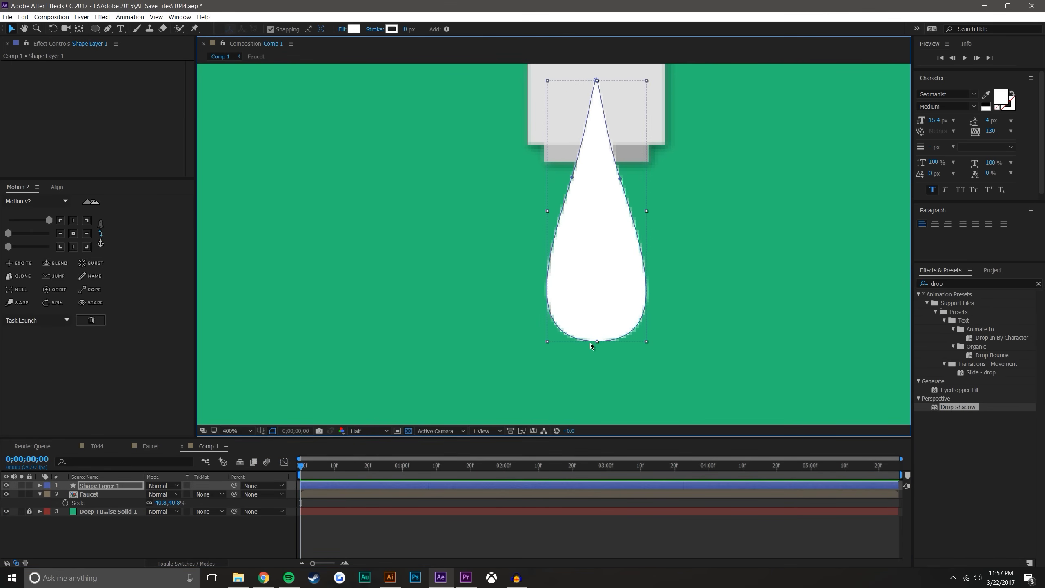
{"action": "left_click", "coordinate": [572, 178]}
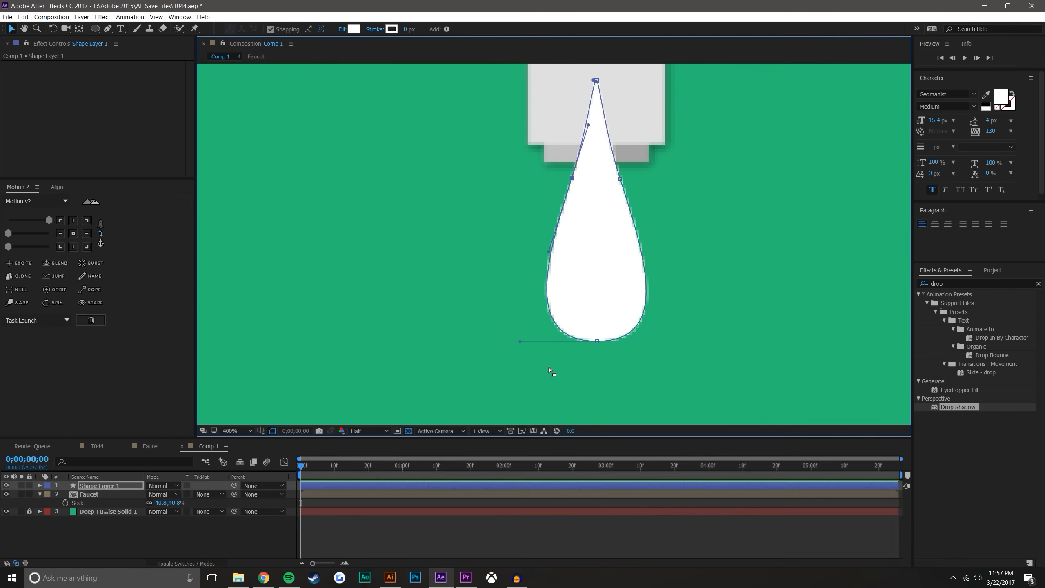
{"action": "left_click_drag", "start_coordinate": [518, 342], "coordinate": [539, 341]}
{"action": "left_click", "coordinate": [597, 341]}
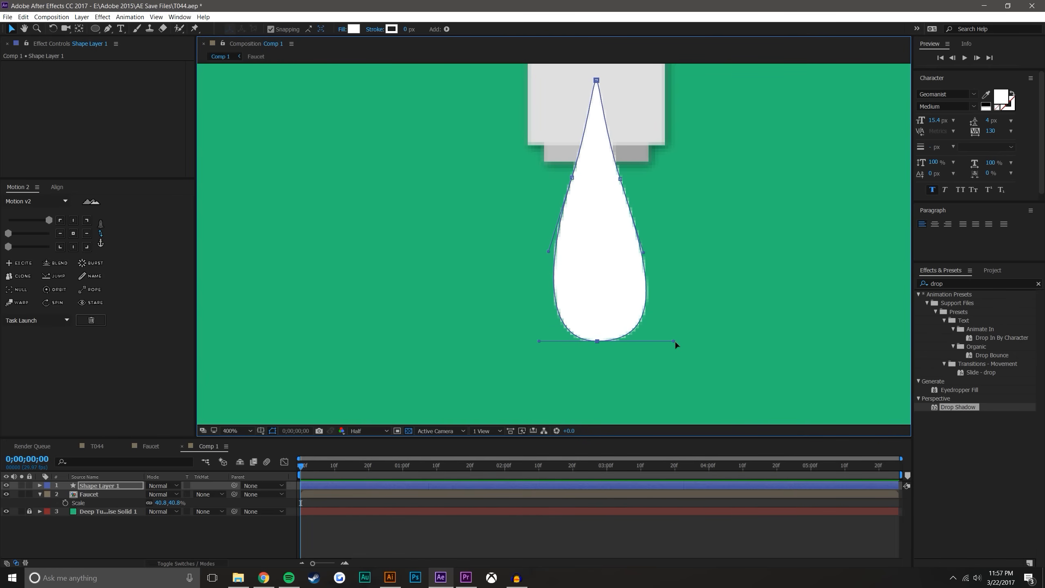
{"action": "left_click_drag", "start_coordinate": [670, 341], "coordinate": [651, 341]}
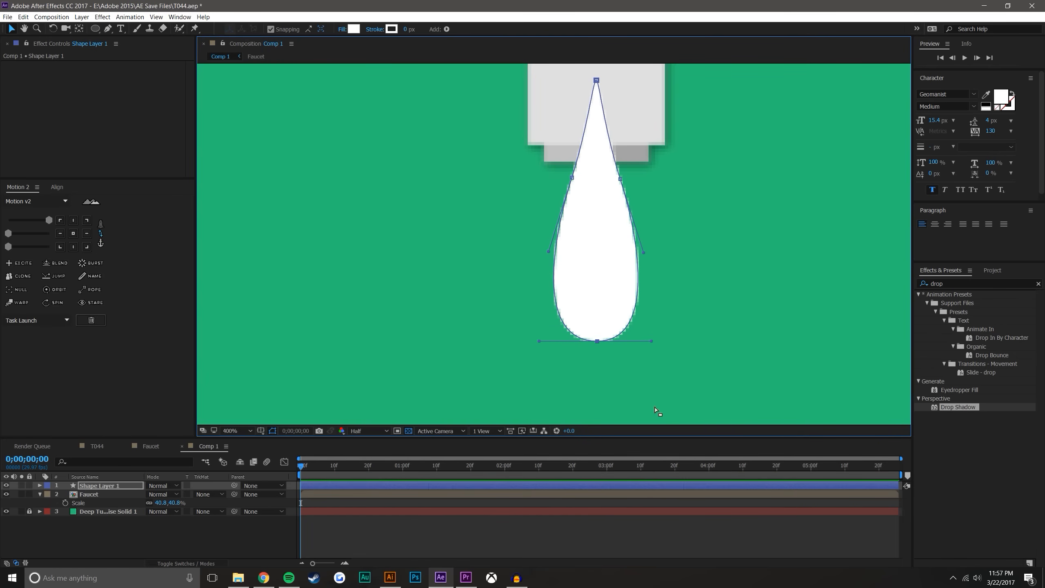
{"action": "left_click", "coordinate": [630, 532]}
{"action": "key", "text": "comma"}
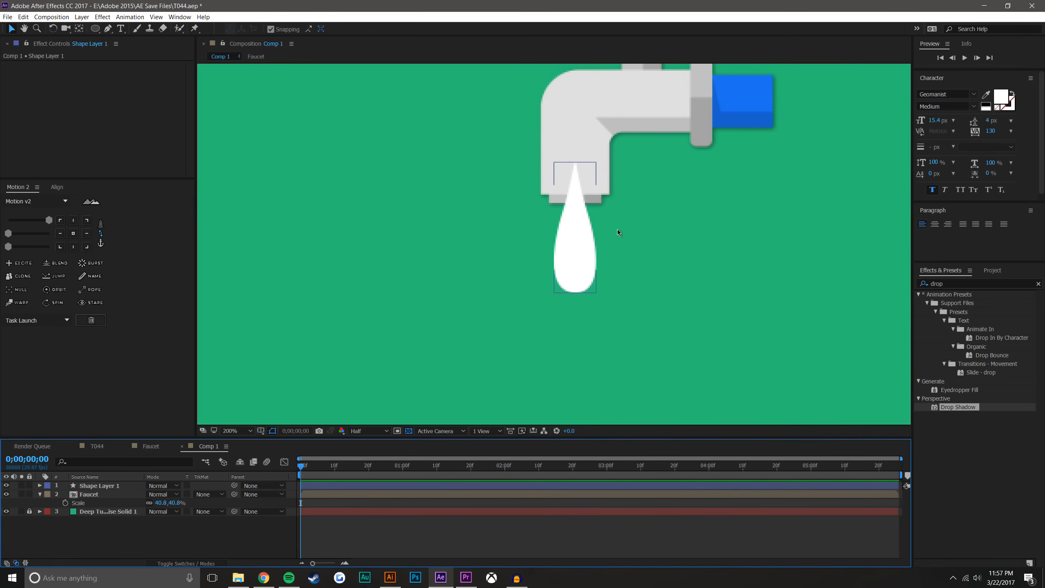
Scale the drop layer down to 62.8%
{"action": "left_click", "coordinate": [576, 243]}
{"action": "key", "text": "s"}
{"action": "mouse_move", "coordinate": [180, 499]}
{"action": "left_mouse_down"}
{"action": "mouse_move", "coordinate": [166, 499]}
{"action": "mouse_move", "coordinate": [176, 496]}
{"action": "left_mouse_up"}
{"action": "left_click", "coordinate": [188, 548]}
{"action": "scroll", "coordinate": [637, 259], "scroll_direction": "down", "scroll_amount": 1}
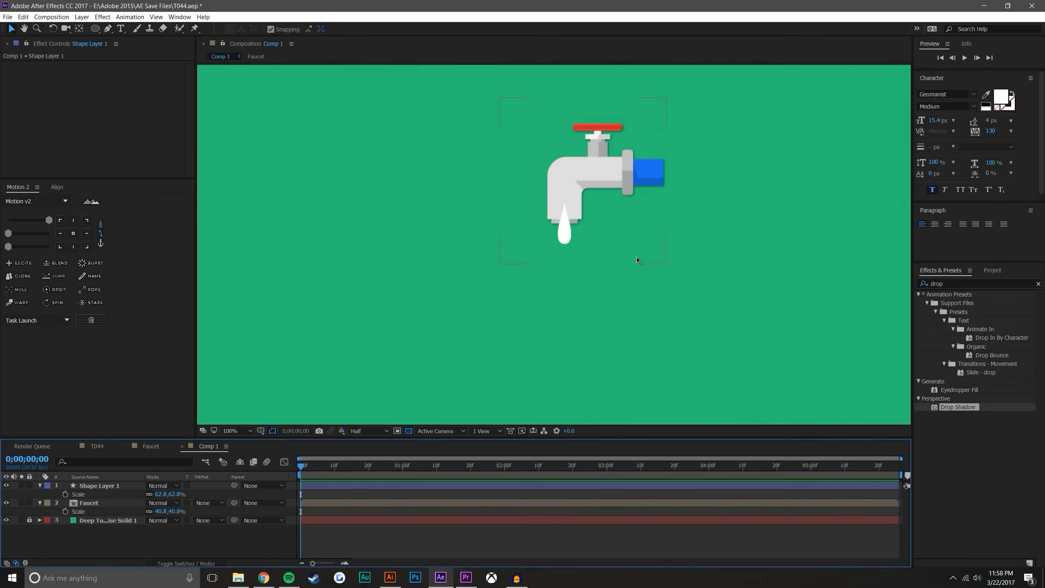
Move the drop fully up inside the spout to 960.0, 271.4 and set a Position keyframe at 0;00;00;15
{"action": "scroll", "coordinate": [636, 259], "scroll_direction": "down", "scroll_amount": 1}
{"action": "scroll", "coordinate": [581, 240], "scroll_direction": "up", "scroll_amount": 2}
{"action": "left_click_drag", "start_coordinate": [620, 193], "coordinate": [611, 213]}
{"action": "scroll", "coordinate": [580, 263], "scroll_direction": "up", "scroll_amount": 1}
{"action": "left_click", "coordinate": [535, 284]}
{"action": "left_click", "coordinate": [187, 446]}
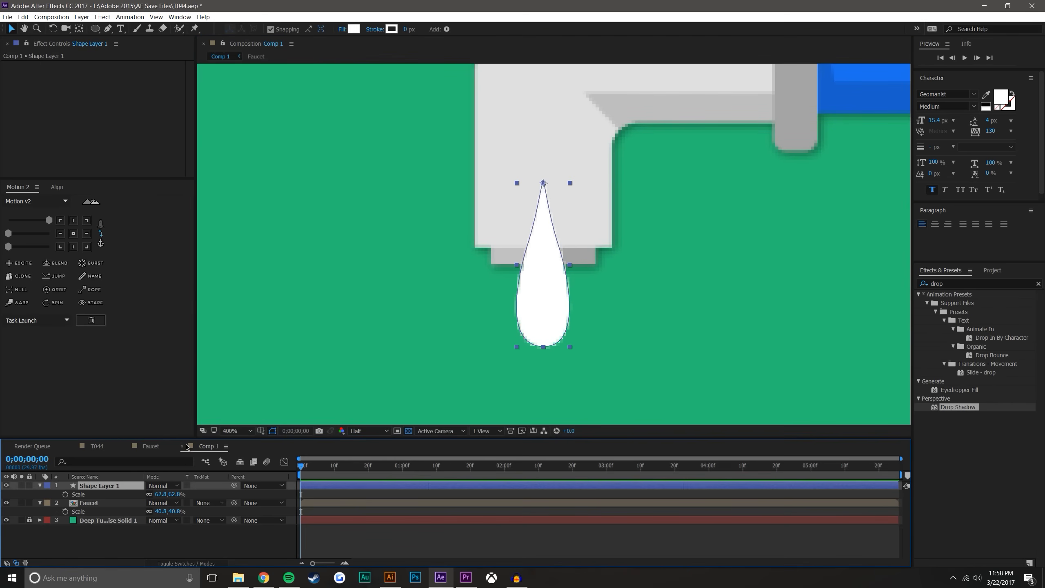
{"action": "left_click_drag", "start_coordinate": [548, 332], "coordinate": [560, 225]}
{"action": "left_click_drag", "start_coordinate": [302, 471], "coordinate": [354, 475]}
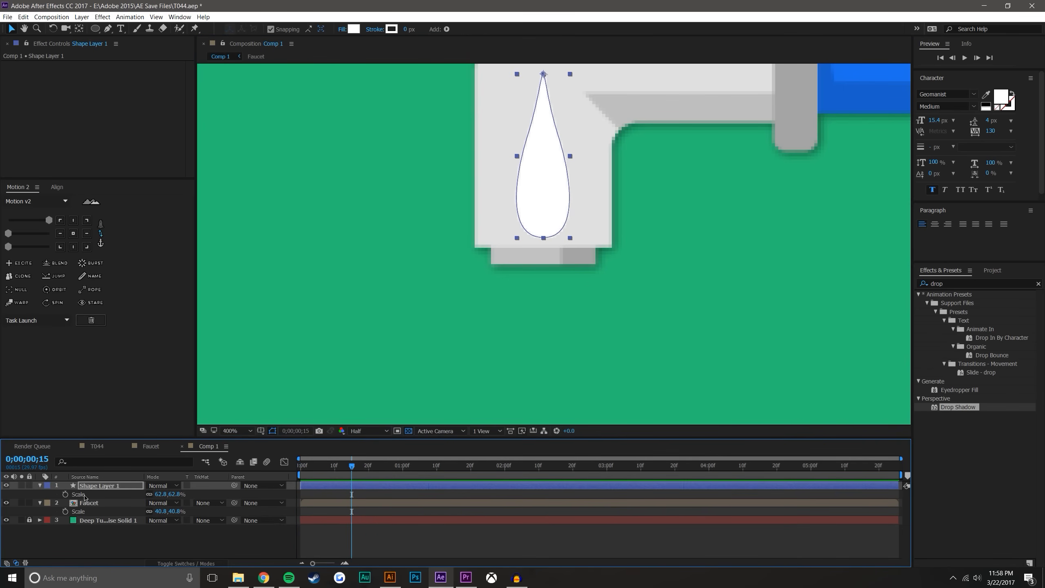
{"action": "key", "text": "p"}
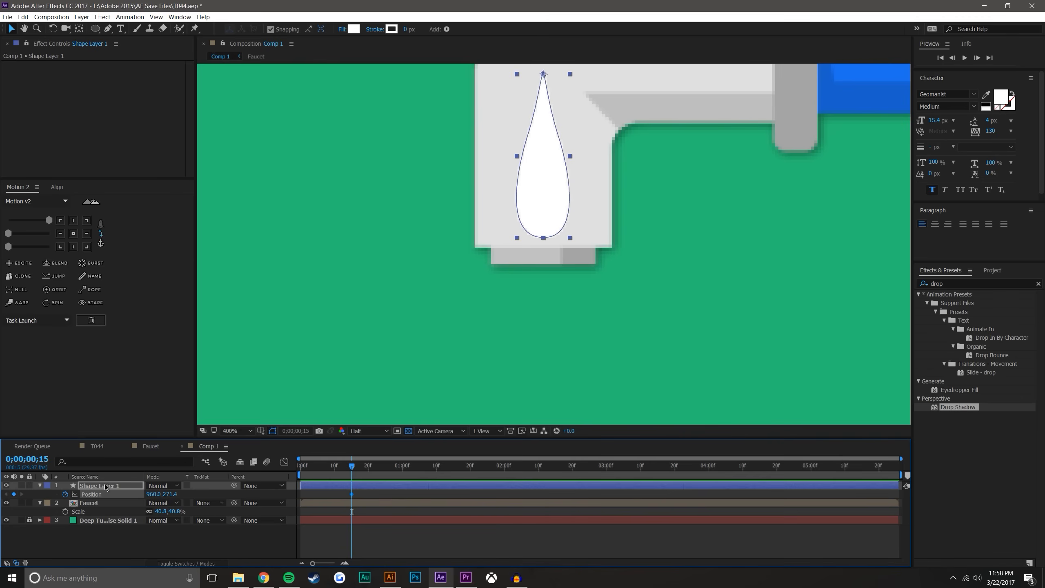
Rename Shape Layer 1 as Dropplet
{"action": "right_click", "coordinate": [106, 487]}
{"action": "left_click", "coordinate": [114, 482]}
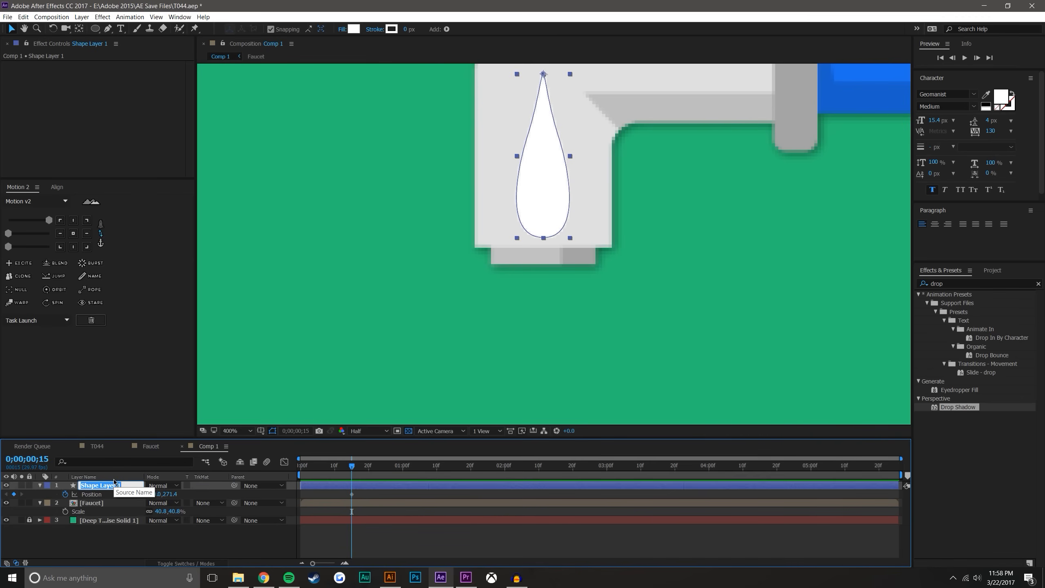
{"action": "type", "text": "Dropplet"}
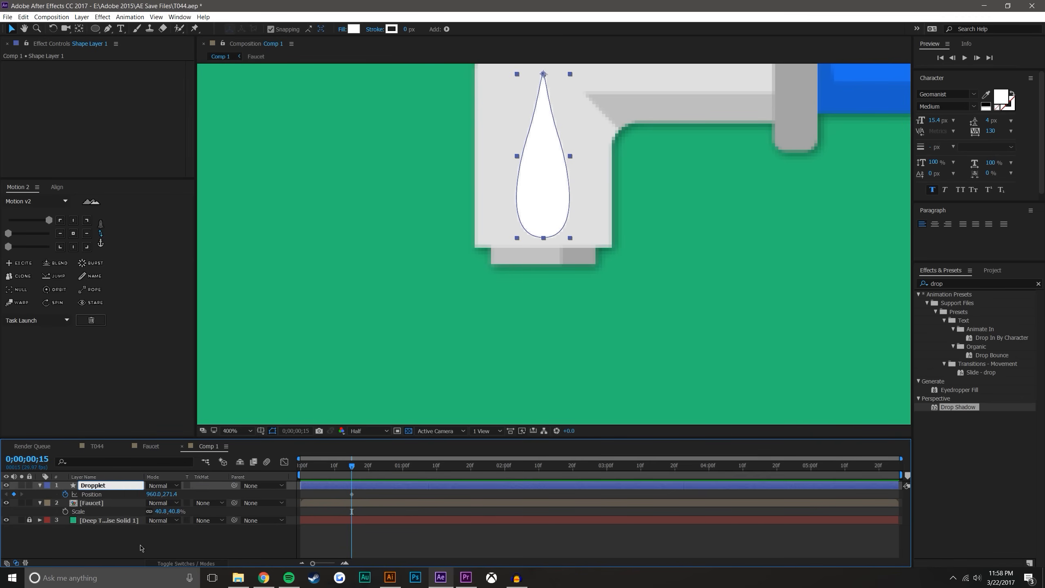
{"action": "left_click", "coordinate": [141, 548]}
Rename the Dropplet layer as Drop
{"action": "right_click", "coordinate": [112, 485]}
{"action": "left_click", "coordinate": [127, 484]}
{"action": "type", "text": "Drop"}
{"action": "key", "text": "Return"}
{"action": "left_click", "coordinate": [535, 192]}
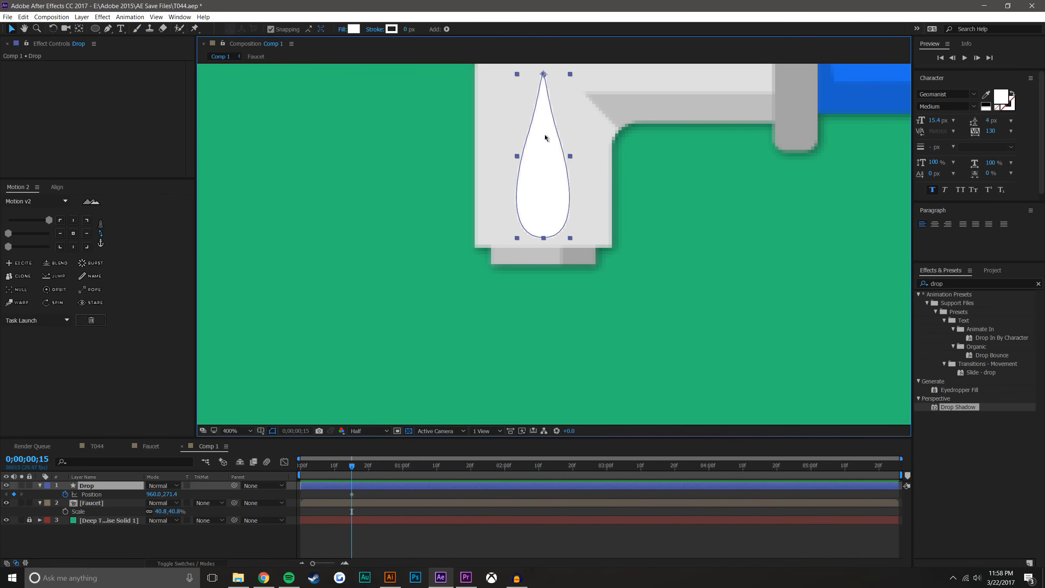
{"action": "left_click_drag", "start_coordinate": [541, 95], "coordinate": [544, 172]}
{"action": "key", "text": "ctrl+z"}
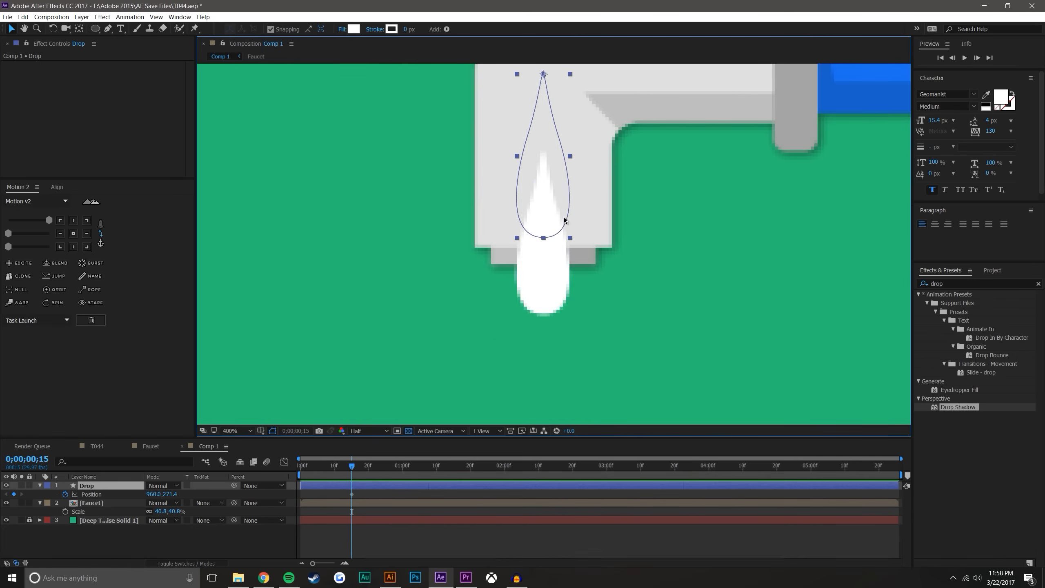
Add a Position keyframe at 0;00;01;00 with the drop lowered partly out of the spout, at about 960, 321
{"action": "left_click_drag", "start_coordinate": [353, 469], "coordinate": [403, 467]}
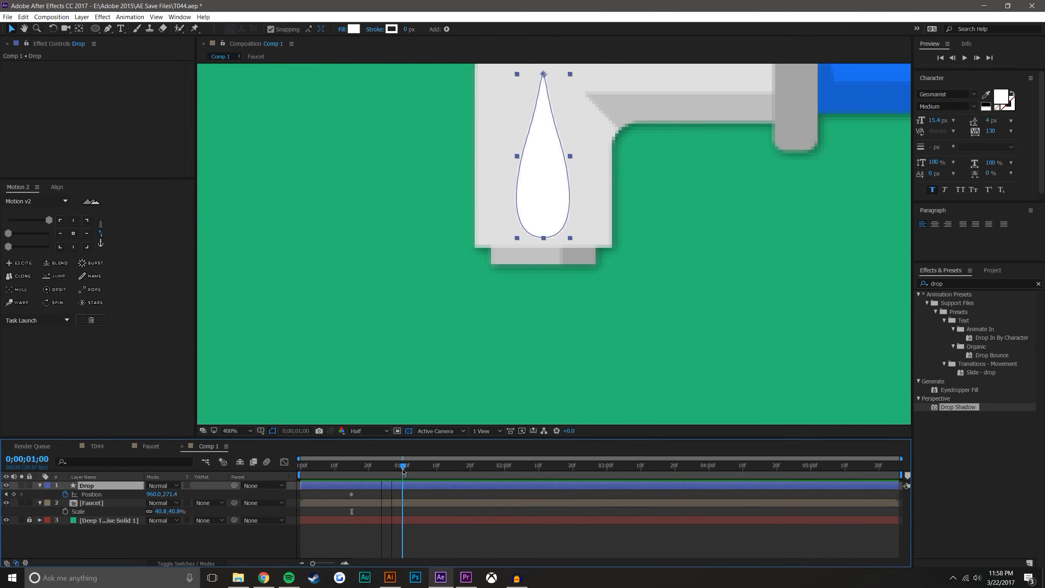
{"action": "left_click_drag", "start_coordinate": [552, 171], "coordinate": [545, 254]}
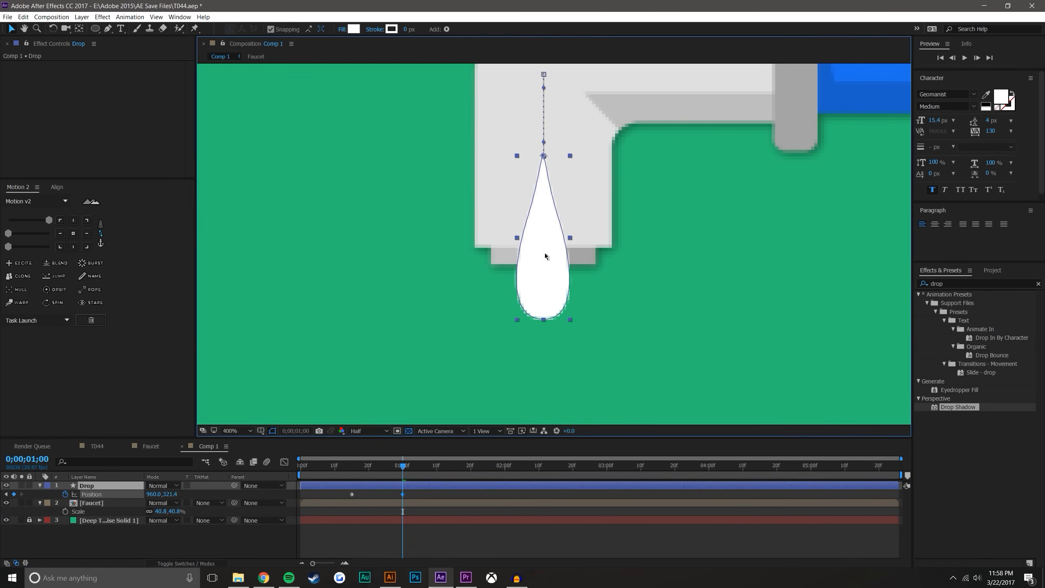
{"action": "key", "text": "comma"}
{"action": "scroll", "coordinate": [598, 265], "scroll_direction": "down", "scroll_amount": 4}
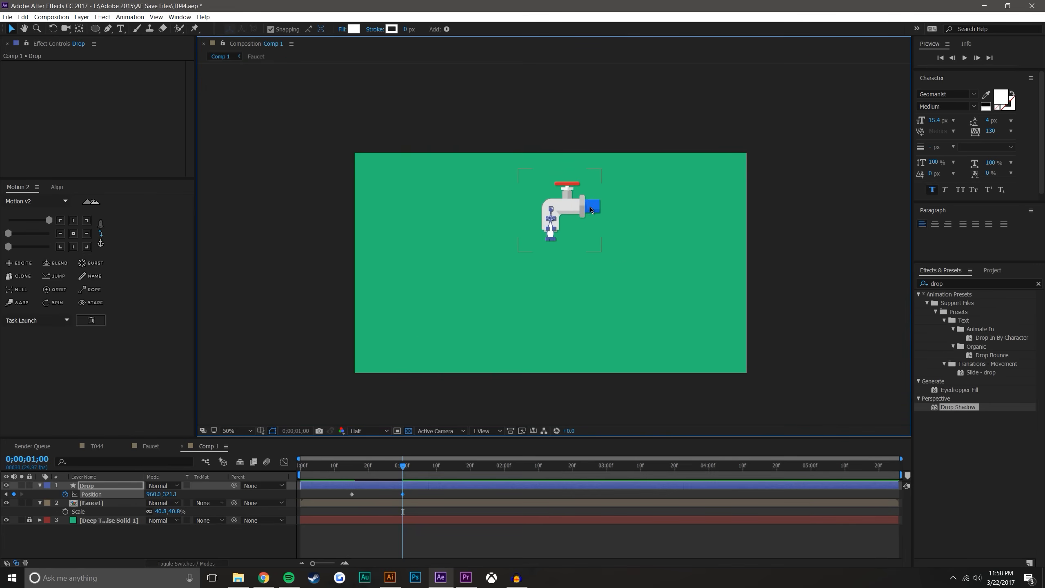
{"action": "scroll", "coordinate": [586, 223], "scroll_direction": "up", "scroll_amount": 2}
{"action": "left_click_drag", "start_coordinate": [586, 223], "coordinate": [587, 156]}
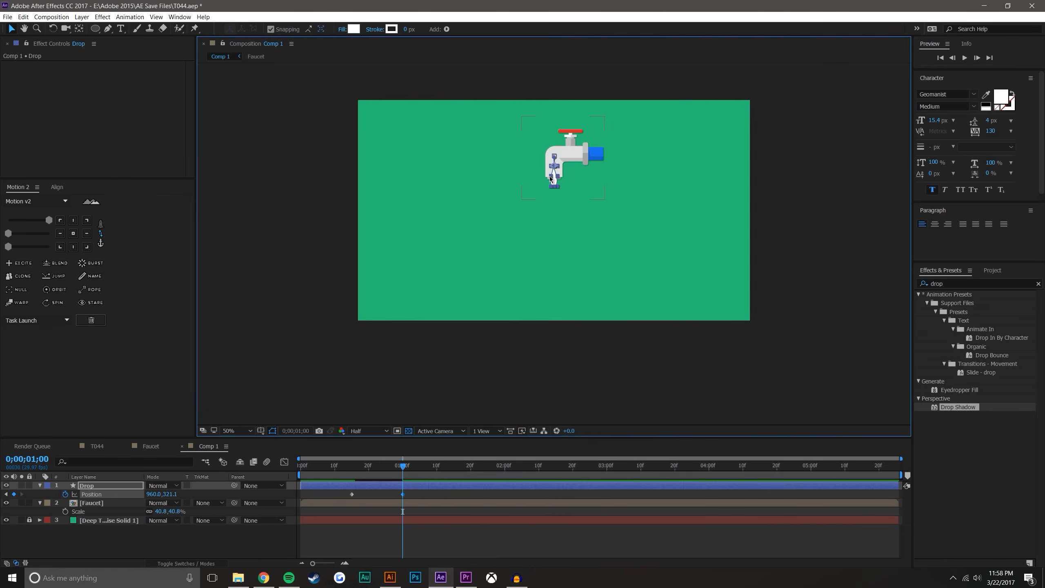
Lower the drop at 0;00;01;00 straight down to just above the composition's lower edge, at Position 960.0, 904.5
{"action": "left_click", "coordinate": [245, 431]}
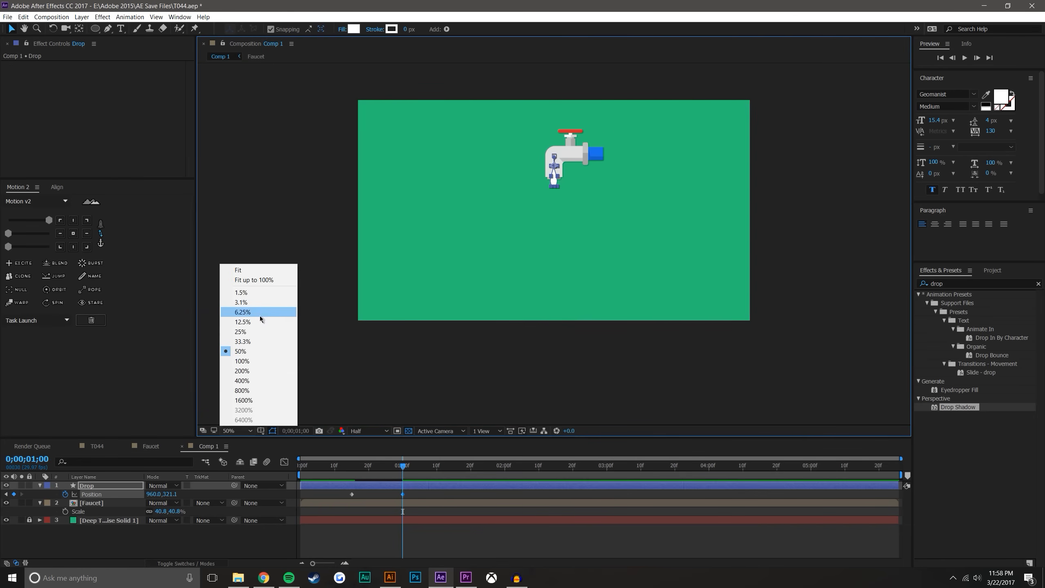
{"action": "left_click", "coordinate": [264, 280]}
{"action": "left_click_drag", "start_coordinate": [549, 206], "coordinate": [550, 398]}
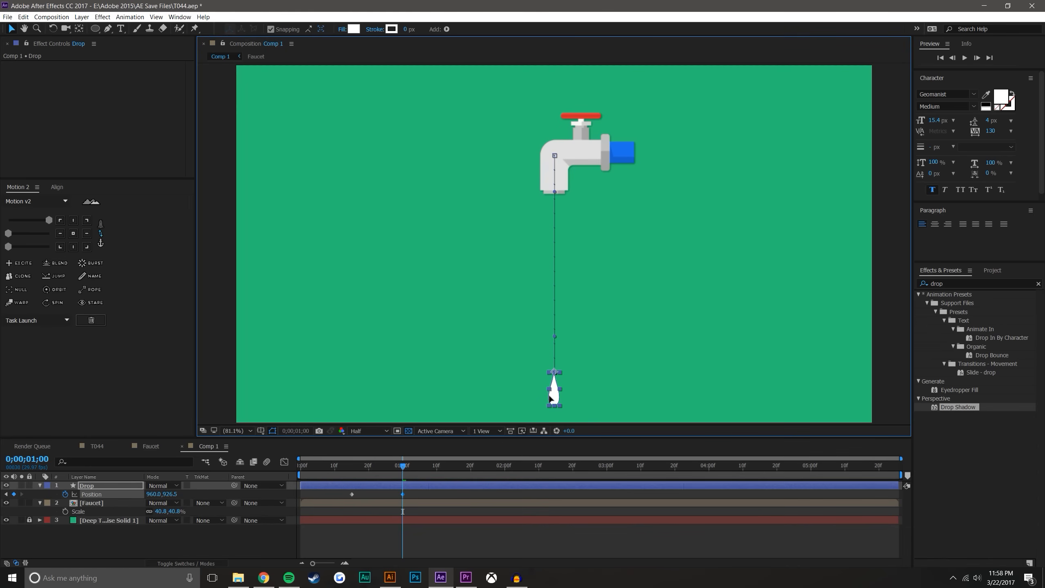
{"action": "key", "text": "comma"}
{"action": "key", "text": "period"}
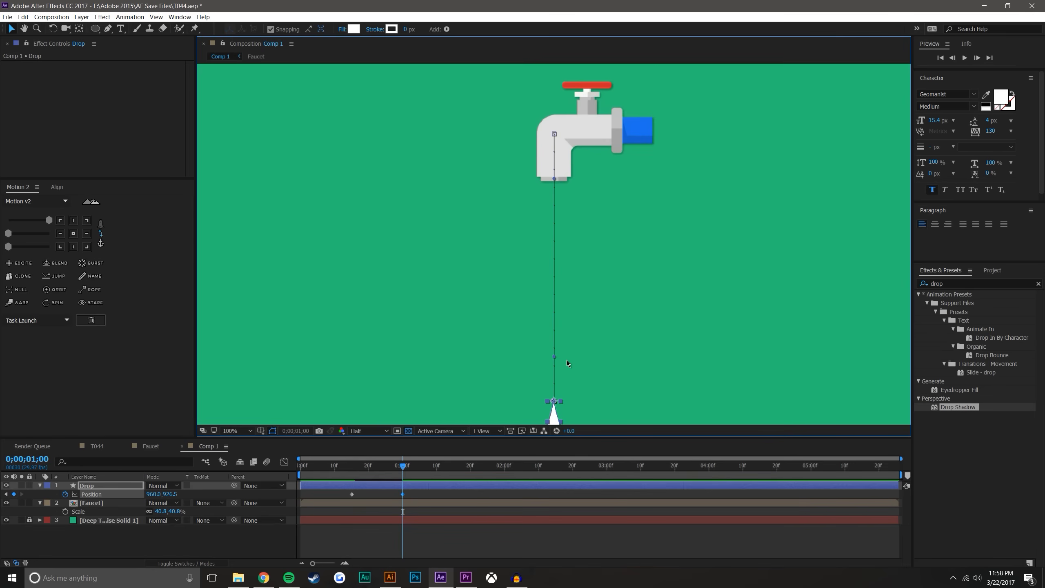
{"action": "scroll", "coordinate": [566, 360], "scroll_direction": "down", "scroll_amount": 1}
{"action": "left_click_drag", "start_coordinate": [556, 340], "coordinate": [555, 335]}
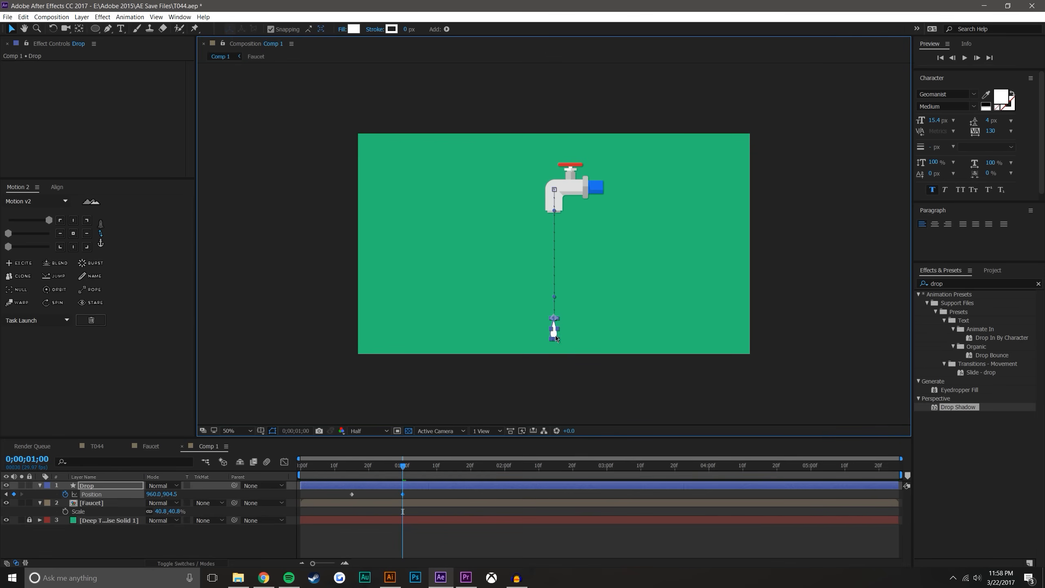
At 0;00;00;15, raise the Faucet layer slightly in the composition with the Drop layer also selected
{"action": "key", "text": "j"}
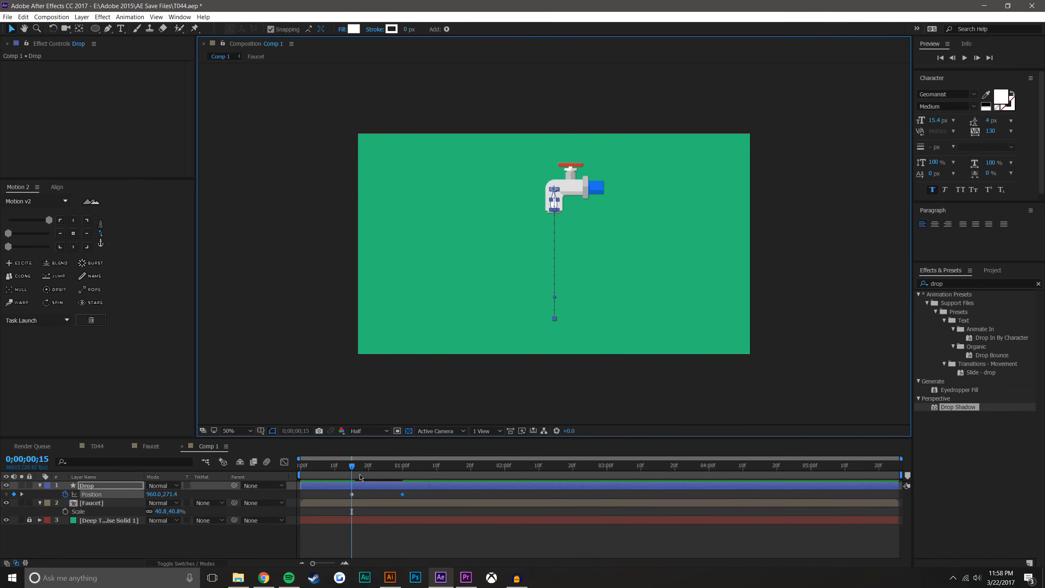
{"action": "left_click", "coordinate": [104, 504]}
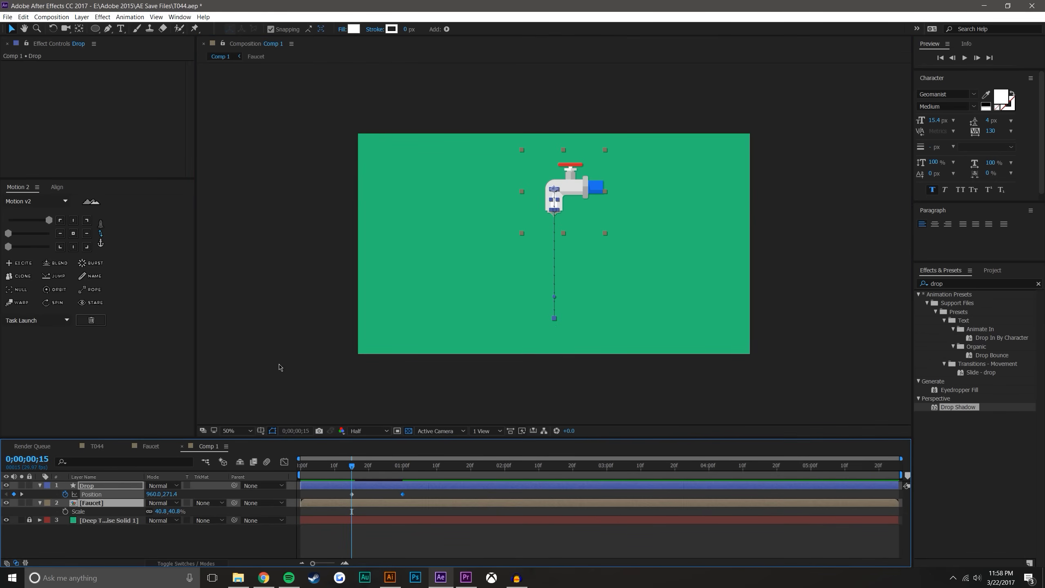
{"action": "left_click_drag", "start_coordinate": [576, 182], "coordinate": [576, 174]}
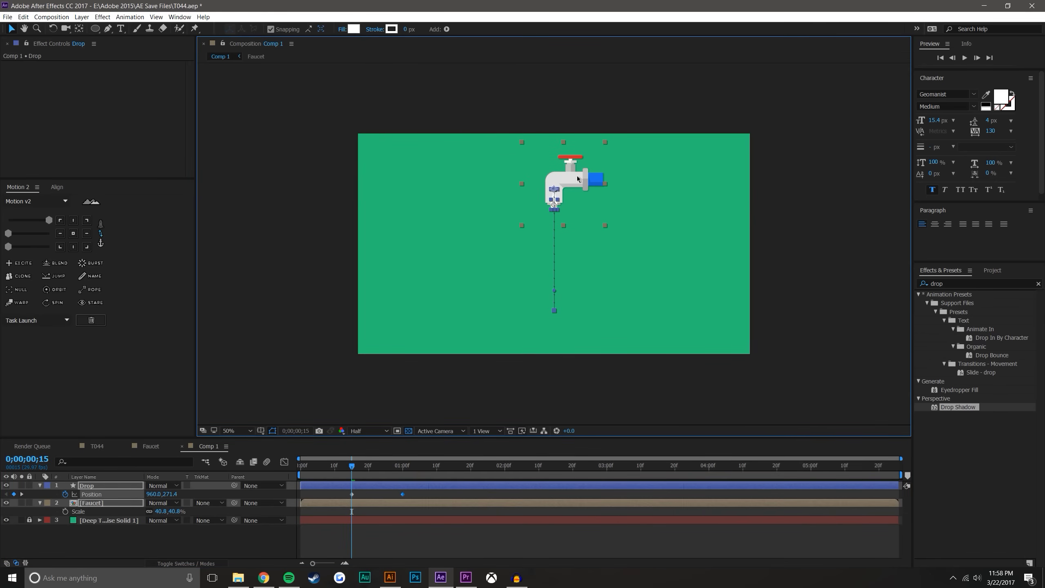
{"action": "left_click", "coordinate": [212, 555]}
Raise the drop at 0;00;00;15 up inside the faucet spout, to Position 960.0, 231.4
{"action": "scroll", "coordinate": [547, 210], "scroll_direction": "up", "scroll_amount": 1}
{"action": "scroll", "coordinate": [564, 189], "scroll_direction": "down", "scroll_amount": 1}
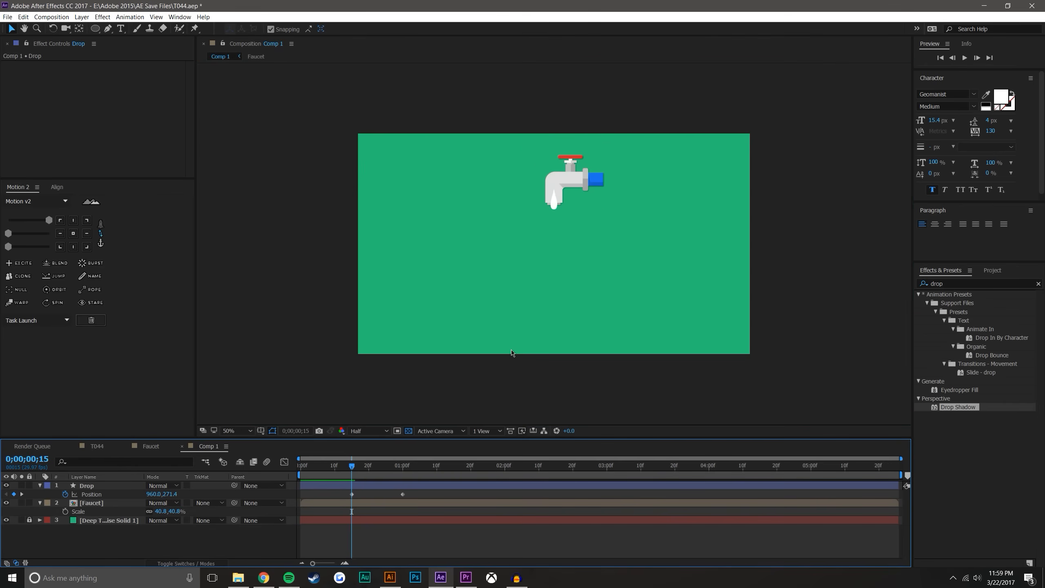
{"action": "scroll", "coordinate": [552, 197], "scroll_direction": "up", "scroll_amount": 1}
{"action": "left_click", "coordinate": [548, 224]}
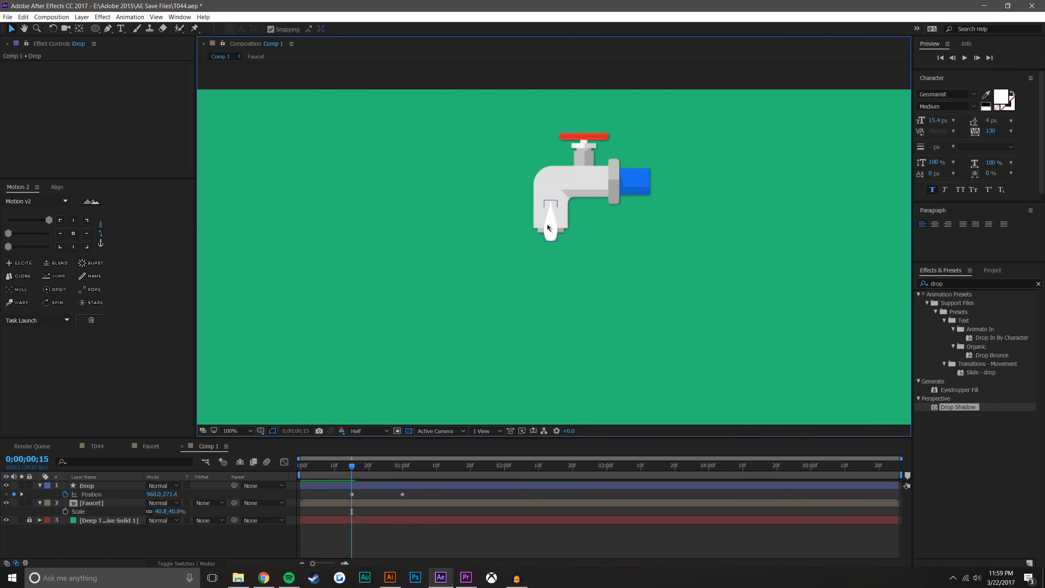
{"action": "key", "text": "shift+Up"}
{"action": "key", "text": "shift+Up"}
{"action": "key", "text": "shift+Up"}
{"action": "key", "text": "shift+Up"}
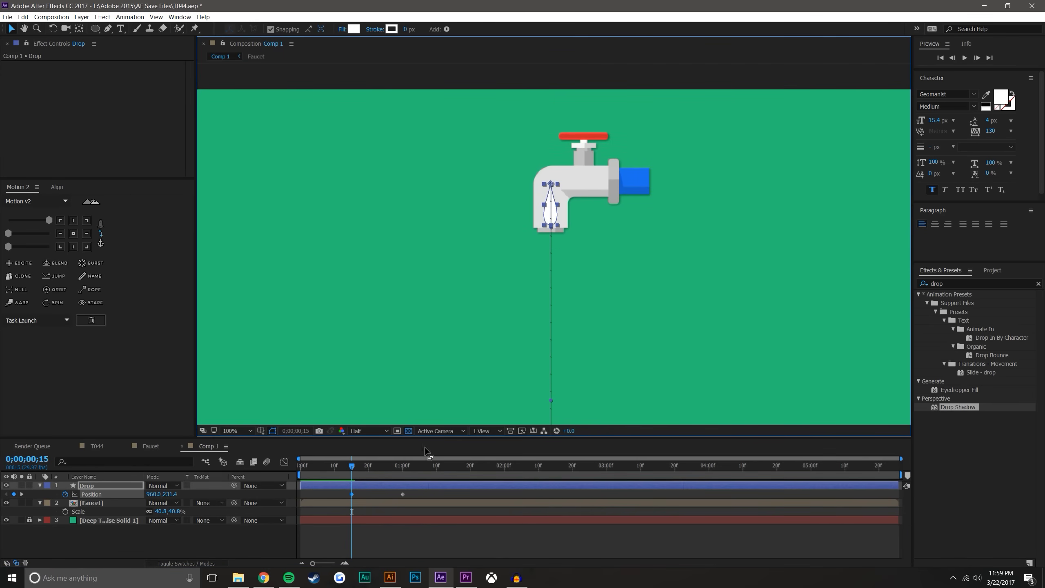
Delay the drop's last Position keyframe to 0;00;02;00 and add one at 0;00;01;00 with the drop partly out of the spout, at 960.0, 277.1
{"action": "left_click_drag", "start_coordinate": [404, 498], "coordinate": [511, 492]}
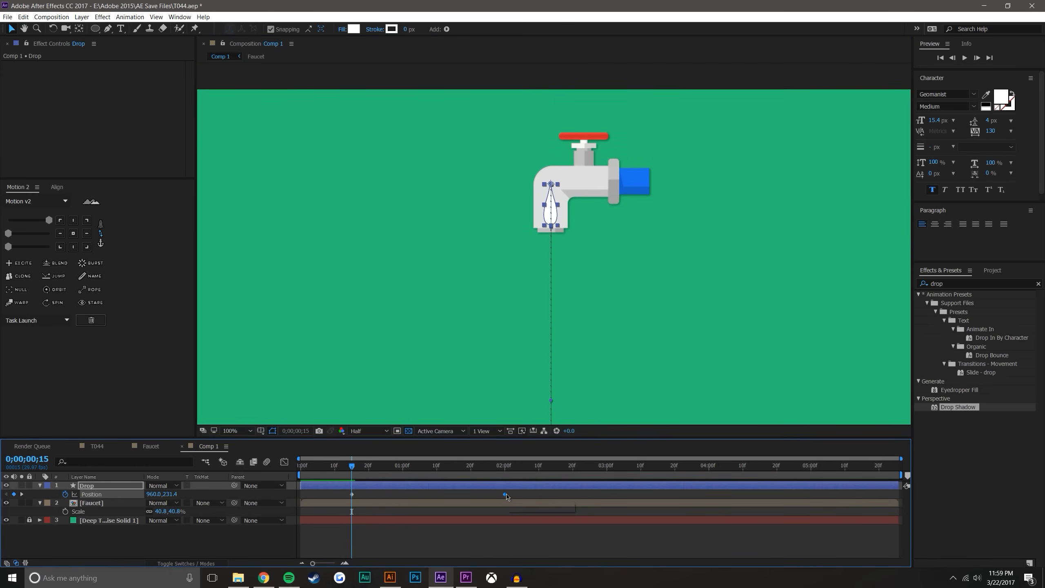
{"action": "left_click", "coordinate": [403, 473]}
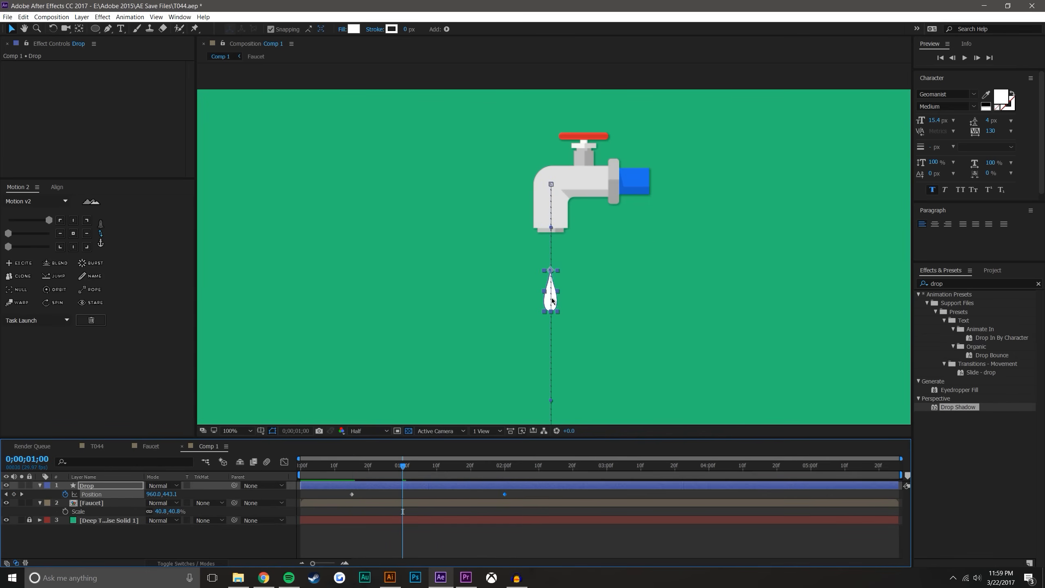
{"action": "left_click_drag", "start_coordinate": [552, 300], "coordinate": [557, 233]}
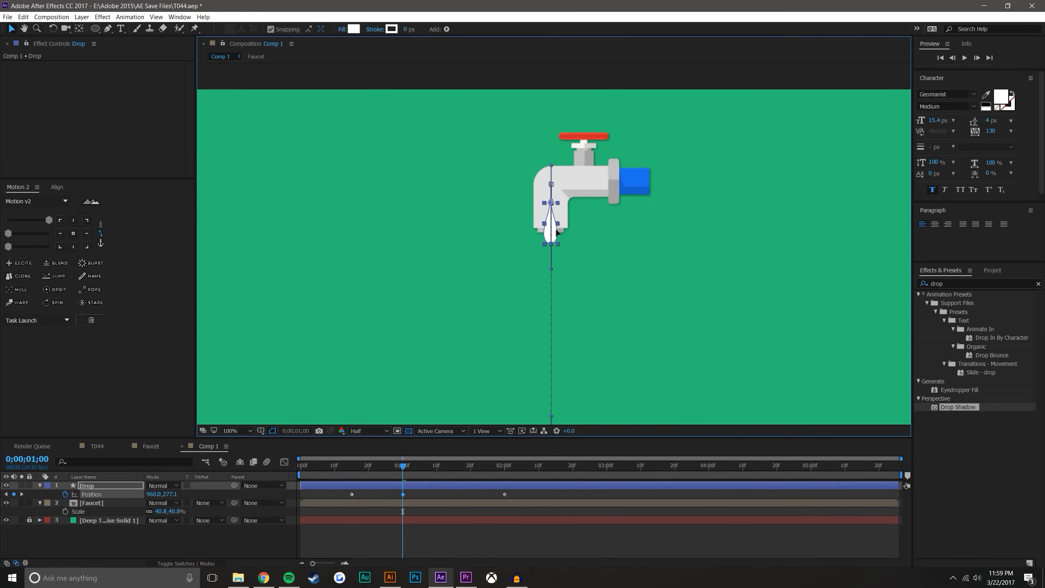
{"action": "left_click", "coordinate": [397, 485]}
{"action": "mouse_move", "coordinate": [359, 470]}
{"action": "left_mouse_down"}
{"action": "mouse_move", "coordinate": [470, 468]}
{"action": "mouse_move", "coordinate": [379, 466]}
{"action": "left_mouse_up"}
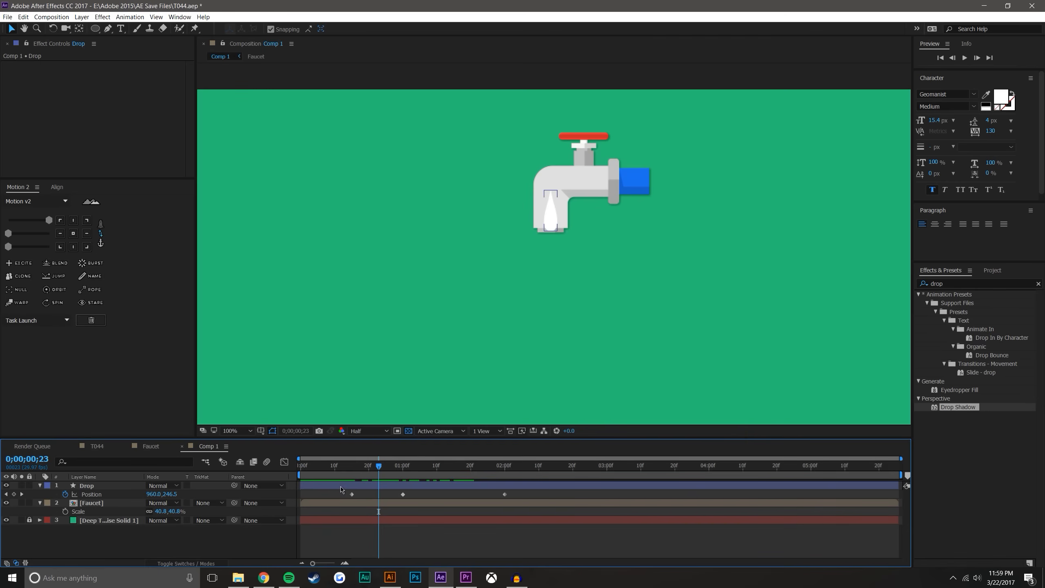
Apply Easy Ease to all three Position keyframes and shape the speed graph to peak just before the second and third keyframes
{"action": "left_click_drag", "start_coordinate": [526, 510], "coordinate": [343, 492]}
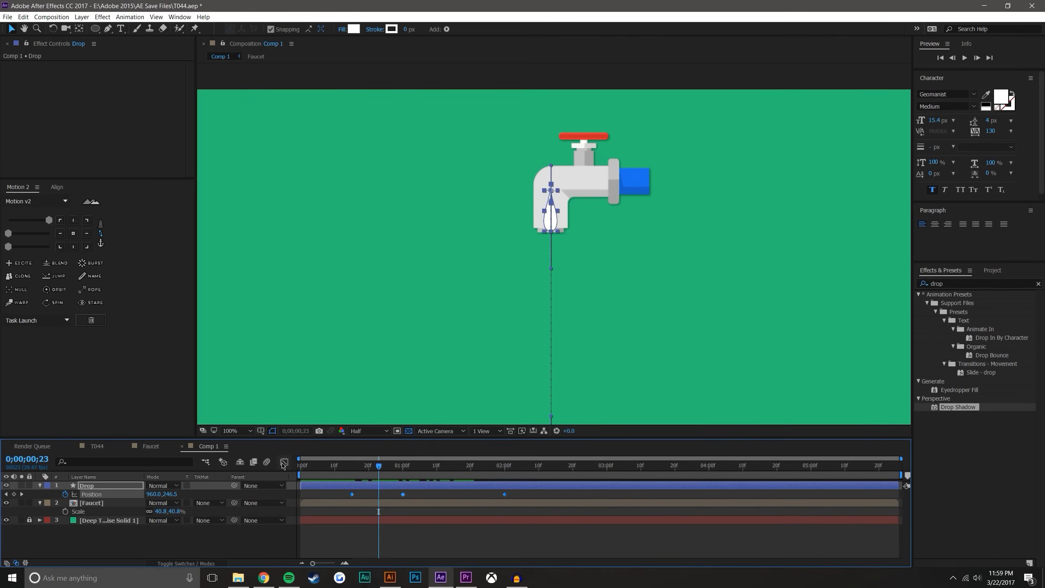
{"action": "left_click", "coordinate": [282, 464]}
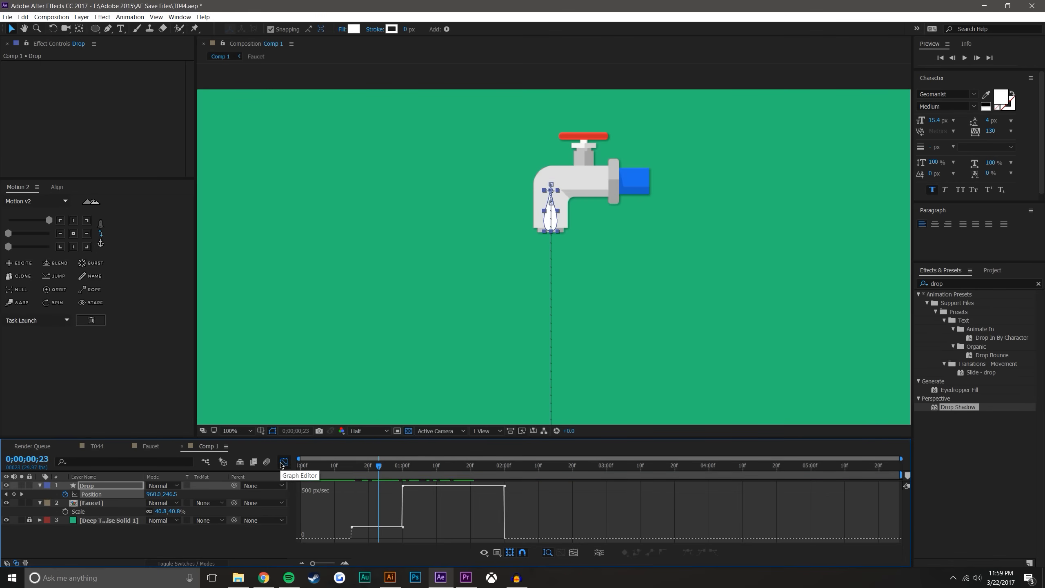
{"action": "left_click_drag", "start_coordinate": [518, 489], "coordinate": [329, 538]}
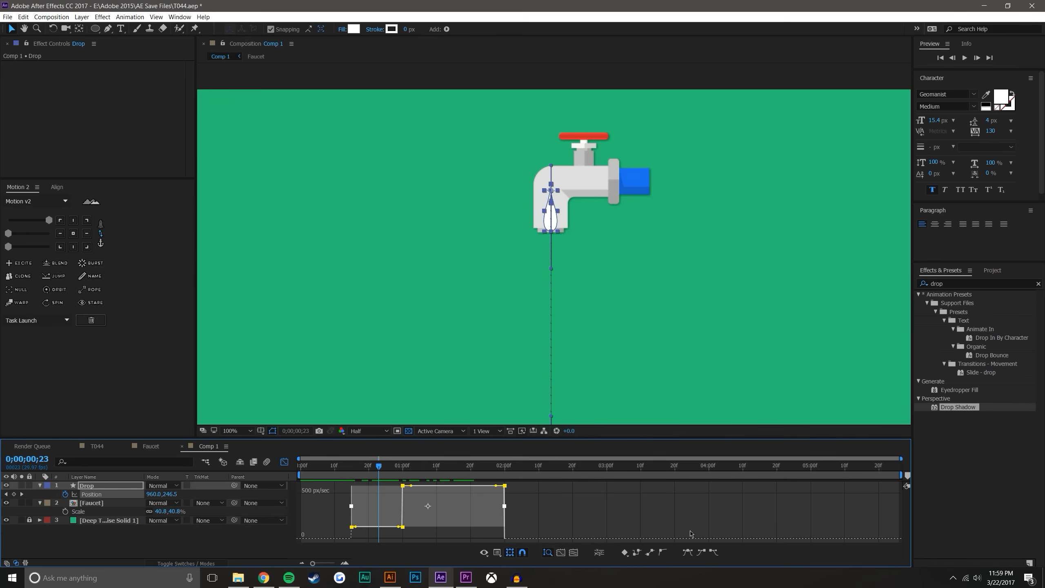
{"action": "left_click", "coordinate": [691, 555]}
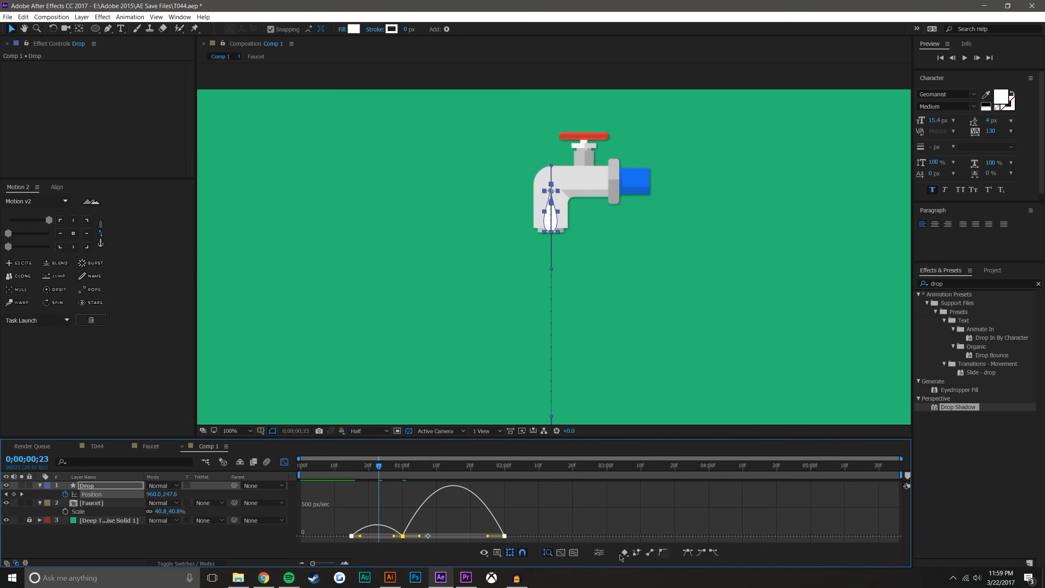
{"action": "left_click_drag", "start_coordinate": [395, 537], "coordinate": [494, 521]}
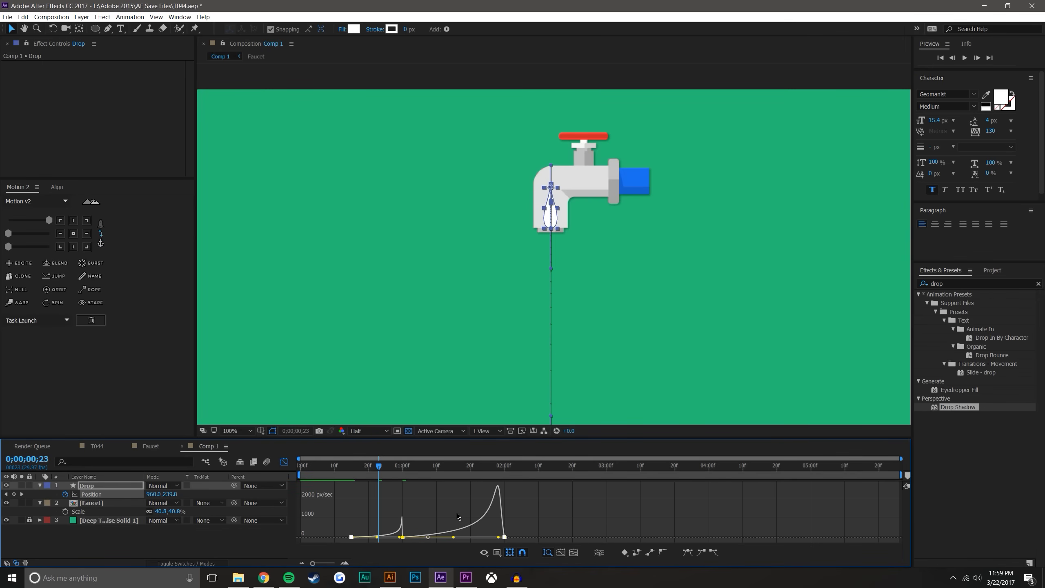
Preview the drop's motion from the spout to the composition's lower edge and check its timing
{"action": "left_click_drag", "start_coordinate": [352, 462], "coordinate": [423, 460]}
{"action": "key", "text": "space"}
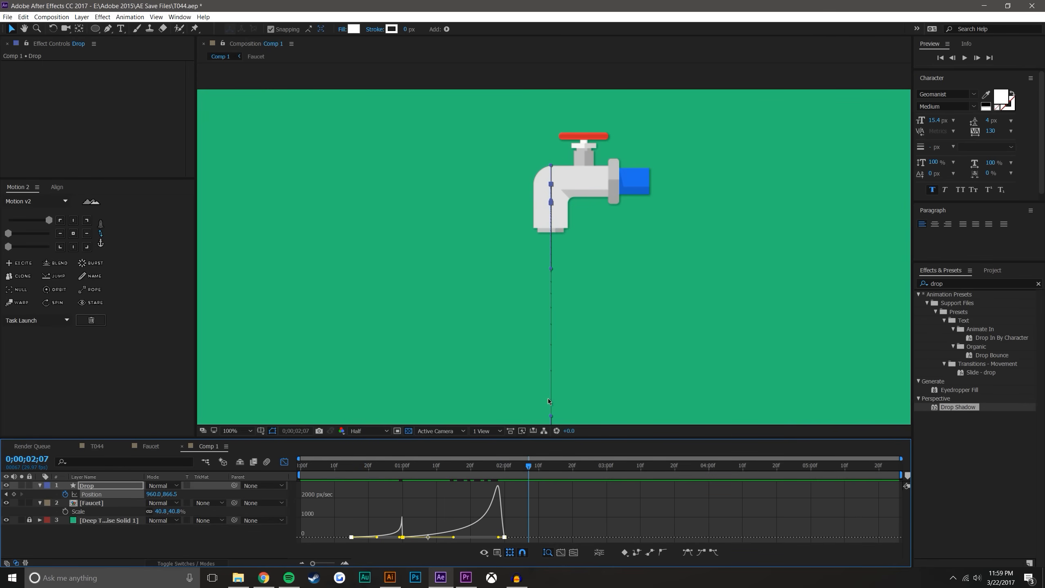
{"action": "left_click_drag", "start_coordinate": [408, 477], "coordinate": [505, 476]}
{"action": "left_click_drag", "start_coordinate": [569, 366], "coordinate": [593, 165]}
{"action": "left_click_drag", "start_coordinate": [489, 476], "coordinate": [525, 465]}
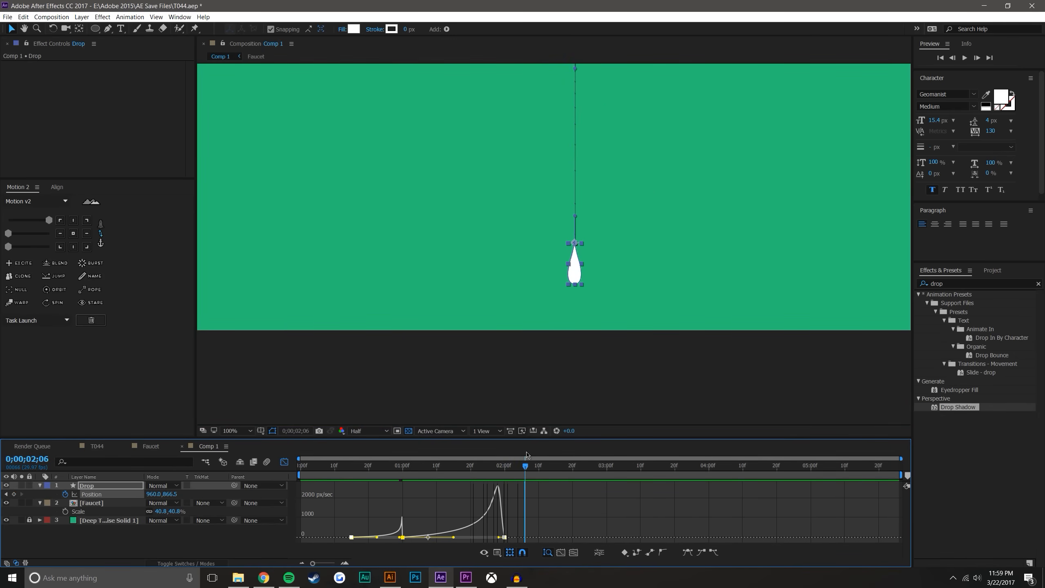
{"action": "left_click", "coordinate": [348, 475]}
{"action": "scroll", "coordinate": [527, 219], "scroll_direction": "down", "scroll_amount": 2}
{"action": "left_click", "coordinate": [770, 249]}
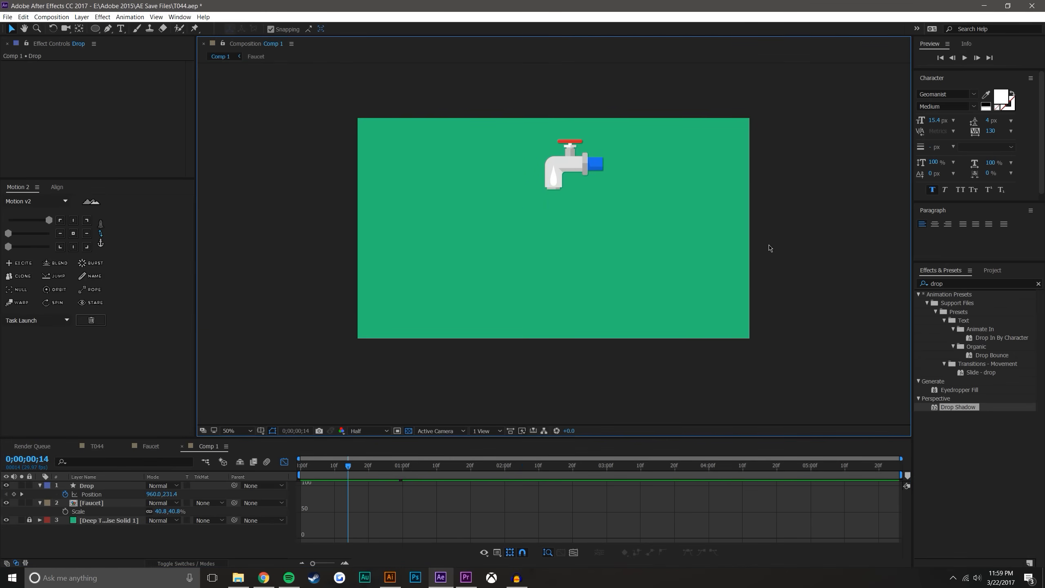
{"action": "left_click", "coordinate": [966, 57]}
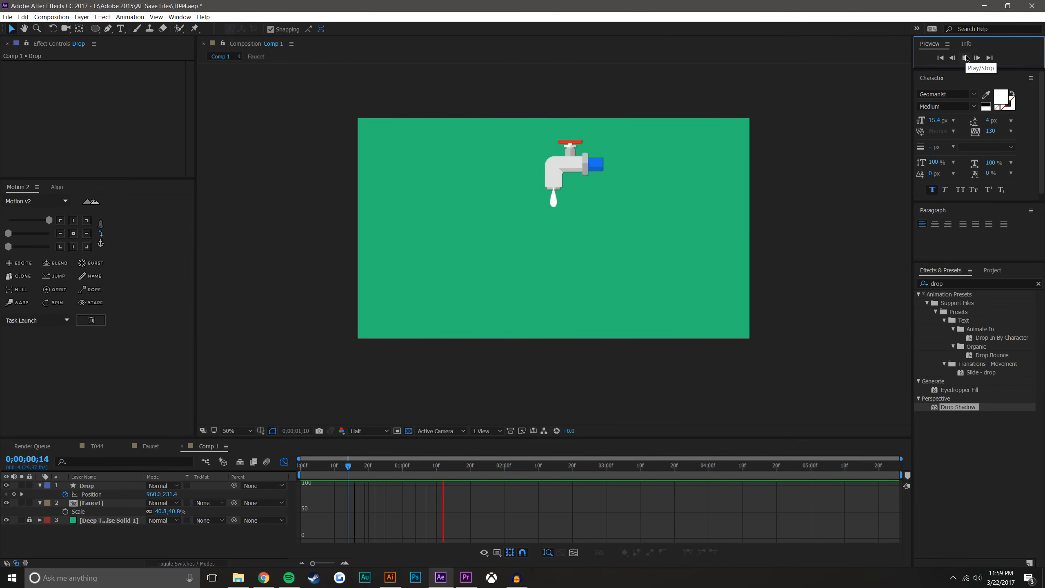
Return to the keyframe view, move the drop's last Position keyframe earlier to 0;00;01;19, and preview the fall
{"action": "left_click", "coordinate": [467, 468]}
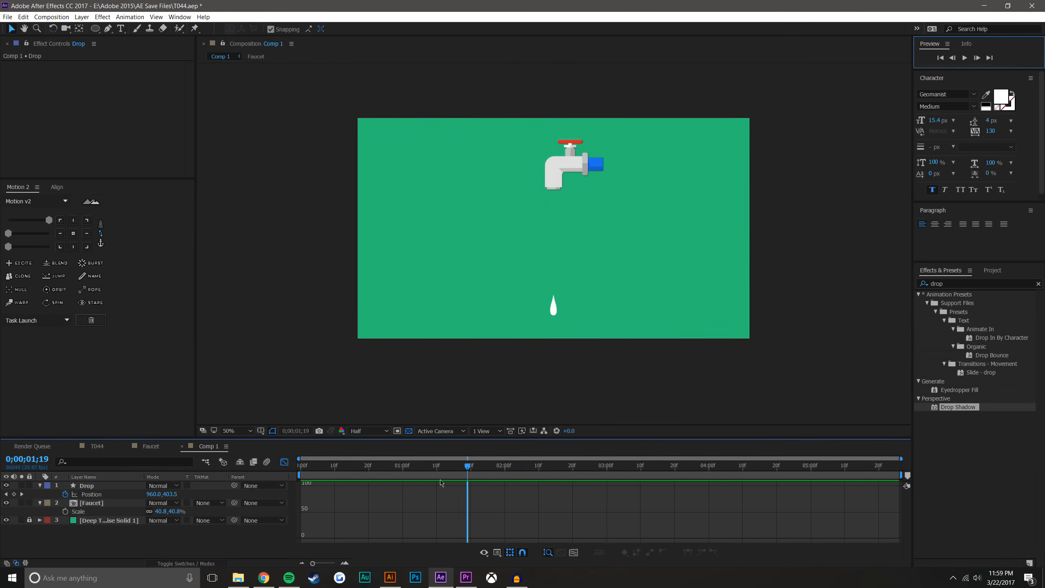
{"action": "left_click", "coordinate": [284, 462]}
{"action": "left_click_drag", "start_coordinate": [505, 494], "coordinate": [467, 494]}
{"action": "left_click", "coordinate": [349, 469]}
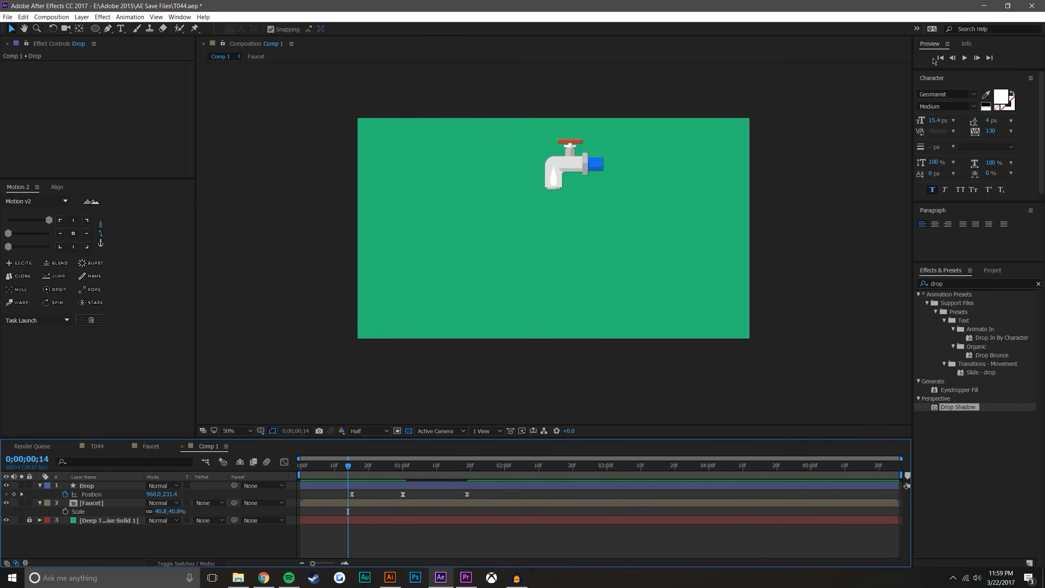
{"action": "left_click", "coordinate": [962, 60]}
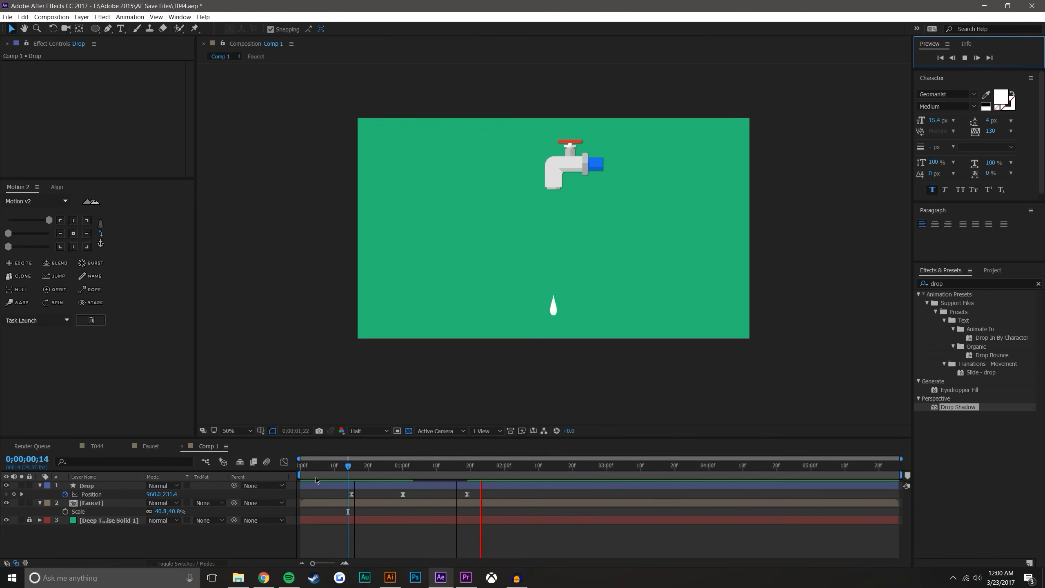
Compress the drop's Position keyframes in time so the last falls at about 0;00;01;15, and preview the faster fall
{"action": "left_click_drag", "start_coordinate": [348, 469], "coordinate": [386, 442]}
{"action": "left_click_drag", "start_coordinate": [477, 493], "coordinate": [320, 519]}
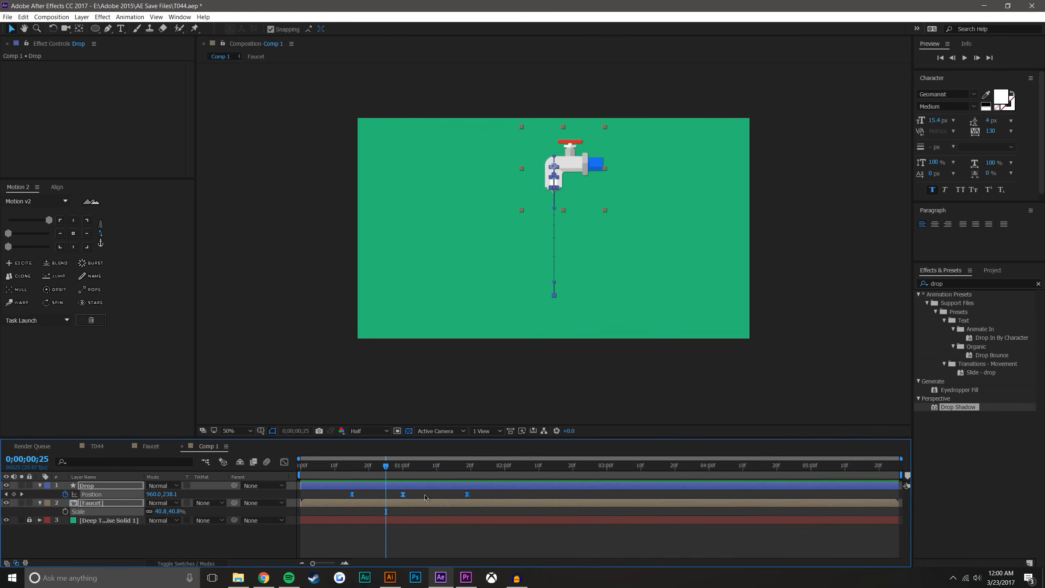
{"action": "left_click_drag", "start_coordinate": [468, 495], "coordinate": [454, 499]}
{"action": "left_click", "coordinate": [434, 540]}
{"action": "left_click", "coordinate": [349, 467]}
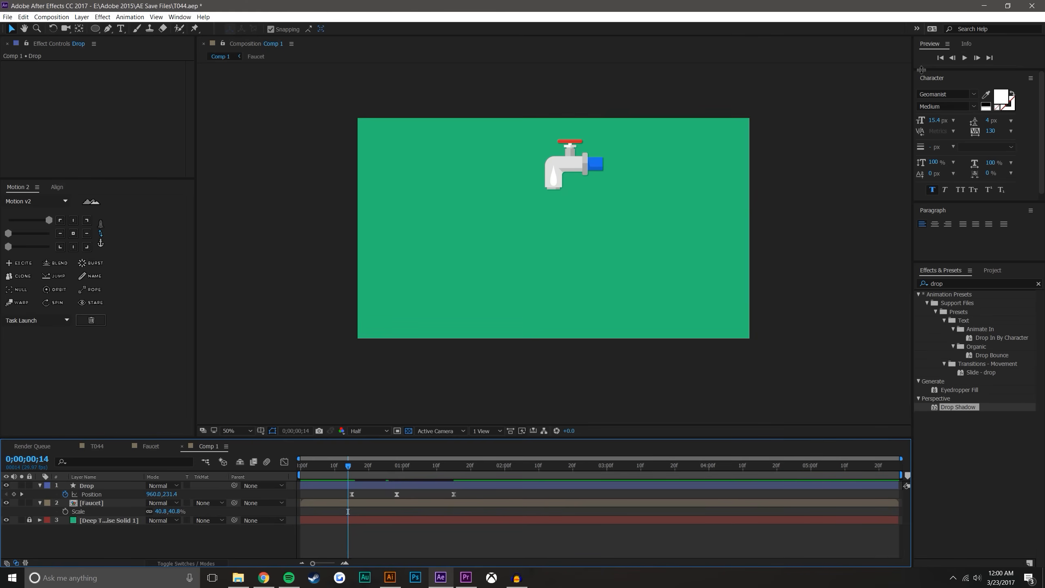
{"action": "left_click", "coordinate": [969, 55]}
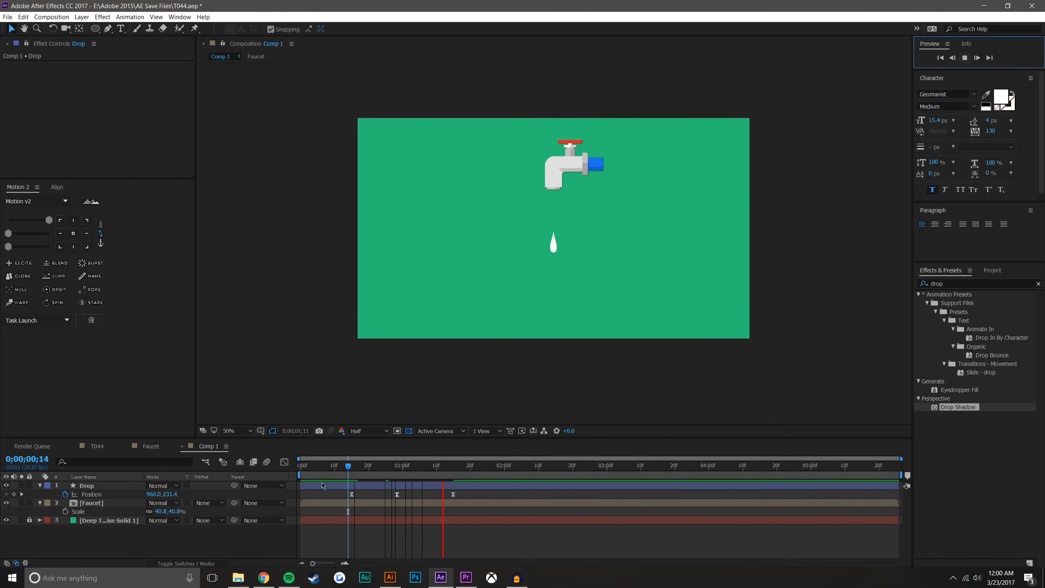
Shift the drop's last two Position keyframes together to about 0;00;01;12 and 0;00;01;29, and preview the longer hang
{"action": "left_click", "coordinate": [396, 476]}
{"action": "mouse_move", "coordinate": [383, 494]}
{"action": "left_mouse_down"}
{"action": "mouse_move", "coordinate": [482, 510]}
{"action": "mouse_move", "coordinate": [479, 498]}
{"action": "mouse_move", "coordinate": [499, 498]}
{"action": "left_mouse_up"}
{"action": "left_click", "coordinate": [478, 543]}
{"action": "left_click", "coordinate": [352, 465]}
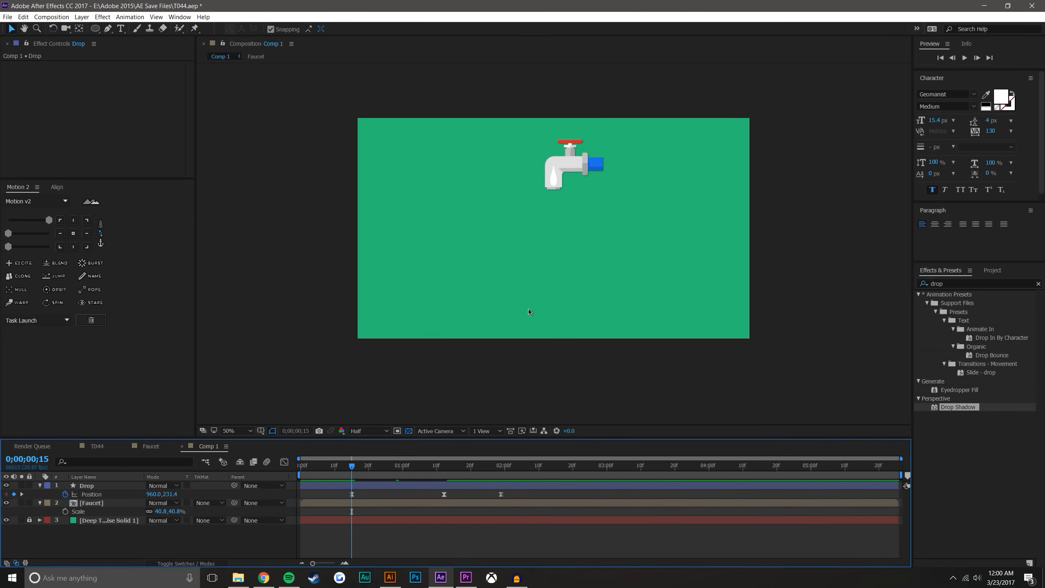
{"action": "left_click", "coordinate": [964, 58]}
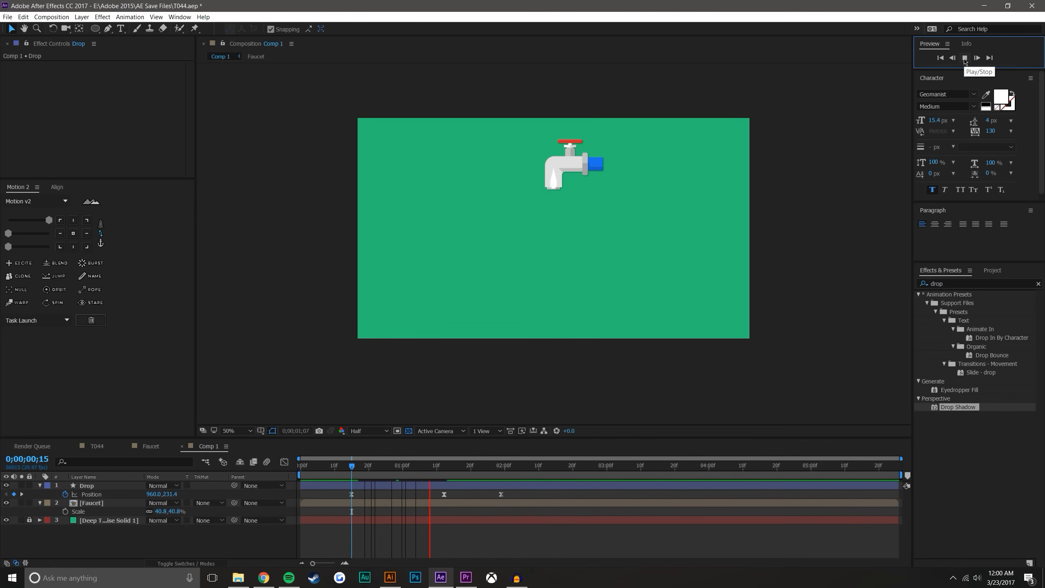
Lower the drop slightly at the second Position keyframe, at 0;00;01;12, so it hangs further out of the spout
{"action": "left_click_drag", "start_coordinate": [359, 462], "coordinate": [436, 449]}
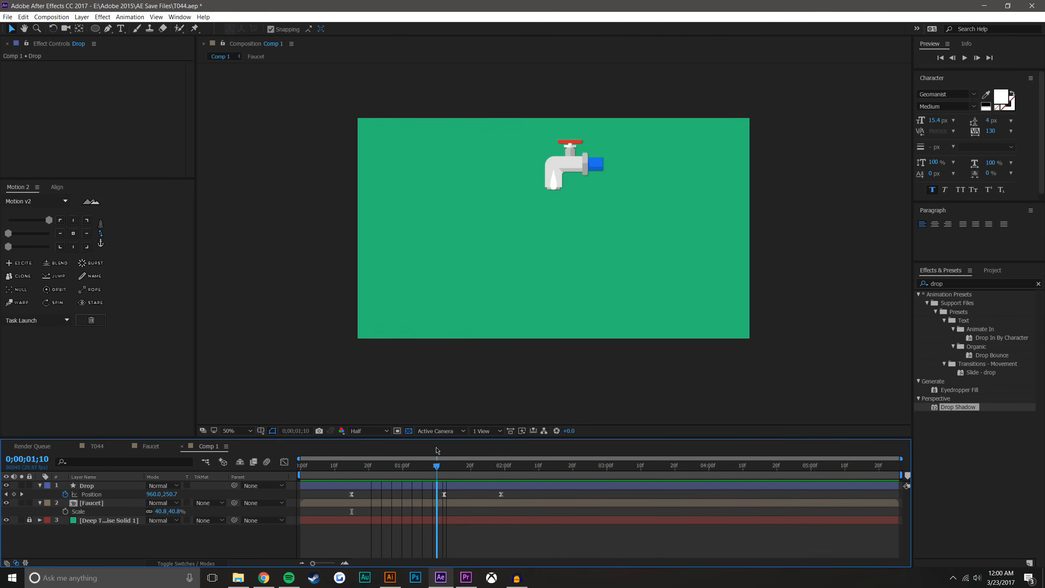
{"action": "scroll", "coordinate": [551, 249], "scroll_direction": "up", "scroll_amount": 3}
{"action": "left_click", "coordinate": [442, 464]}
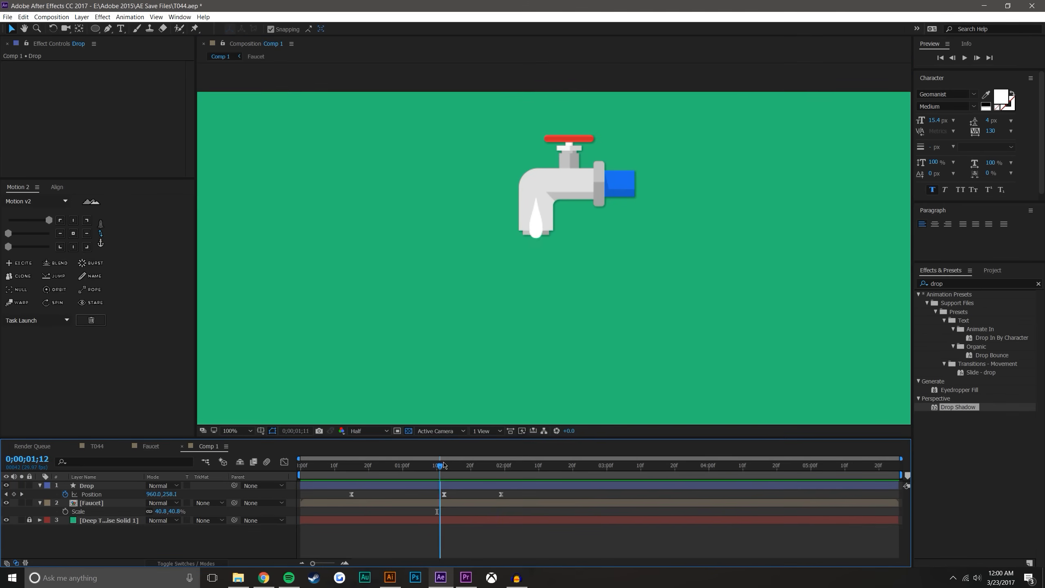
{"action": "left_click", "coordinate": [345, 562]}
{"action": "left_click", "coordinate": [344, 562]}
{"action": "left_click_drag", "start_coordinate": [447, 495], "coordinate": [445, 496]}
{"action": "left_click_drag", "start_coordinate": [539, 232], "coordinate": [538, 238]}
{"action": "left_click", "coordinate": [448, 539]}
{"action": "mouse_move", "coordinate": [443, 465]}
{"action": "left_mouse_down"}
{"action": "mouse_move", "coordinate": [345, 466]}
{"action": "mouse_move", "coordinate": [456, 467]}
{"action": "left_mouse_up"}
{"action": "scroll", "coordinate": [525, 309], "scroll_direction": "down", "scroll_amount": 1}
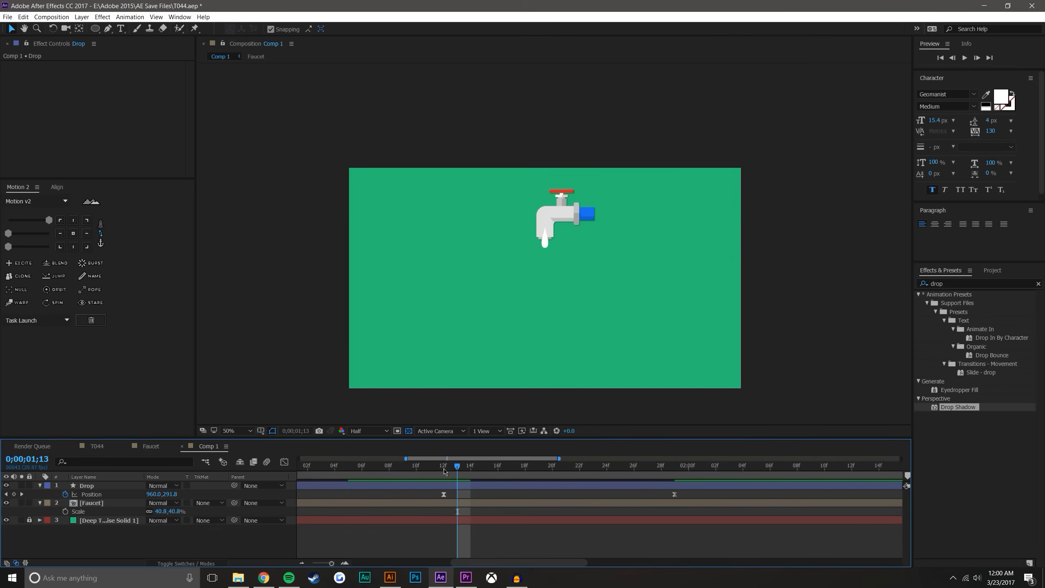
Show the speed graph for the drop's Position keyframes, focused on the keyframe at 0;00;01;12
{"action": "key", "text": "minus"}
{"action": "left_click", "coordinate": [303, 563]}
{"action": "left_click_drag", "start_coordinate": [345, 499], "coordinate": [562, 527]}
{"action": "left_click", "coordinate": [284, 461]}
{"action": "left_click", "coordinate": [447, 534]}
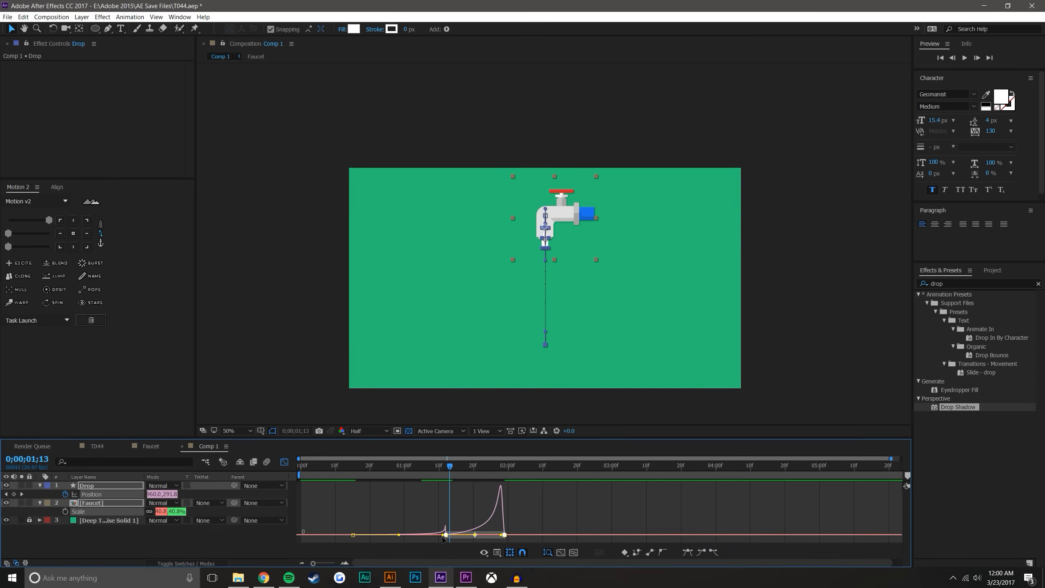
{"action": "left_click", "coordinate": [344, 564]}
{"action": "left_click", "coordinate": [344, 564]}
{"action": "left_click", "coordinate": [434, 535]}
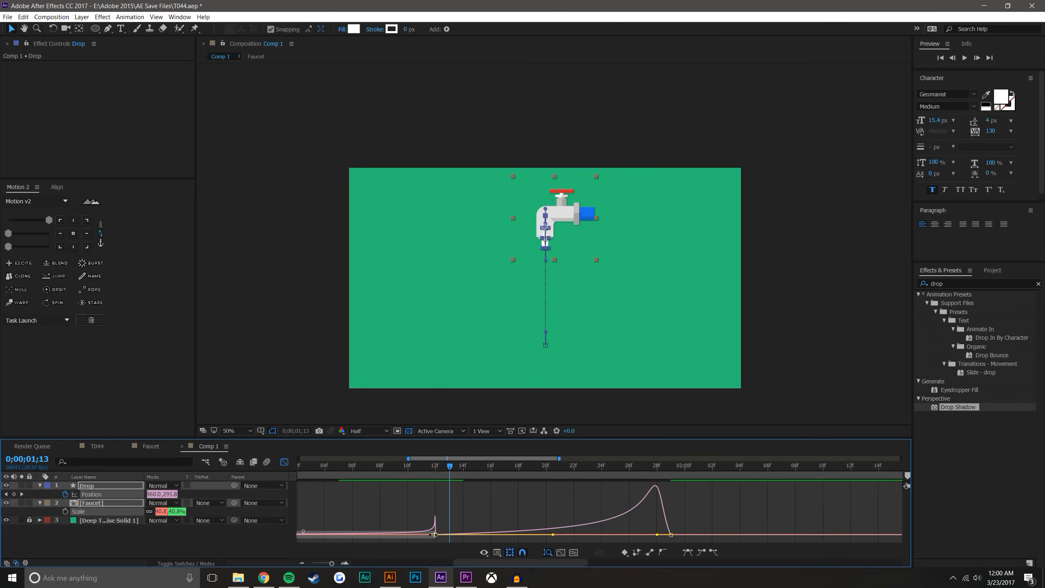
Shorten the incoming ease of the Position keyframe at 0;00;01;12 to flatten its speed spike, and preview from 0;00;00;26
{"action": "left_click_drag", "start_coordinate": [510, 563], "coordinate": [484, 560]}
{"action": "mouse_move", "coordinate": [792, 535]}
{"action": "left_mouse_down"}
{"action": "mouse_move", "coordinate": [762, 537]}
{"action": "mouse_move", "coordinate": [791, 535]}
{"action": "left_mouse_up"}
{"action": "key", "text": "ctrl+z"}
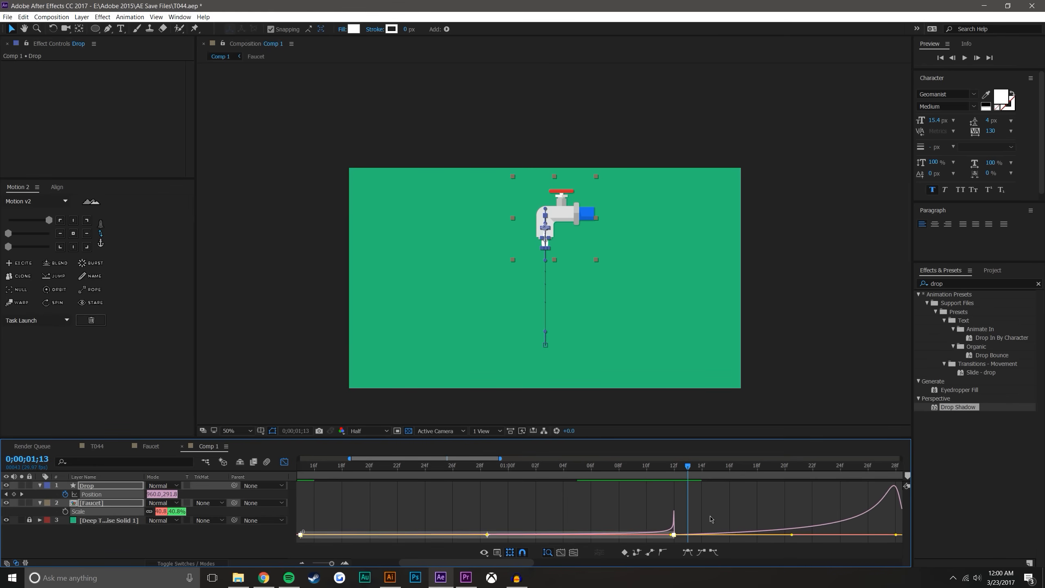
{"action": "left_click", "coordinate": [677, 531]}
{"action": "left_click", "coordinate": [673, 534]}
{"action": "left_click_drag", "start_coordinate": [672, 535], "coordinate": [637, 534]}
{"action": "left_click", "coordinate": [451, 470]}
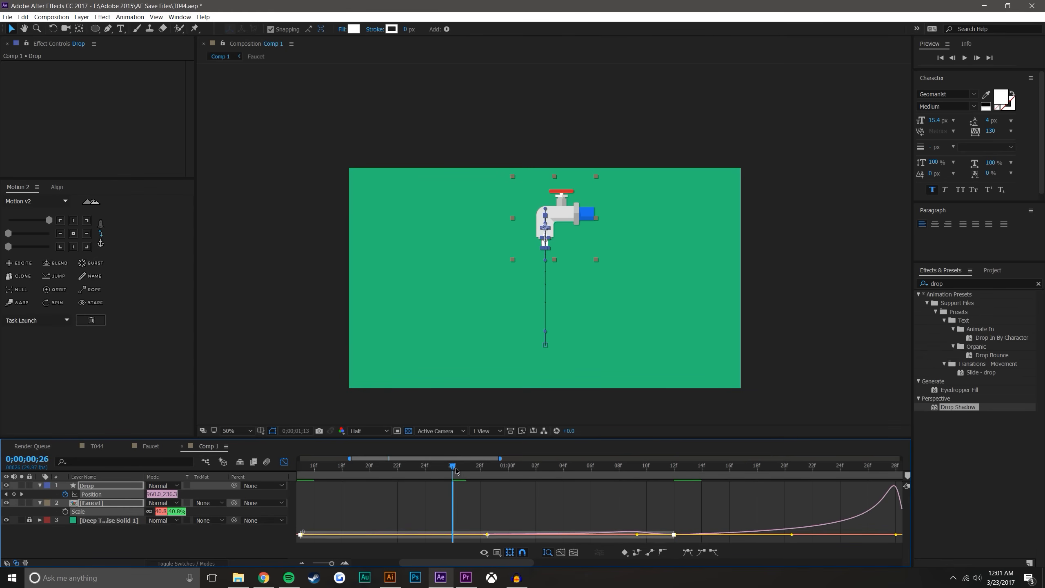
{"action": "left_click", "coordinate": [964, 58]}
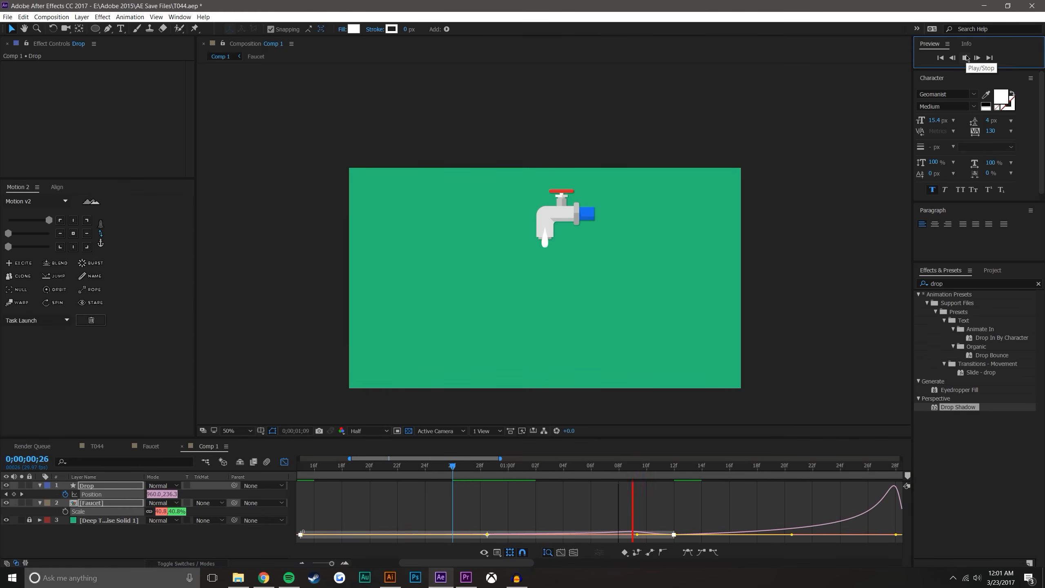
{"action": "left_click", "coordinate": [451, 466]}
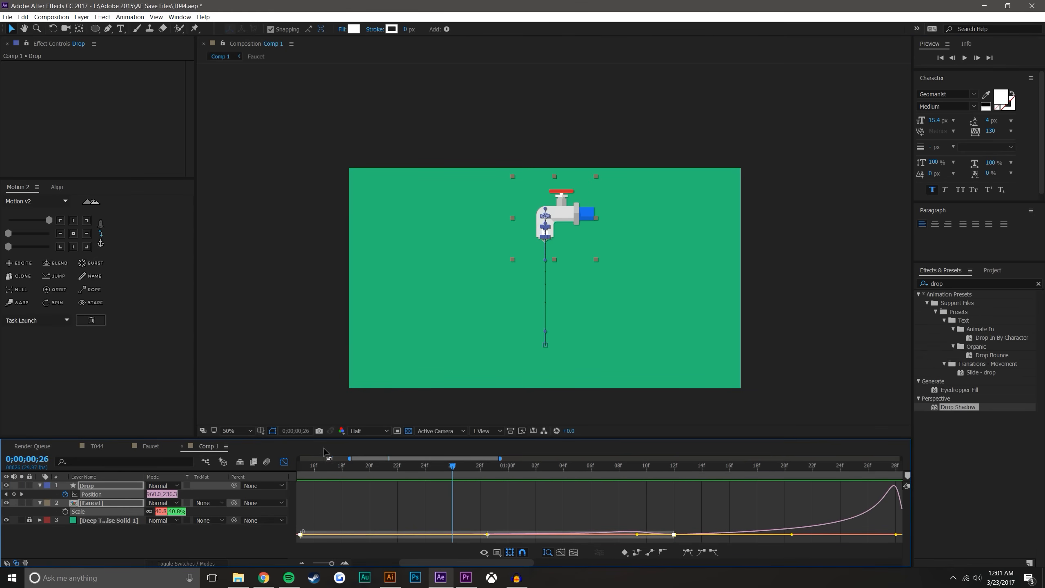
Return from the graph editor to the layer bars, fit the whole duration in the timeline, and preview the drip from 0;00;00;07
{"action": "left_click", "coordinate": [283, 462]}
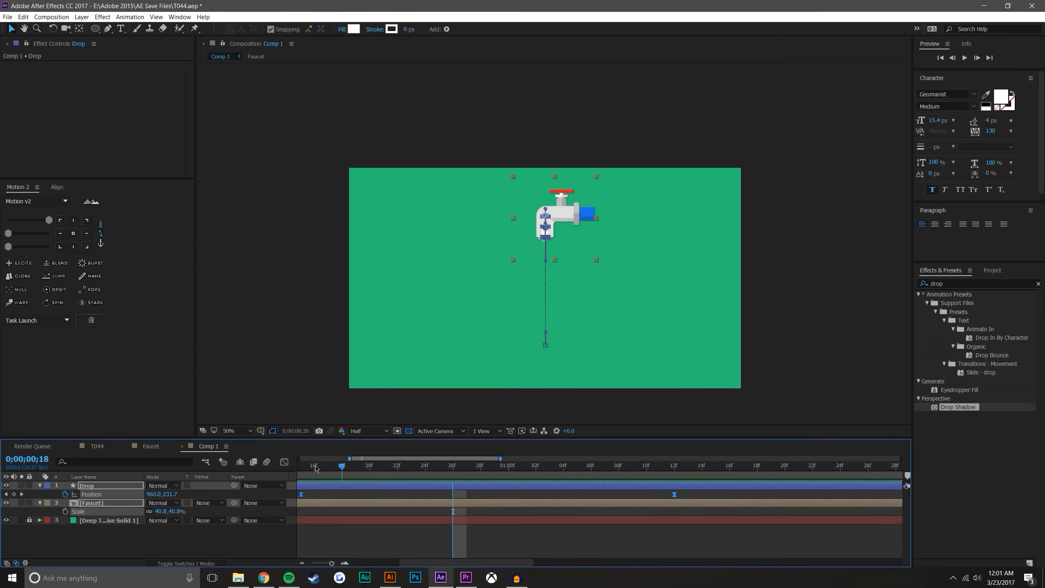
{"action": "left_click_drag", "start_coordinate": [331, 469], "coordinate": [280, 469]}
{"action": "left_click", "coordinate": [303, 563]}
{"action": "left_click", "coordinate": [303, 563]}
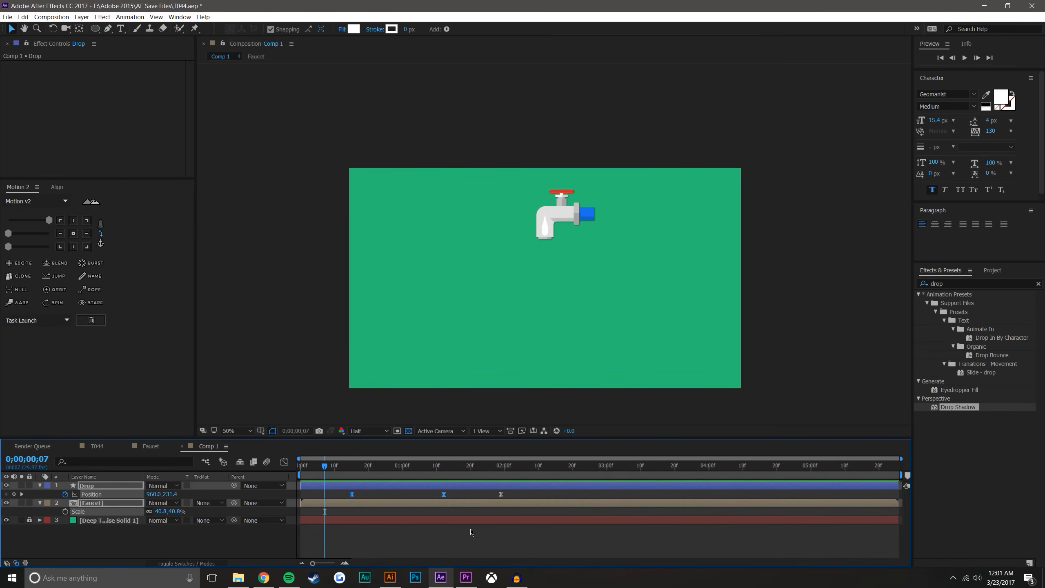
{"action": "left_click", "coordinate": [451, 548]}
{"action": "left_click", "coordinate": [965, 59]}
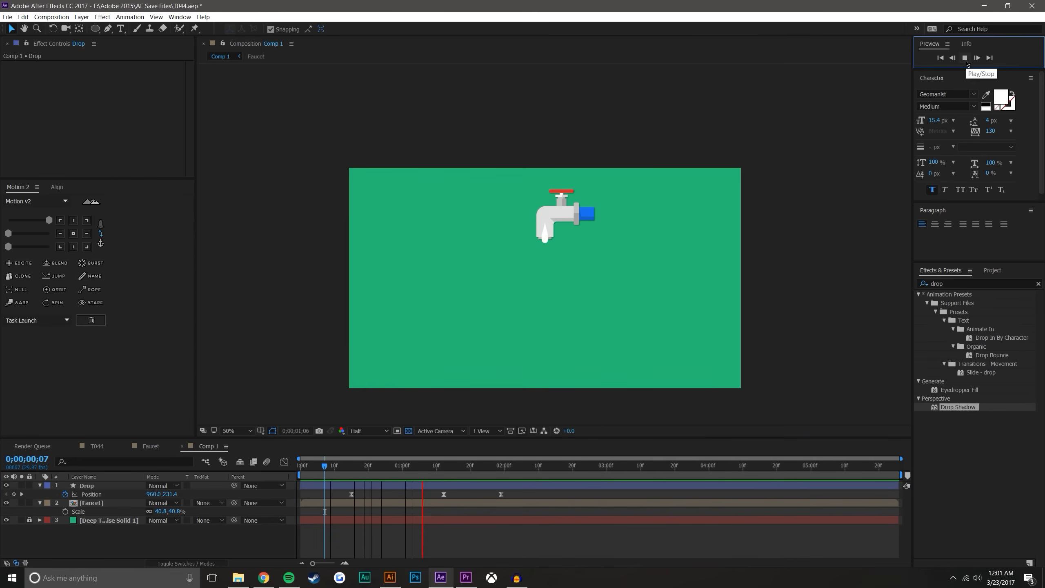
{"action": "key", "text": "space"}
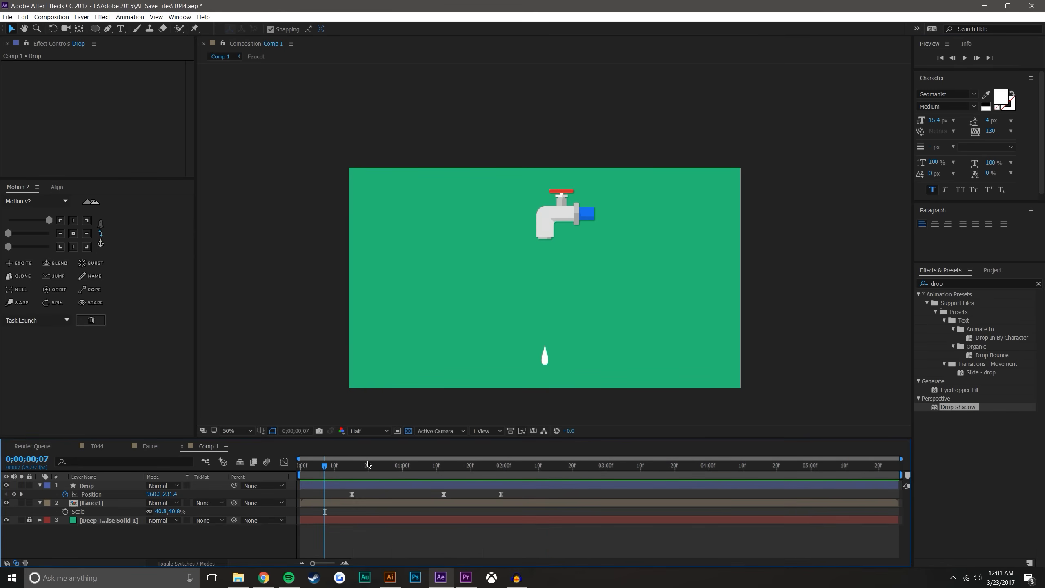
Reduce the Drop layer's Scale to 49.4% and bring its Position keyframes back into the timeline
{"action": "left_click_drag", "start_coordinate": [325, 466], "coordinate": [514, 477]}
{"action": "left_click", "coordinate": [135, 487]}
{"action": "key", "text": "s"}
{"action": "left_click_drag", "start_coordinate": [163, 494], "coordinate": [149, 498]}
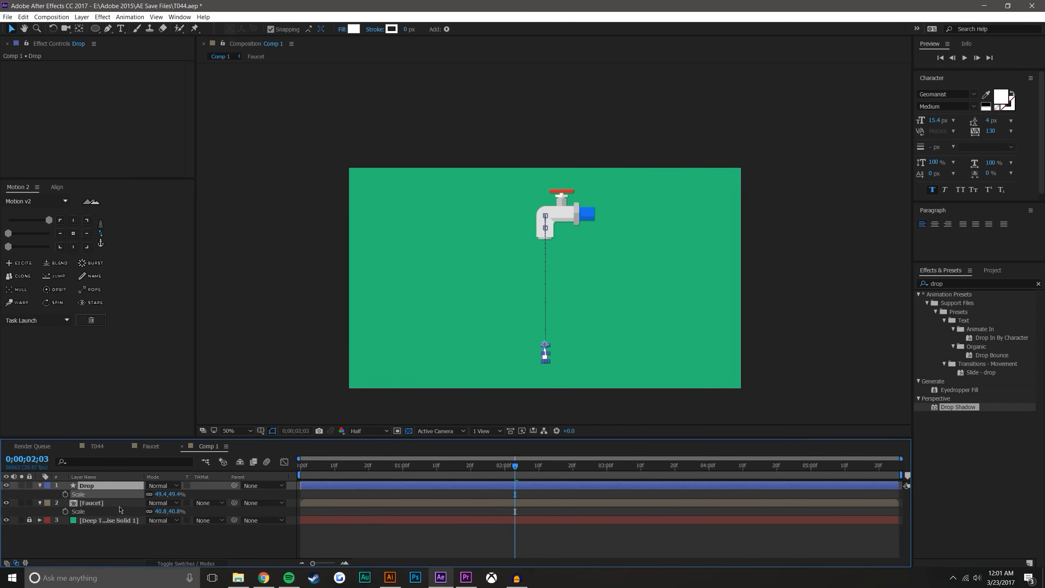
{"action": "left_click", "coordinate": [559, 393]}
{"action": "left_click_drag", "start_coordinate": [520, 474], "coordinate": [424, 473]}
{"action": "left_click", "coordinate": [128, 486]}
{"action": "key", "text": "p"}
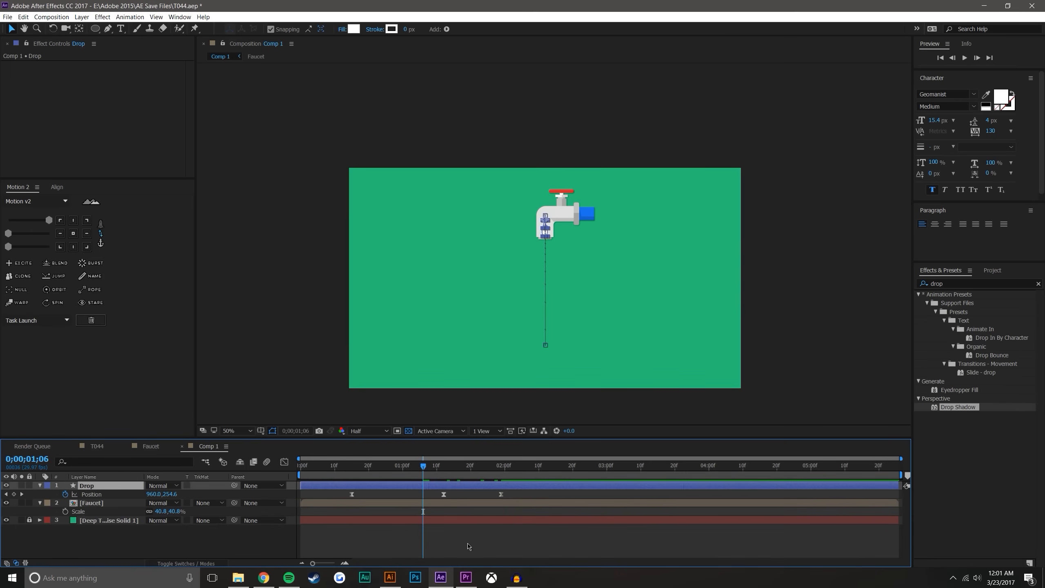
Draw a small flat white ellipse as a new shape layer over the faucet's spout opening at 0;00;01;17
{"action": "left_click", "coordinate": [467, 544]}
{"action": "scroll", "coordinate": [555, 210], "scroll_direction": "up", "scroll_amount": 2}
{"action": "left_click_drag", "start_coordinate": [355, 469], "coordinate": [461, 463]}
{"action": "scroll", "coordinate": [555, 242], "scroll_direction": "up", "scroll_amount": 2}
{"action": "left_click_drag", "start_coordinate": [552, 259], "coordinate": [572, 298]}
{"action": "left_click", "coordinate": [231, 545]}
{"action": "scroll", "coordinate": [572, 181], "scroll_direction": "up", "scroll_amount": 1}
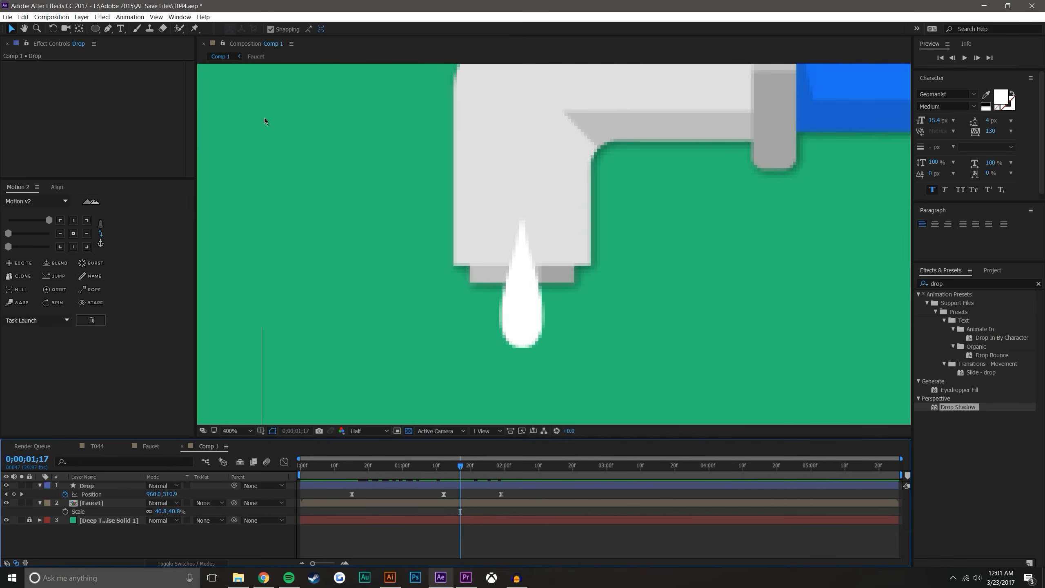
{"action": "left_click", "coordinate": [97, 30]}
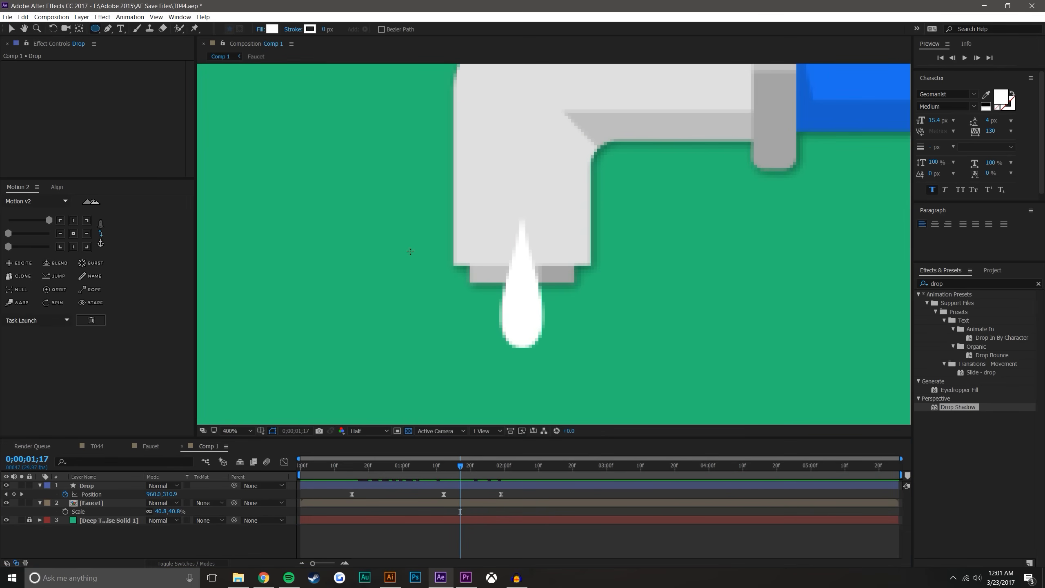
{"action": "left_click_drag", "start_coordinate": [480, 262], "coordinate": [568, 302]}
{"action": "left_click", "coordinate": [18, 30]}
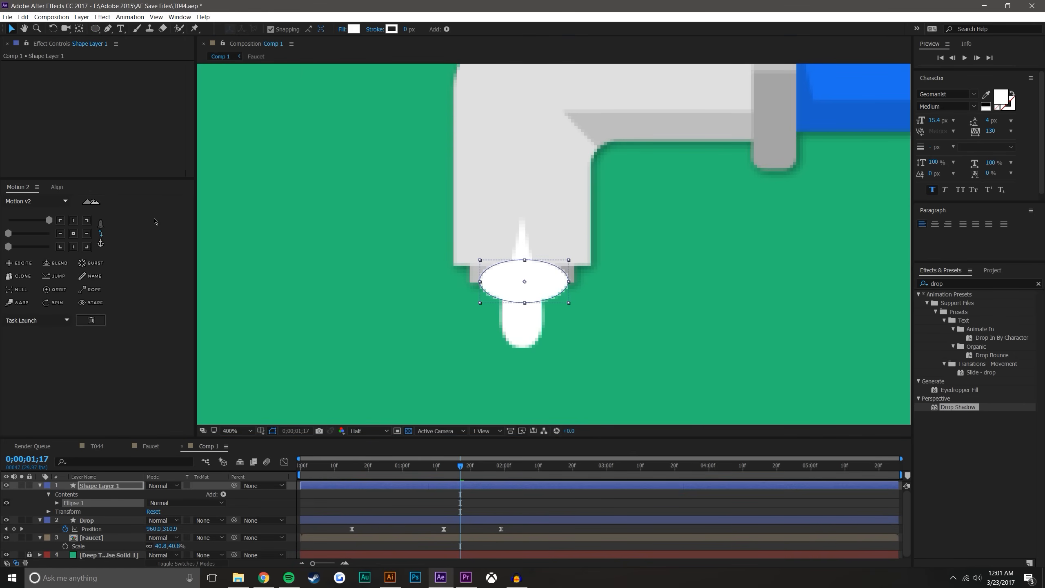
Move the ellipse layer's anchor point to the ellipse's centre and align the ellipse horizontally with the drop
{"action": "left_click", "coordinate": [551, 522]}
{"action": "left_click", "coordinate": [550, 273]}
{"action": "scroll", "coordinate": [566, 293], "scroll_direction": "down", "scroll_amount": 1}
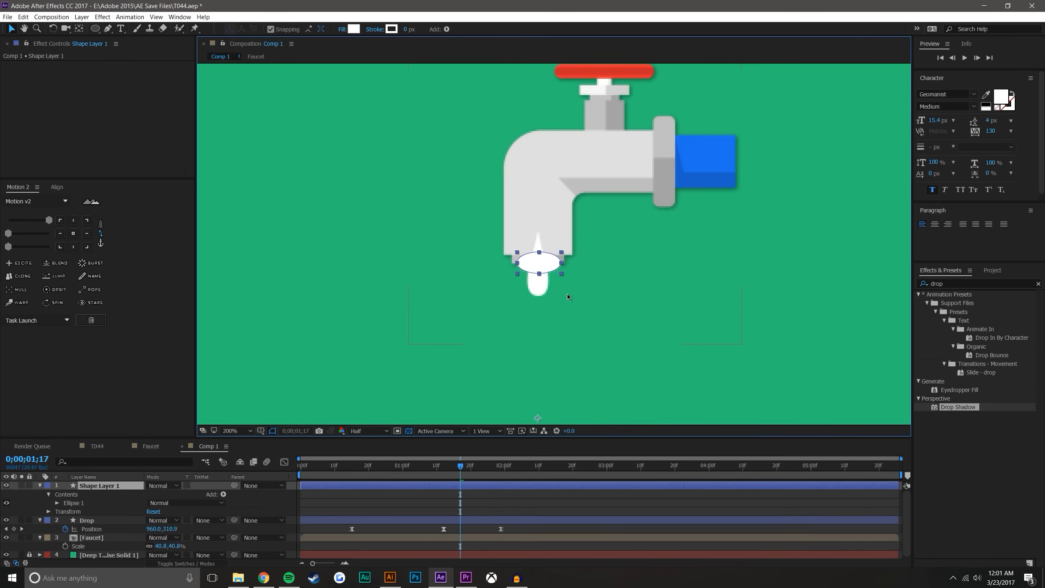
{"action": "key", "text": "y"}
{"action": "scroll", "coordinate": [584, 340], "scroll_direction": "down", "scroll_amount": 1}
{"action": "left_click_drag", "start_coordinate": [547, 338], "coordinate": [548, 257]}
{"action": "scroll", "coordinate": [548, 256], "scroll_direction": "up", "scroll_amount": 2}
{"action": "left_click_drag", "start_coordinate": [523, 300], "coordinate": [525, 283]}
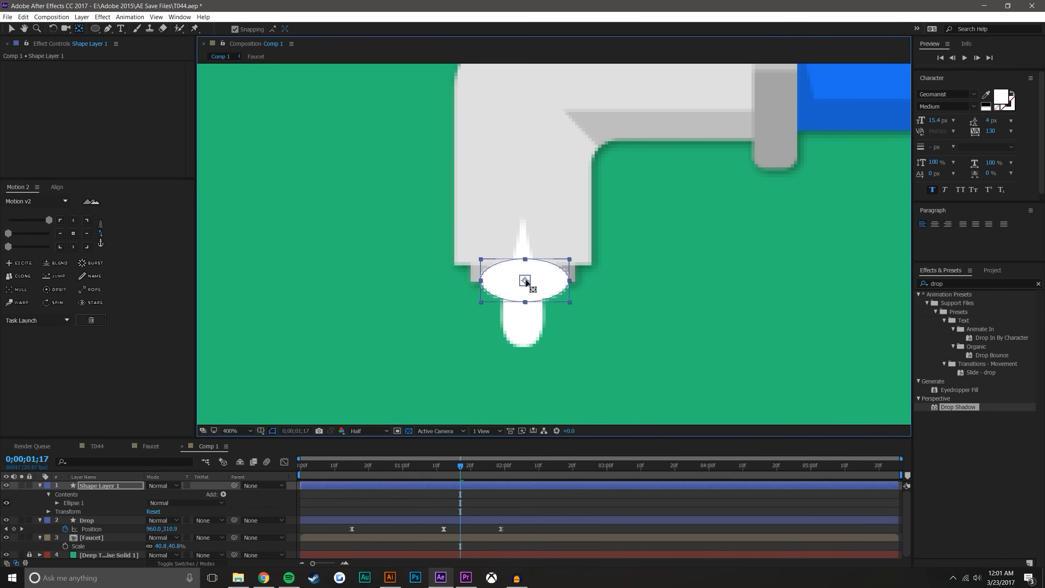
{"action": "left_click", "coordinate": [10, 30]}
{"action": "mouse_move", "coordinate": [531, 283]}
{"action": "left_mouse_down"}
{"action": "mouse_move", "coordinate": [524, 254]}
{"action": "mouse_move", "coordinate": [523, 281]}
{"action": "left_mouse_up"}
Start a Scale keyframe for the ellipse at 0;00;01;08, flatten it to 100 by 33.3%, and fit it inside the spout rim
{"action": "mouse_move", "coordinate": [441, 471]}
{"action": "left_mouse_down"}
{"action": "mouse_move", "coordinate": [420, 469]}
{"action": "mouse_move", "coordinate": [429, 469]}
{"action": "left_mouse_up"}
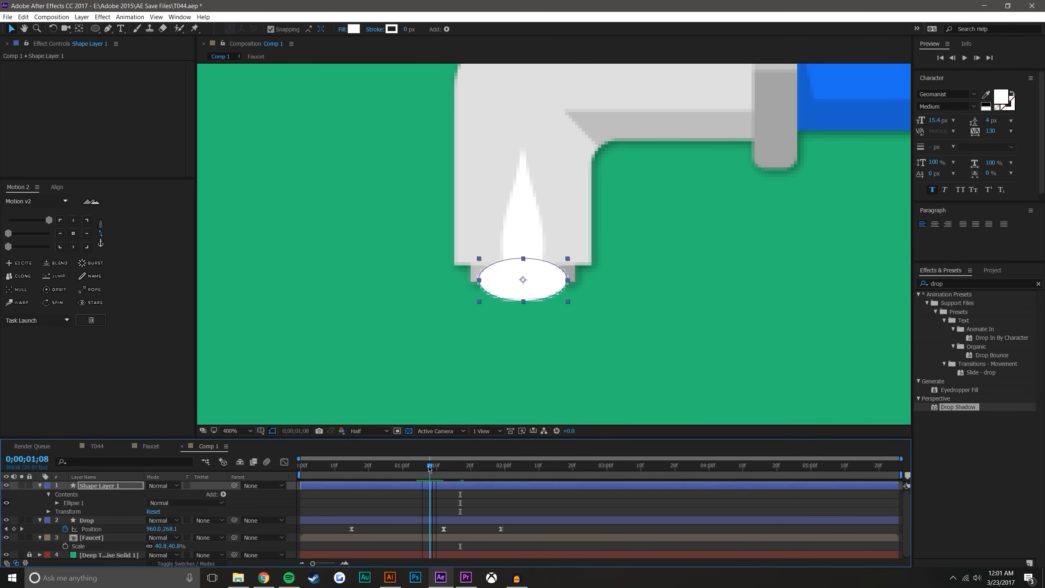
{"action": "key", "text": "s"}
{"action": "left_click", "coordinate": [68, 494]}
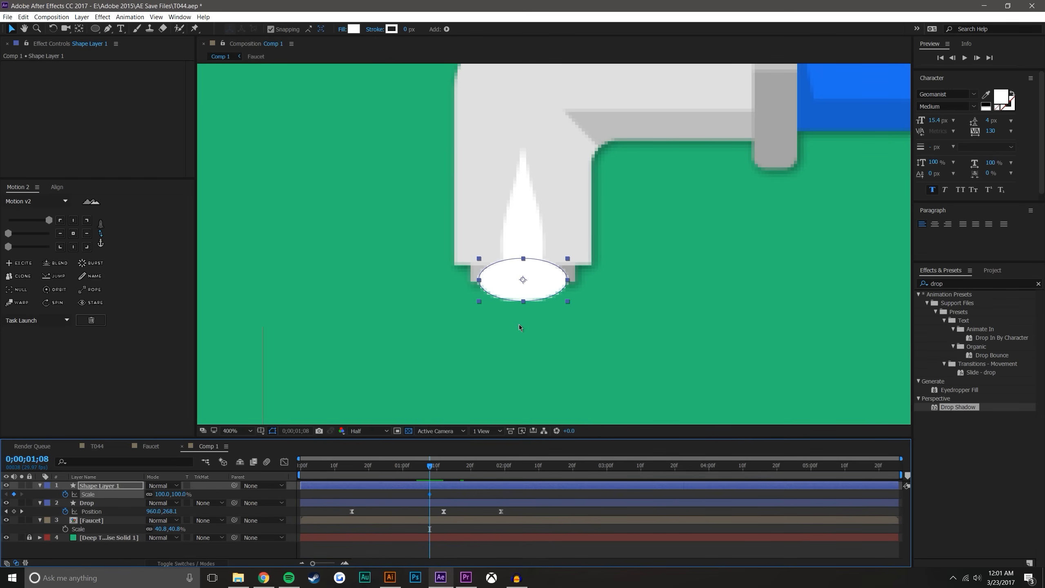
{"action": "left_click_drag", "start_coordinate": [520, 301], "coordinate": [525, 279]}
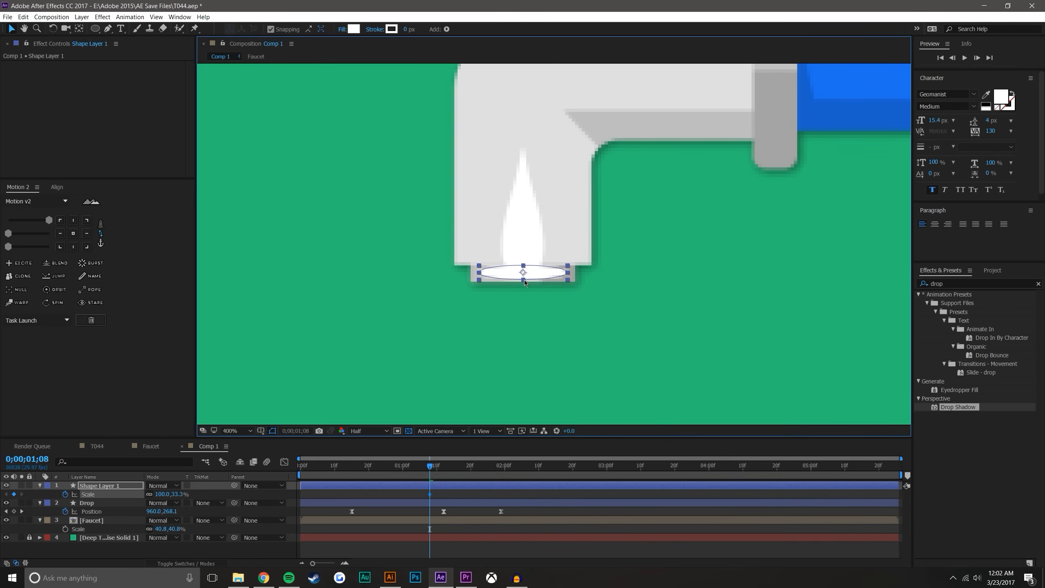
{"action": "left_click", "coordinate": [471, 502]}
At 0;00;01;19, unlink the ellipse's Scale proportions and stretch it vertically to about 235.2%
{"action": "left_click_drag", "start_coordinate": [430, 469], "coordinate": [467, 467]}
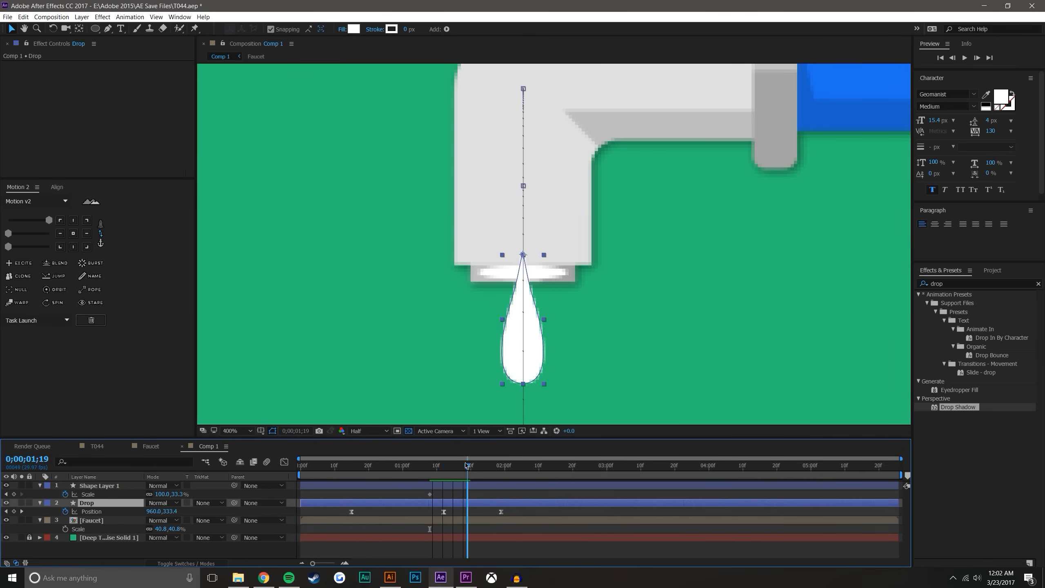
{"action": "left_click", "coordinate": [119, 487]}
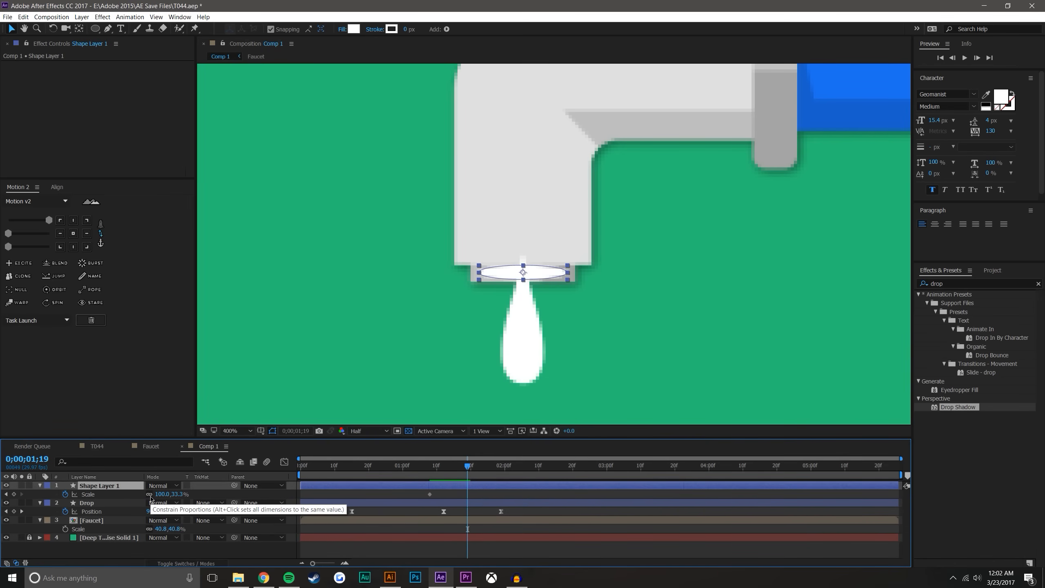
{"action": "left_click", "coordinate": [150, 496]}
{"action": "left_click_drag", "start_coordinate": [524, 283], "coordinate": [507, 327]}
{"action": "mouse_move", "coordinate": [479, 274]}
{"action": "left_mouse_down"}
{"action": "mouse_move", "coordinate": [500, 273]}
{"action": "mouse_move", "coordinate": [490, 271]}
{"action": "left_mouse_up"}
{"action": "key", "text": "ctrl+z"}
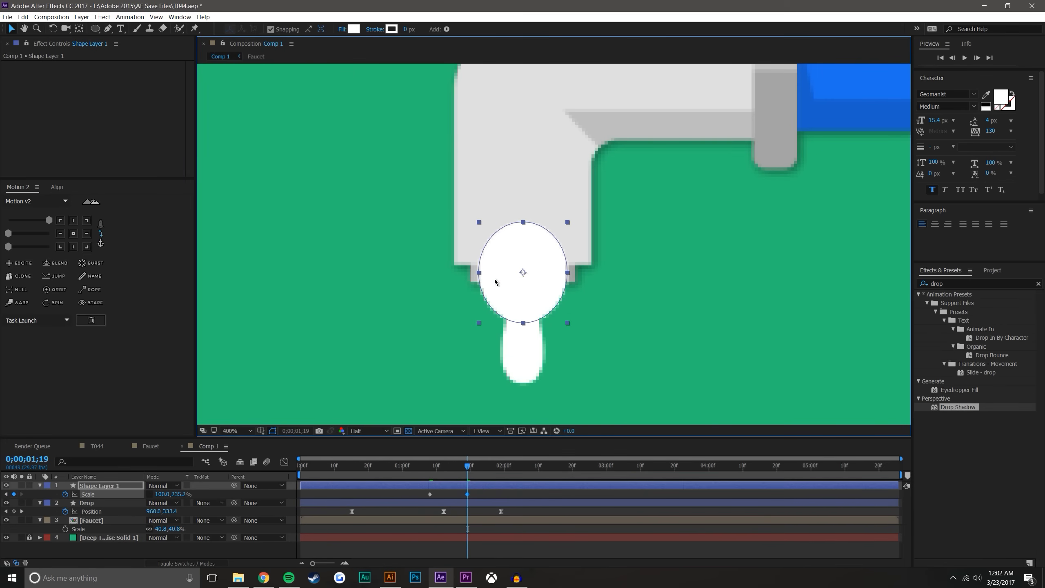
{"action": "left_click_drag", "start_coordinate": [477, 277], "coordinate": [522, 272]}
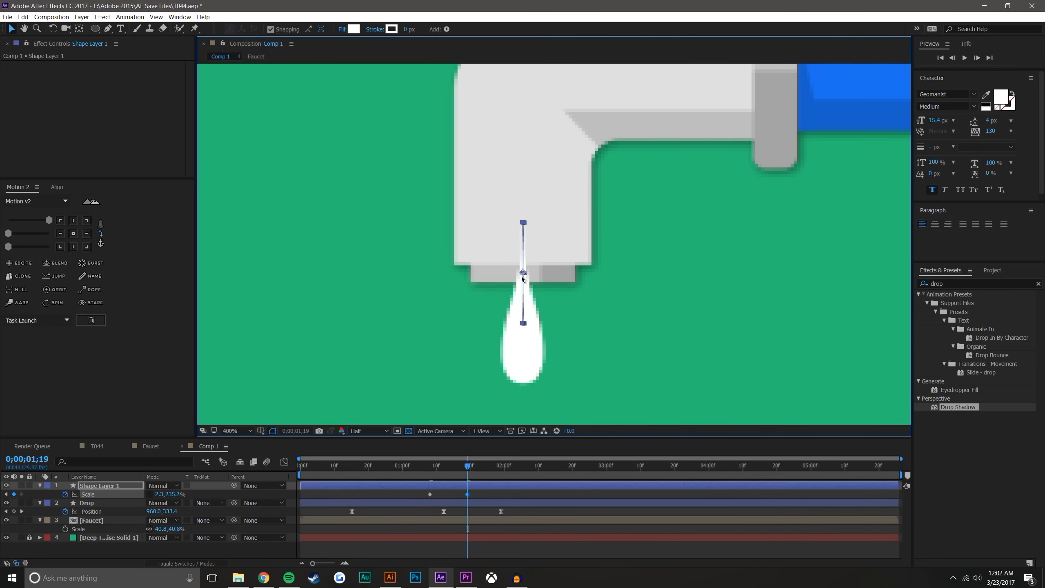
{"action": "key", "text": "ctrl+z"}
Stretch the ellipse vertically to about 412.4% at 0;00;01;19 and set its horizontal Scale to 0%
{"action": "left_click_drag", "start_coordinate": [522, 323], "coordinate": [520, 364]}
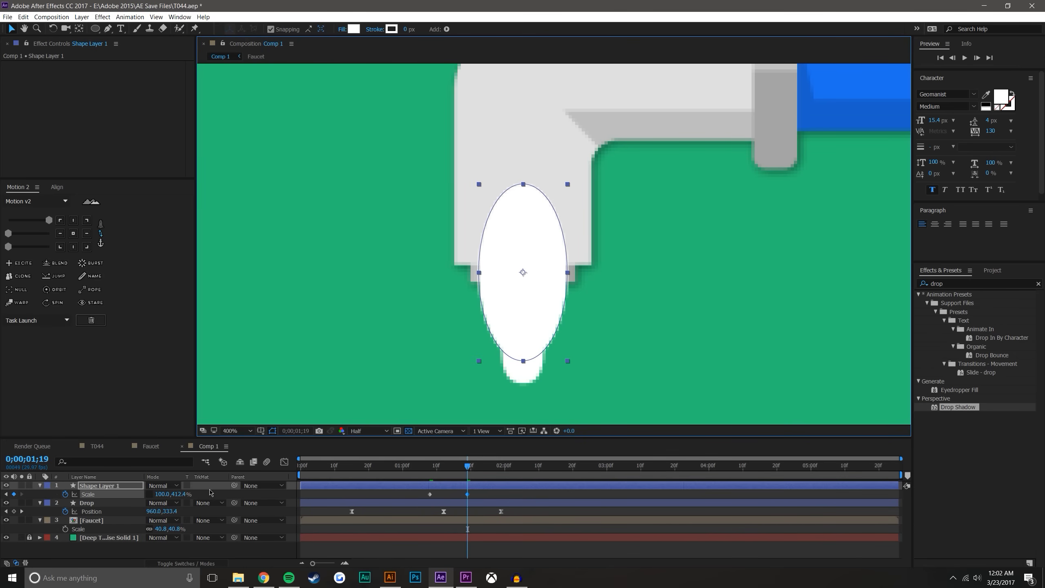
{"action": "left_click_drag", "start_coordinate": [166, 494], "coordinate": [168, 499]}
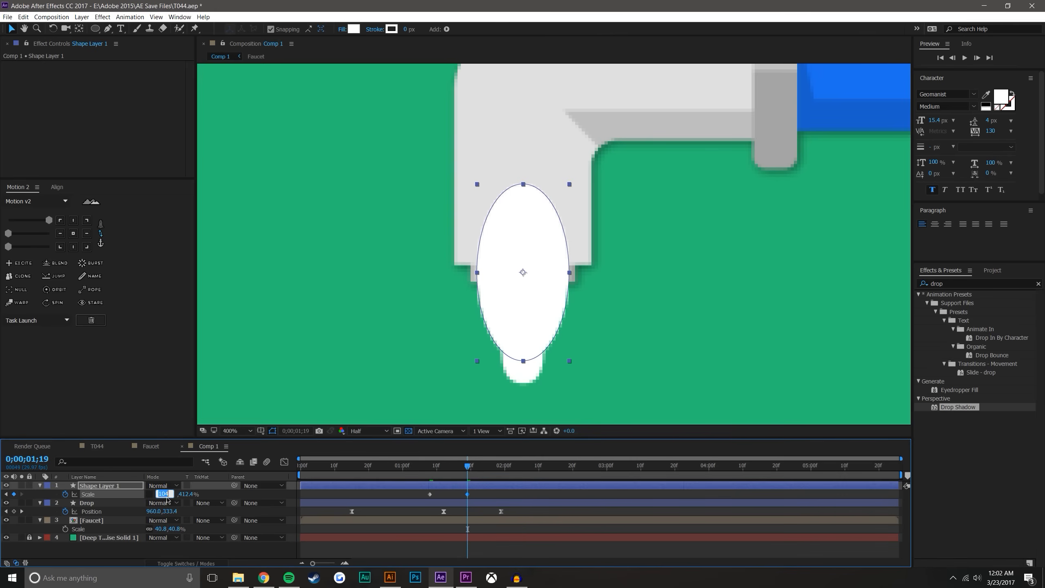
{"action": "key", "text": "Return"}
{"action": "left_click", "coordinate": [539, 548]}
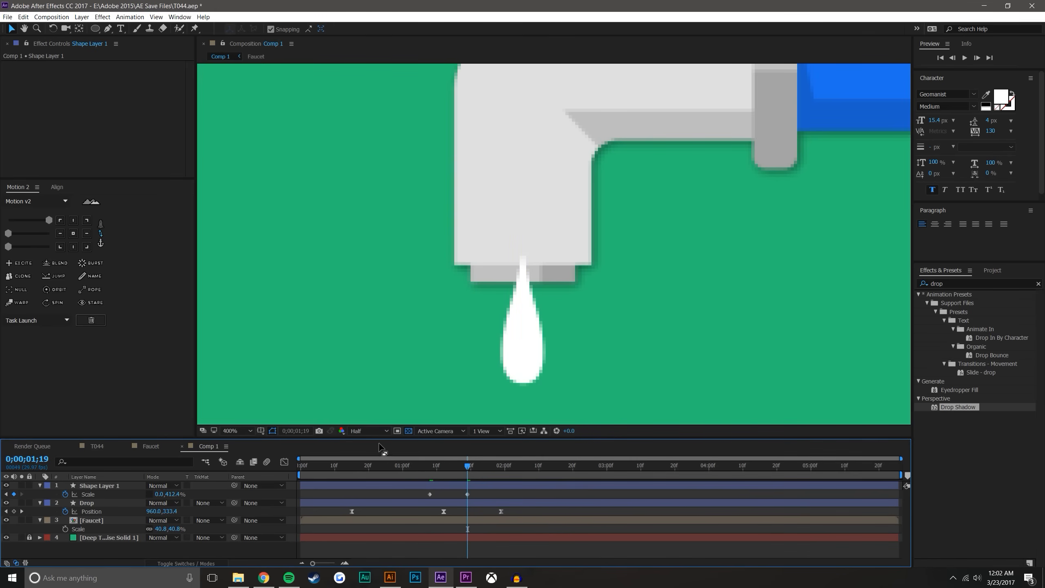
Try two extra, earlier Scale keyframes on the ellipse, including one at 0;00;00;22, check the motion, and remove both
{"action": "left_click_drag", "start_coordinate": [432, 467], "coordinate": [399, 467]}
{"action": "left_click_drag", "start_coordinate": [175, 498], "coordinate": [429, 545]}
{"action": "left_click", "coordinate": [432, 554]}
{"action": "left_click", "coordinate": [375, 467]}
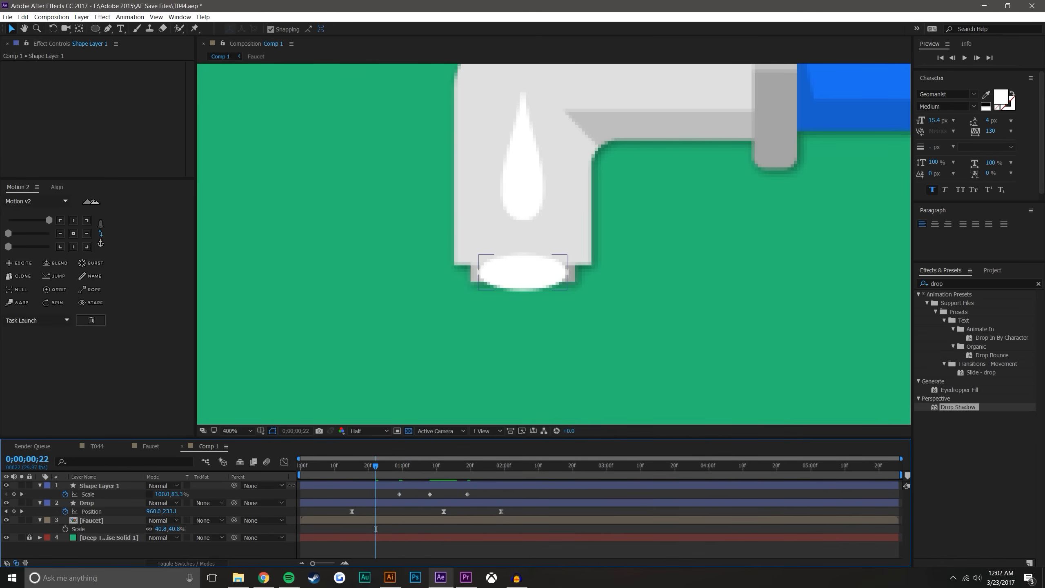
{"action": "left_click_drag", "start_coordinate": [187, 495], "coordinate": [349, 530]}
{"action": "left_click_drag", "start_coordinate": [376, 467], "coordinate": [442, 463]}
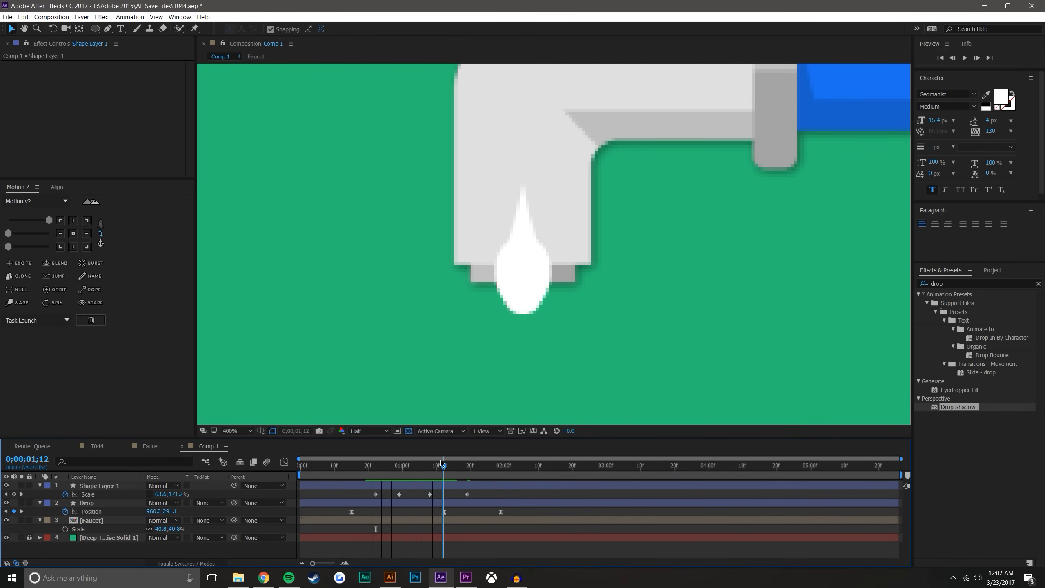
{"action": "left_click_drag", "start_coordinate": [409, 496], "coordinate": [359, 502]}
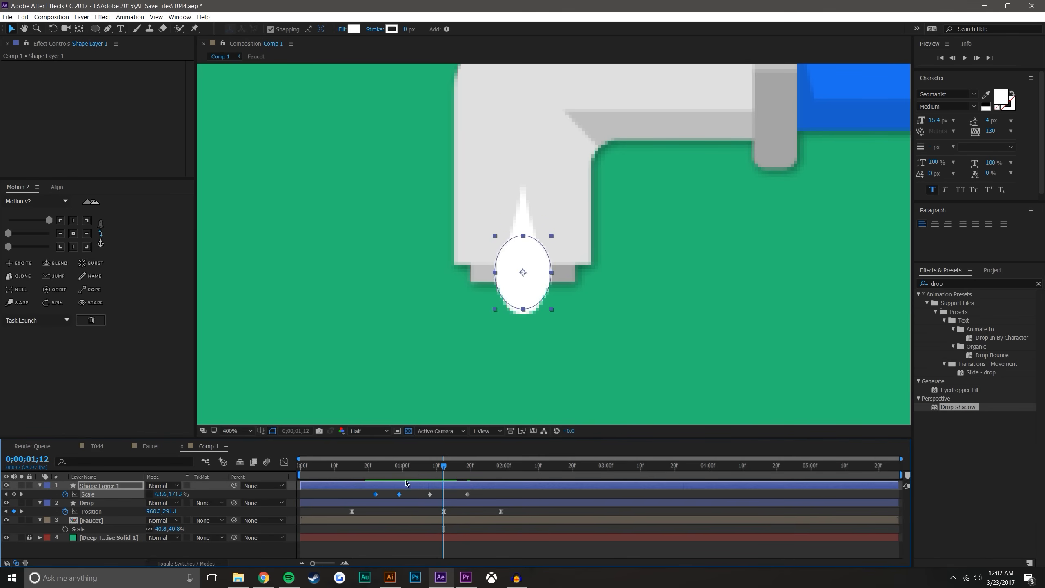
Move the ellipse's first Scale keyframe to 0;00;01;00 and add another at 0;00;01;06 with about 99.8 by 153%
{"action": "mouse_move", "coordinate": [421, 467]}
{"action": "left_mouse_down"}
{"action": "mouse_move", "coordinate": [436, 466]}
{"action": "mouse_move", "coordinate": [402, 475]}
{"action": "left_mouse_up"}
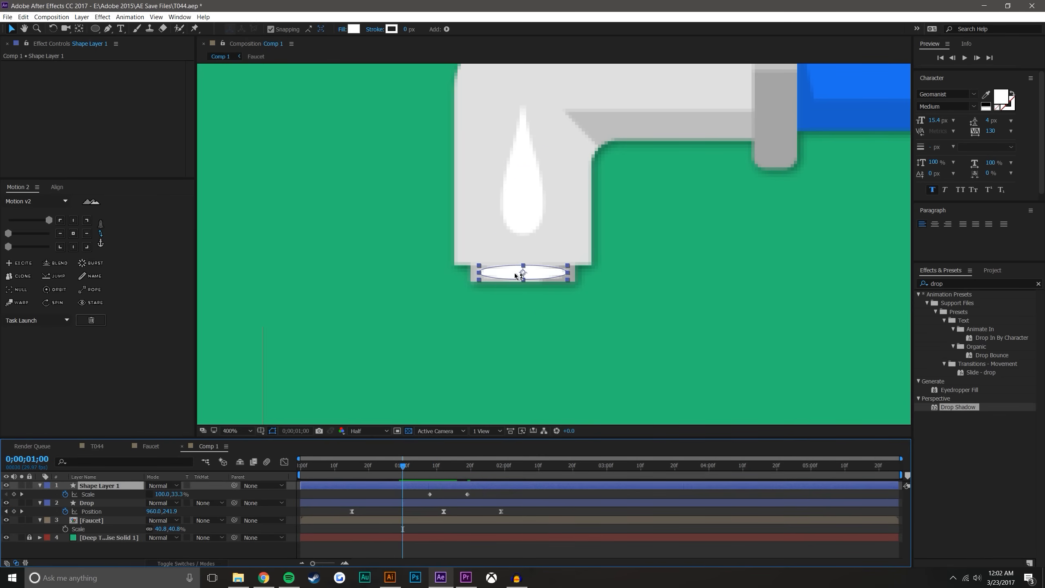
{"action": "left_click", "coordinate": [430, 496]}
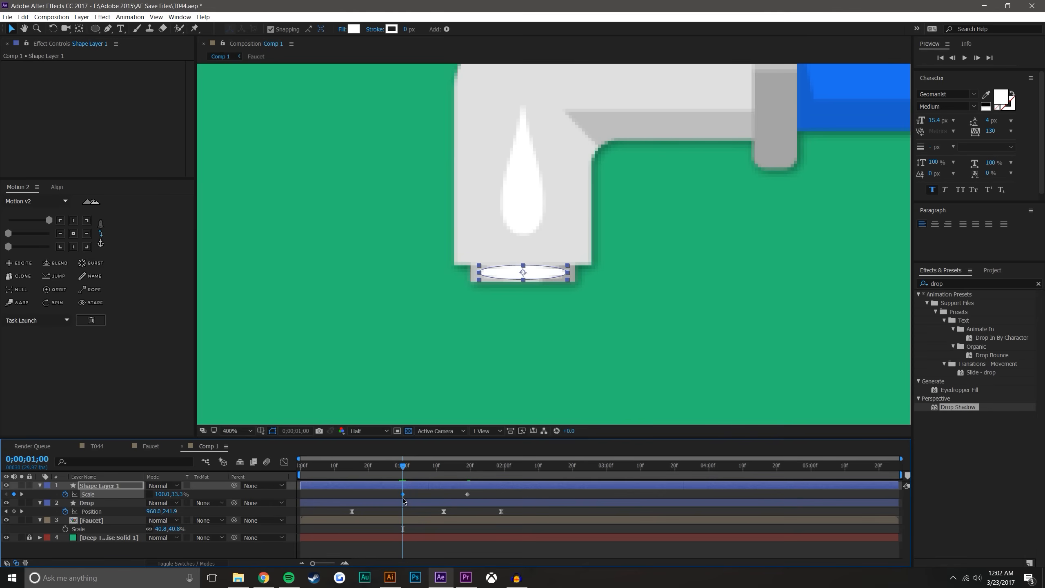
{"action": "left_click_drag", "start_coordinate": [407, 469], "coordinate": [425, 469]}
{"action": "left_click_drag", "start_coordinate": [495, 277], "coordinate": [482, 279]}
{"action": "left_click", "coordinate": [512, 550]}
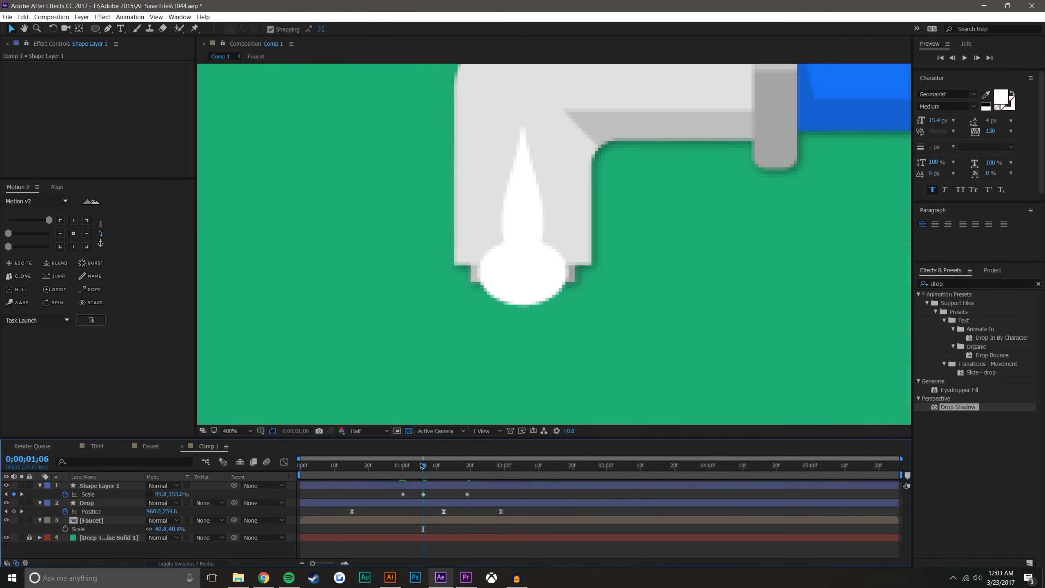
Place the Faucet layer above the ellipse and Drop layers, and preview the drip from 0;00;00;14
{"action": "left_click_drag", "start_coordinate": [341, 469], "coordinate": [419, 454]}
{"action": "left_click_drag", "start_coordinate": [97, 521], "coordinate": [120, 484]}
{"action": "key", "text": "comma"}
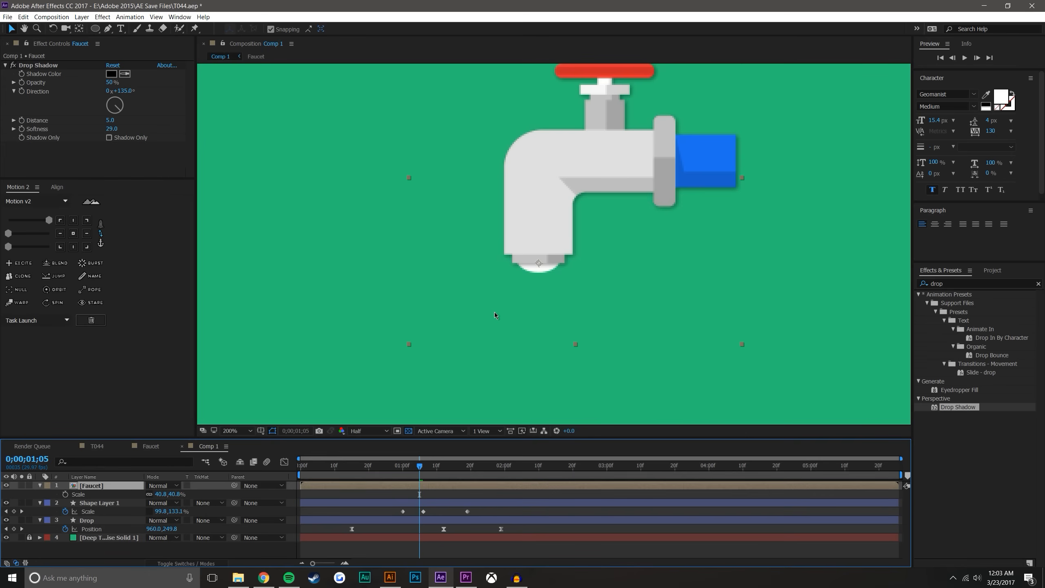
{"action": "left_click", "coordinate": [503, 554]}
{"action": "left_click", "coordinate": [349, 472]}
{"action": "left_click", "coordinate": [965, 58]}
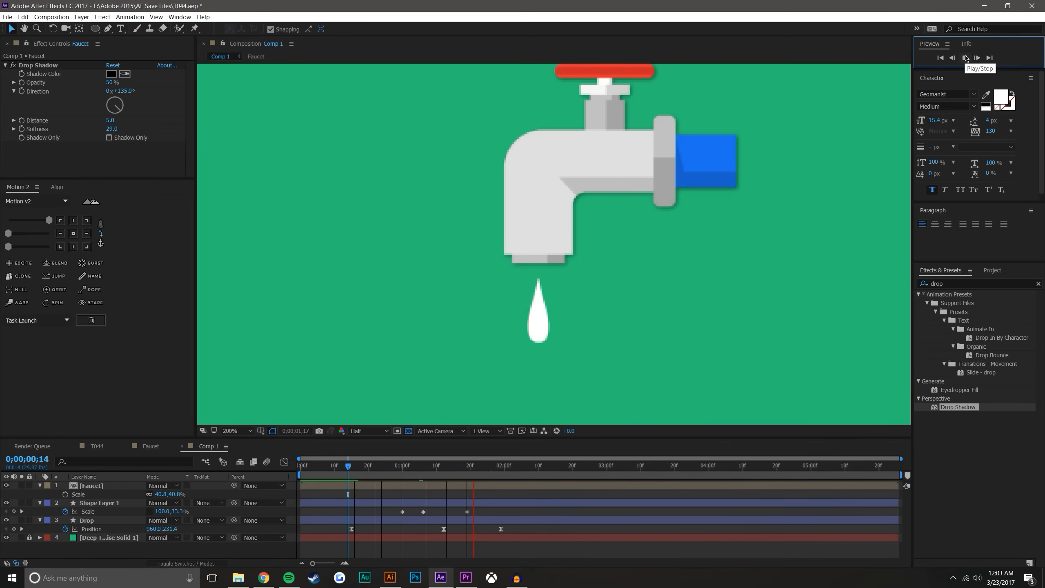
Move the ellipse's last Scale keyframe to 0;00;01;24 and scrub through the drop's separation from the spout
{"action": "left_click_drag", "start_coordinate": [357, 464], "coordinate": [458, 454]}
{"action": "left_click", "coordinate": [468, 512]}
{"action": "left_click_drag", "start_coordinate": [471, 513], "coordinate": [490, 511]}
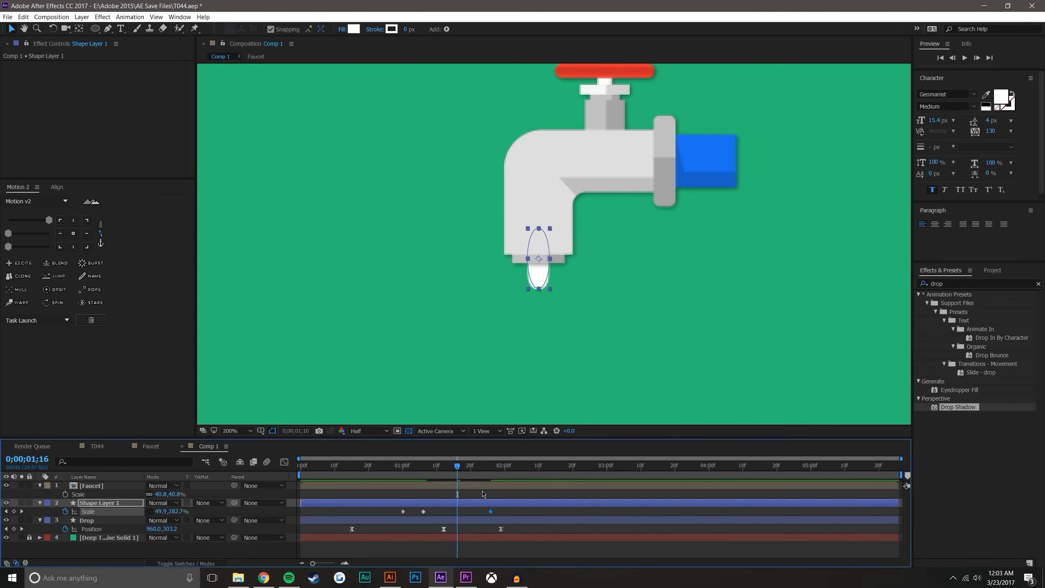
{"action": "left_click_drag", "start_coordinate": [429, 472], "coordinate": [484, 473]}
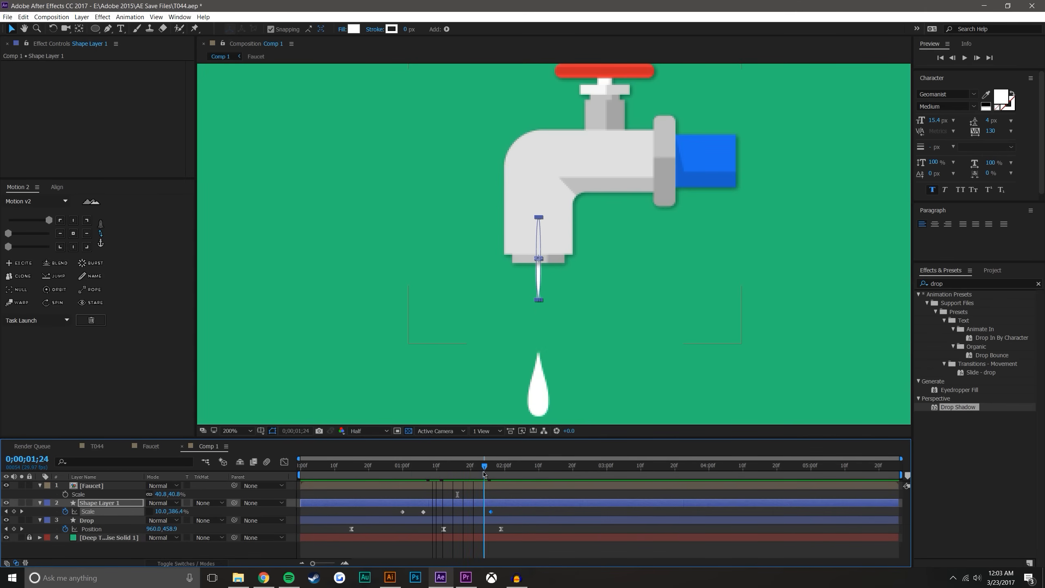
{"action": "left_click_drag", "start_coordinate": [488, 512], "coordinate": [484, 513]}
{"action": "left_click", "coordinate": [498, 512]}
{"action": "left_click_drag", "start_coordinate": [393, 473], "coordinate": [486, 452]}
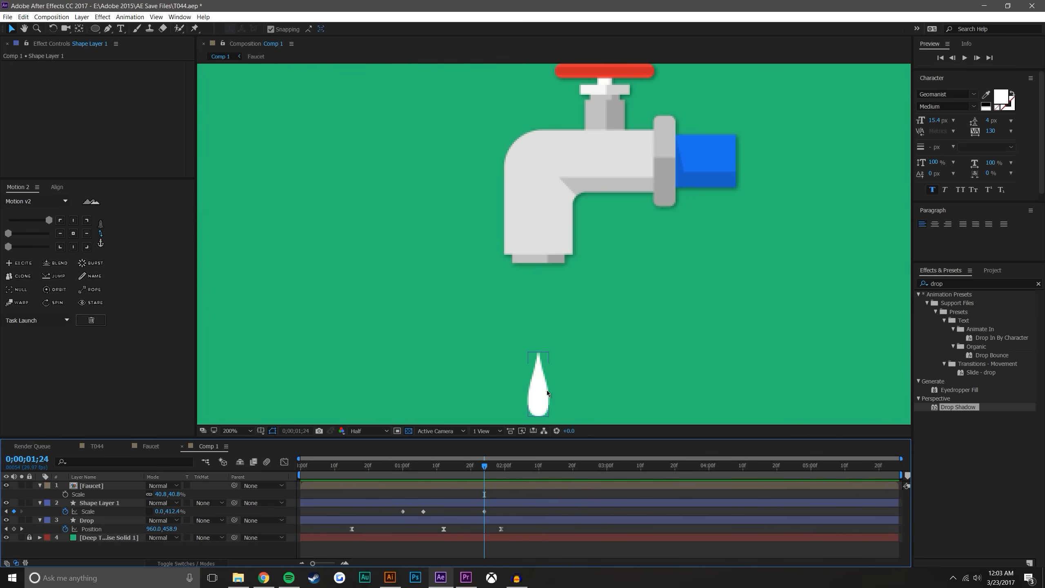
Preview the whole drip at 100% zoom and examine the drop's landing near the composition's lower edge
{"action": "key", "text": "comma"}
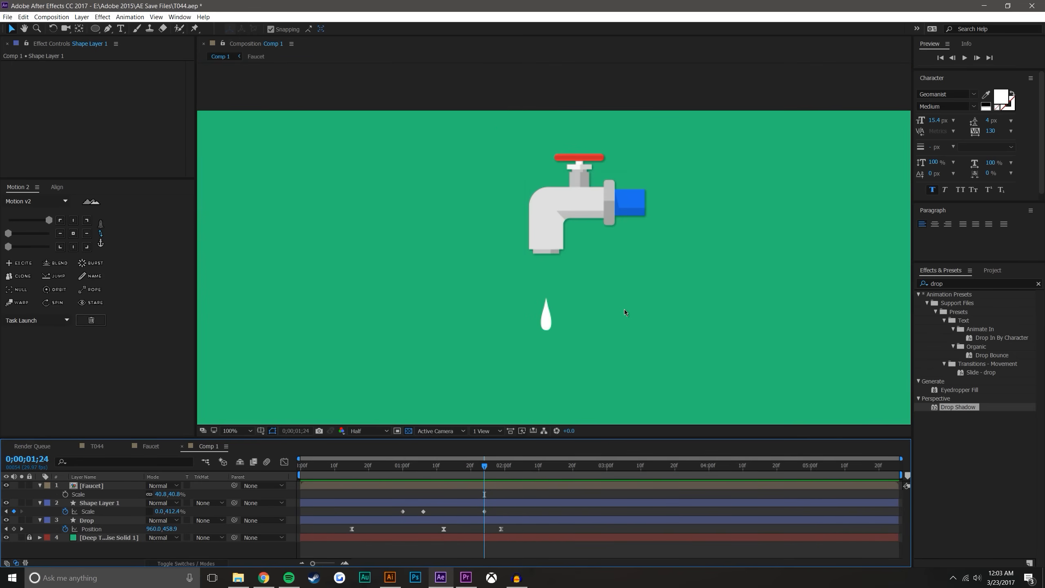
{"action": "mouse_move", "coordinate": [393, 467]}
{"action": "left_mouse_down"}
{"action": "mouse_move", "coordinate": [352, 467]}
{"action": "mouse_move", "coordinate": [510, 467]}
{"action": "mouse_move", "coordinate": [378, 466]}
{"action": "left_mouse_up"}
{"action": "left_click", "coordinate": [964, 58]}
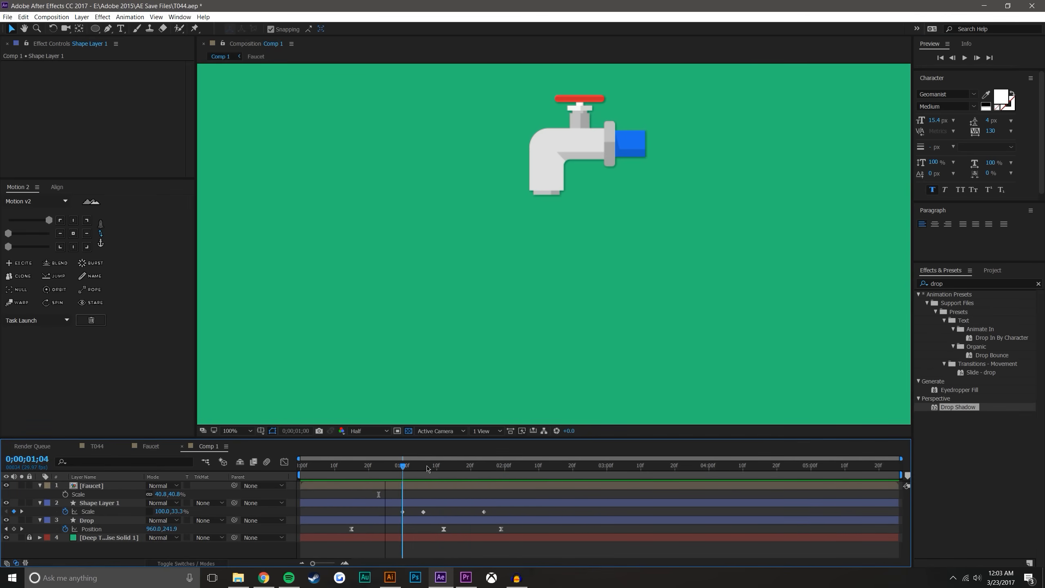
{"action": "key", "text": "space"}
{"action": "left_click_drag", "start_coordinate": [611, 288], "coordinate": [611, 183]}
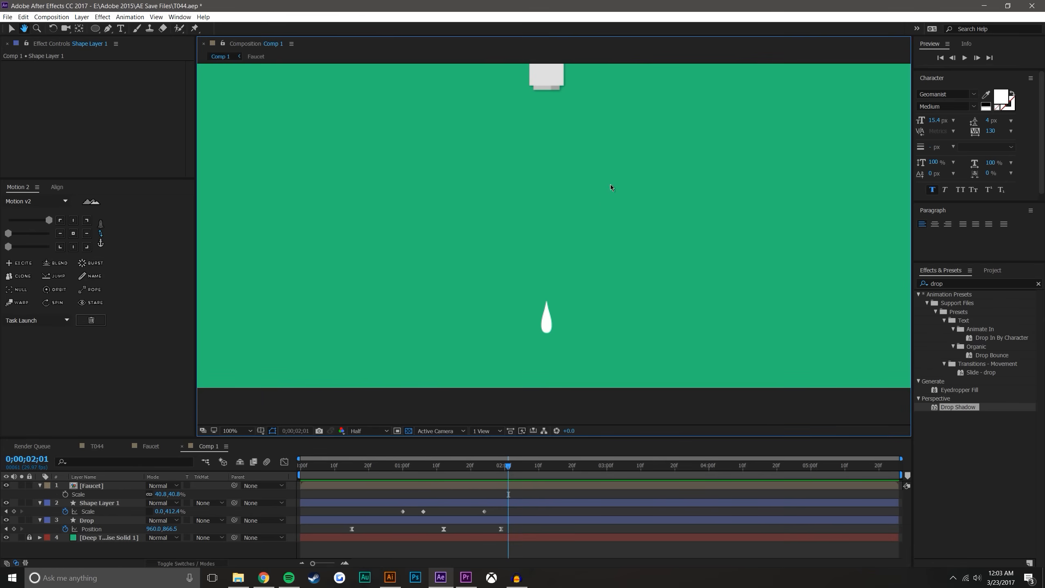
Draw a wide rectangle over the drop's landing area at 0;00;01;29 as a new shape layer
{"action": "left_click_drag", "start_coordinate": [471, 471], "coordinate": [500, 471]}
{"action": "left_click", "coordinate": [345, 563]}
{"action": "left_click_drag", "start_coordinate": [97, 31], "coordinate": [122, 34]}
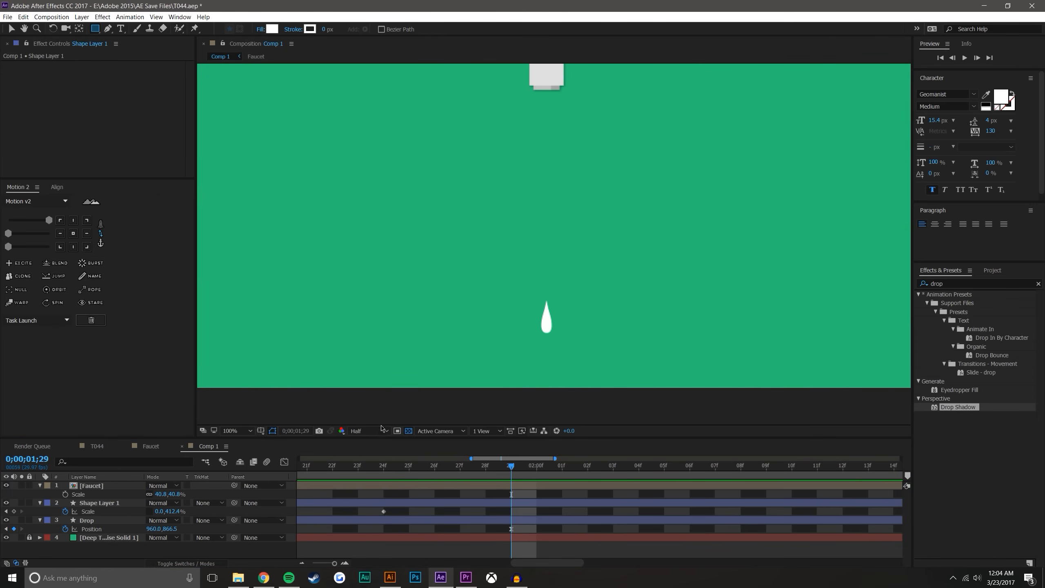
{"action": "left_click", "coordinate": [152, 556]}
{"action": "left_click_drag", "start_coordinate": [434, 372], "coordinate": [664, 304]}
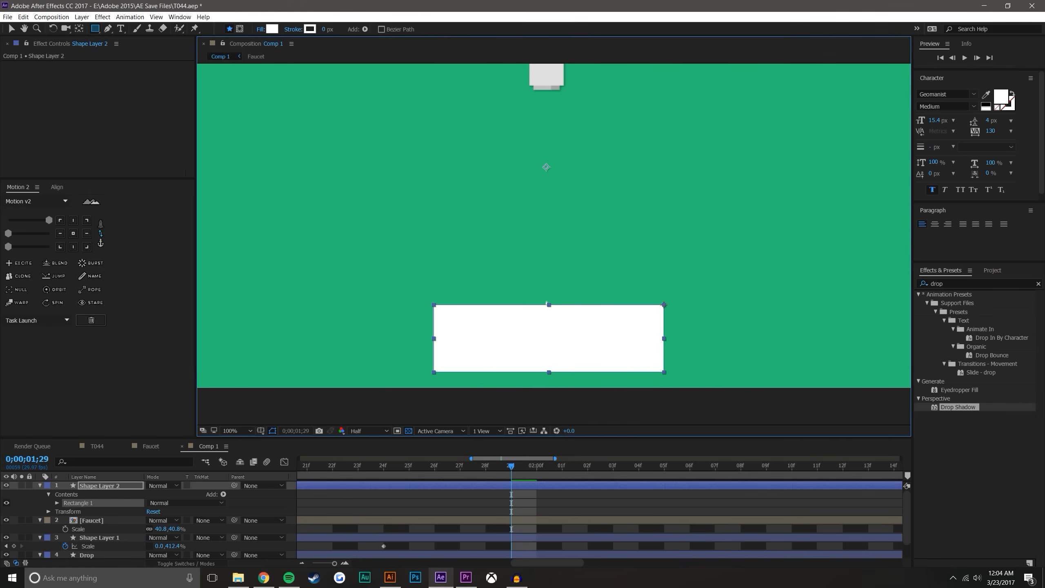
{"action": "left_click", "coordinate": [39, 486]}
{"action": "key", "text": "F2"}
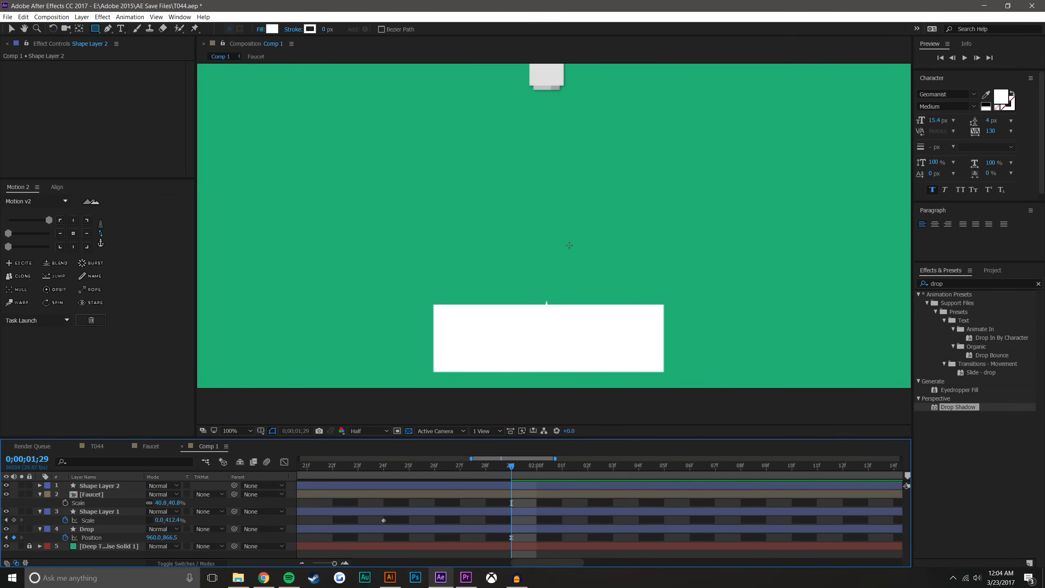
Change the new rectangle's fill color to black (000000)
{"action": "key", "text": "v"}
{"action": "left_click", "coordinate": [524, 340]}
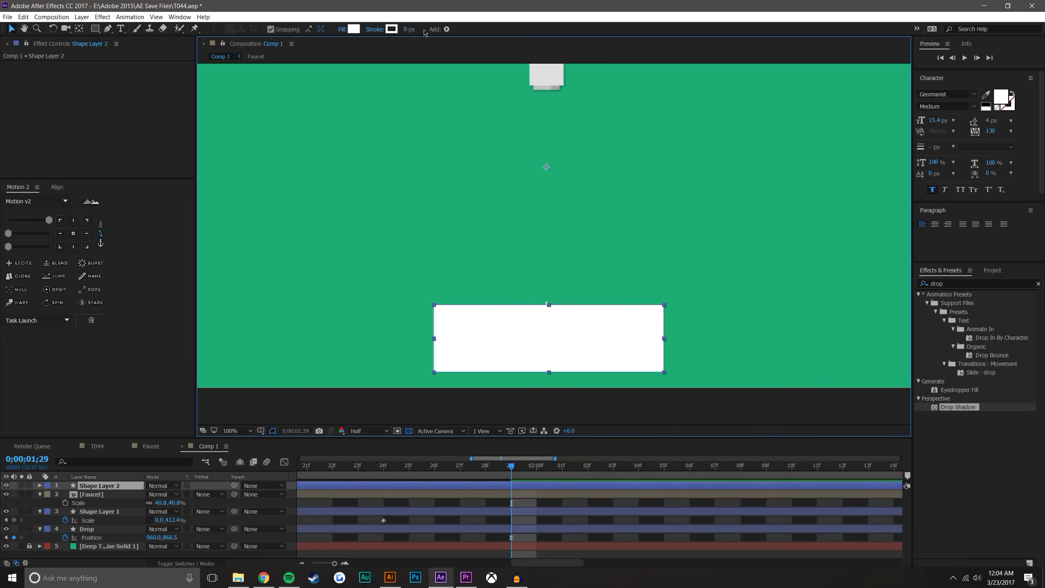
{"action": "left_click", "coordinate": [354, 32]}
{"action": "left_click_drag", "start_coordinate": [656, 346], "coordinate": [621, 448]}
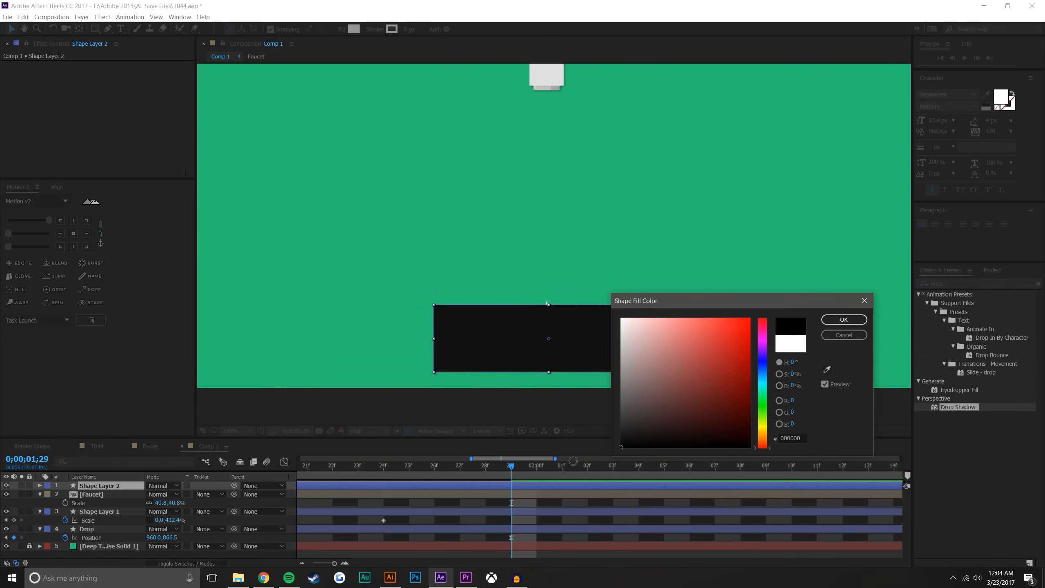
{"action": "left_click", "coordinate": [843, 320]}
Lower the black rectangle's Opacity to 63% and check it against the whole composition
{"action": "key", "text": "t"}
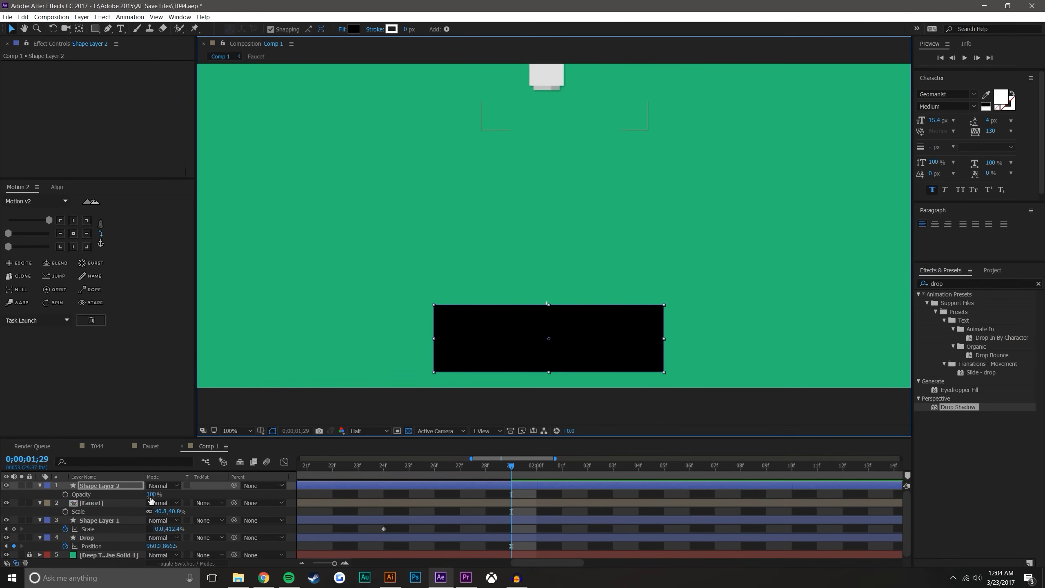
{"action": "left_click_drag", "start_coordinate": [150, 494], "coordinate": [140, 494]}
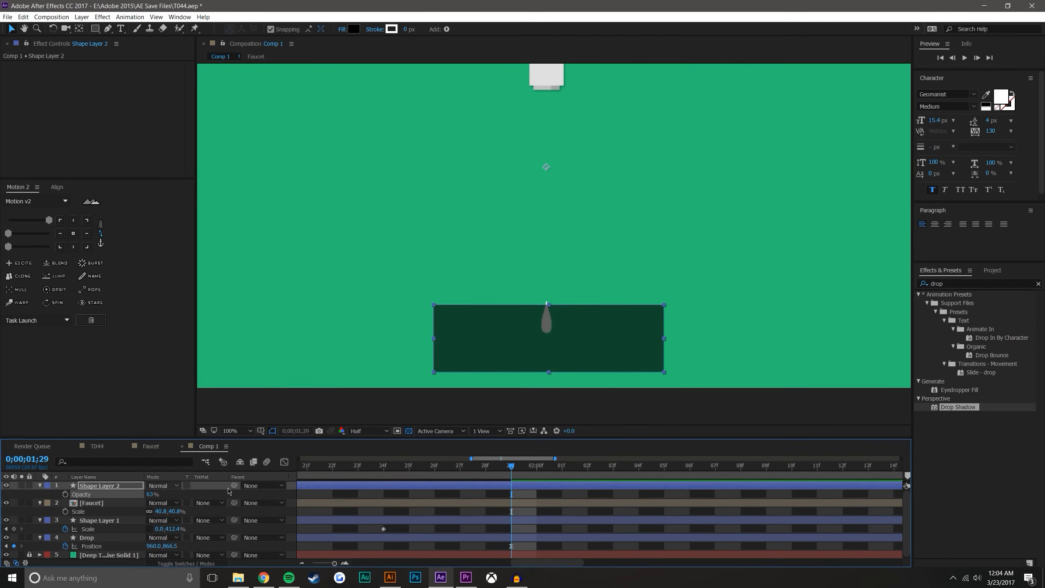
{"action": "key", "text": "minus"}
{"action": "key", "text": "minus"}
{"action": "key", "text": "minus"}
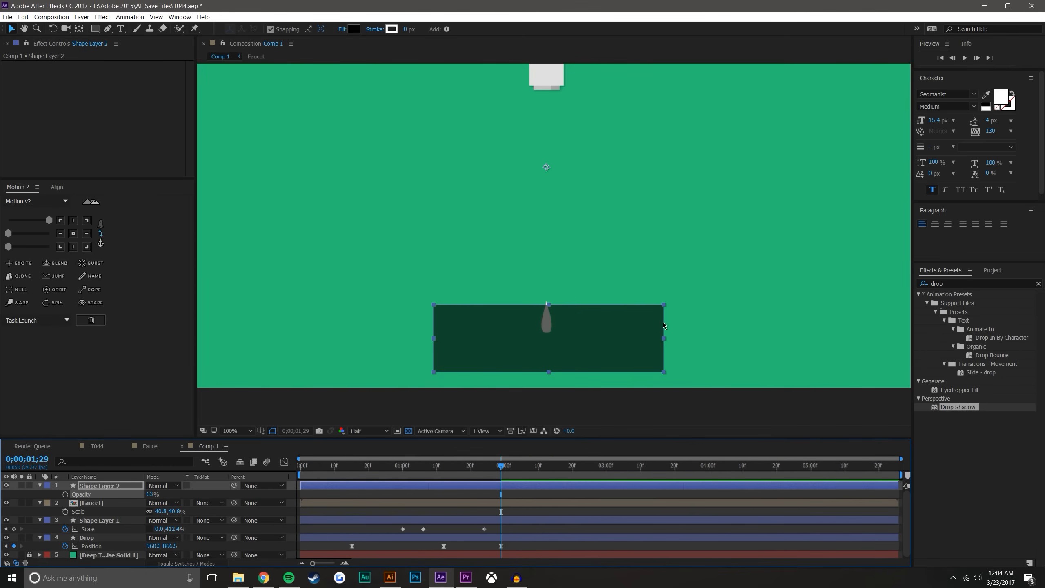
{"action": "key", "text": "comma"}
{"action": "key", "text": "comma"}
{"action": "left_click", "coordinate": [522, 352]}
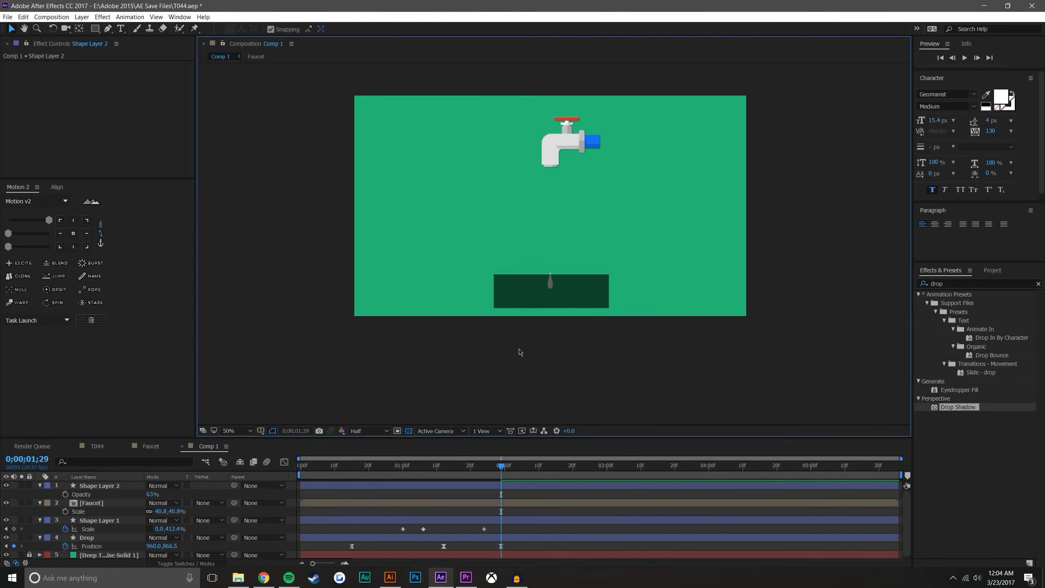
{"action": "key", "text": "period"}
Collapse the revealed properties of the Shape Layer 2, Faucet, Shape Layer 1 and Drop layers
{"action": "left_click", "coordinate": [89, 479]}
{"action": "left_click", "coordinate": [93, 487]}
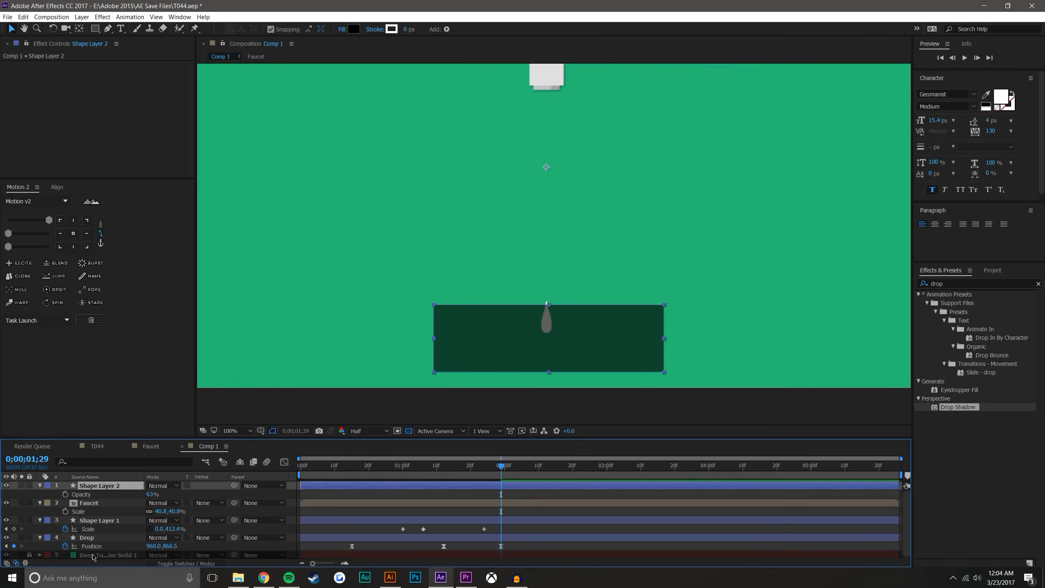
{"action": "key", "text": "t"}
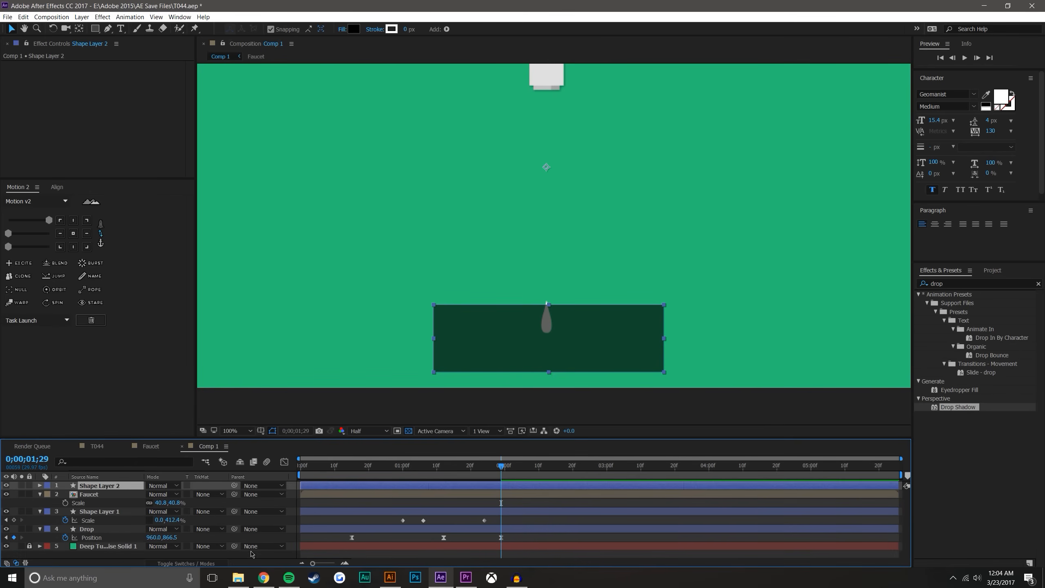
{"action": "left_click", "coordinate": [105, 494]}
{"action": "key", "text": "s"}
{"action": "left_click", "coordinate": [103, 502]}
{"action": "key", "text": "s"}
{"action": "left_click", "coordinate": [104, 511]}
{"action": "key", "text": "p"}
{"action": "key", "text": "F2"}
{"action": "left_click", "coordinate": [117, 486]}
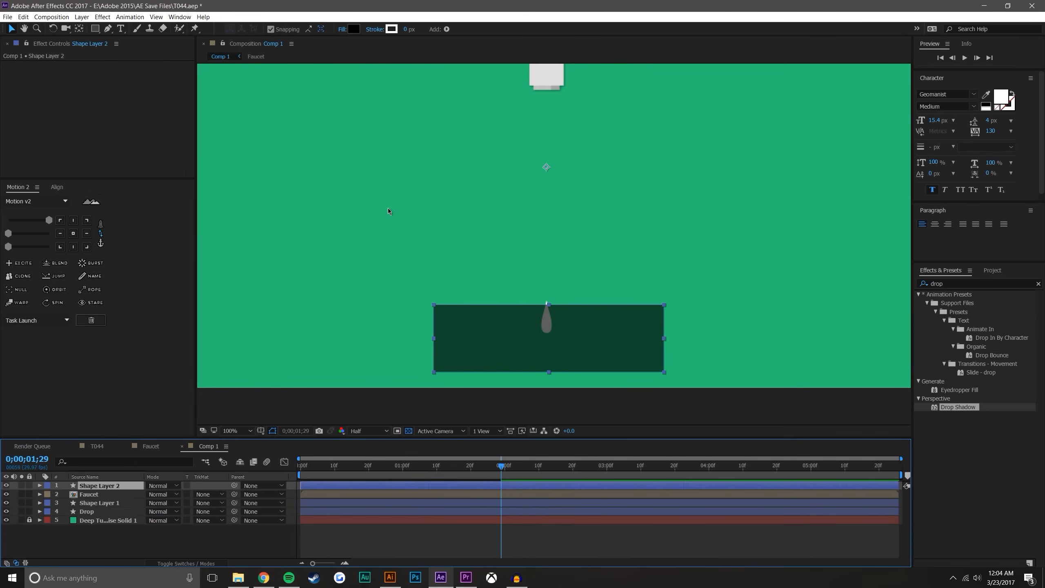
Rename Shape Layer 1, the ellipse at the spout, as Drop added
{"action": "left_click_drag", "start_coordinate": [522, 204], "coordinate": [489, 293]}
{"action": "left_click", "coordinate": [108, 503]}
{"action": "right_click", "coordinate": [108, 503]}
{"action": "left_click", "coordinate": [119, 505]}
{"action": "type", "text": "Drop"}
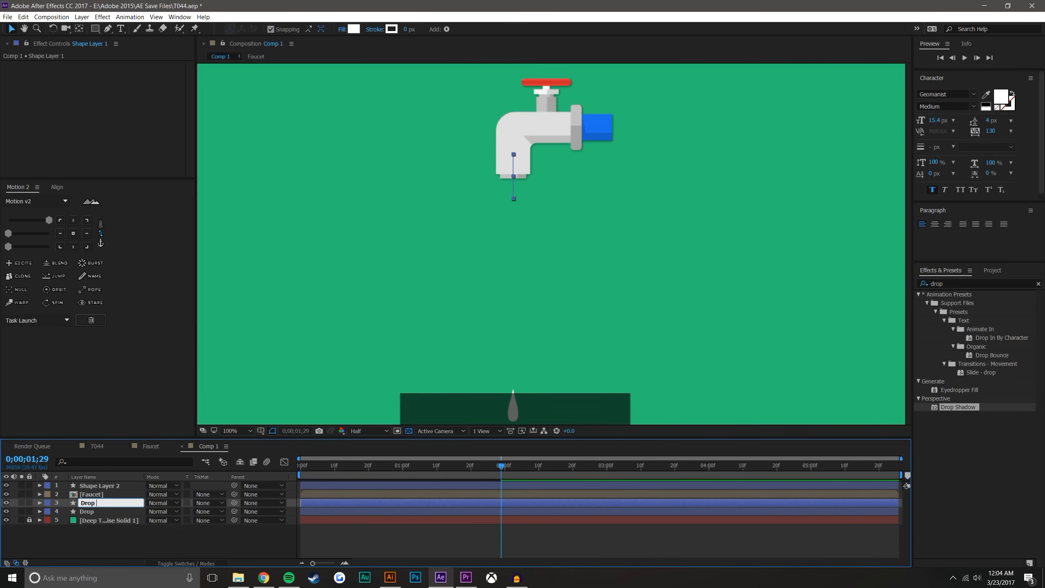
{"action": "type", "text": " added"}
{"action": "key", "text": "Return"}
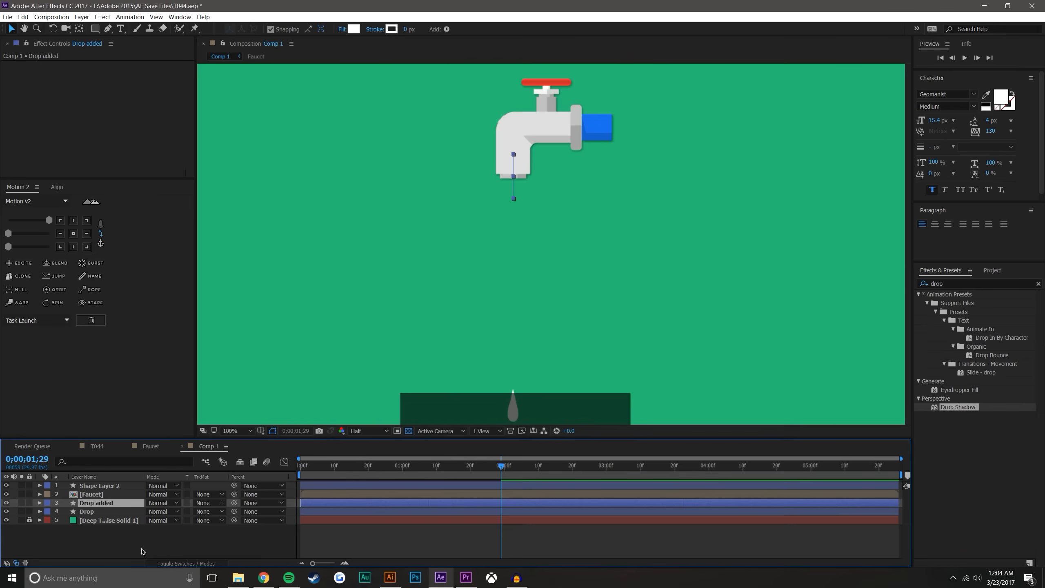
{"action": "left_click", "coordinate": [142, 552]}
Add a Path keyframe to the Drop layer's shape at 0;00;01;28, just before the drop touches the rectangle
{"action": "mouse_move", "coordinate": [502, 463]}
{"action": "left_mouse_down"}
{"action": "mouse_move", "coordinate": [391, 459]}
{"action": "mouse_move", "coordinate": [513, 447]}
{"action": "left_mouse_up"}
{"action": "left_click_drag", "start_coordinate": [493, 447], "coordinate": [501, 448]}
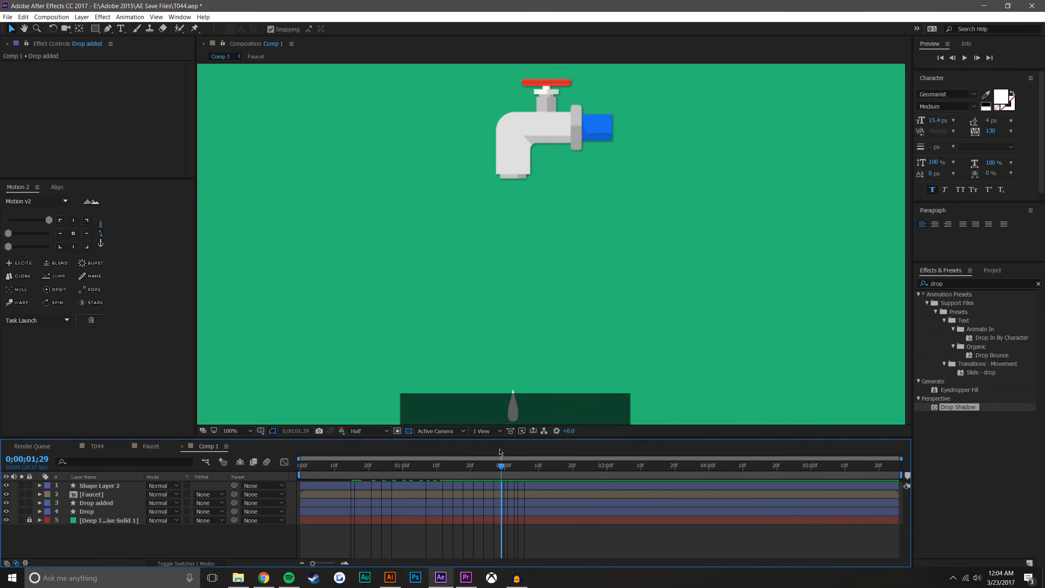
{"action": "left_click_drag", "start_coordinate": [500, 449], "coordinate": [498, 448]}
{"action": "scroll", "coordinate": [549, 323], "scroll_direction": "up", "scroll_amount": 1}
{"action": "left_click_drag", "start_coordinate": [549, 324], "coordinate": [613, 118]}
{"action": "key", "text": "v"}
{"action": "left_click", "coordinate": [95, 503]}
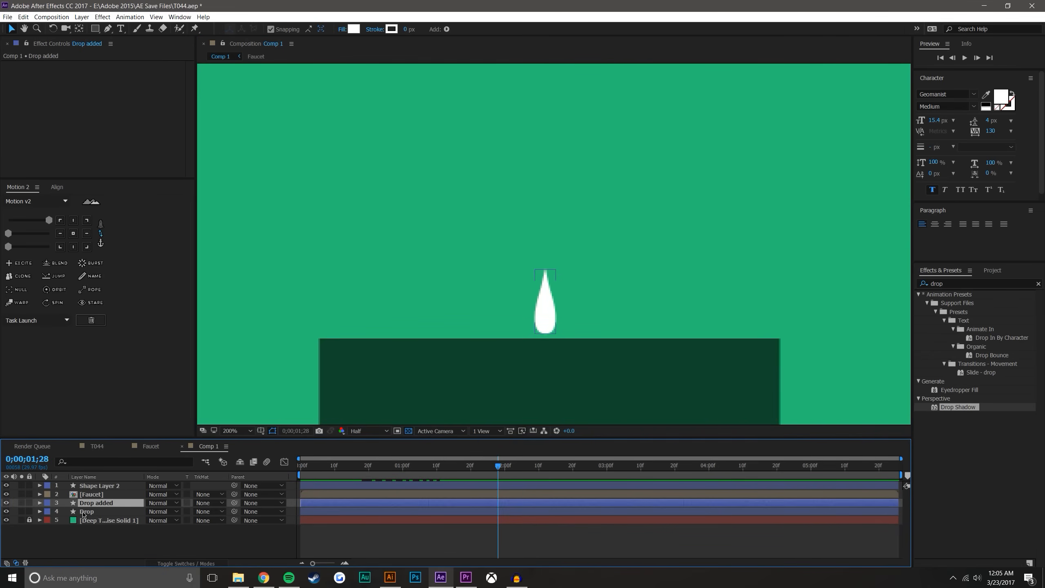
{"action": "left_click", "coordinate": [87, 511]}
{"action": "left_click", "coordinate": [40, 511]}
{"action": "left_click", "coordinate": [49, 522]}
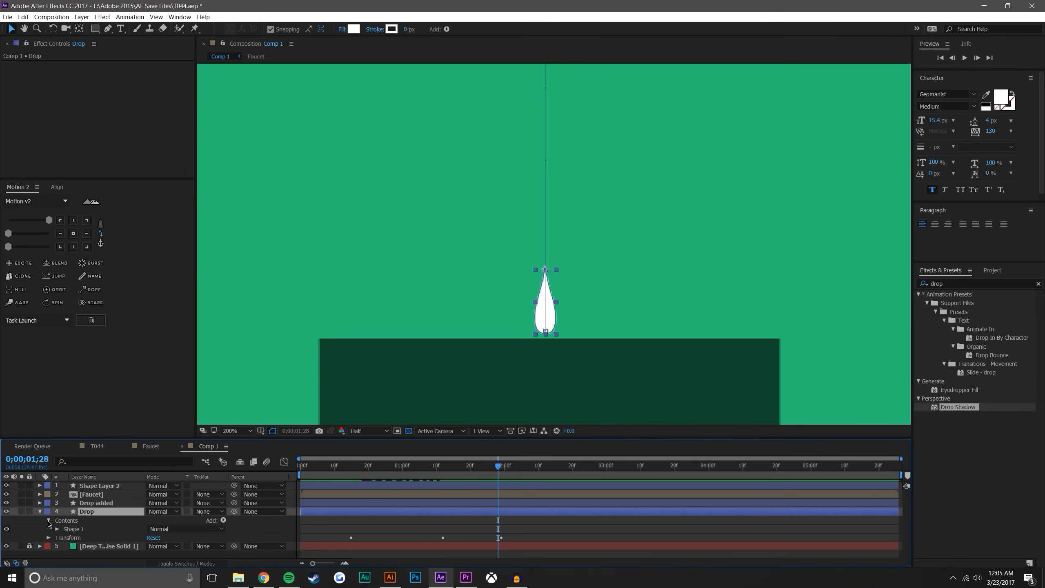
{"action": "left_click", "coordinate": [57, 529]}
{"action": "left_click", "coordinate": [66, 529]}
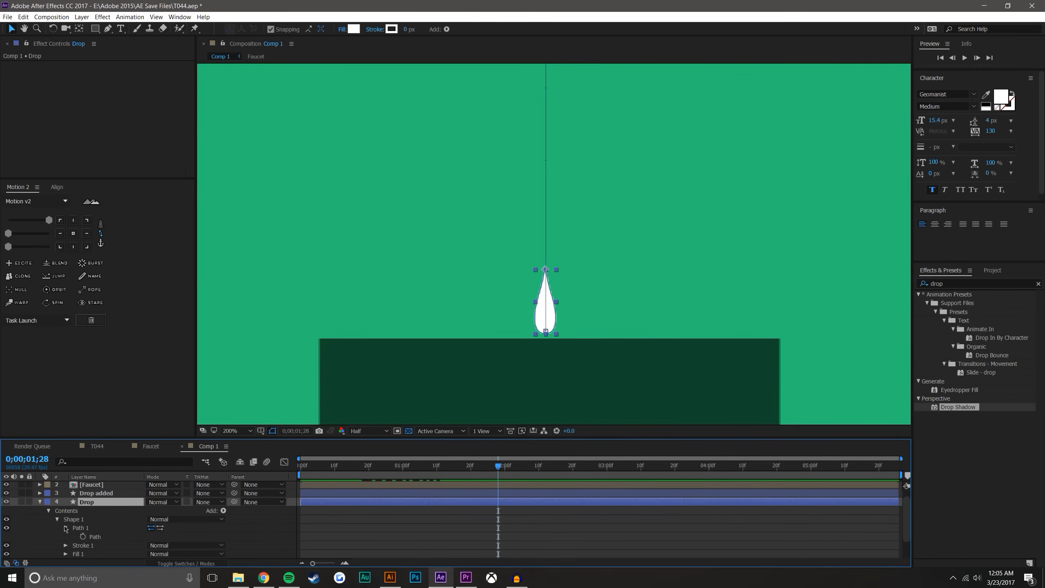
{"action": "left_click", "coordinate": [83, 536]}
{"action": "key", "text": "u"}
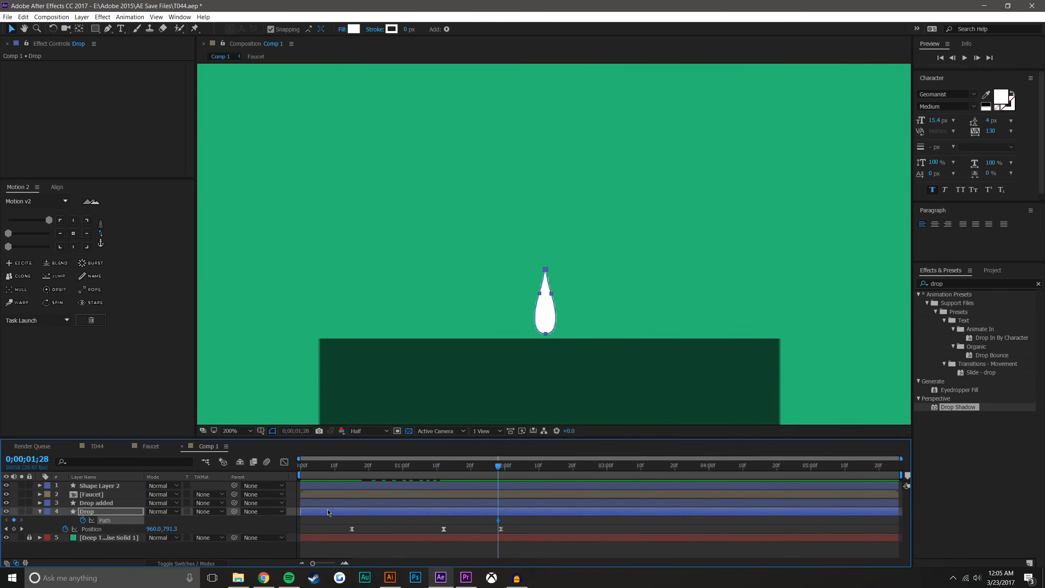
Try to move the side point of the drop's path at 0;00;01;28 and 0;00;02;01, undoing each change
{"action": "left_click", "coordinate": [345, 563]}
{"action": "scroll", "coordinate": [543, 230], "scroll_direction": "up", "scroll_amount": 2}
{"action": "left_click_drag", "start_coordinate": [542, 226], "coordinate": [508, 222]}
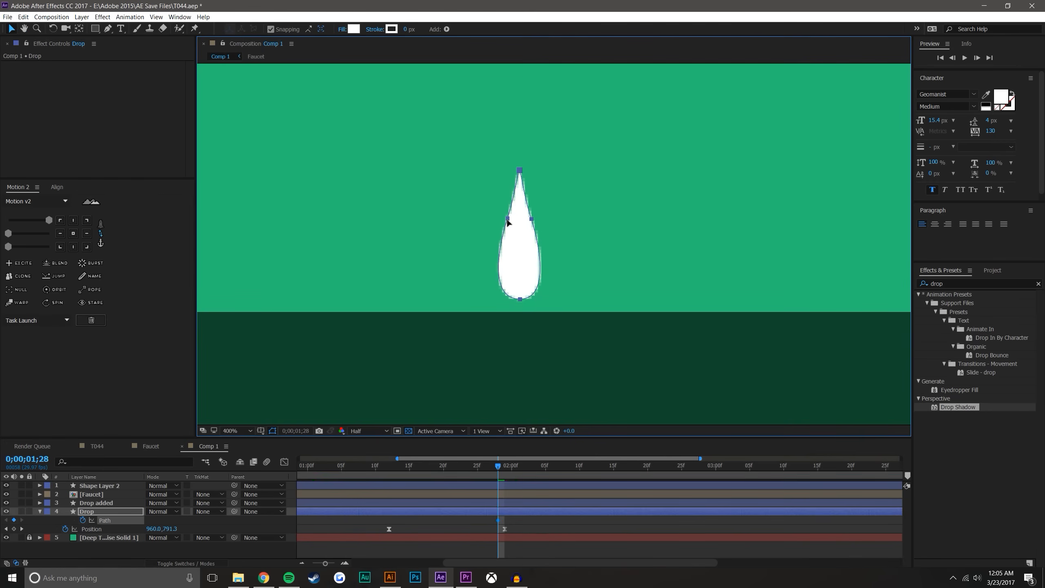
{"action": "key", "text": "ctrl+z"}
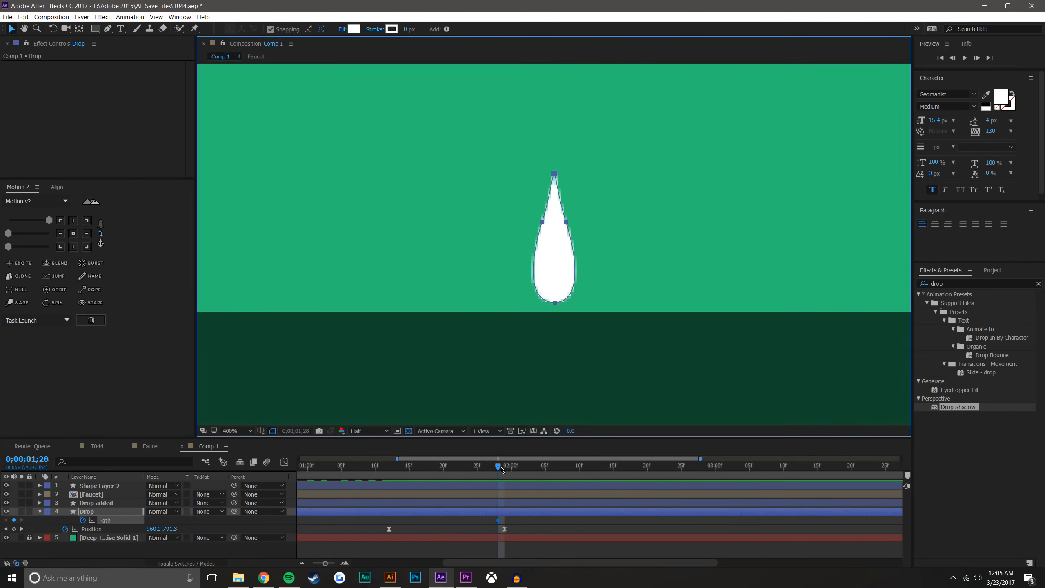
{"action": "left_click_drag", "start_coordinate": [501, 470], "coordinate": [518, 469]}
{"action": "left_click_drag", "start_coordinate": [544, 343], "coordinate": [516, 322]}
{"action": "key", "text": "ctrl+z"}
{"action": "left_click", "coordinate": [554, 359]}
{"action": "double_click", "coordinate": [541, 348]}
{"action": "left_click_drag", "start_coordinate": [544, 348], "coordinate": [531, 327]}
{"action": "key", "text": "ctrl+z"}
Place the black rectangle's layer directly below the Drop layer and lock it
{"action": "left_click_drag", "start_coordinate": [119, 489], "coordinate": [108, 534]}
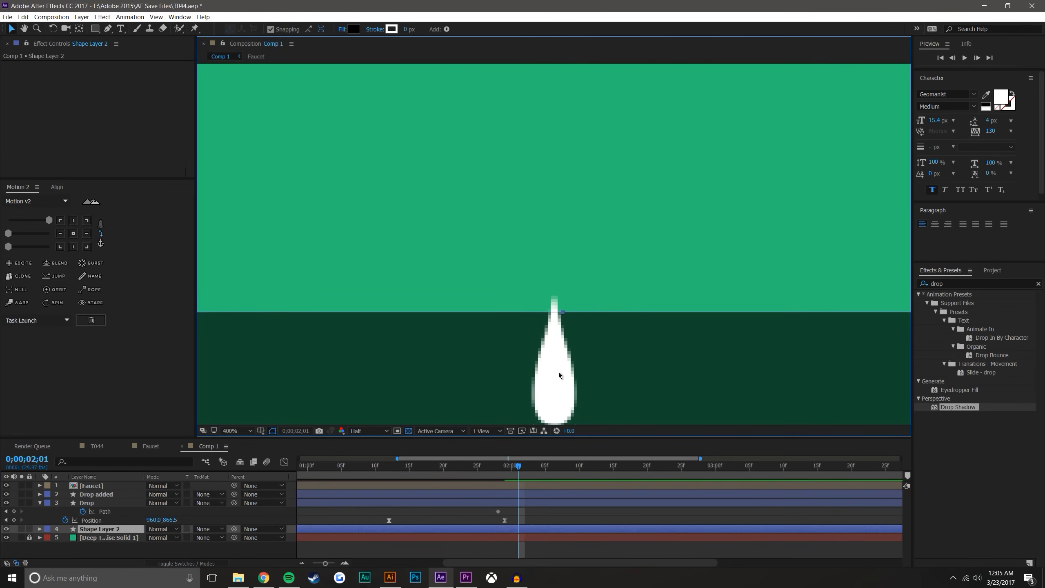
{"action": "scroll", "coordinate": [560, 355], "scroll_direction": "down", "scroll_amount": 2}
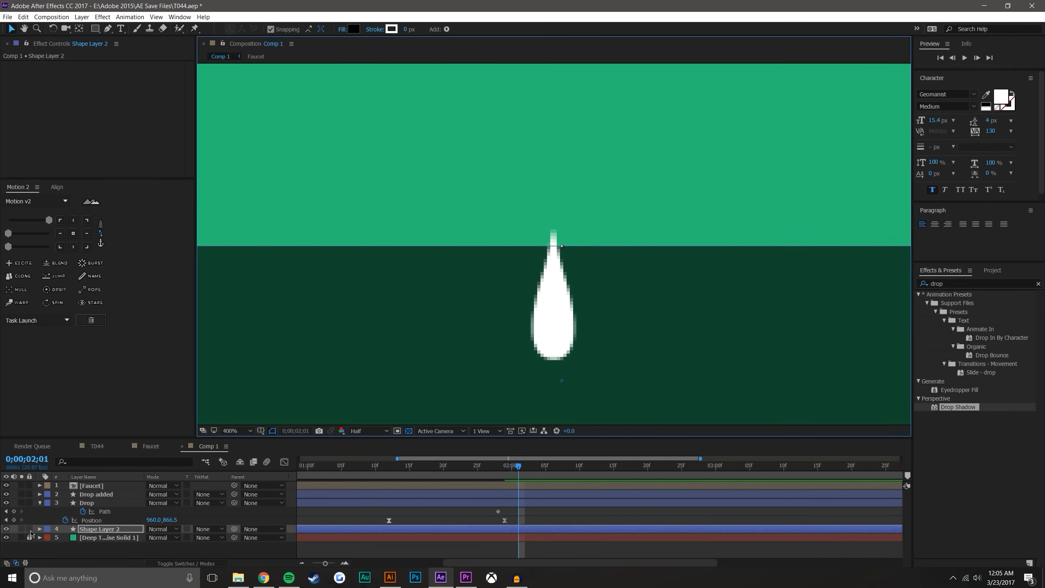
{"action": "left_click", "coordinate": [29, 529]}
Try to pull the drop's left side outward at 0;00;02;01 and undo the change
{"action": "left_click", "coordinate": [552, 314]}
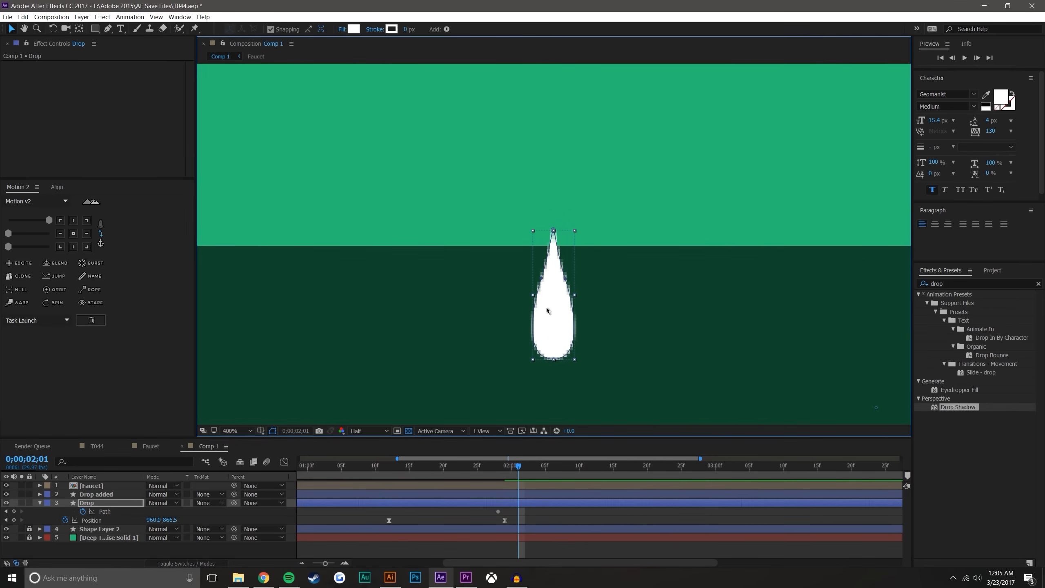
{"action": "left_click_drag", "start_coordinate": [541, 280], "coordinate": [481, 233]}
{"action": "left_click_drag", "start_coordinate": [498, 468], "coordinate": [525, 467]}
{"action": "key", "text": "ctrl+z"}
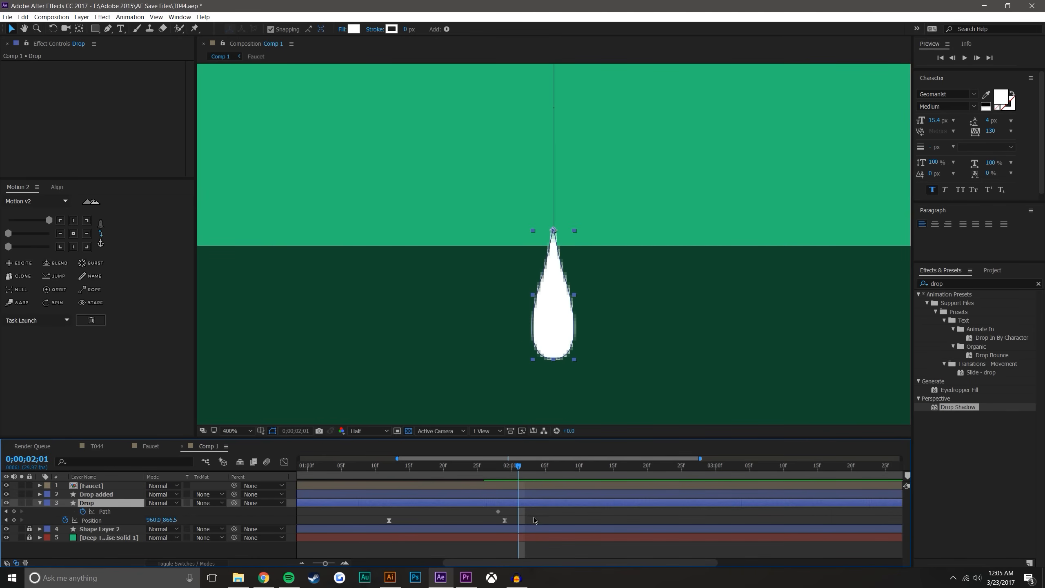
{"action": "left_click", "coordinate": [537, 522]}
Set the composition preview resolution to Full while viewing the drop up close
{"action": "scroll", "coordinate": [553, 352], "scroll_direction": "up", "scroll_amount": 1}
{"action": "left_click", "coordinate": [433, 432]}
{"action": "left_click", "coordinate": [372, 432]}
{"action": "left_click", "coordinate": [374, 455]}
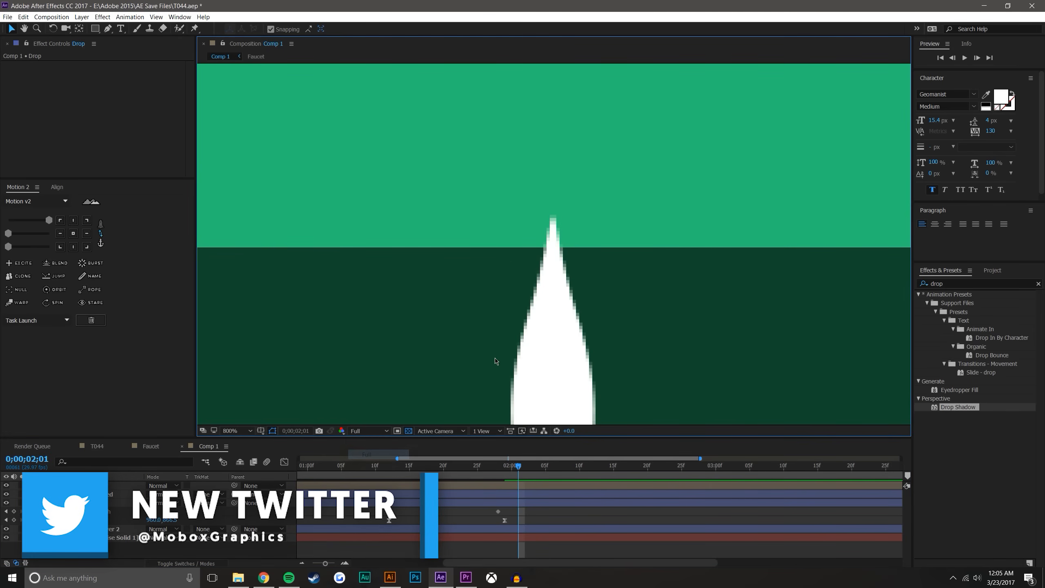
{"action": "left_click_drag", "start_coordinate": [500, 328], "coordinate": [493, 308]}
{"action": "key", "text": "comma"}
Add closely spaced Pen tool points around the lower body of the drop's path at 0;00;01;28
{"action": "key", "text": "g"}
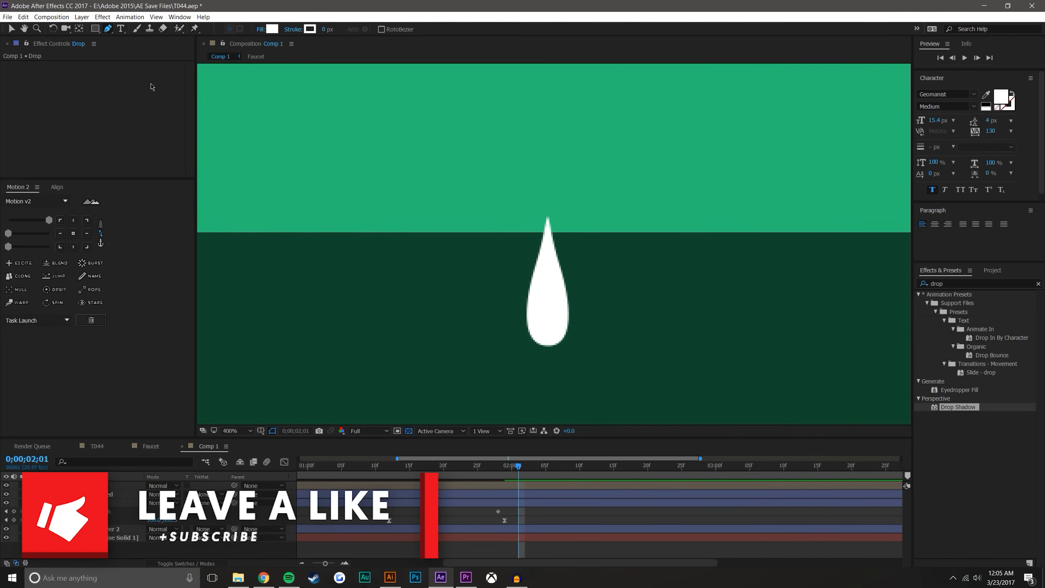
{"action": "key", "text": "j"}
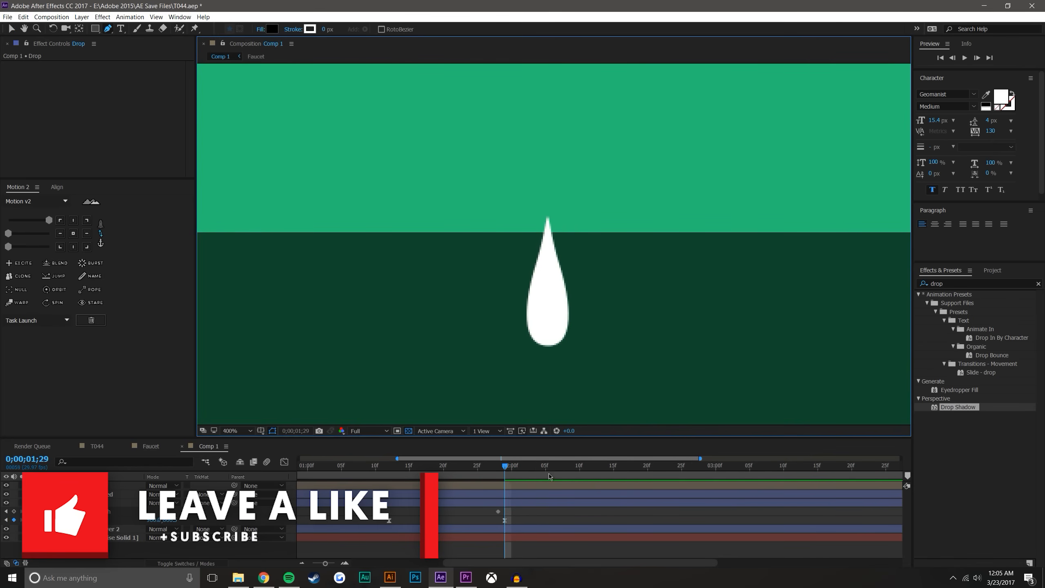
{"action": "left_click", "coordinate": [109, 512]}
{"action": "left_click_drag", "start_coordinate": [575, 204], "coordinate": [578, 313]}
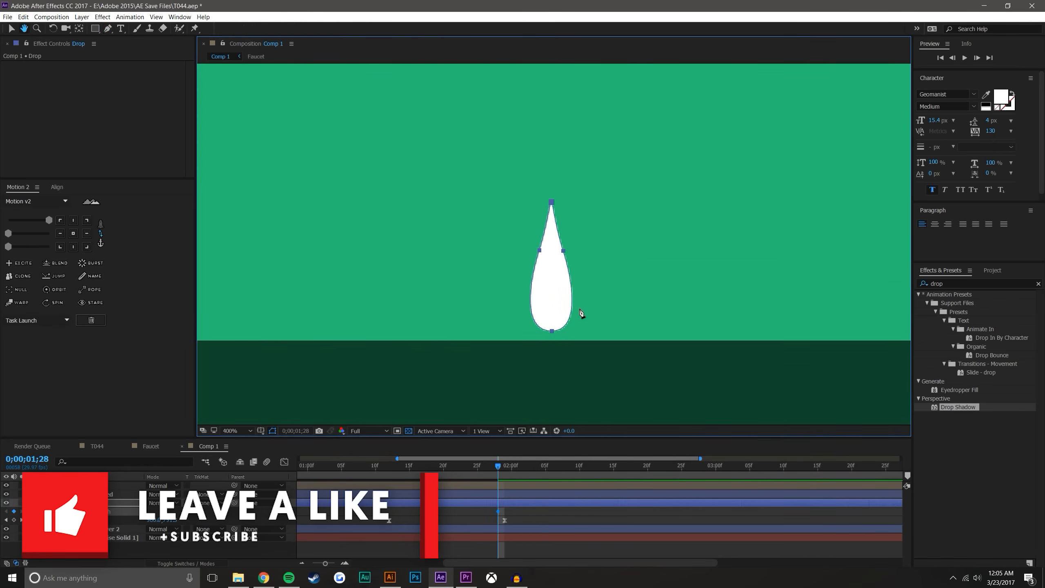
{"action": "left_click", "coordinate": [537, 257]}
{"action": "left_click", "coordinate": [566, 258]}
{"action": "left_click", "coordinate": [535, 266]}
{"action": "left_click", "coordinate": [568, 268]}
{"action": "left_click", "coordinate": [533, 275]}
{"action": "left_click", "coordinate": [569, 276]}
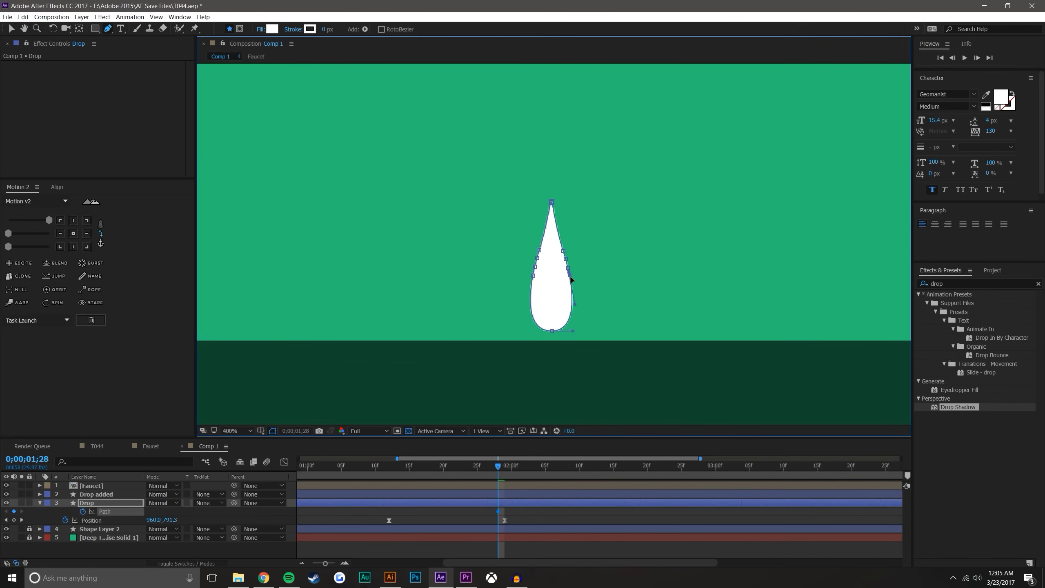
{"action": "left_click", "coordinate": [532, 284]}
{"action": "left_click", "coordinate": [571, 283]}
{"action": "left_click", "coordinate": [531, 291]}
{"action": "left_click", "coordinate": [573, 291]}
{"action": "left_click", "coordinate": [531, 298]}
{"action": "left_click", "coordinate": [572, 299]}
{"action": "left_click", "coordinate": [531, 306]}
{"action": "left_click", "coordinate": [572, 306]}
{"action": "left_click", "coordinate": [533, 314]}
{"action": "left_click", "coordinate": [572, 312]}
{"action": "left_click", "coordinate": [569, 320]}
{"action": "left_click", "coordinate": [539, 327]}
{"action": "left_click", "coordinate": [546, 332]}
{"action": "left_click", "coordinate": [561, 331]}
Add matching points along both upper sides of the drop's path up to its tip
{"action": "key", "text": "period"}
{"action": "left_click", "coordinate": [529, 244]}
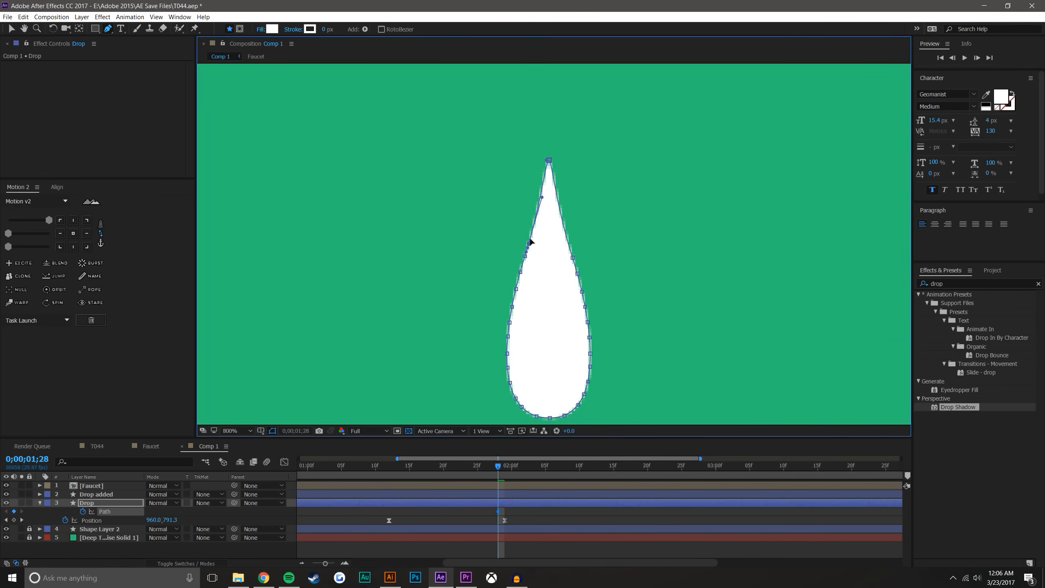
{"action": "left_click", "coordinate": [569, 242]}
{"action": "left_click", "coordinate": [534, 227]}
{"action": "left_click", "coordinate": [562, 220]}
{"action": "left_click", "coordinate": [539, 209]}
{"action": "left_click", "coordinate": [560, 202]}
{"action": "left_click", "coordinate": [542, 194]}
{"action": "left_click", "coordinate": [557, 190]}
{"action": "left_click", "coordinate": [544, 179]}
{"action": "left_click", "coordinate": [553, 177]}
{"action": "left_click", "coordinate": [11, 29]}
{"action": "left_click", "coordinate": [536, 558]}
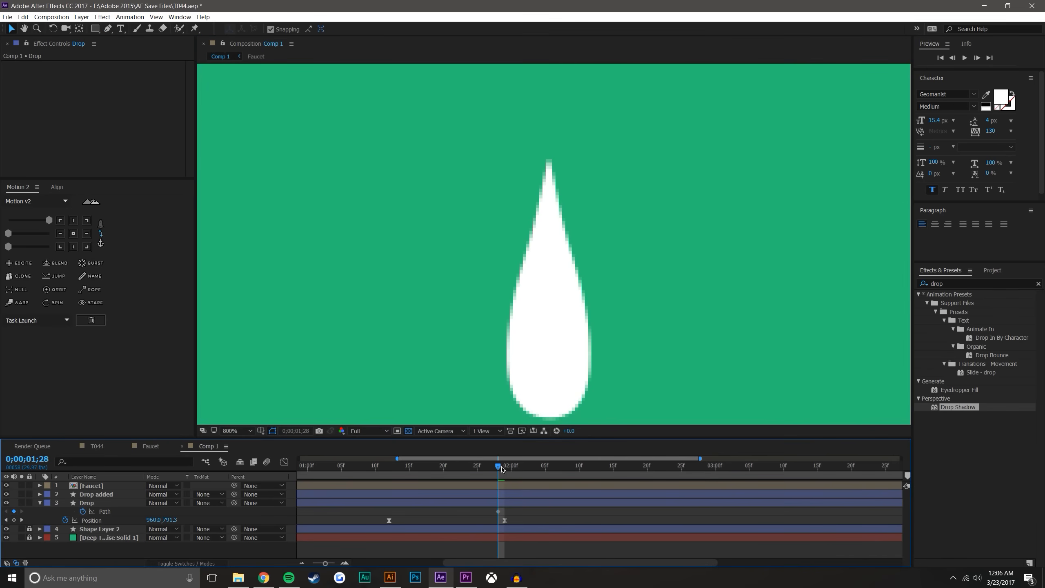
Set the current time to 0;00;01;29 and frame the drop where it meets the dark surface
{"action": "left_click_drag", "start_coordinate": [502, 467], "coordinate": [505, 467]}
{"action": "scroll", "coordinate": [550, 331], "scroll_direction": "down", "scroll_amount": 1}
{"action": "left_click_drag", "start_coordinate": [551, 330], "coordinate": [548, 259]}
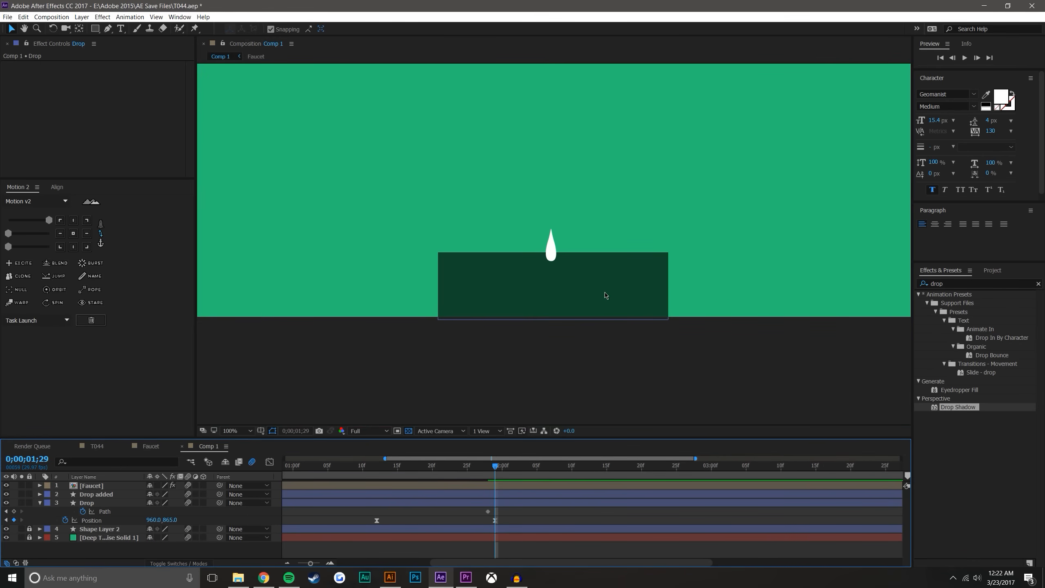
{"action": "left_click_drag", "start_coordinate": [550, 240], "coordinate": [556, 348]}
{"action": "scroll", "coordinate": [573, 272], "scroll_direction": "down", "scroll_amount": 1}
{"action": "scroll", "coordinate": [540, 319], "scroll_direction": "up", "scroll_amount": 1}
{"action": "left_click_drag", "start_coordinate": [560, 394], "coordinate": [577, 280]}
{"action": "scroll", "coordinate": [554, 331], "scroll_direction": "up", "scroll_amount": 1}
Try to pull the drop's path down below the surface line and undo the move
{"action": "left_click", "coordinate": [115, 512]}
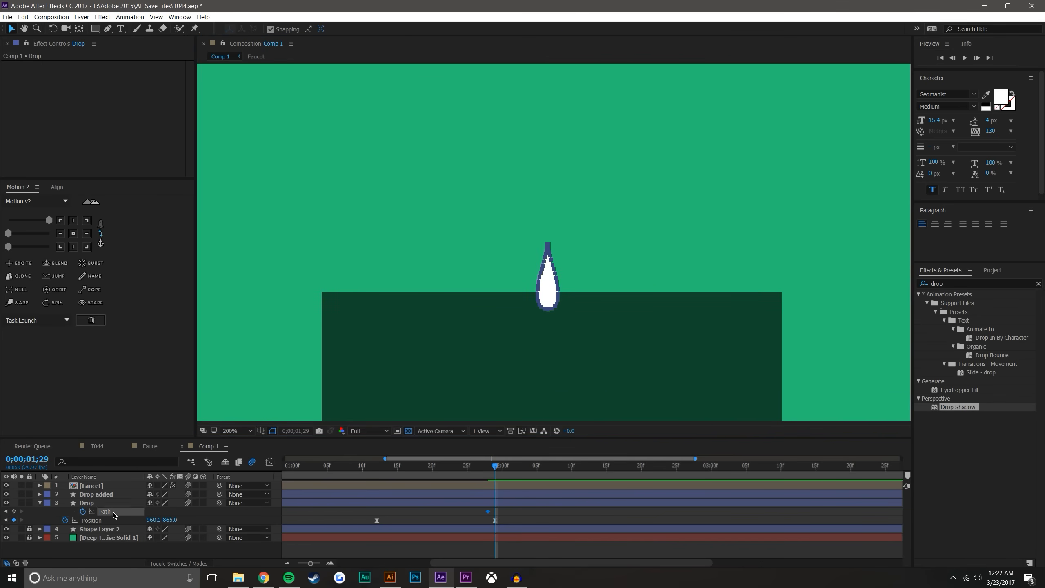
{"action": "key", "text": "period"}
{"action": "scroll", "coordinate": [651, 304], "scroll_direction": "down", "scroll_amount": 5}
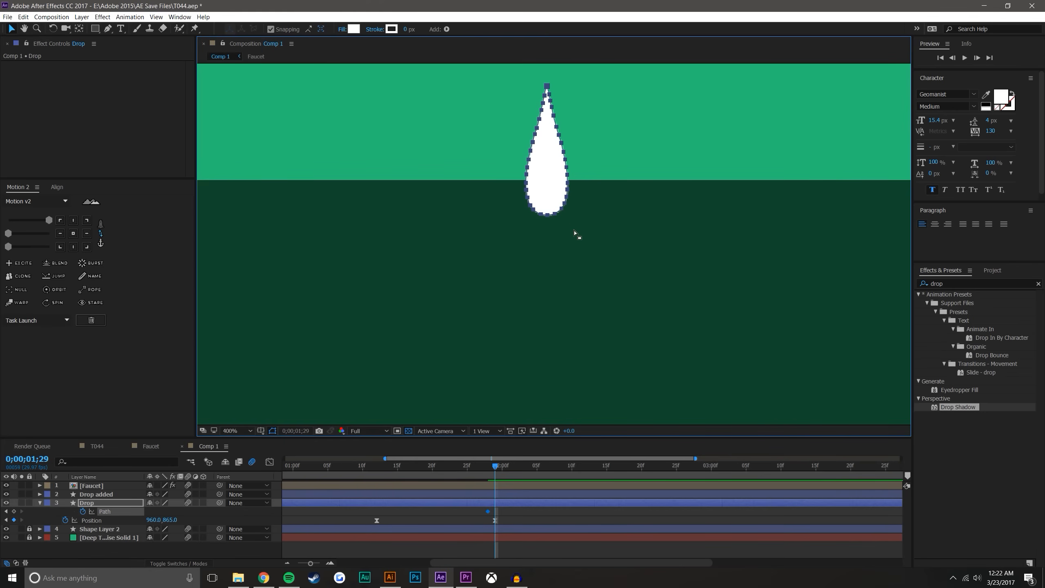
{"action": "left_click_drag", "start_coordinate": [546, 214], "coordinate": [554, 300]}
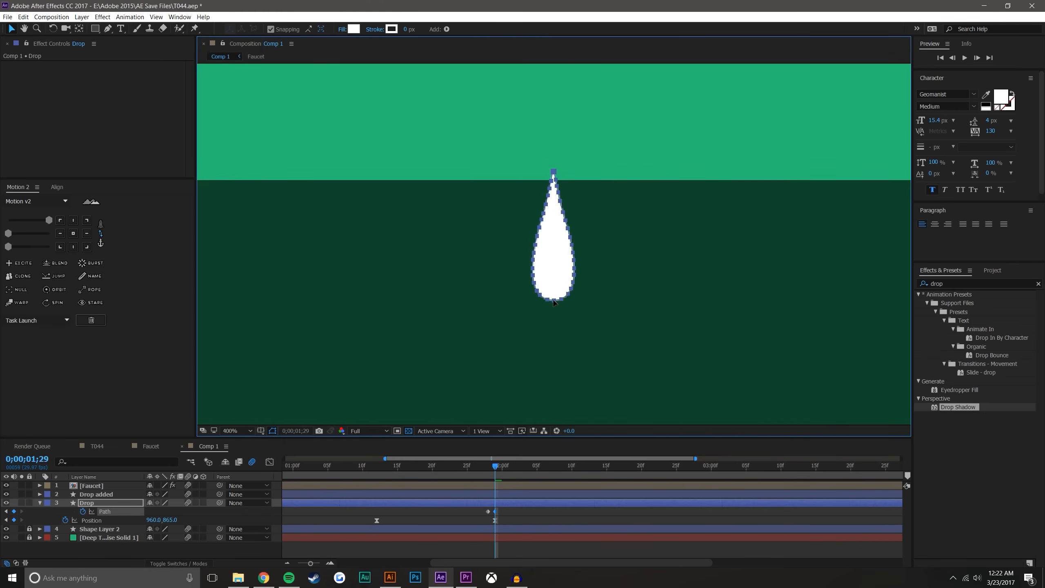
{"action": "key", "text": "ctrl+z"}
Pull the lowest points of the drop's path far below the surface line at 0;00;01;29
{"action": "left_click", "coordinate": [108, 503]}
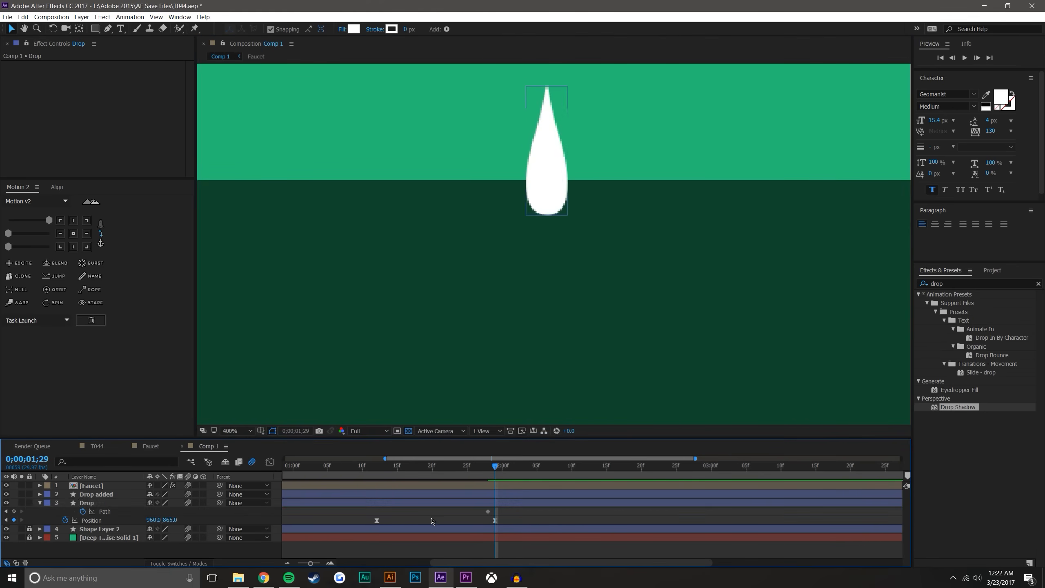
{"action": "left_click", "coordinate": [558, 193]}
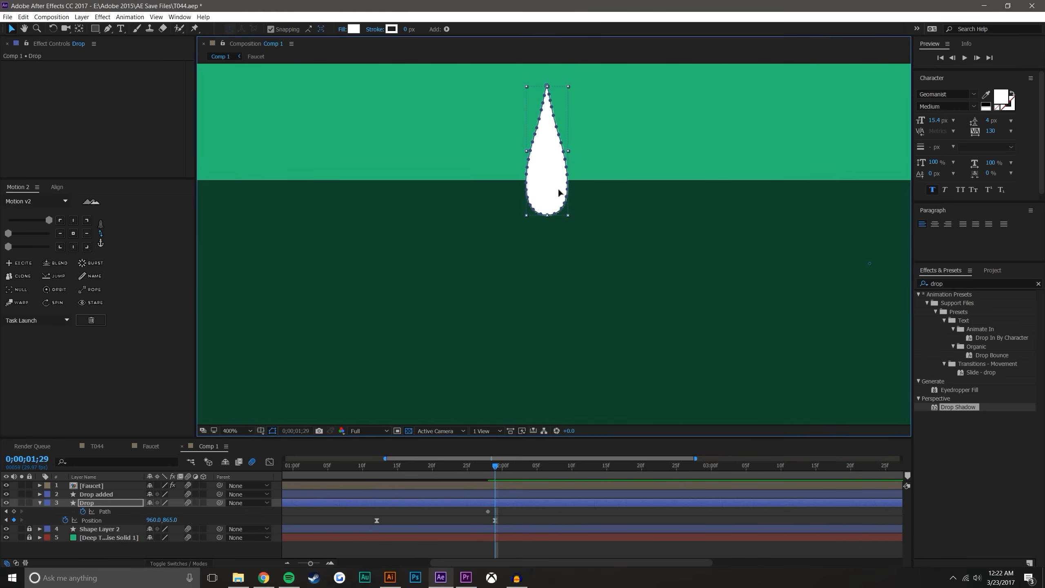
{"action": "left_click_drag", "start_coordinate": [541, 215], "coordinate": [522, 364]}
{"action": "left_click_drag", "start_coordinate": [548, 218], "coordinate": [550, 363]}
{"action": "left_click_drag", "start_coordinate": [533, 210], "coordinate": [512, 366]}
{"action": "left_click_drag", "start_coordinate": [562, 208], "coordinate": [562, 364]}
{"action": "left_click_drag", "start_coordinate": [534, 205], "coordinate": [527, 327]}
{"action": "double_click", "coordinate": [543, 207]}
{"action": "double_click", "coordinate": [530, 205]}
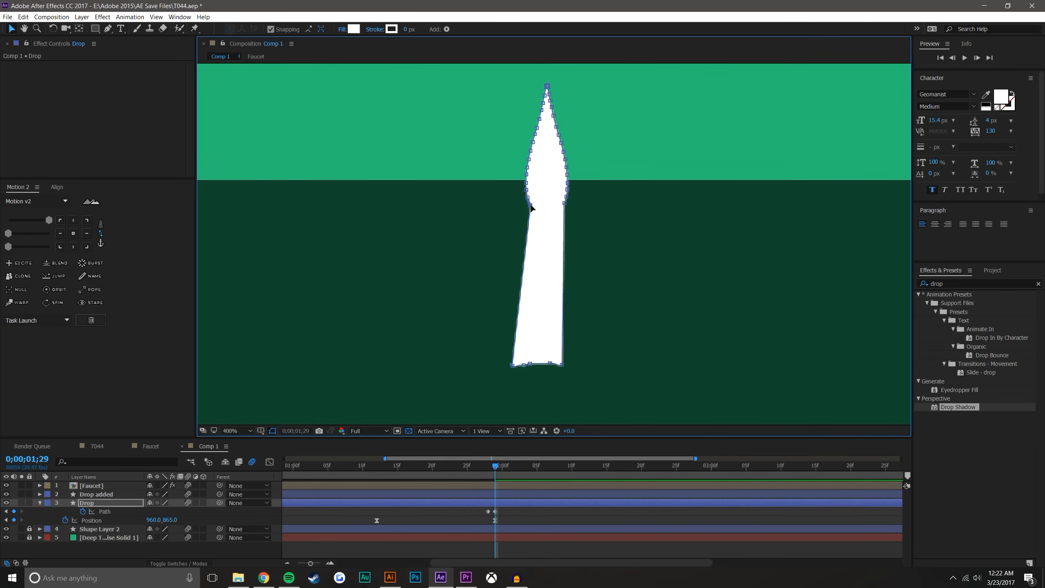
{"action": "double_click", "coordinate": [540, 202]}
Move the next path points up both sides of the drop's lower body down into the dark surface
{"action": "scroll", "coordinate": [571, 182], "scroll_direction": "up", "scroll_amount": 2}
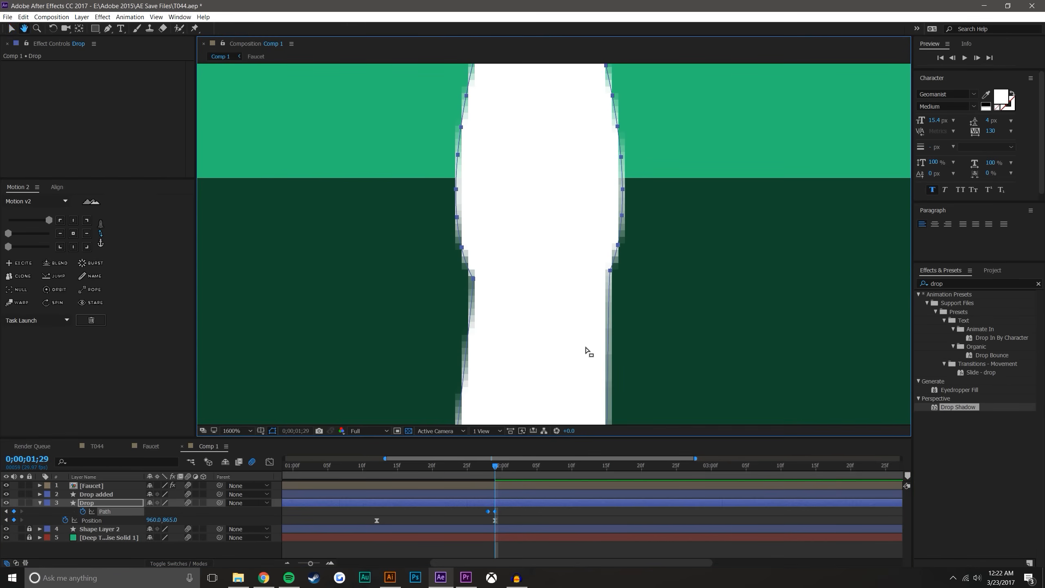
{"action": "left_click", "coordinate": [110, 511]}
{"action": "left_click", "coordinate": [498, 297]}
{"action": "left_click_drag", "start_coordinate": [473, 279], "coordinate": [487, 444]}
{"action": "left_click_drag", "start_coordinate": [610, 214], "coordinate": [553, 427]}
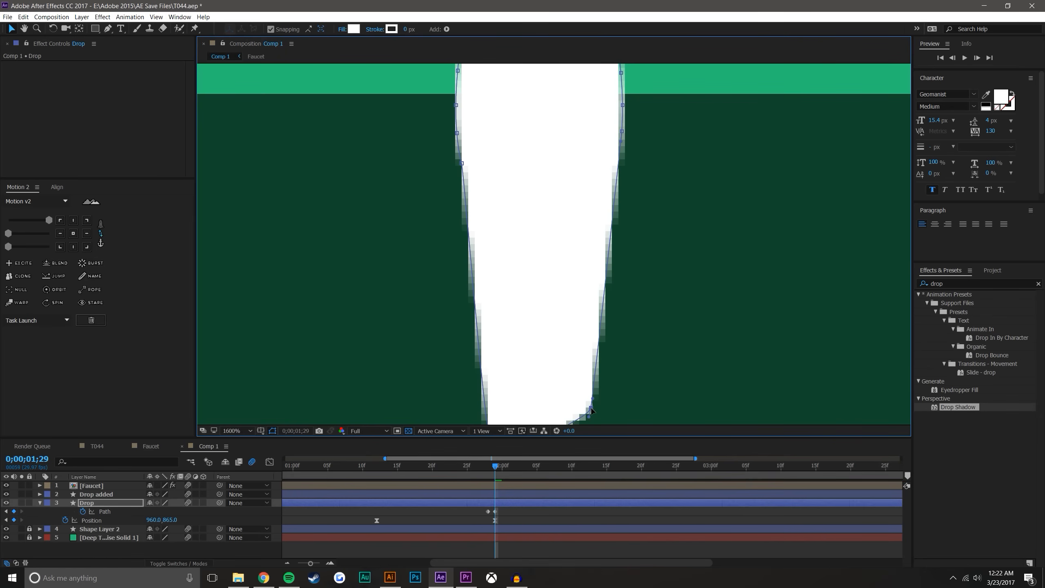
{"action": "left_click_drag", "start_coordinate": [461, 163], "coordinate": [439, 433]}
{"action": "left_click_drag", "start_coordinate": [622, 121], "coordinate": [643, 367]}
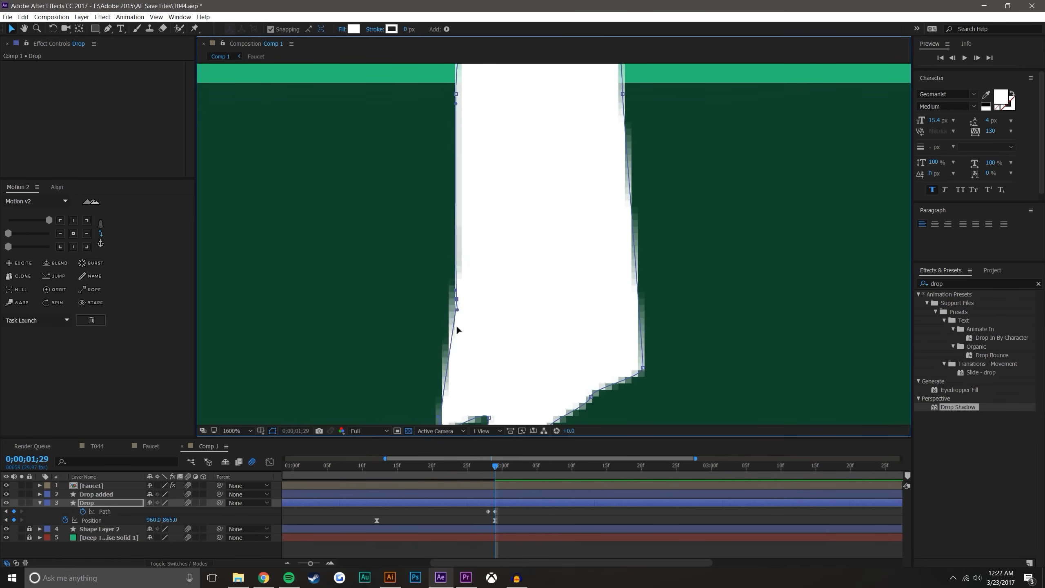
Spread a path point on each side outward into wide corners just below the surface line, curving up to the drop's spike
{"action": "key", "text": "h"}
{"action": "left_click_drag", "start_coordinate": [738, 119], "coordinate": [726, 260]}
{"action": "key", "text": "comma"}
{"action": "key", "text": "v"}
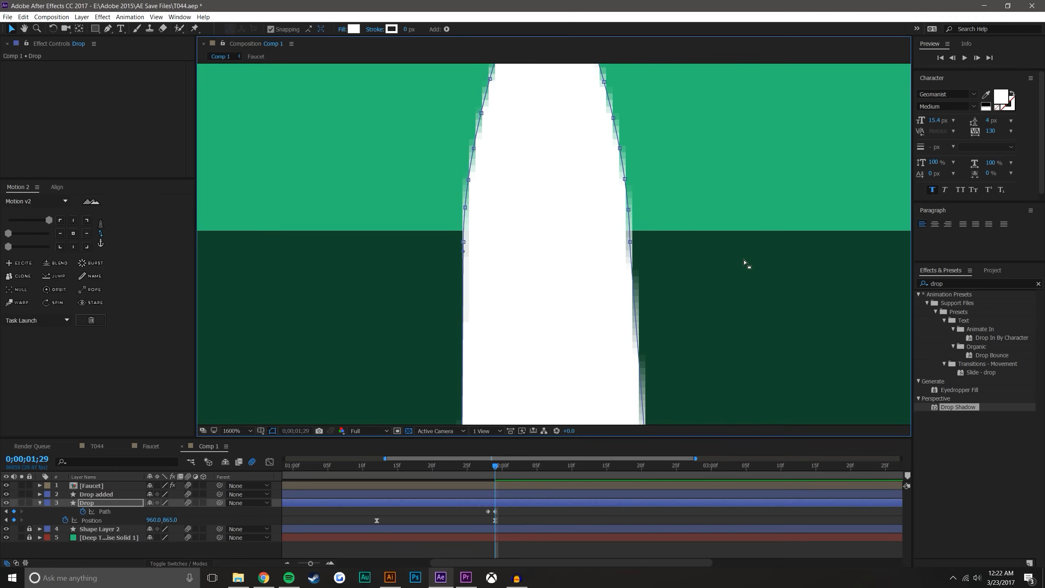
{"action": "key", "text": "comma"}
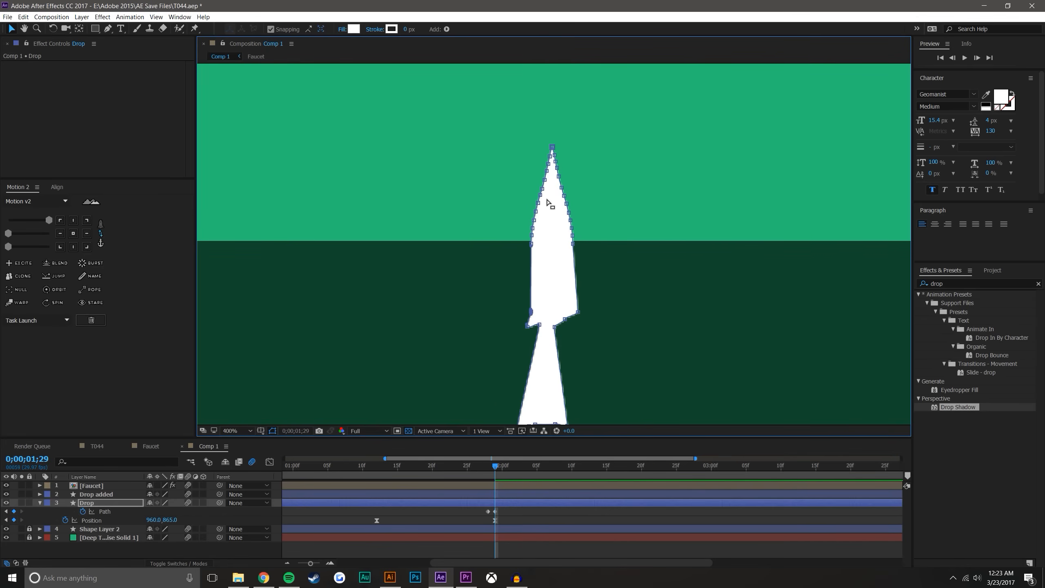
{"action": "key", "text": "comma"}
{"action": "key", "text": "period"}
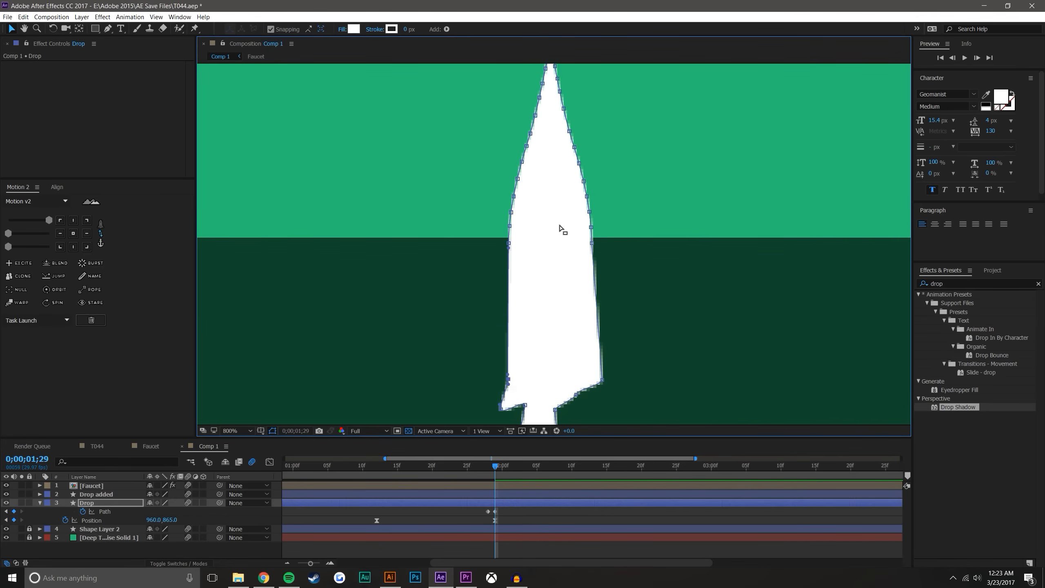
{"action": "key", "text": "period"}
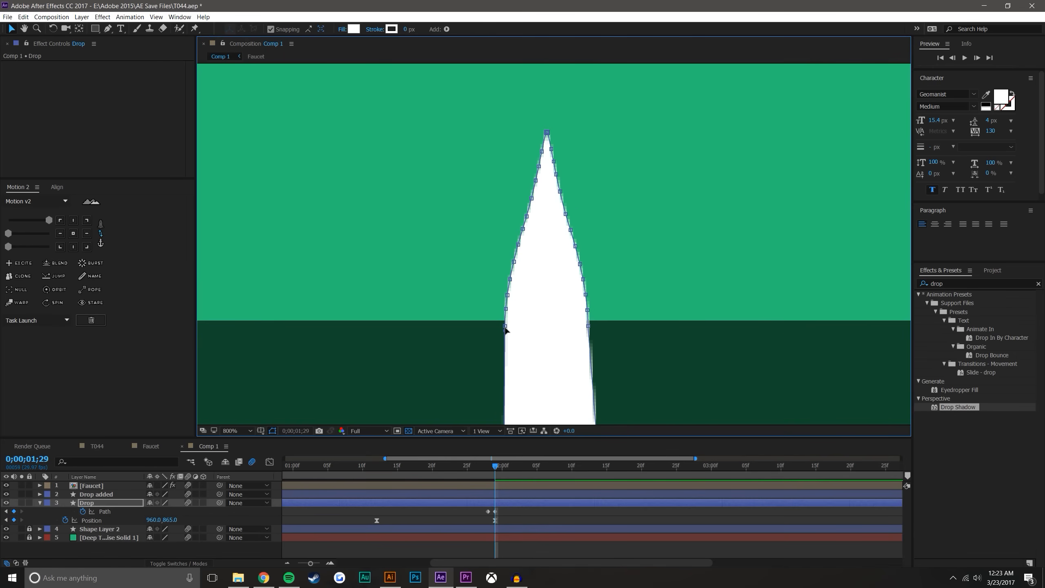
{"action": "scroll", "coordinate": [572, 296], "scroll_direction": "down", "scroll_amount": 2}
{"action": "left_click_drag", "start_coordinate": [587, 296], "coordinate": [580, 415]}
{"action": "left_click_drag", "start_coordinate": [587, 284], "coordinate": [668, 303]}
{"action": "left_click_drag", "start_coordinate": [503, 283], "coordinate": [458, 309]}
{"action": "left_click_drag", "start_coordinate": [669, 303], "coordinate": [648, 309]}
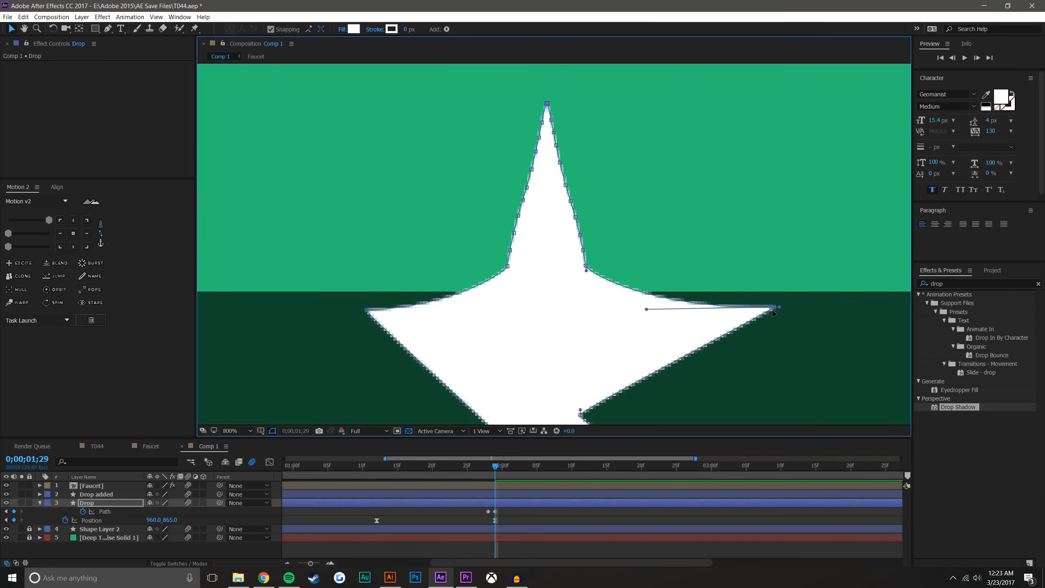
{"action": "left_click_drag", "start_coordinate": [774, 308], "coordinate": [780, 300]}
{"action": "left_click_drag", "start_coordinate": [367, 310], "coordinate": [341, 301]}
Shape a rounded splash lobe on the left of the spike by moving its path point and curve handles
{"action": "left_click_drag", "start_coordinate": [435, 297], "coordinate": [455, 297]}
{"action": "left_click_drag", "start_coordinate": [531, 297], "coordinate": [494, 327]}
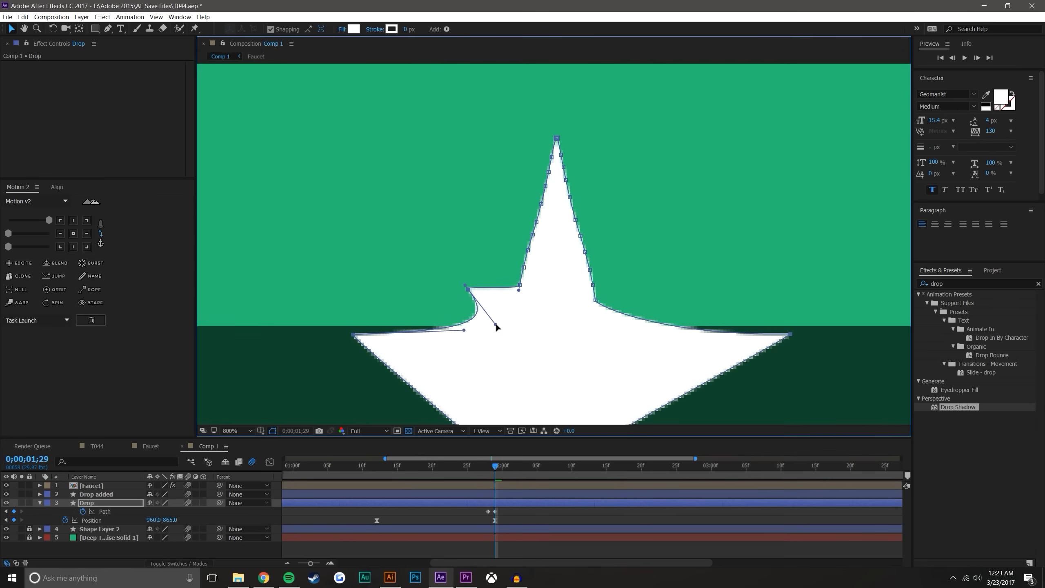
{"action": "left_click", "coordinate": [519, 291]}
{"action": "left_click_drag", "start_coordinate": [519, 290], "coordinate": [484, 275]}
{"action": "left_click", "coordinate": [468, 290]}
{"action": "left_click_drag", "start_coordinate": [463, 332], "coordinate": [550, 329]}
{"action": "mouse_move", "coordinate": [469, 290]}
{"action": "left_mouse_down"}
{"action": "mouse_move", "coordinate": [455, 295]}
{"action": "mouse_move", "coordinate": [472, 272]}
{"action": "mouse_move", "coordinate": [459, 278]}
{"action": "left_mouse_up"}
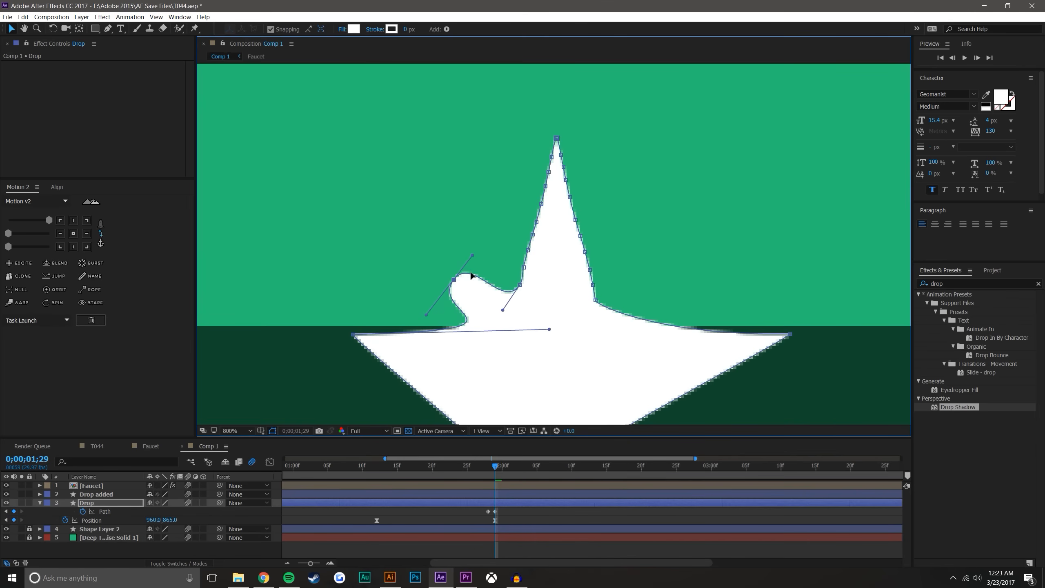
Shape a matching rounded splash lobe on the right of the spike, adjusting its curve handles and outer corner
{"action": "left_click", "coordinate": [596, 304]}
{"action": "left_click_drag", "start_coordinate": [595, 302], "coordinate": [649, 285]}
{"action": "left_click_drag", "start_coordinate": [661, 336], "coordinate": [560, 339]}
{"action": "left_click_drag", "start_coordinate": [785, 337], "coordinate": [789, 333]}
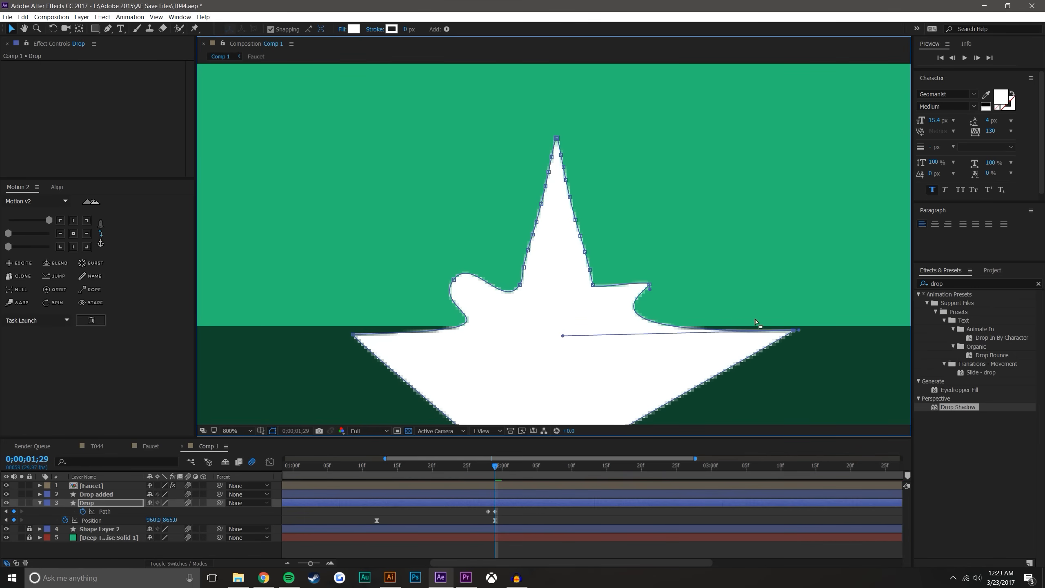
{"action": "mouse_move", "coordinate": [648, 282]}
{"action": "left_mouse_down"}
{"action": "mouse_move", "coordinate": [638, 266]}
{"action": "mouse_move", "coordinate": [656, 305]}
{"action": "mouse_move", "coordinate": [655, 294]}
{"action": "left_mouse_up"}
{"action": "left_click_drag", "start_coordinate": [636, 247], "coordinate": [643, 268]}
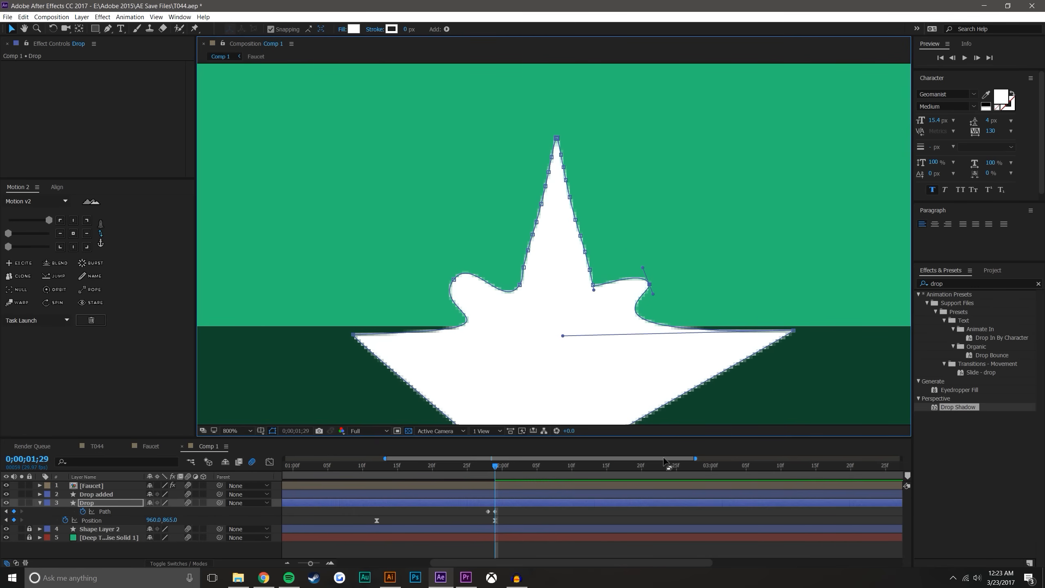
Compare the drop's shape at 0;00;01;28 with the splash at 0;00;01;29
{"action": "left_click", "coordinate": [513, 306]}
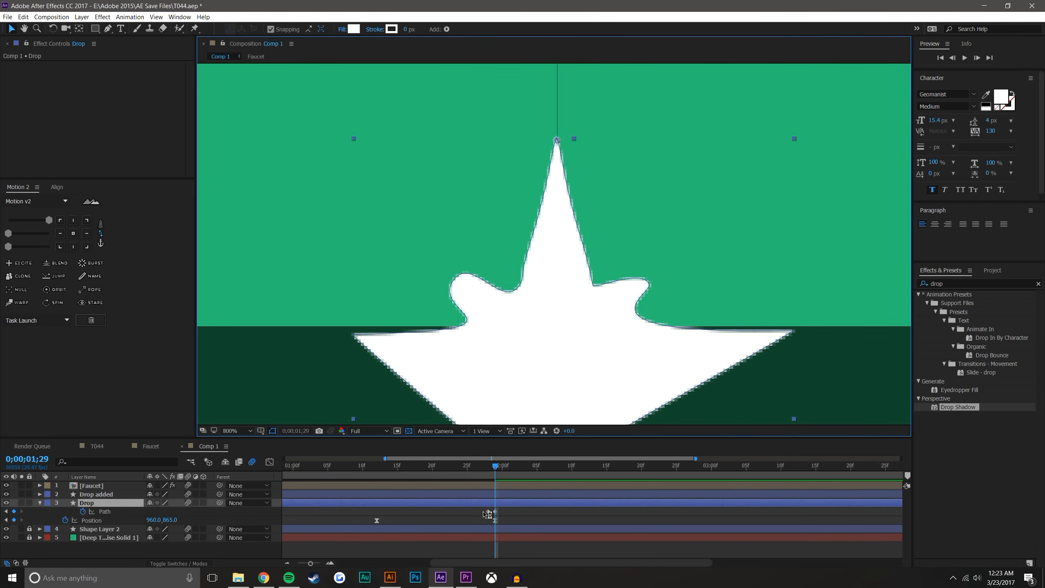
{"action": "left_click", "coordinate": [490, 467]}
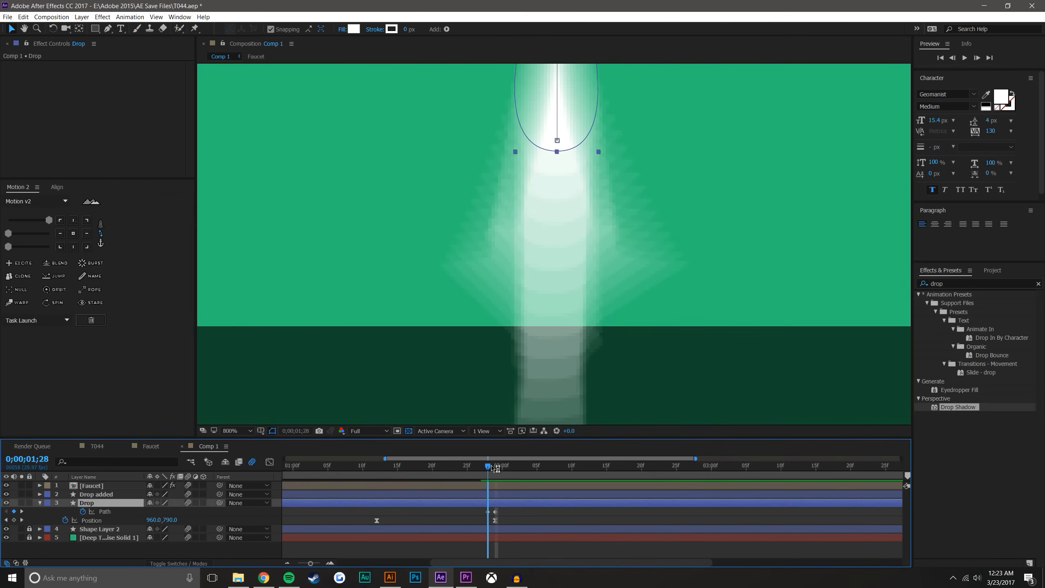
{"action": "left_click", "coordinate": [495, 466]}
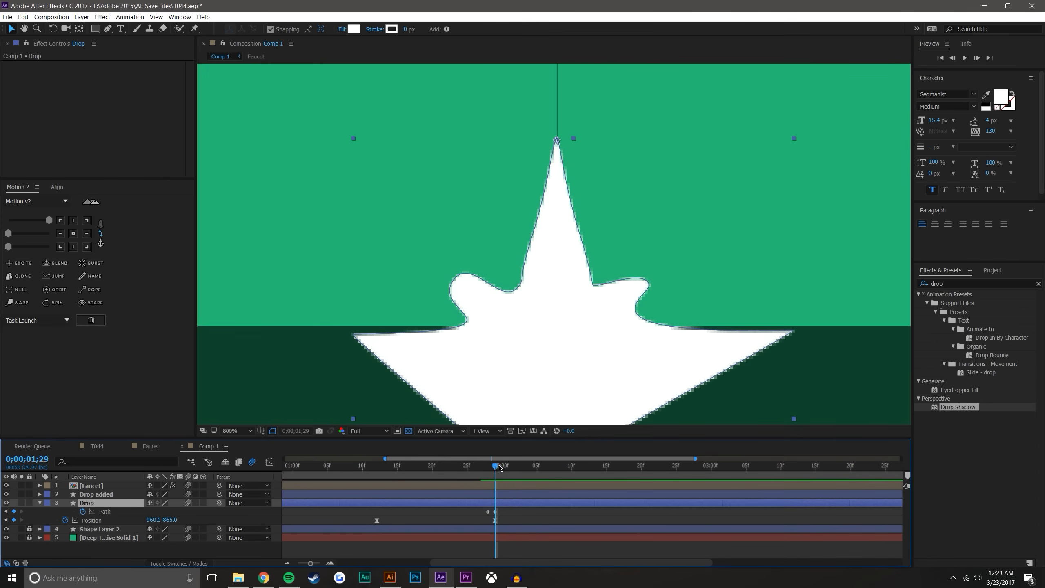
At 0;00;02;00, stretch the left and right splash lobes farther up and outward
{"action": "left_click", "coordinate": [501, 466]}
{"action": "left_click", "coordinate": [538, 334]}
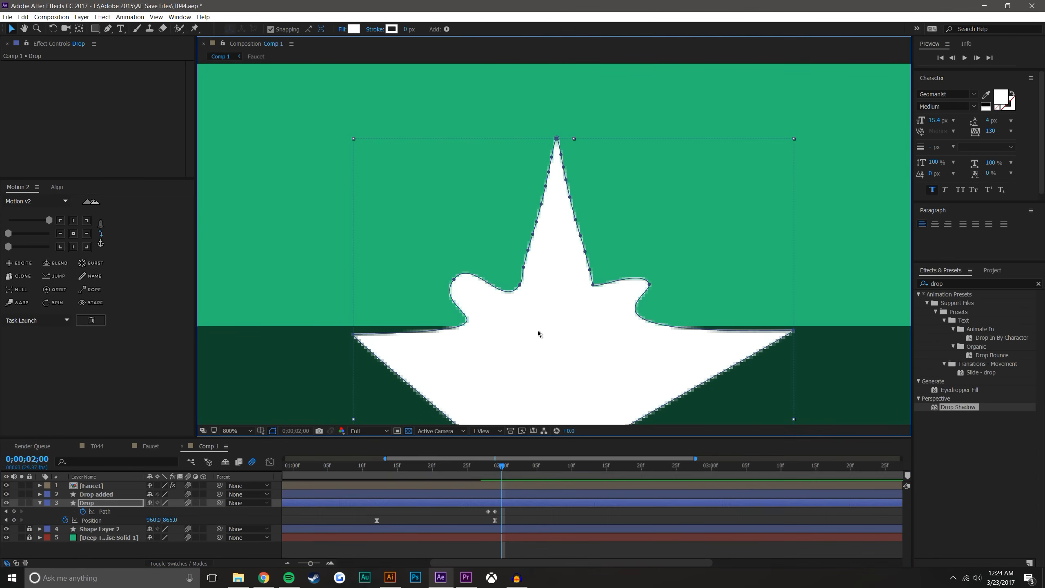
{"action": "left_click_drag", "start_coordinate": [454, 280], "coordinate": [434, 226]}
{"action": "left_click_drag", "start_coordinate": [645, 287], "coordinate": [708, 222]}
Form a second pair of rounded splash fingers between the outer lobes and the central spike
{"action": "left_click_drag", "start_coordinate": [593, 289], "coordinate": [630, 254]}
{"action": "left_click_drag", "start_coordinate": [521, 262], "coordinate": [469, 237]}
{"action": "left_click_drag", "start_coordinate": [522, 287], "coordinate": [518, 293]}
{"action": "left_click_drag", "start_coordinate": [528, 251], "coordinate": [452, 256]}
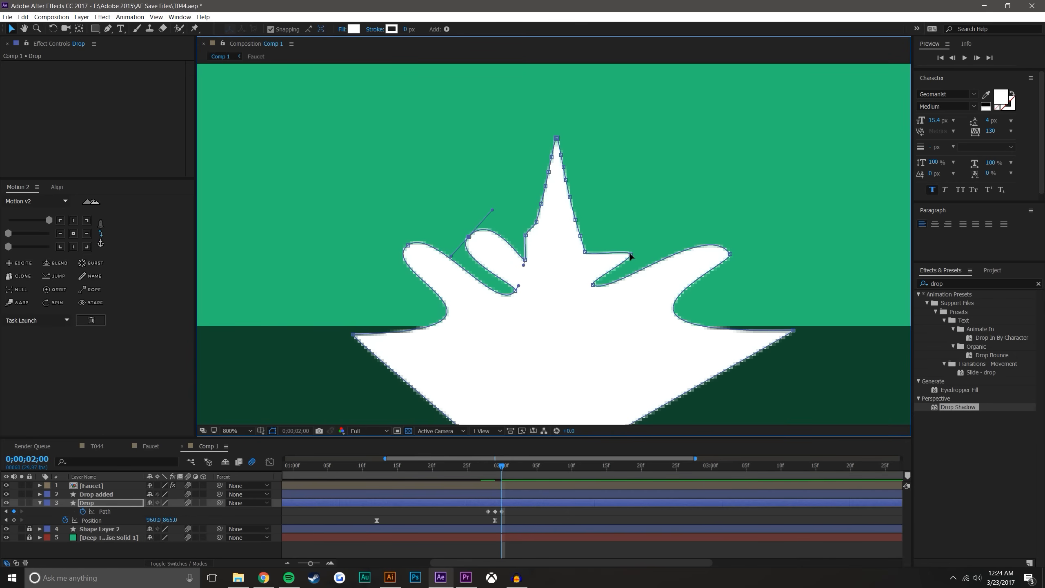
{"action": "left_click_drag", "start_coordinate": [630, 251], "coordinate": [632, 229]}
{"action": "left_click_drag", "start_coordinate": [586, 252], "coordinate": [609, 250]}
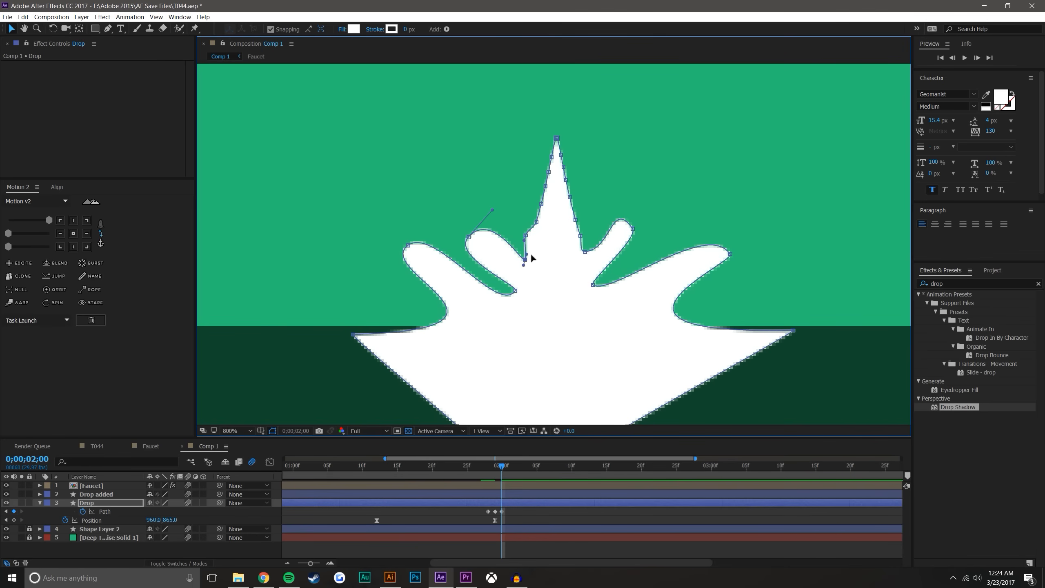
Pull out a small third pair of splash lobes close to the base of the central spike
{"action": "left_click_drag", "start_coordinate": [523, 266], "coordinate": [513, 242]}
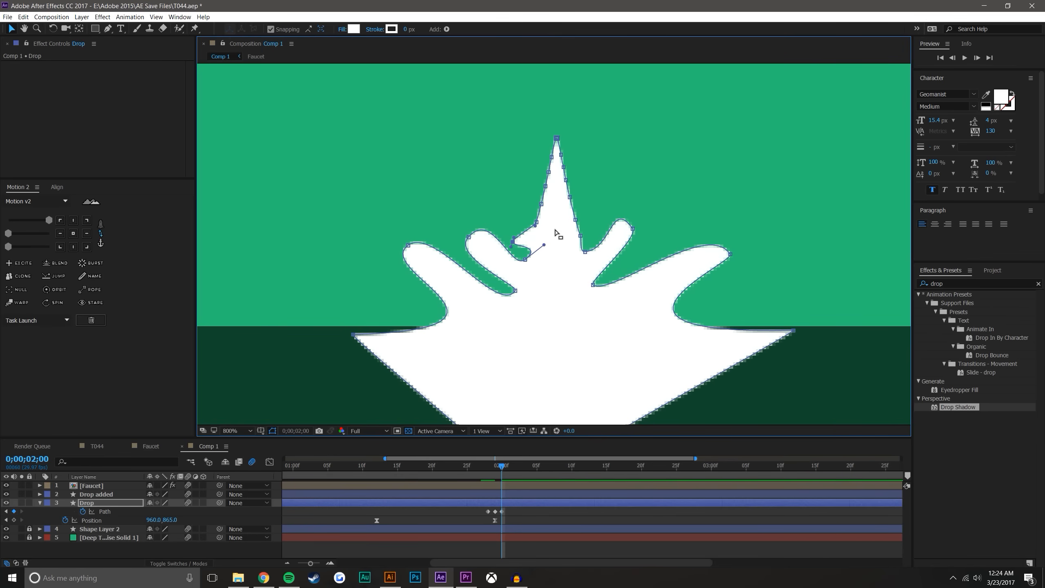
{"action": "mouse_move", "coordinate": [576, 221]}
{"action": "left_mouse_down"}
{"action": "mouse_move", "coordinate": [591, 231]}
{"action": "mouse_move", "coordinate": [584, 241]}
{"action": "mouse_move", "coordinate": [589, 226]}
{"action": "left_mouse_up"}
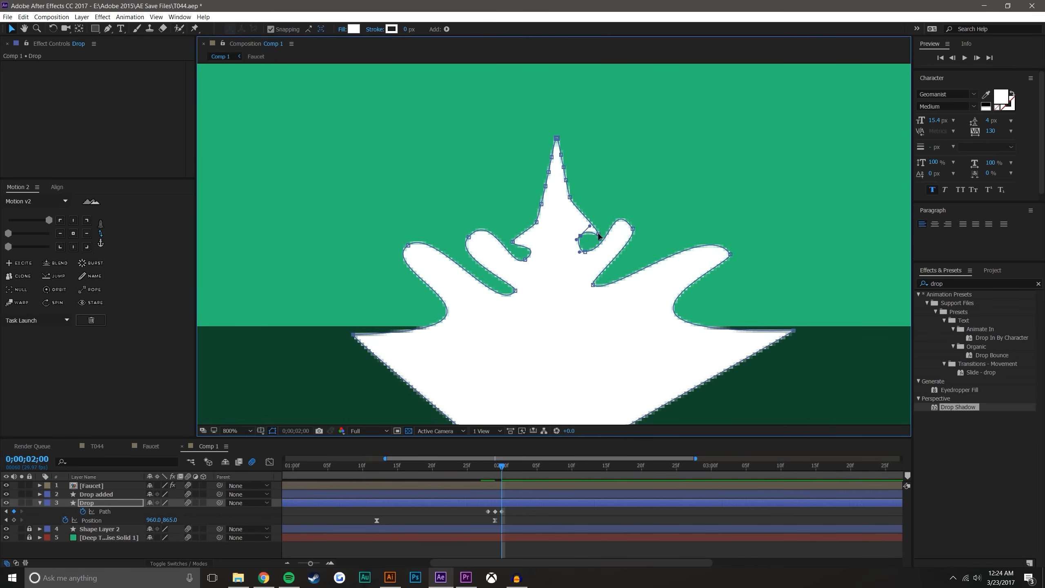
{"action": "left_click_drag", "start_coordinate": [607, 222], "coordinate": [600, 235]}
{"action": "left_click_drag", "start_coordinate": [569, 199], "coordinate": [522, 227]}
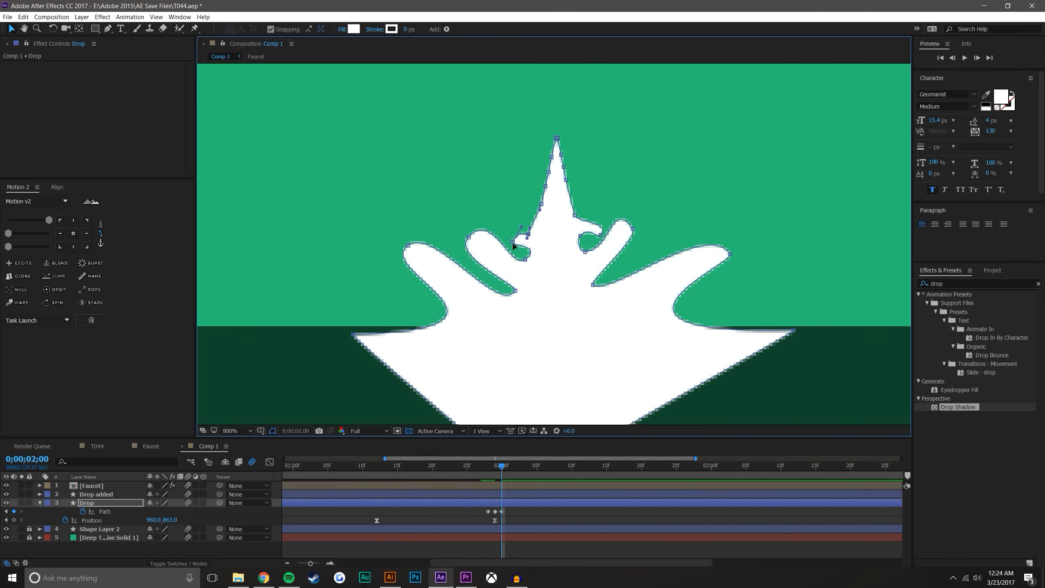
Lower the central spike's side points to its base, narrowing the spike
{"action": "left_click_drag", "start_coordinate": [541, 205], "coordinate": [558, 240]}
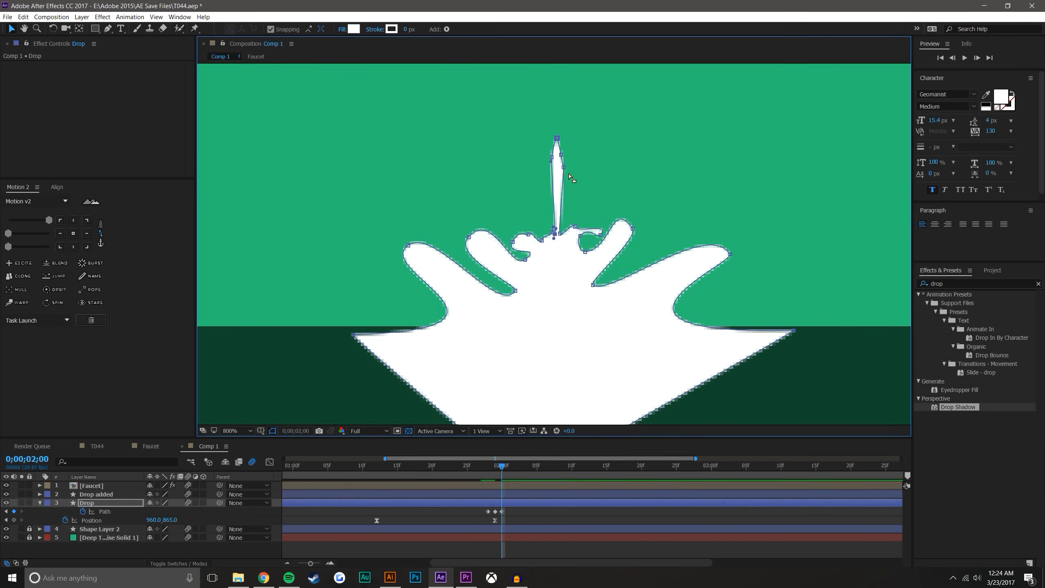
{"action": "left_click_drag", "start_coordinate": [560, 192], "coordinate": [560, 239]}
Try to raise a point on the spike's right side and shift its tip down to the right, and undo both changes
{"action": "left_click_drag", "start_coordinate": [560, 234], "coordinate": [562, 202]}
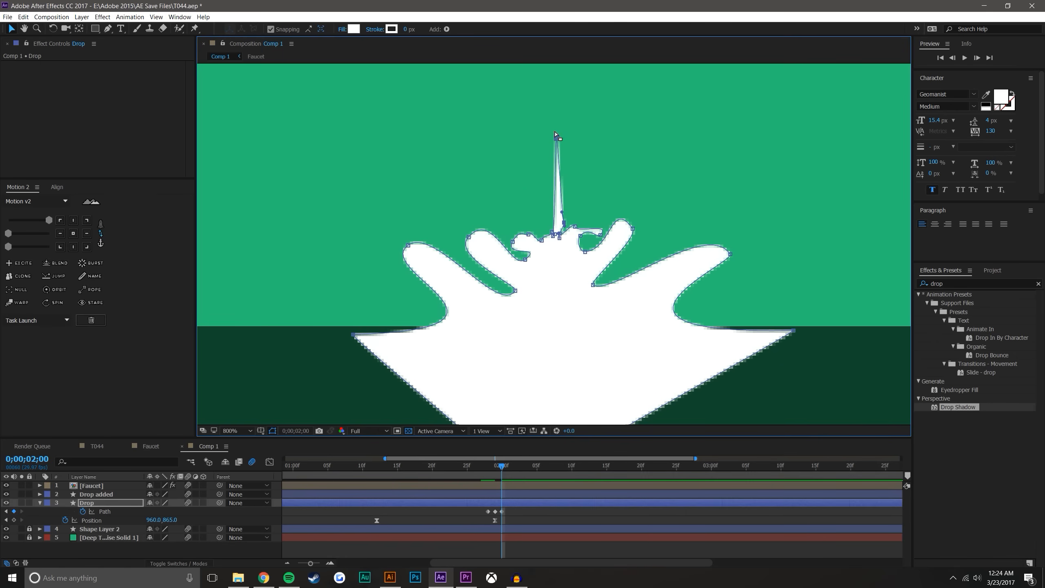
{"action": "left_click_drag", "start_coordinate": [558, 142], "coordinate": [579, 169]}
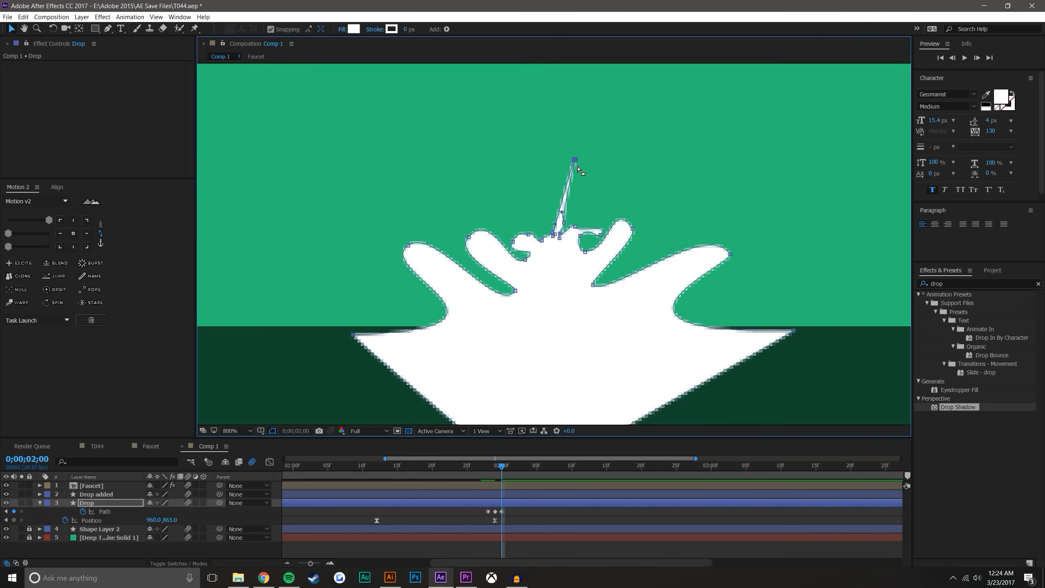
{"action": "key", "text": "ctrl+z"}
{"action": "key", "text": "ctrl+z"}
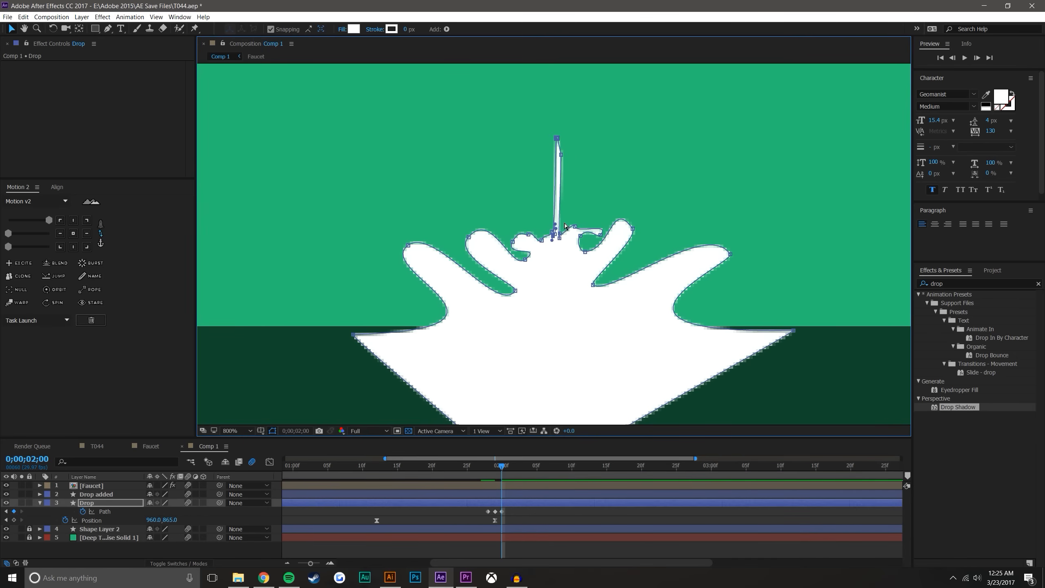
Lower the spike's remaining tip points to form a short rounded finger in the middle of the splash
{"action": "left_click_drag", "start_coordinate": [559, 142], "coordinate": [558, 194]}
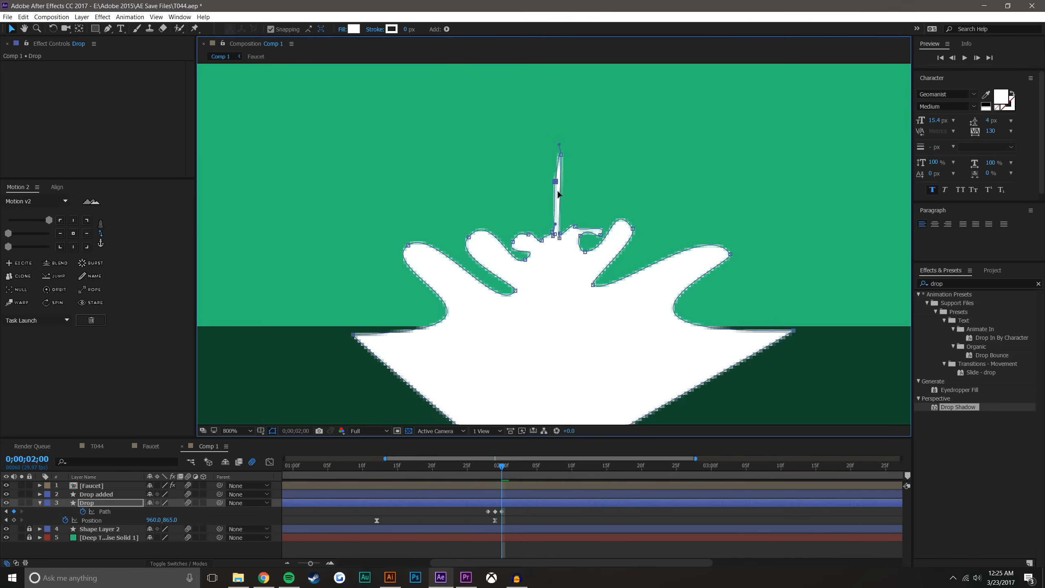
{"action": "left_click_drag", "start_coordinate": [553, 252], "coordinate": [551, 253]}
{"action": "left_click_drag", "start_coordinate": [560, 145], "coordinate": [558, 199]}
Deselect the path and scrub through the impact up to 0;00;02;01 to check the splash
{"action": "left_click", "coordinate": [552, 558]}
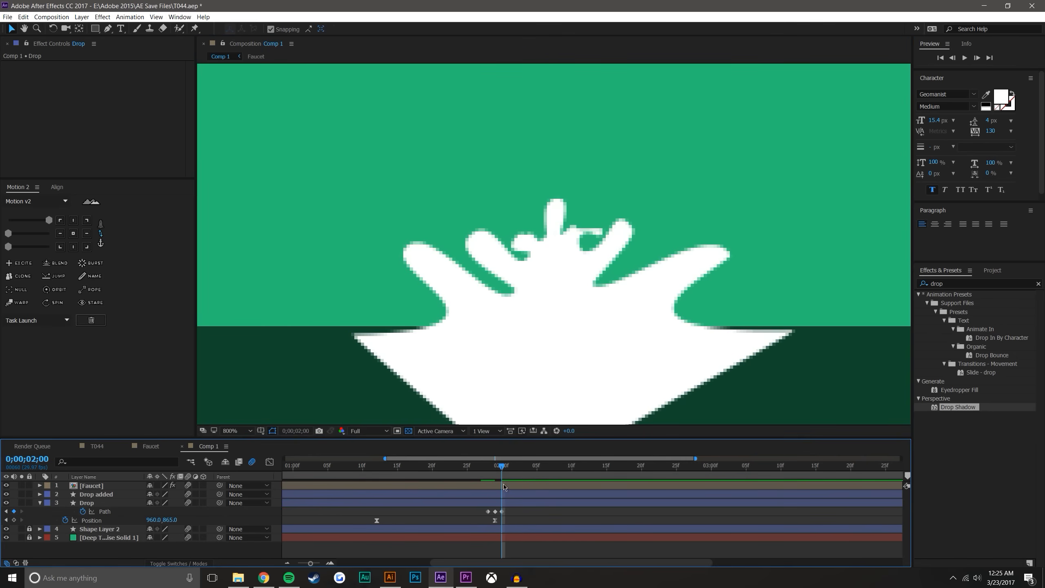
{"action": "left_click_drag", "start_coordinate": [476, 468], "coordinate": [503, 466]}
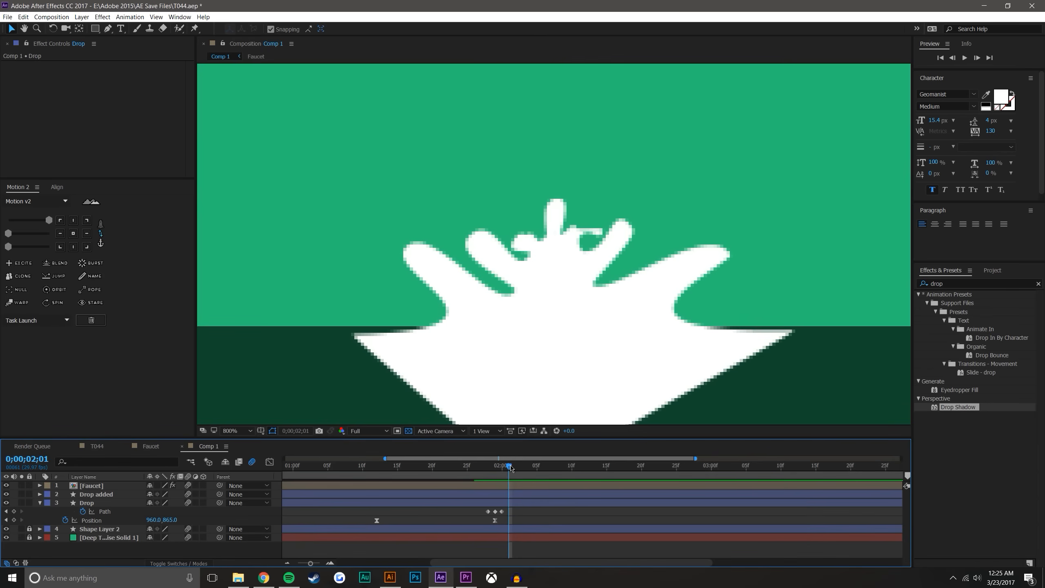
Move the latest Path keyframe to 0;00;02;01, go to 0;00;02;03 and select the Drop layer's path
{"action": "left_click_drag", "start_coordinate": [502, 512], "coordinate": [509, 512]}
{"action": "left_click", "coordinate": [522, 513]}
{"action": "left_click_drag", "start_coordinate": [484, 467], "coordinate": [523, 469]}
{"action": "left_click", "coordinate": [536, 341]}
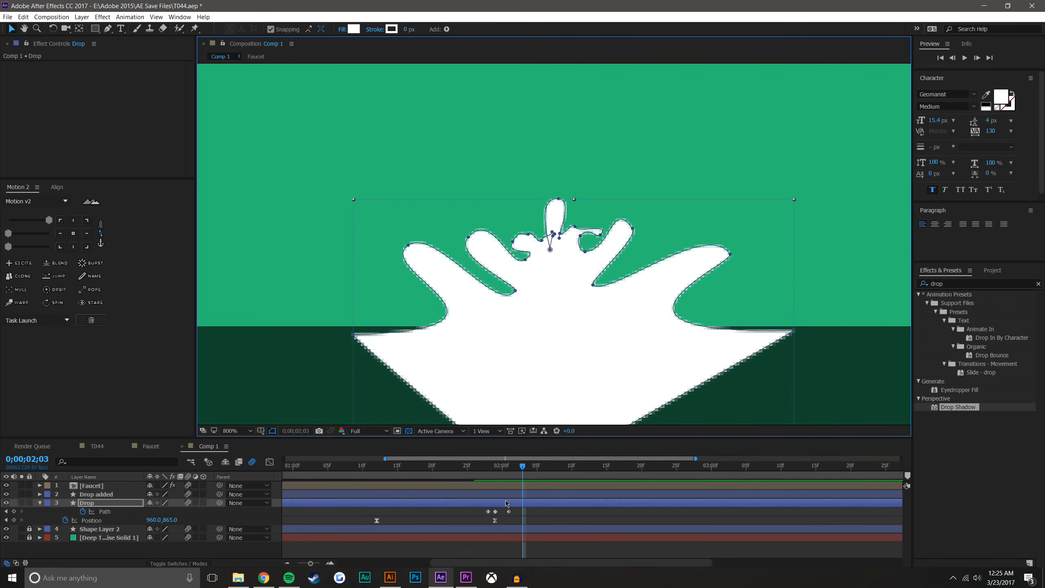
{"action": "left_click", "coordinate": [529, 328]}
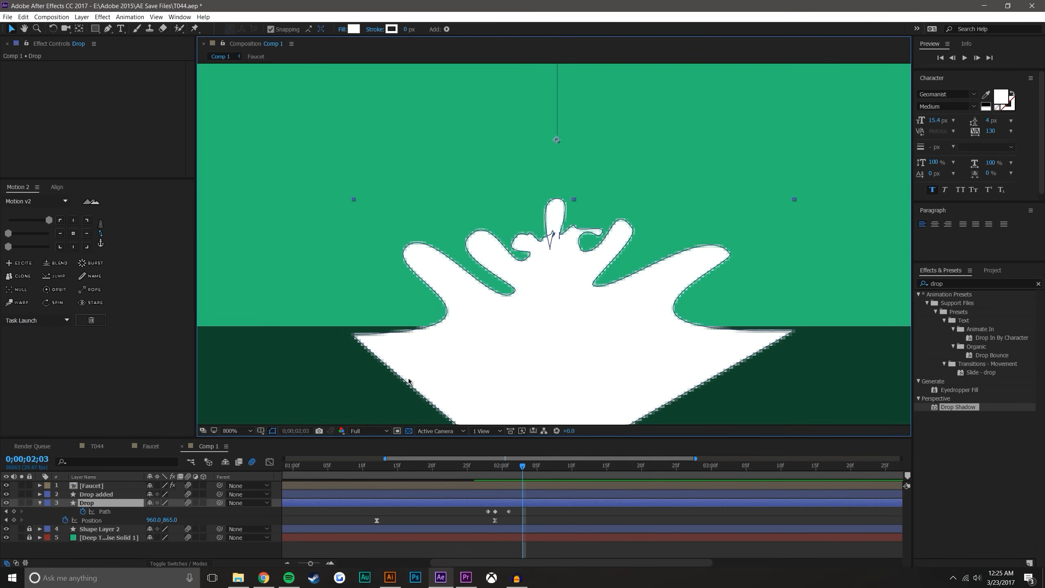
{"action": "left_click", "coordinate": [110, 513]}
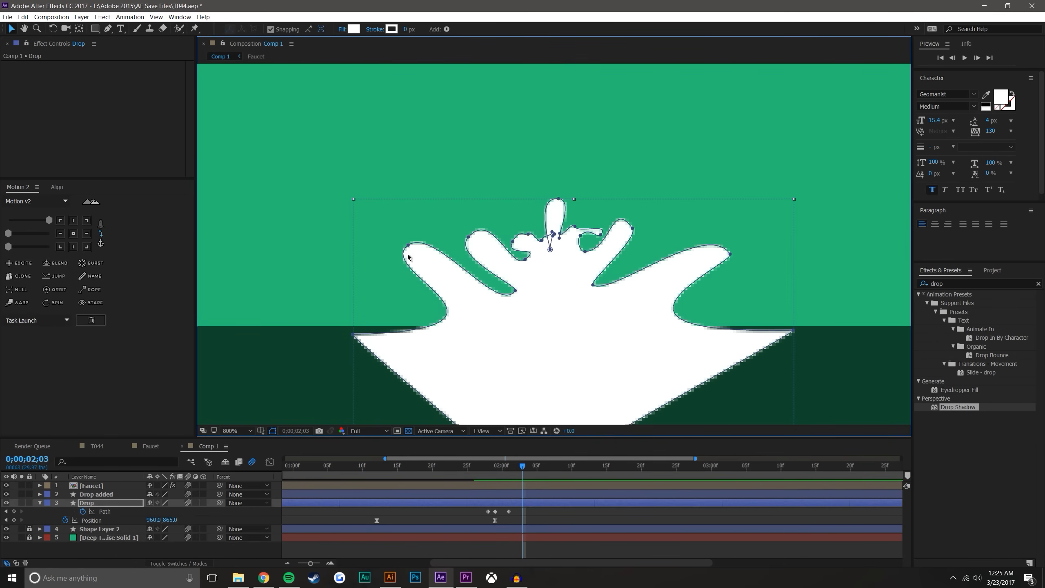
Raise the splash's outer left finger and bend its curve handles into a pointed horn with a bulging outer edge
{"action": "left_click_drag", "start_coordinate": [410, 246], "coordinate": [426, 176]}
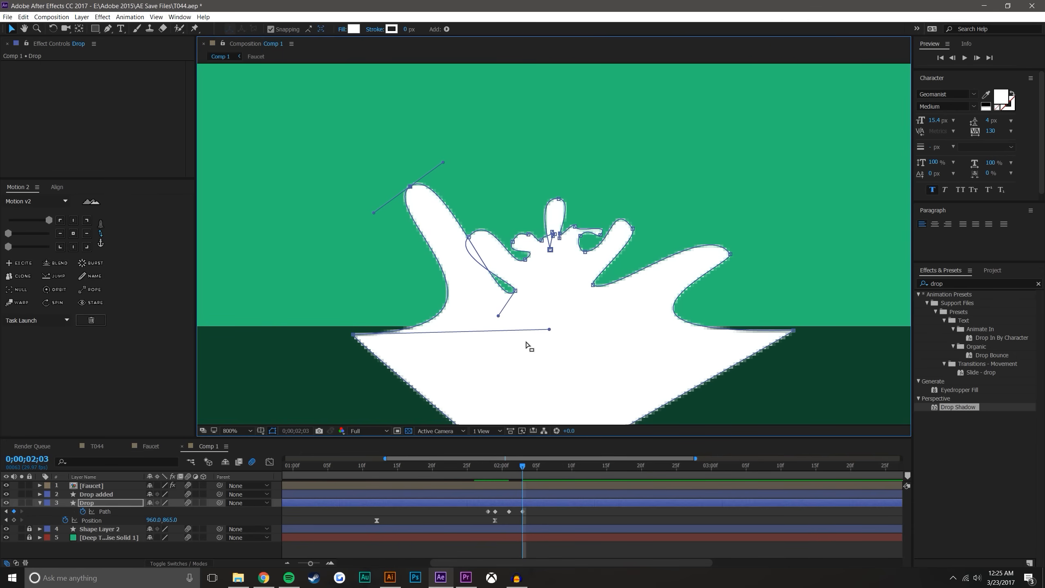
{"action": "left_click_drag", "start_coordinate": [549, 330], "coordinate": [259, 346]}
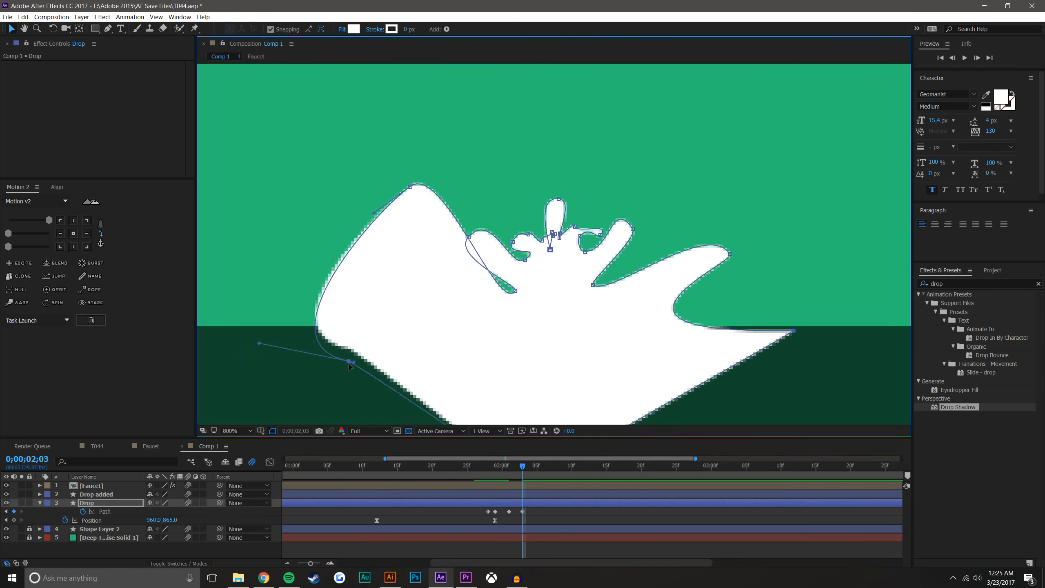
{"action": "left_click_drag", "start_coordinate": [498, 316], "coordinate": [318, 331]}
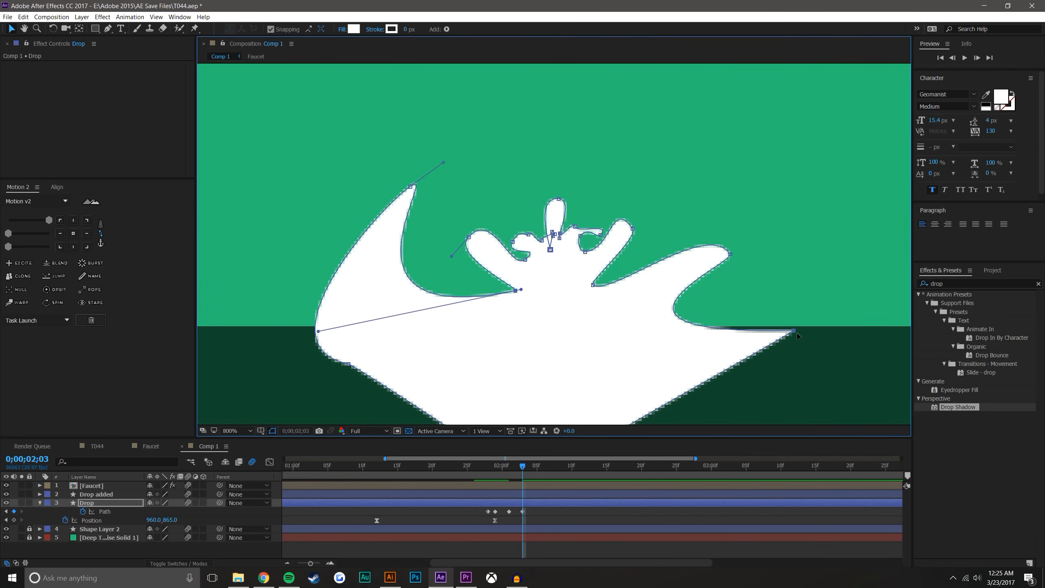
Pull the splash's right corner outward and down, and raise and tilt the outer right finger
{"action": "left_click_drag", "start_coordinate": [797, 336], "coordinate": [841, 355]}
{"action": "left_click_drag", "start_coordinate": [731, 255], "coordinate": [701, 207]}
{"action": "left_click_drag", "start_coordinate": [611, 297], "coordinate": [705, 338]}
{"action": "left_click_drag", "start_coordinate": [707, 216], "coordinate": [774, 150]}
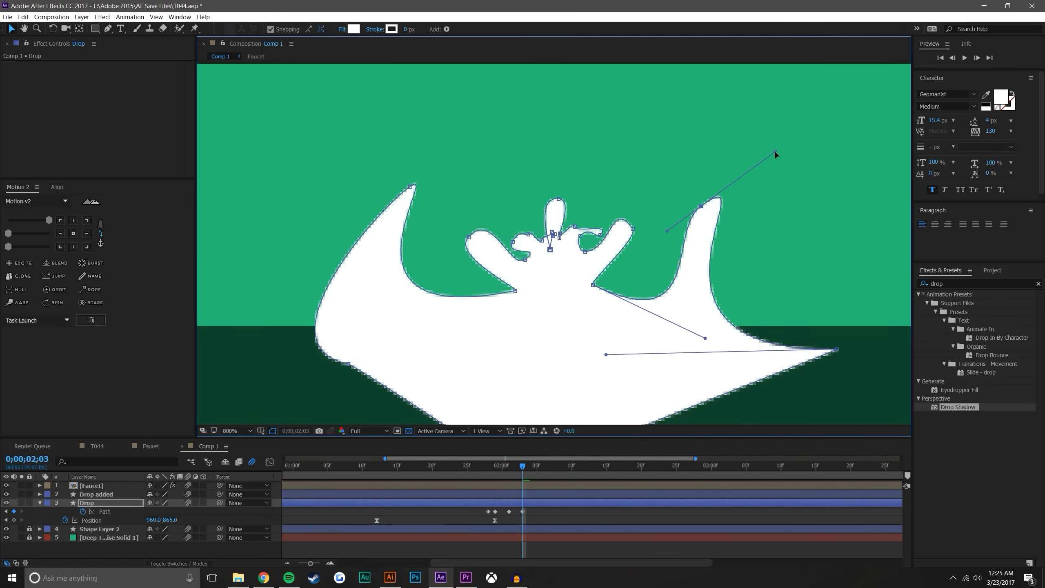
Adjust the outer right finger's curve handles so it becomes an inward-curving horn opposite the left one
{"action": "left_click_drag", "start_coordinate": [610, 358], "coordinate": [900, 348]}
{"action": "left_click_drag", "start_coordinate": [706, 341], "coordinate": [910, 360]}
{"action": "left_click_drag", "start_coordinate": [755, 153], "coordinate": [696, 191]}
{"action": "left_click_drag", "start_coordinate": [647, 236], "coordinate": [647, 233]}
{"action": "scroll", "coordinate": [804, 348], "scroll_direction": "down", "scroll_amount": 1}
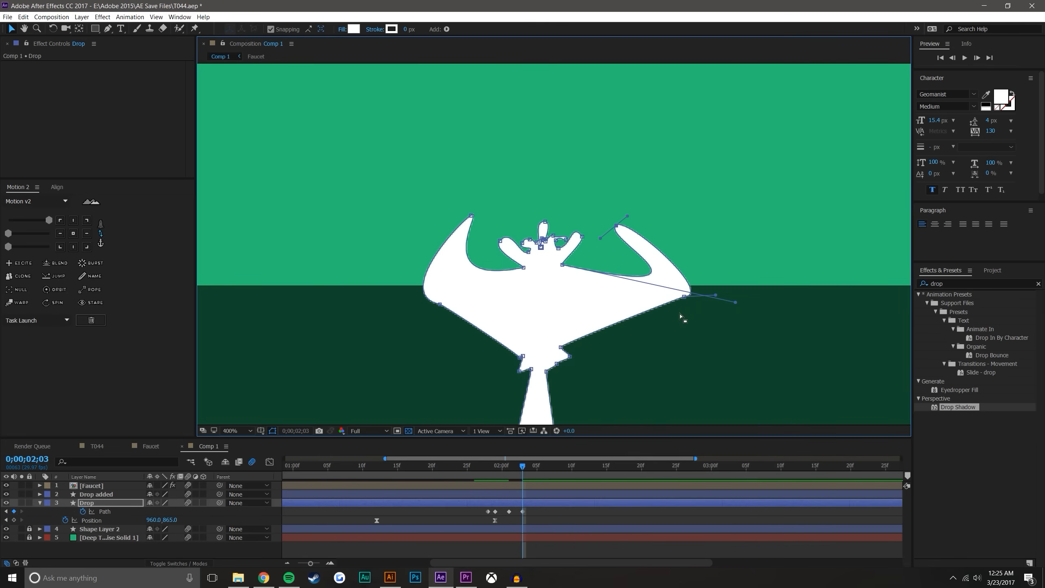
{"action": "left_click_drag", "start_coordinate": [735, 303], "coordinate": [679, 293]}
{"action": "scroll", "coordinate": [508, 280], "scroll_direction": "up", "scroll_amount": 2}
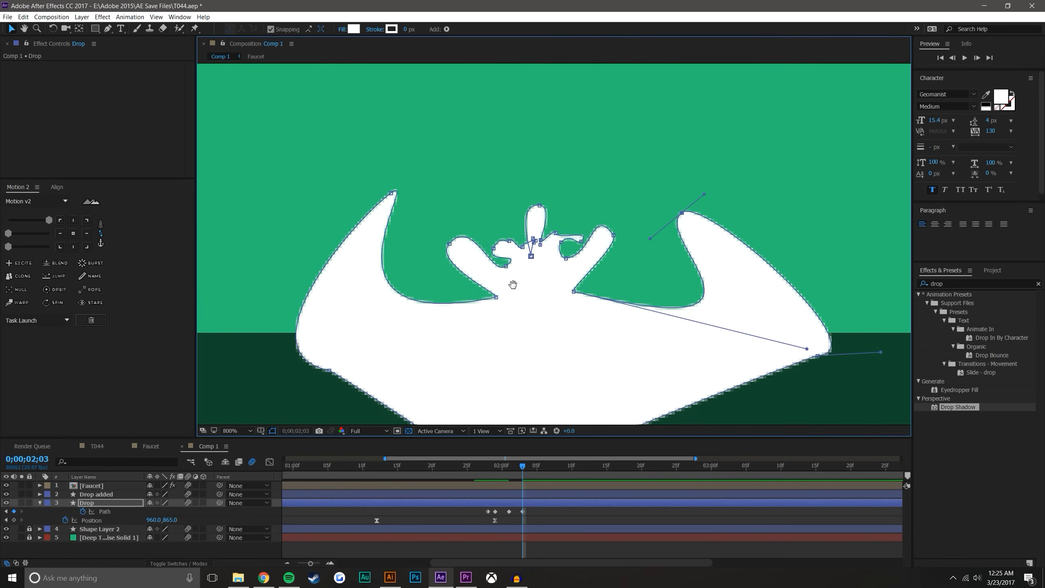
Lower the valleys between the outer horns and the inner fingers to about the surface line
{"action": "left_click_drag", "start_coordinate": [506, 299], "coordinate": [500, 332]}
{"action": "left_click_drag", "start_coordinate": [580, 297], "coordinate": [591, 338]}
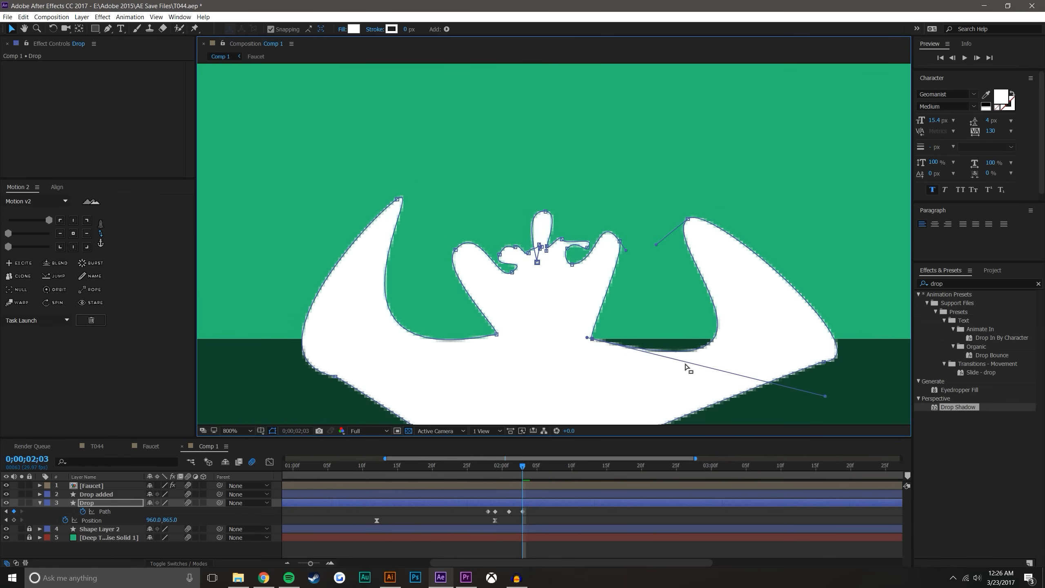
{"action": "left_click_drag", "start_coordinate": [826, 396], "coordinate": [822, 355]}
{"action": "left_click_drag", "start_coordinate": [592, 338], "coordinate": [596, 334]}
{"action": "left_click_drag", "start_coordinate": [497, 335], "coordinate": [497, 329]}
Push both inner finger tips outward and down, and lower the valleys on their inner sides
{"action": "left_click_drag", "start_coordinate": [456, 249], "coordinate": [413, 323]}
{"action": "left_click_drag", "start_coordinate": [620, 242], "coordinate": [660, 314]}
{"action": "left_click_drag", "start_coordinate": [572, 264], "coordinate": [577, 308]}
{"action": "left_click_drag", "start_coordinate": [428, 288], "coordinate": [421, 301]}
{"action": "left_click_drag", "start_coordinate": [512, 272], "coordinate": [516, 309]}
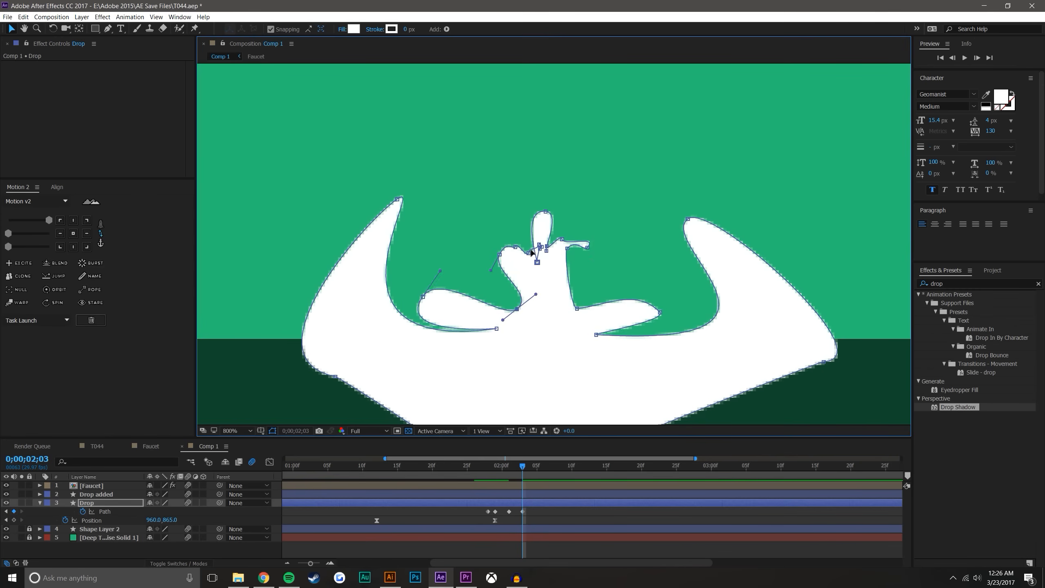
Sink the points left of the central finger to the surface and reshape the inner left finger into a peaked lobe
{"action": "left_click_drag", "start_coordinate": [529, 253], "coordinate": [532, 340]}
{"action": "left_click_drag", "start_coordinate": [537, 262], "coordinate": [540, 349]}
{"action": "left_click", "coordinate": [577, 249]}
{"action": "left_click_drag", "start_coordinate": [511, 247], "coordinate": [441, 266]}
{"action": "left_click_drag", "start_coordinate": [516, 247], "coordinate": [535, 350]}
{"action": "left_click_drag", "start_coordinate": [516, 309], "coordinate": [394, 287]}
{"action": "left_click_drag", "start_coordinate": [497, 328], "coordinate": [486, 342]}
{"action": "left_click_drag", "start_coordinate": [420, 301], "coordinate": [427, 327]}
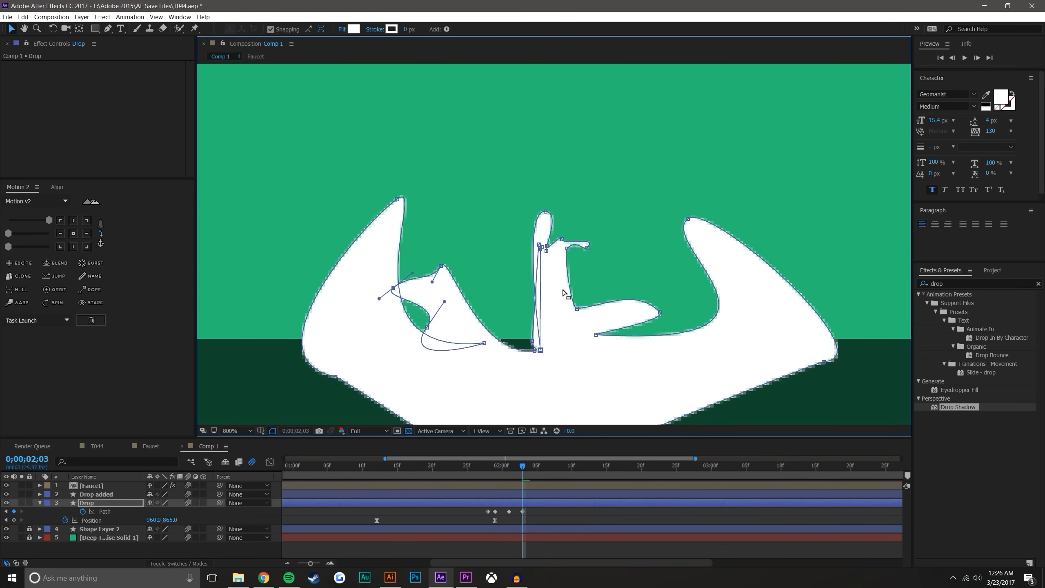
Lower the inner right finger and the small points right of the central finger toward the surface
{"action": "left_click_drag", "start_coordinate": [660, 313], "coordinate": [700, 324]}
{"action": "left_click_drag", "start_coordinate": [596, 335], "coordinate": [590, 359]}
{"action": "left_click_drag", "start_coordinate": [588, 248], "coordinate": [592, 249]}
{"action": "left_click_drag", "start_coordinate": [577, 308], "coordinate": [579, 341]}
{"action": "left_click_drag", "start_coordinate": [592, 250], "coordinate": [607, 312]}
{"action": "left_click_drag", "start_coordinate": [563, 238], "coordinate": [575, 310]}
Collapse the central finger's remaining points down and to the left into the base of the splash
{"action": "left_click_drag", "start_coordinate": [540, 350], "coordinate": [493, 268]}
{"action": "left_click_drag", "start_coordinate": [532, 341], "coordinate": [517, 363]}
{"action": "left_click_drag", "start_coordinate": [540, 249], "coordinate": [451, 361]}
{"action": "left_click_drag", "start_coordinate": [493, 268], "coordinate": [487, 371]}
{"action": "left_click_drag", "start_coordinate": [575, 310], "coordinate": [568, 379]}
{"action": "left_click_drag", "start_coordinate": [607, 312], "coordinate": [613, 342]}
{"action": "left_click_drag", "start_coordinate": [546, 251], "coordinate": [554, 298]}
{"action": "left_click_drag", "start_coordinate": [545, 212], "coordinate": [503, 303]}
{"action": "left_click_drag", "start_coordinate": [546, 246], "coordinate": [516, 291]}
{"action": "left_click_drag", "start_coordinate": [520, 303], "coordinate": [495, 306]}
Advance to 0;00;02;05, select the Drop path and drop both outer horn tips below the surface line
{"action": "left_click", "coordinate": [189, 550]}
{"action": "key", "text": "Page_Up"}
{"action": "key", "text": "Page_Down"}
{"action": "key", "text": "Page_Down"}
{"action": "key", "text": "Page_Down"}
{"action": "left_click", "coordinate": [87, 503]}
{"action": "left_click_drag", "start_coordinate": [398, 197], "coordinate": [346, 355]}
{"action": "left_click_drag", "start_coordinate": [688, 217], "coordinate": [800, 417]}
Reshape the central points into one tall spike and draw the right-hand points in toward it
{"action": "left_click_drag", "start_coordinate": [571, 329], "coordinate": [626, 200]}
{"action": "left_click_drag", "start_coordinate": [553, 298], "coordinate": [542, 163]}
{"action": "left_click_drag", "start_coordinate": [700, 323], "coordinate": [563, 298]}
{"action": "left_click_drag", "start_coordinate": [663, 299], "coordinate": [554, 303]}
{"action": "left_click_drag", "start_coordinate": [626, 200], "coordinate": [548, 260]}
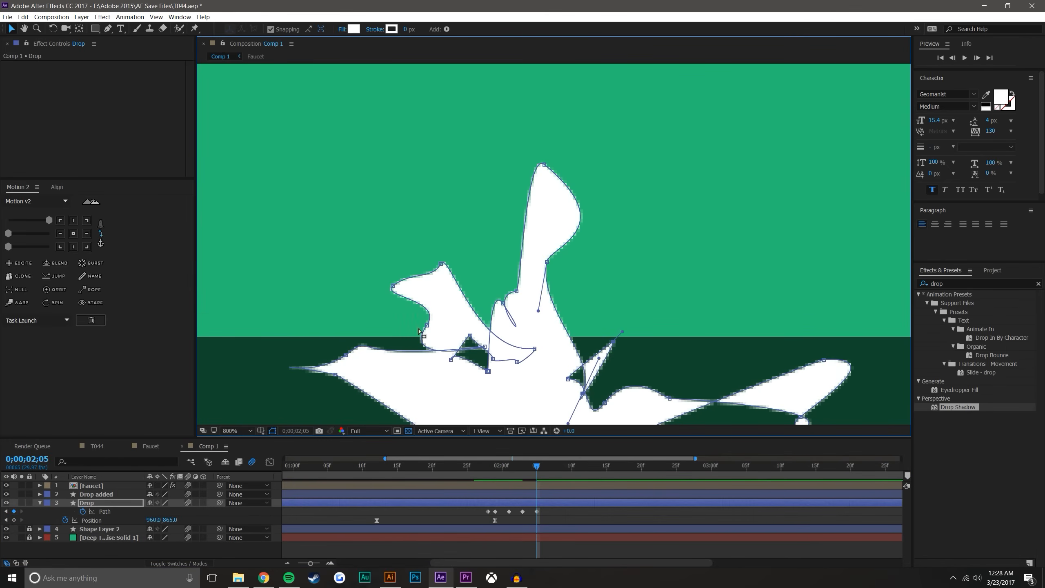
Flatten the inner left lobe by pulling its points down and outward below the surface line
{"action": "left_click_drag", "start_coordinate": [441, 263], "coordinate": [398, 359]}
{"action": "left_click_drag", "start_coordinate": [427, 325], "coordinate": [330, 349]}
{"action": "left_click_drag", "start_coordinate": [393, 285], "coordinate": [232, 386]}
{"action": "left_click_drag", "start_coordinate": [331, 349], "coordinate": [261, 365]}
Shift the point beside the tall spike to the left and turn on the proportional grid
{"action": "scroll", "coordinate": [576, 247], "scroll_direction": "down", "scroll_amount": 1}
{"action": "left_click_drag", "start_coordinate": [589, 202], "coordinate": [537, 203]}
{"action": "left_click", "coordinate": [260, 430]}
{"action": "left_click", "coordinate": [288, 471]}
Adjust the tall spike's upper point and spread its lower points outward and down toward the surface
{"action": "left_click_drag", "start_coordinate": [533, 210], "coordinate": [515, 206]}
{"action": "left_click_drag", "start_coordinate": [533, 307], "coordinate": [488, 364]}
{"action": "left_click_drag", "start_coordinate": [480, 310], "coordinate": [557, 366]}
{"action": "left_click_drag", "start_coordinate": [547, 294], "coordinate": [586, 309]}
{"action": "left_click", "coordinate": [593, 306]}
Move the last Path keyframe to 0;00;02;07 and sink the spike and right-hand points below the surface at 0;00;02;10
{"action": "left_click_drag", "start_coordinate": [494, 466], "coordinate": [551, 511]}
{"action": "left_click", "coordinate": [571, 466]}
{"action": "left_click_drag", "start_coordinate": [539, 206], "coordinate": [542, 336]}
{"action": "left_click_drag", "start_coordinate": [699, 354], "coordinate": [625, 314]}
{"action": "left_click_drag", "start_coordinate": [538, 338], "coordinate": [548, 320]}
{"action": "key", "text": "Page_Down"}
{"action": "left_click", "coordinate": [453, 319]}
View the composition at 100%, end the work area just after the splash and preview from the start
{"action": "key", "text": "space"}
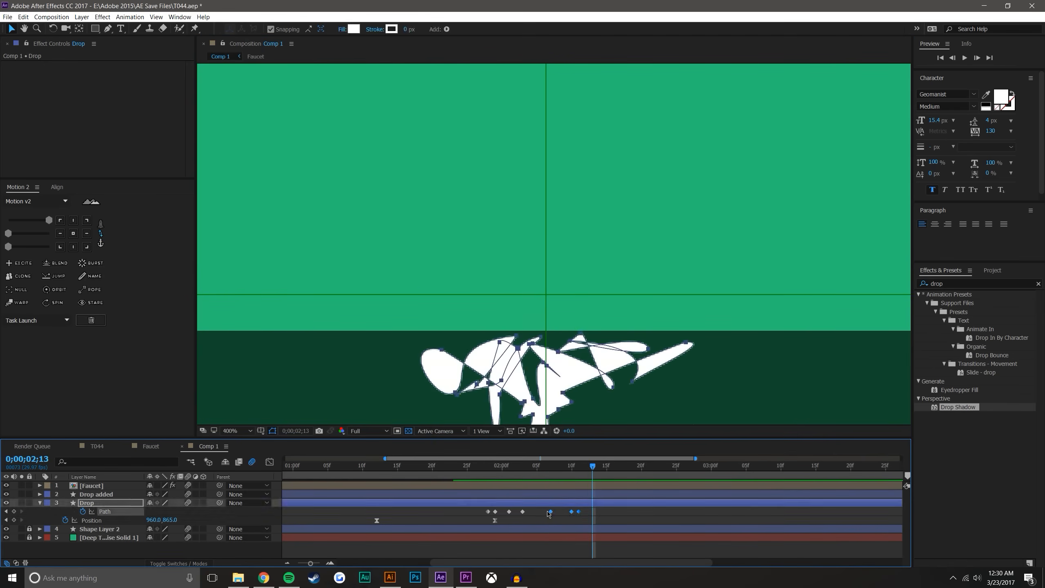
{"action": "key", "text": "slash"}
{"action": "key", "text": "space"}
{"action": "key", "text": "n"}
{"action": "key", "text": "minus"}
{"action": "key", "text": "Home"}
{"action": "key", "text": "space"}
{"action": "key", "text": "space"}
{"action": "key", "text": "equal"}
{"action": "key", "text": "equal"}
Step through the splash frames around 0;00;02;08 and undo the last two changes
{"action": "left_click_drag", "start_coordinate": [408, 466], "coordinate": [520, 511]}
{"action": "key", "text": "Page_Up"}
{"action": "key", "text": "Page_Down"}
{"action": "left_click", "coordinate": [478, 465]}
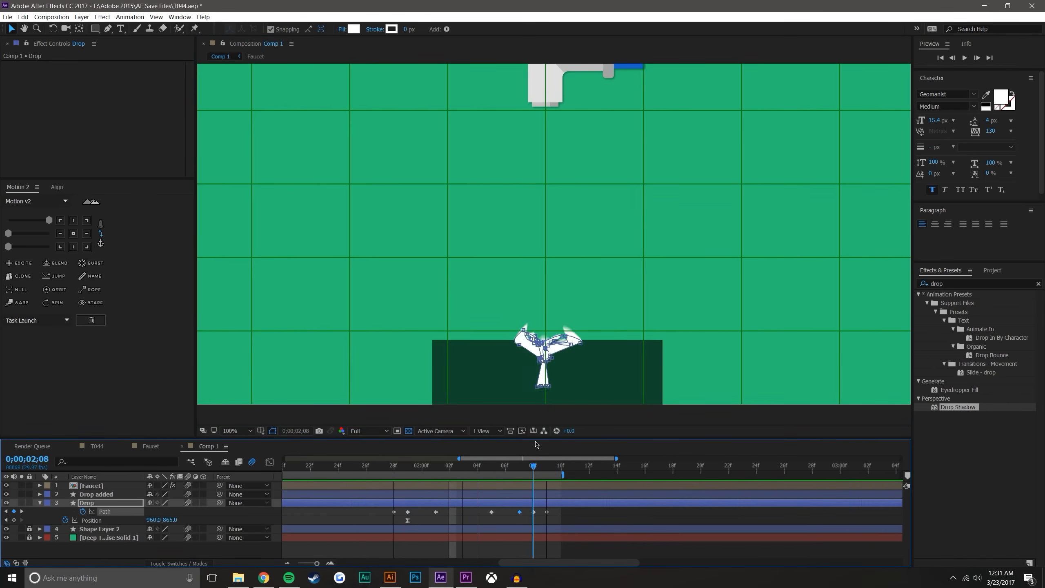
{"action": "key", "text": "ctrl+z"}
{"action": "key", "text": "ctrl+z"}
Preview the whole drip and splash from the start of the composition
{"action": "key", "text": "space"}
{"action": "key", "text": "Home"}
{"action": "key", "text": "minus"}
{"action": "key", "text": "minus"}
{"action": "key", "text": "space"}
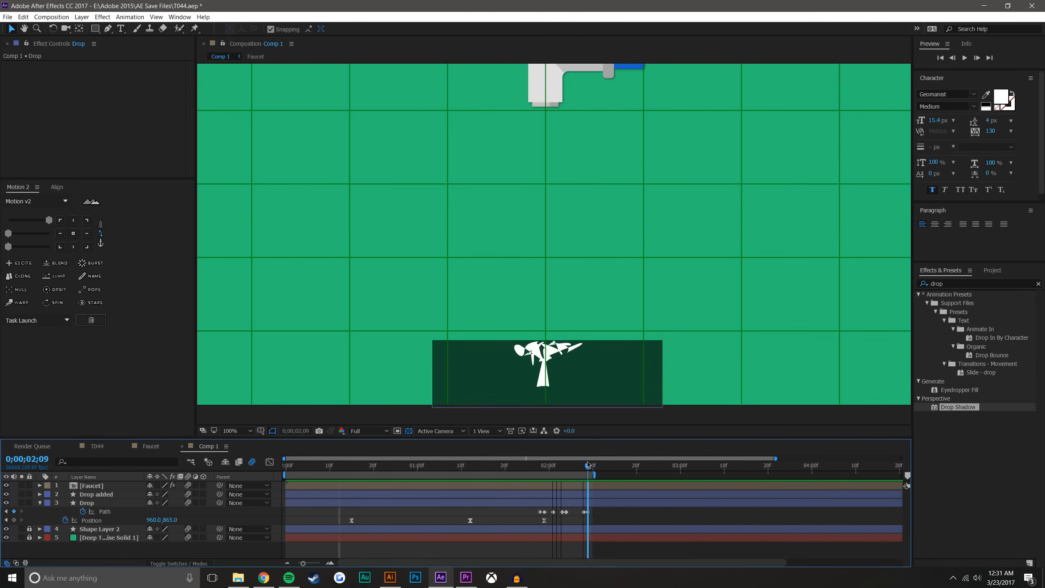
{"action": "key", "text": "space"}
Move the second-to-last Path keyframe earlier to 0;00;02;05 and preview the impact
{"action": "left_click_drag", "start_coordinate": [583, 512], "coordinate": [570, 512]}
{"action": "left_click", "coordinate": [578, 467]}
{"action": "left_click", "coordinate": [522, 466]}
{"action": "key", "text": "space"}
Shift the second-to-last Path keyframe to 0;00;02;06 and preview the splash again
{"action": "key", "text": "space"}
{"action": "left_click", "coordinate": [571, 467]}
{"action": "key", "text": "equal"}
{"action": "key", "text": "equal"}
{"action": "key", "text": "minus"}
{"action": "left_click_drag", "start_coordinate": [487, 512], "coordinate": [493, 512]}
{"action": "key", "text": "Page_Down"}
{"action": "key", "text": "Page_Down"}
{"action": "key", "text": "Page_Down"}
{"action": "key", "text": "space"}
{"action": "key", "text": "space"}
{"action": "left_click", "coordinate": [436, 466]}
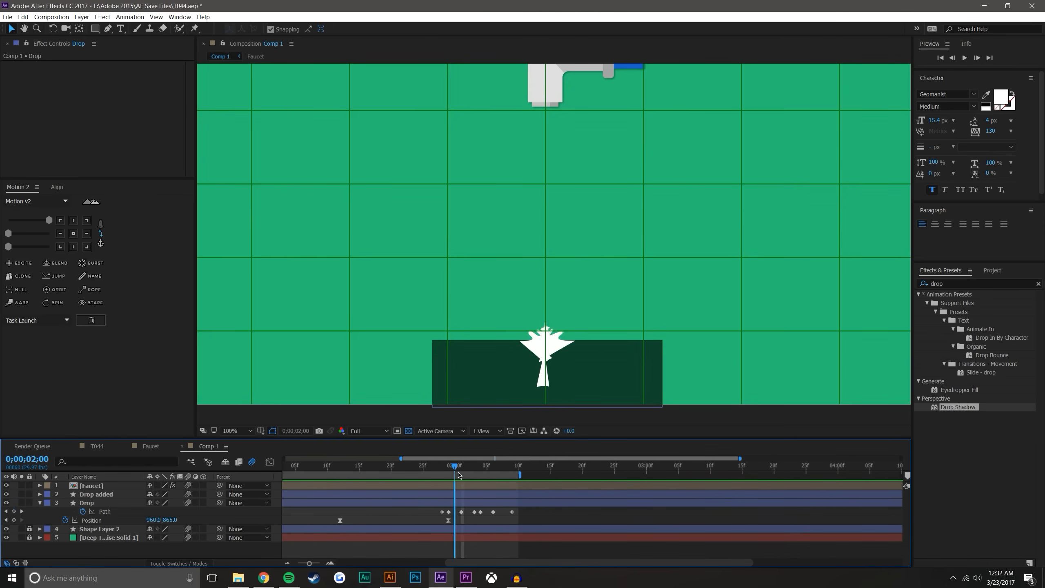
Delete the Path keyframes at 0;00;02;06 and 0;00;02;04, and move the last one to 0;00;02;07
{"action": "key", "text": "equal"}
{"action": "key", "text": "Page_Down"}
{"action": "key", "text": "Page_Down"}
{"action": "left_click_drag", "start_coordinate": [419, 473], "coordinate": [488, 470]}
{"action": "left_click", "coordinate": [513, 512]}
{"action": "key", "text": "Delete"}
{"action": "left_click_drag", "start_coordinate": [551, 511], "coordinate": [525, 511]}
{"action": "left_click", "coordinate": [487, 512]}
{"action": "key", "text": "Delete"}
Preview the retimed splash and examine its frames up close from the impact to about 0;00;02;03
{"action": "left_click_drag", "start_coordinate": [461, 468], "coordinate": [372, 465]}
{"action": "left_click", "coordinate": [966, 58]}
{"action": "left_click_drag", "start_coordinate": [413, 465], "coordinate": [474, 467]}
{"action": "scroll", "coordinate": [556, 355], "scroll_direction": "up", "scroll_amount": 1}
{"action": "left_click_drag", "start_coordinate": [560, 320], "coordinate": [561, 185]}
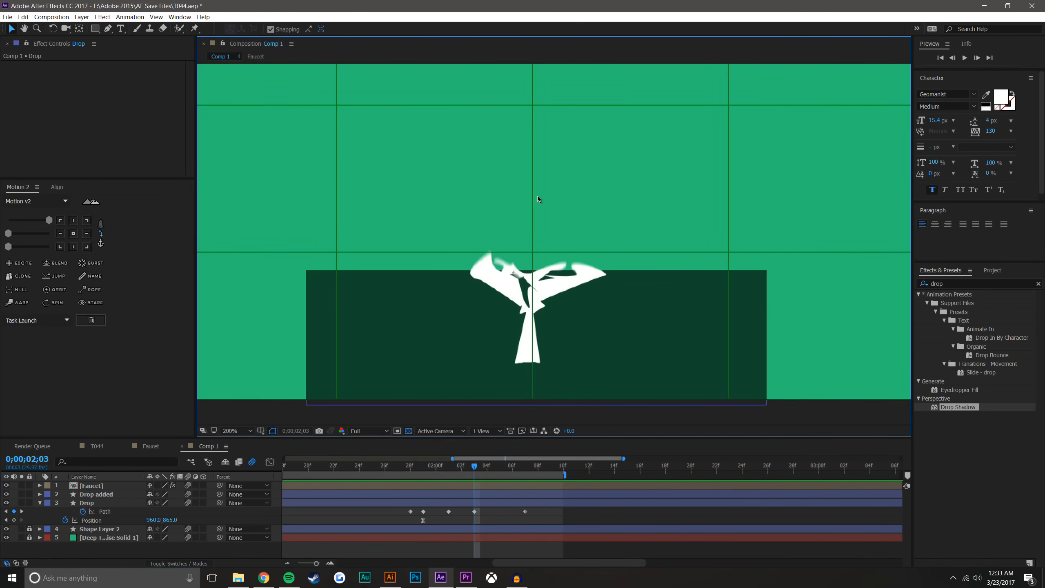
{"action": "left_click_drag", "start_coordinate": [410, 466], "coordinate": [436, 466]}
{"action": "scroll", "coordinate": [556, 307], "scroll_direction": "up", "scroll_amount": 2}
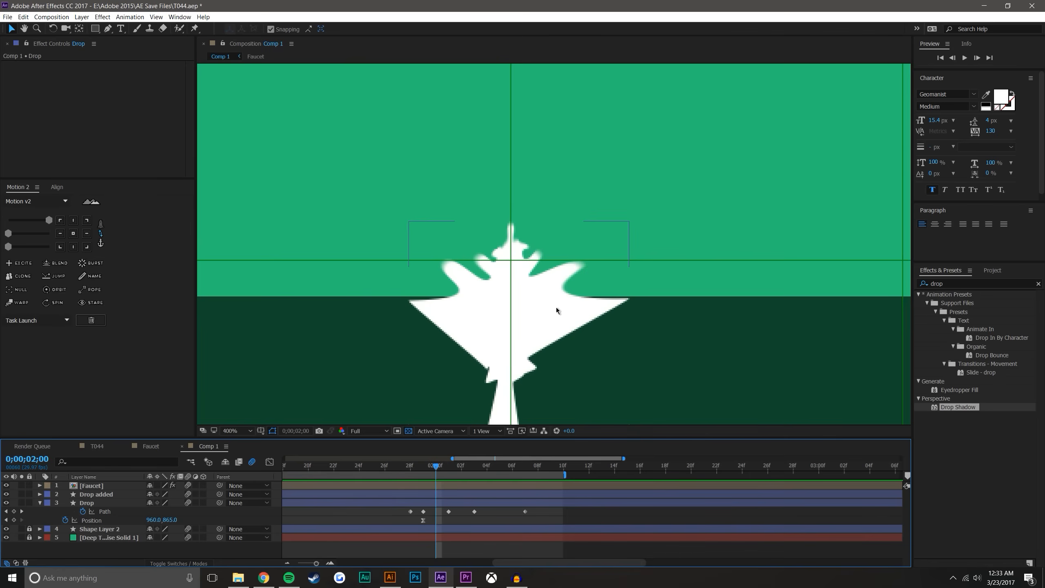
{"action": "left_click", "coordinate": [419, 467]}
{"action": "left_click_drag", "start_coordinate": [428, 469], "coordinate": [462, 468]}
Turn off motion blur for the composition and return to the impact frame at 0;00;01;29
{"action": "left_click", "coordinate": [253, 462]}
{"action": "left_click", "coordinate": [410, 468]}
{"action": "left_click_drag", "start_coordinate": [409, 465], "coordinate": [423, 466]}
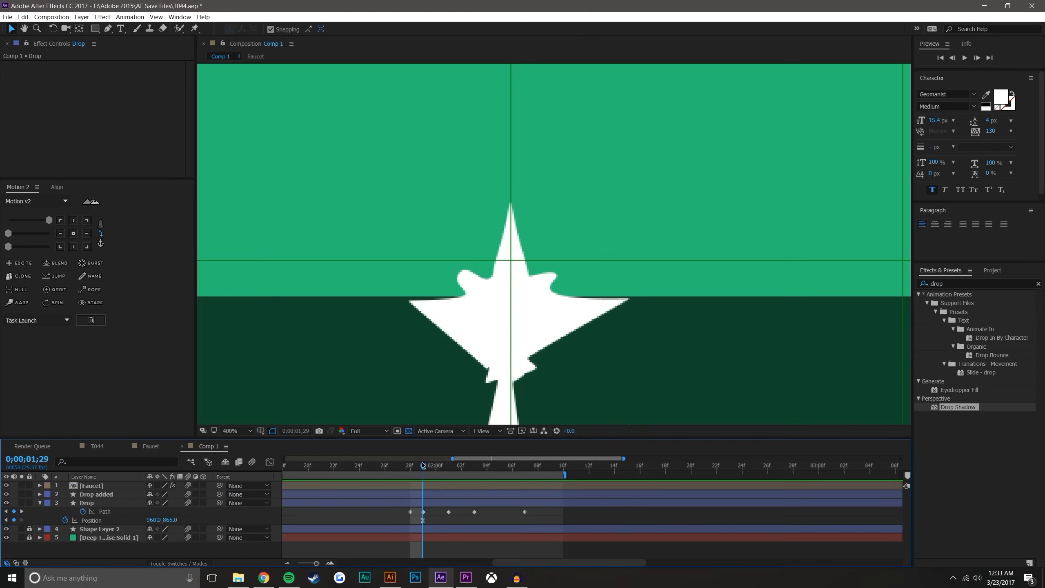
Select the Drop layer and examine its outline frame by frame up to 0;00;02;03
{"action": "left_click", "coordinate": [86, 502]}
{"action": "key", "text": "period"}
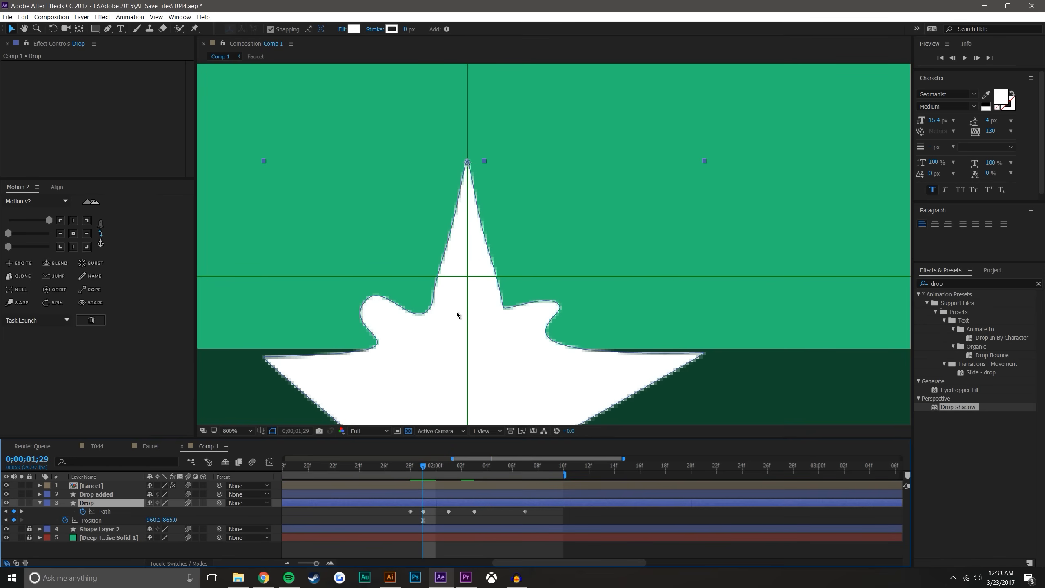
{"action": "left_click", "coordinate": [437, 471]}
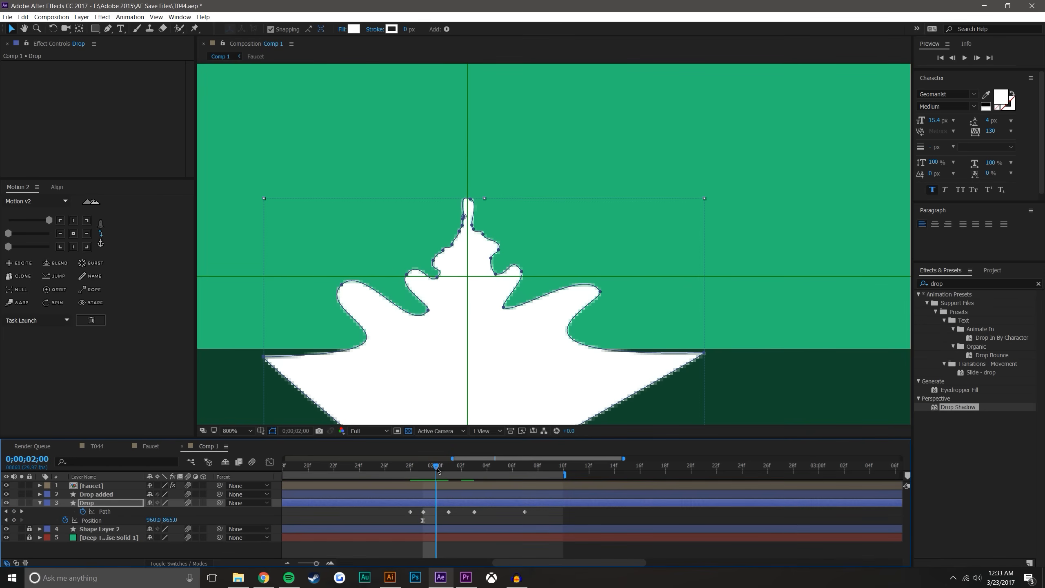
{"action": "left_click", "coordinate": [446, 469]}
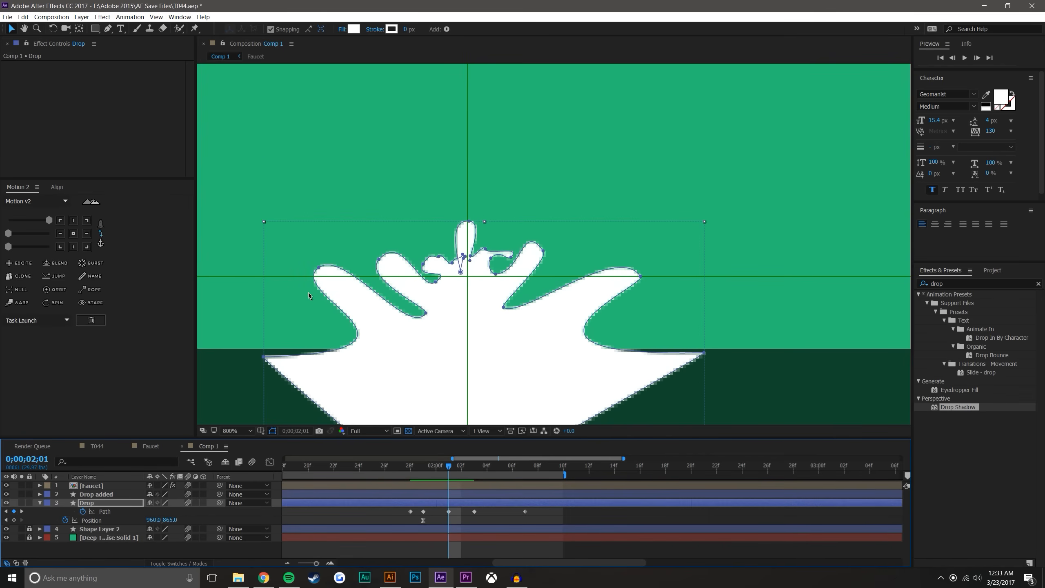
{"action": "left_click_drag", "start_coordinate": [449, 469], "coordinate": [472, 466]}
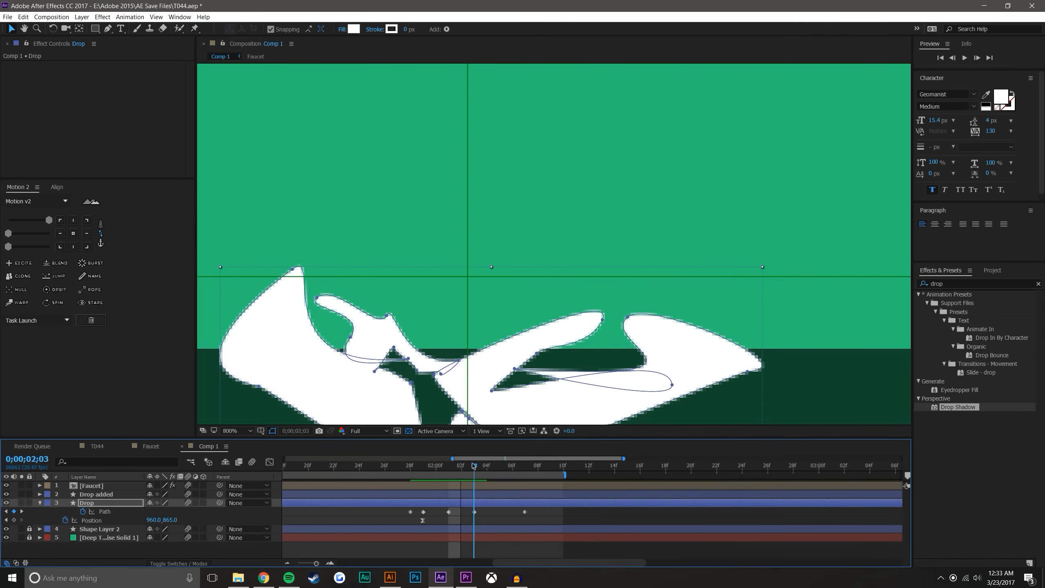
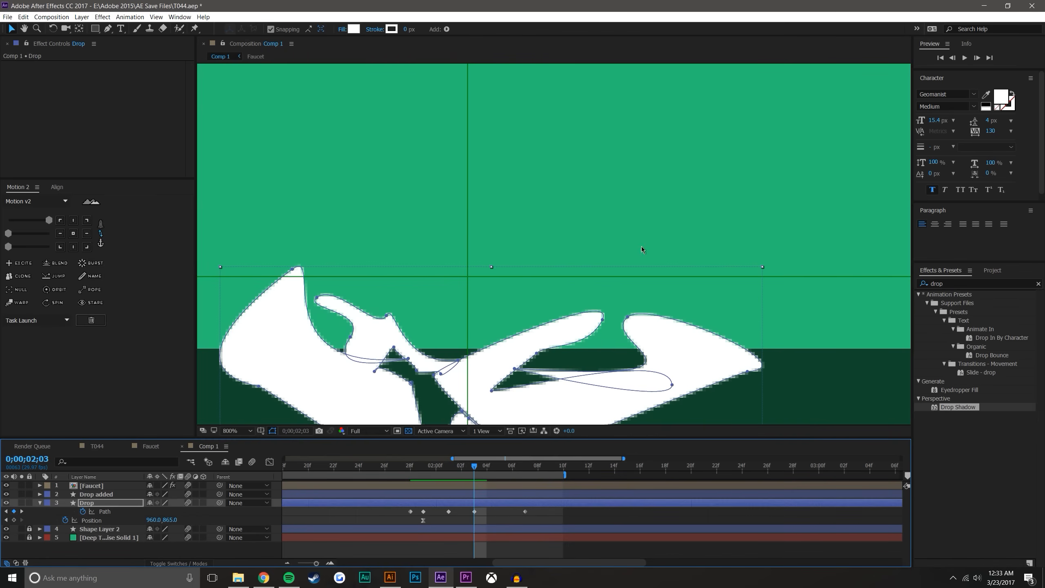
Delete the Drop layer's Path keyframe at 0;00;02;07, keeping the current time on that frame
{"action": "mouse_move", "coordinate": [477, 469]}
{"action": "left_mouse_down"}
{"action": "mouse_move", "coordinate": [527, 472]}
{"action": "mouse_move", "coordinate": [475, 472]}
{"action": "left_mouse_up"}
{"action": "left_click", "coordinate": [525, 500]}
{"action": "left_click", "coordinate": [525, 471]}
{"action": "key", "text": "comma"}
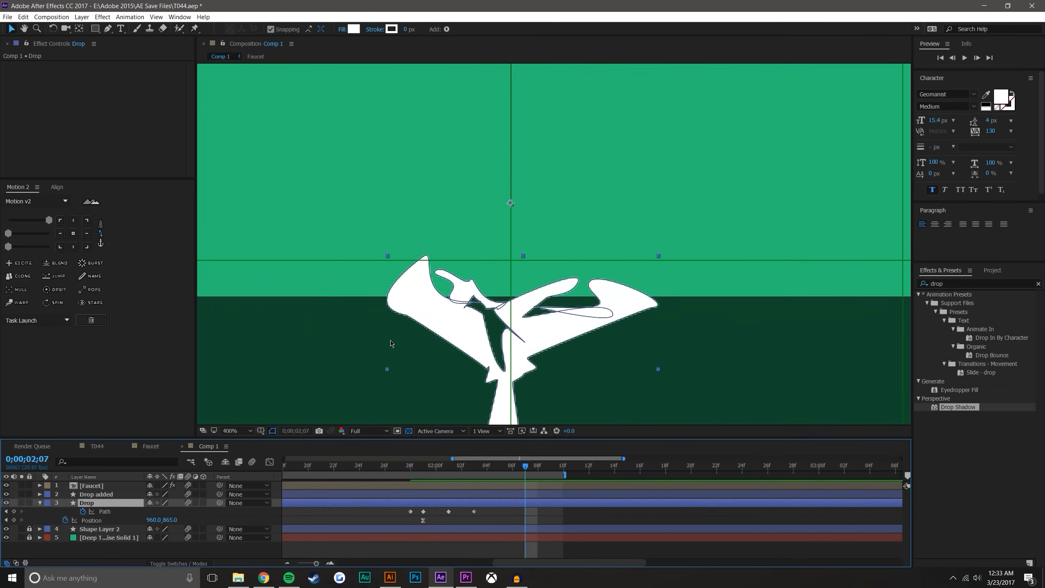
At 0;00;02;07, stretch the splash's left lobe outward and pull its upper points down to the surface line
{"action": "left_click", "coordinate": [432, 317]}
{"action": "left_click_drag", "start_coordinate": [405, 316], "coordinate": [335, 335]}
{"action": "left_click_drag", "start_coordinate": [423, 256], "coordinate": [317, 305]}
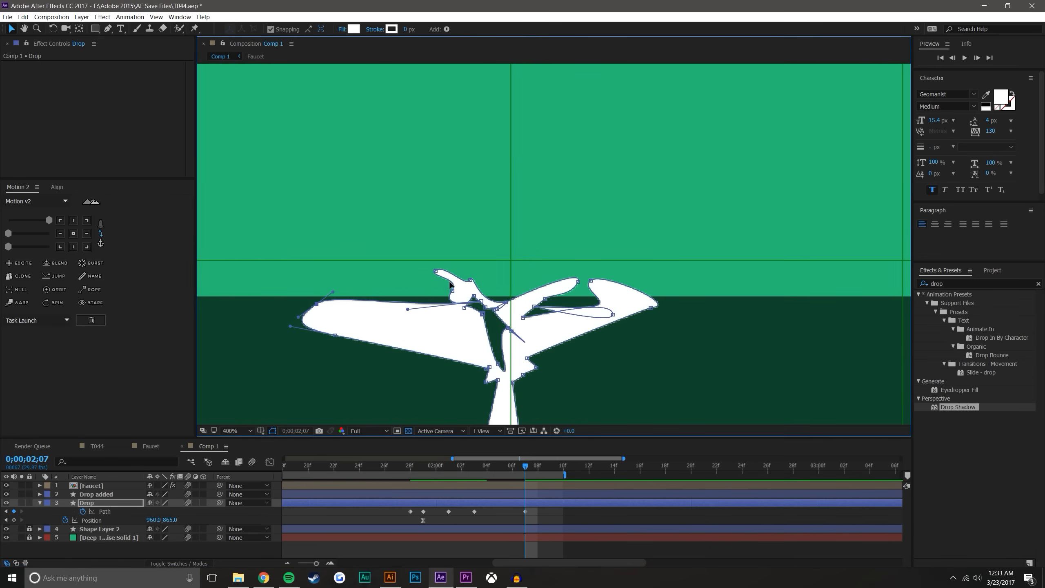
{"action": "left_click_drag", "start_coordinate": [435, 272], "coordinate": [346, 311]}
{"action": "left_click_drag", "start_coordinate": [452, 291], "coordinate": [420, 319]}
{"action": "left_click_drag", "start_coordinate": [472, 281], "coordinate": [447, 303]}
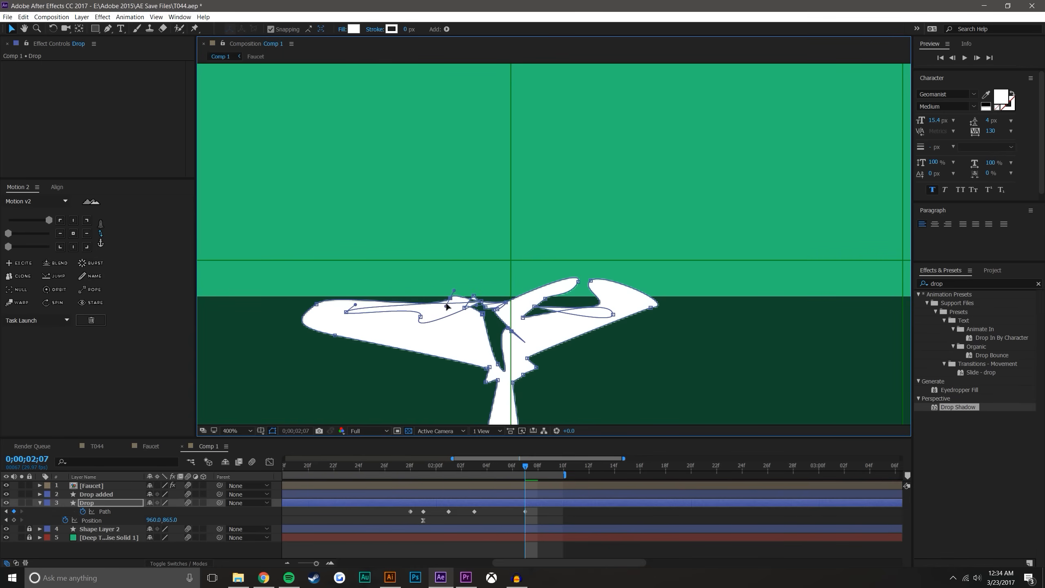
Stretch the splash's right tip outward and lower the two upper right points to the surface line at 0;00;02;07
{"action": "left_click_drag", "start_coordinate": [651, 308], "coordinate": [756, 320]}
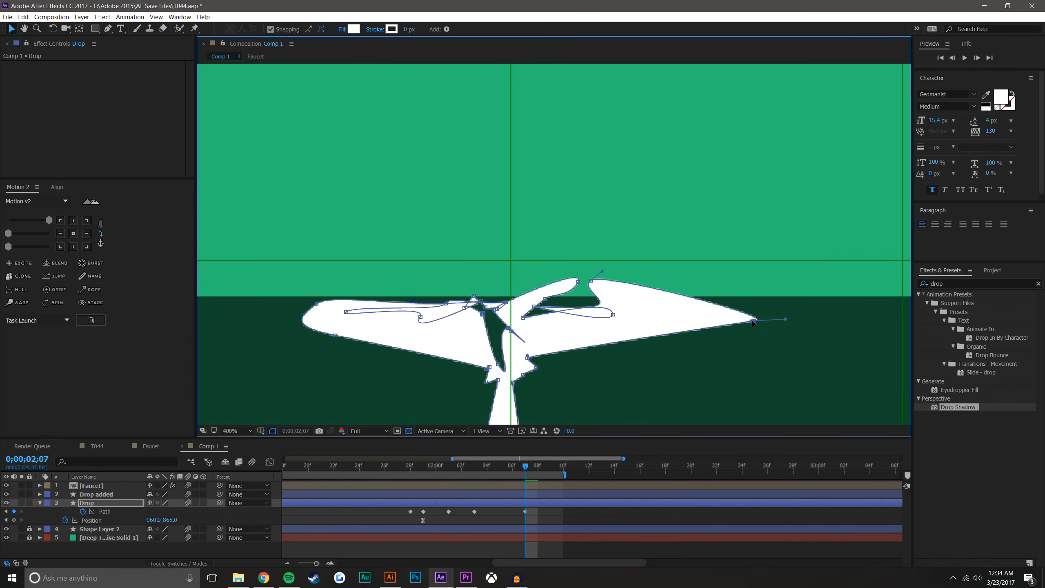
{"action": "left_click_drag", "start_coordinate": [591, 281], "coordinate": [628, 317]}
{"action": "left_click_drag", "start_coordinate": [578, 281], "coordinate": [612, 309]}
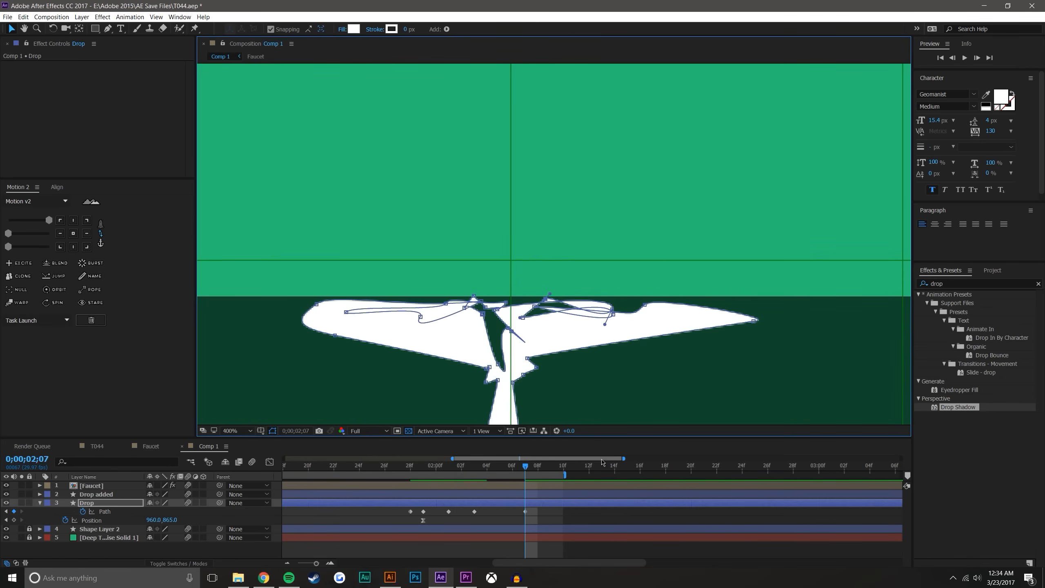
{"action": "left_click", "coordinate": [582, 526]}
At 0;00;02;02, reshape the splash's central notch by moving its inner points down and right, and preview the result
{"action": "left_click_drag", "start_coordinate": [399, 469], "coordinate": [466, 458]}
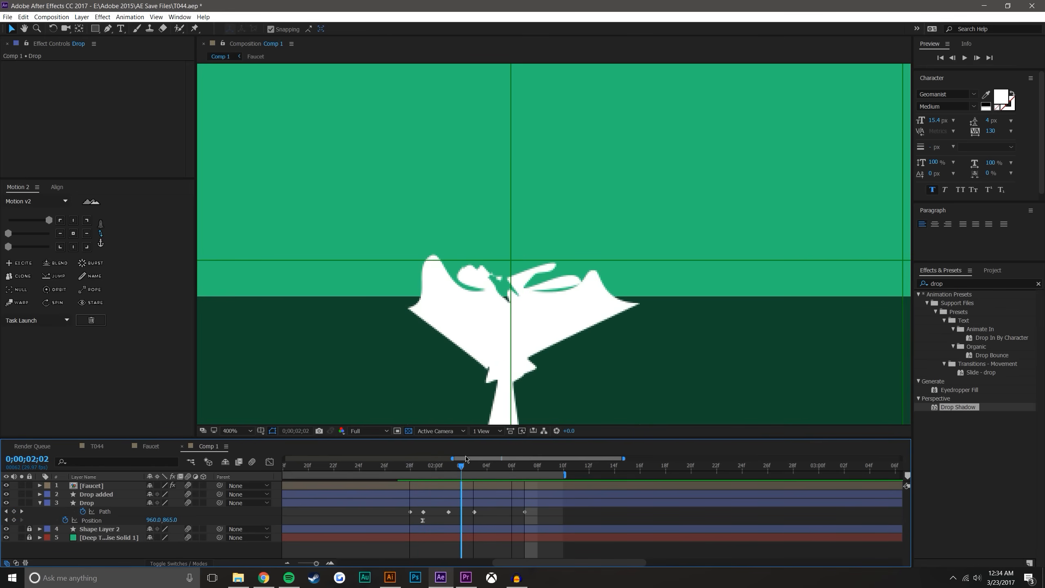
{"action": "left_click", "coordinate": [474, 511]}
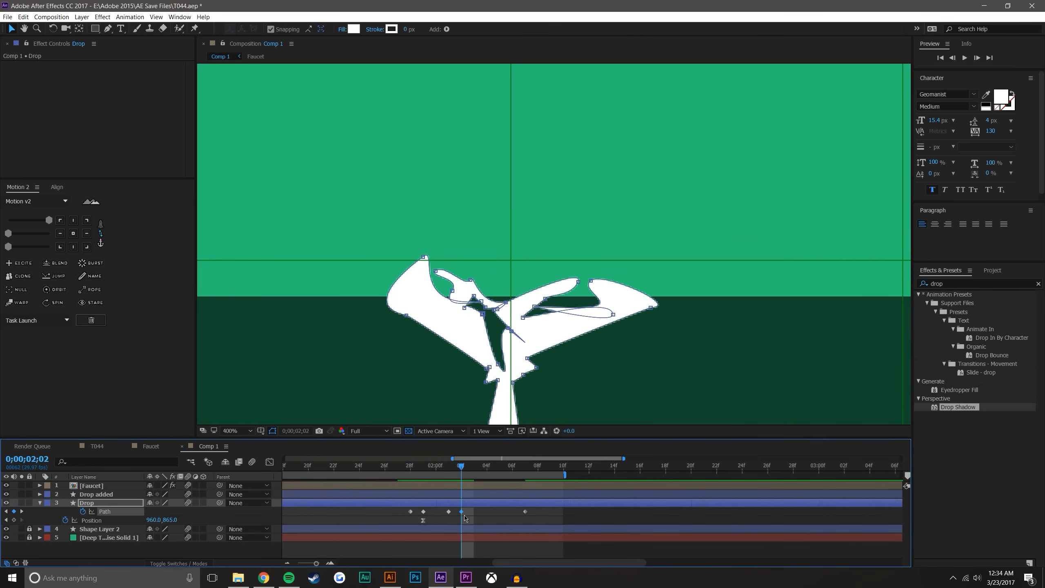
{"action": "double_click", "coordinate": [495, 344]}
{"action": "key", "text": "period"}
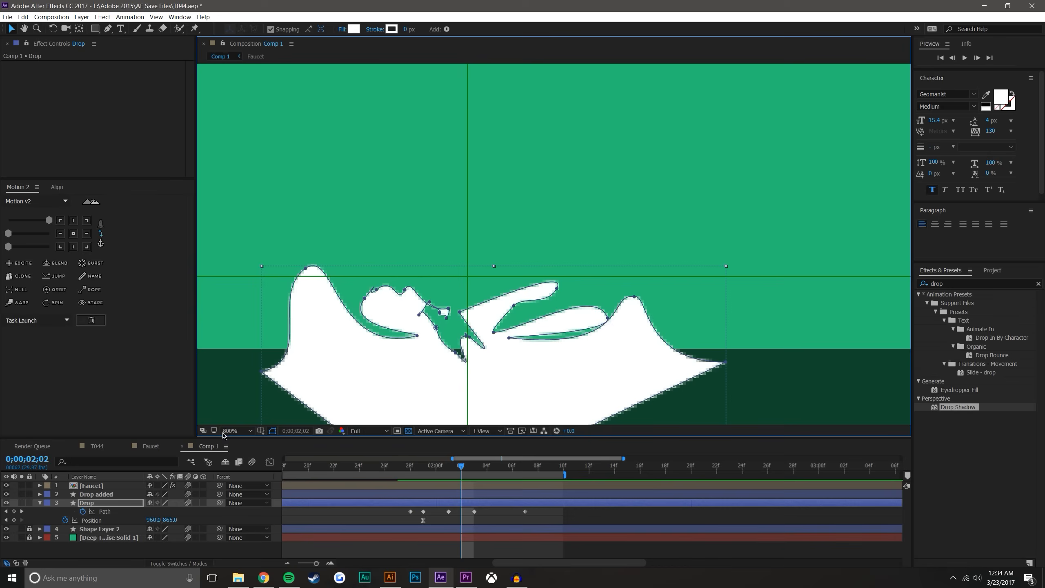
{"action": "left_click_drag", "start_coordinate": [436, 328], "coordinate": [480, 380]}
{"action": "left_click_drag", "start_coordinate": [480, 329], "coordinate": [495, 359]}
{"action": "left_click_drag", "start_coordinate": [420, 316], "coordinate": [475, 315]}
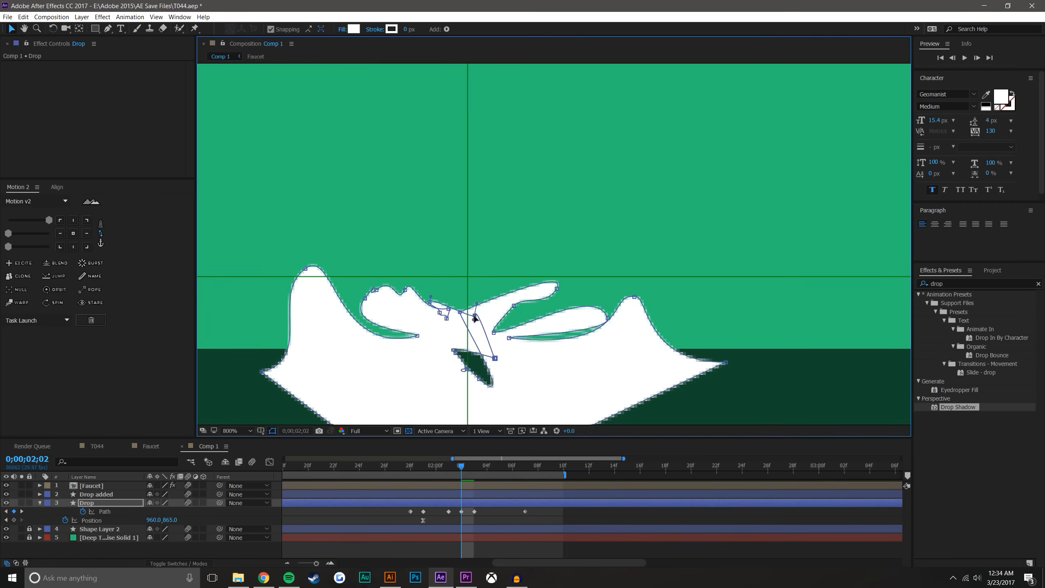
{"action": "left_click", "coordinate": [572, 512]}
{"action": "left_click_drag", "start_coordinate": [405, 466], "coordinate": [492, 477]}
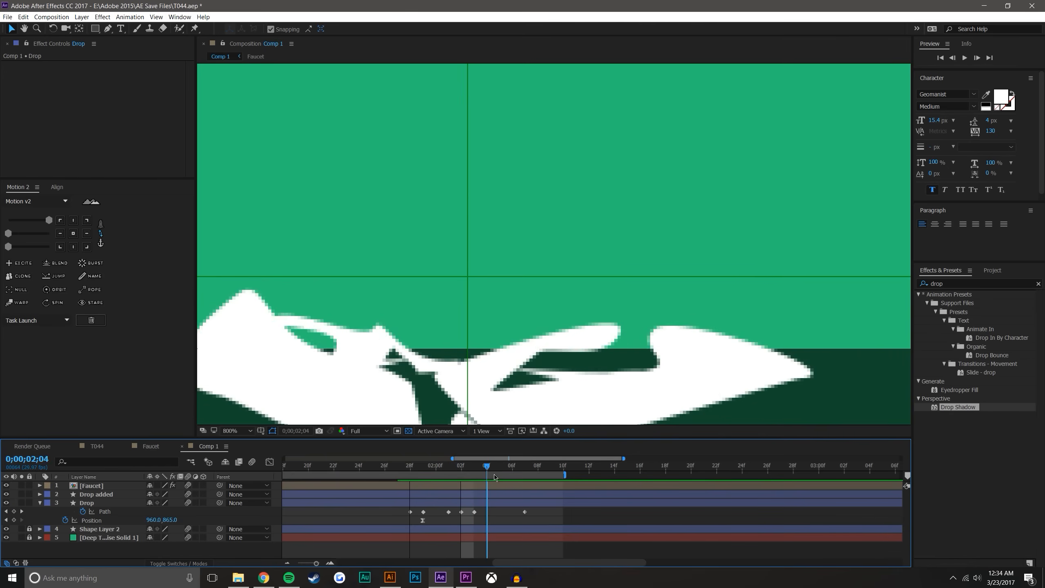
{"action": "key", "text": "space"}
{"action": "key", "text": "space"}
{"action": "key", "text": "comma"}
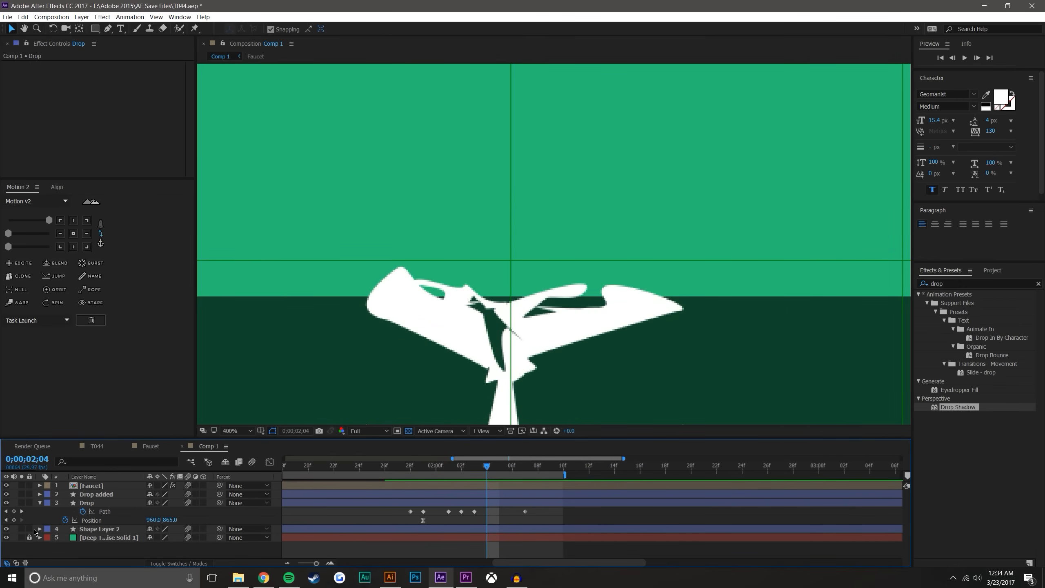
Unlock Shape Layer 2, set its opacity to 100%, and move it directly above the Drop added layer
{"action": "left_click", "coordinate": [29, 528]}
{"action": "left_click", "coordinate": [99, 528]}
{"action": "key", "text": "t"}
{"action": "left_click_drag", "start_coordinate": [150, 540], "coordinate": [193, 540]}
{"action": "left_click_drag", "start_coordinate": [101, 531], "coordinate": [101, 492]}
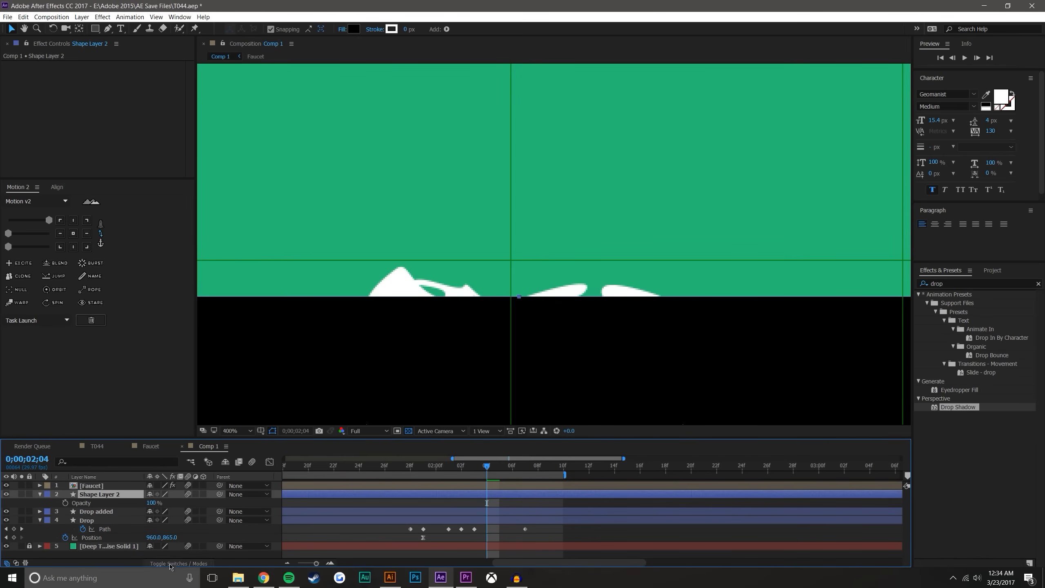
Place the Drop layer directly beneath Shape Layer 2 and set its track matte to Alpha Inverted Matte "Shape Layer 2"
{"action": "left_click", "coordinate": [168, 563]}
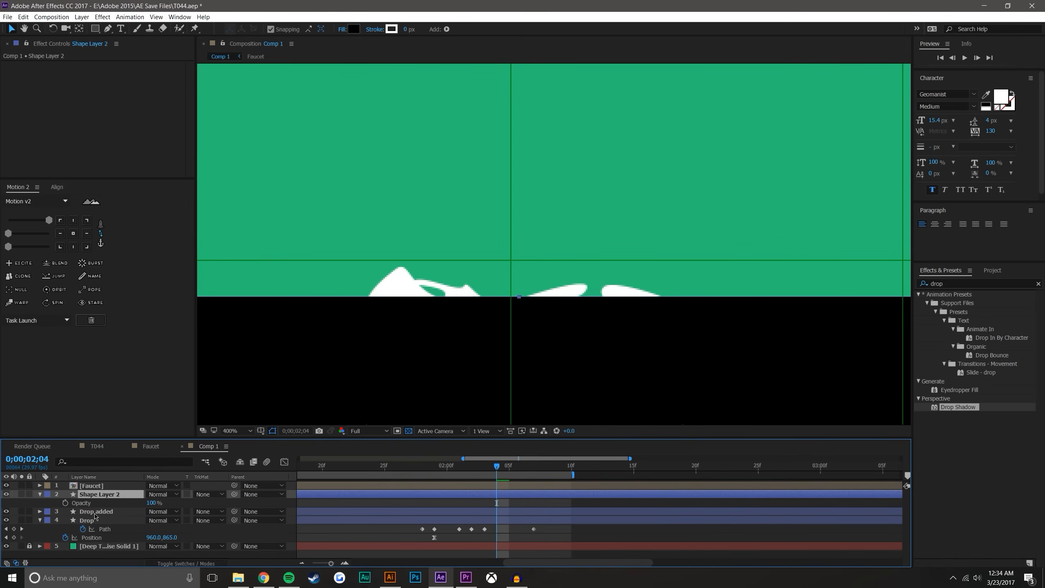
{"action": "left_click_drag", "start_coordinate": [85, 521], "coordinate": [88, 510]}
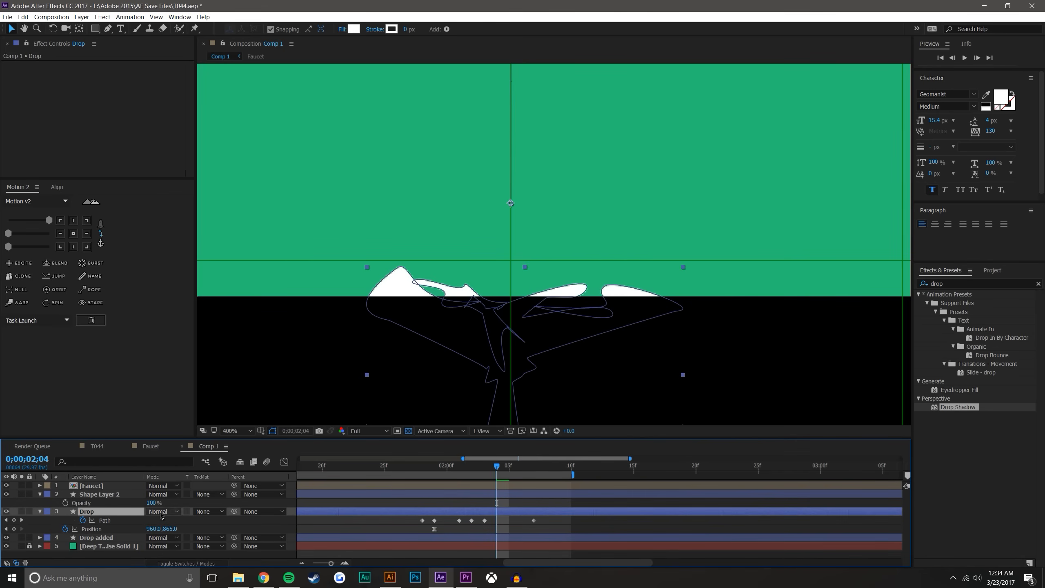
{"action": "left_click", "coordinate": [208, 511]}
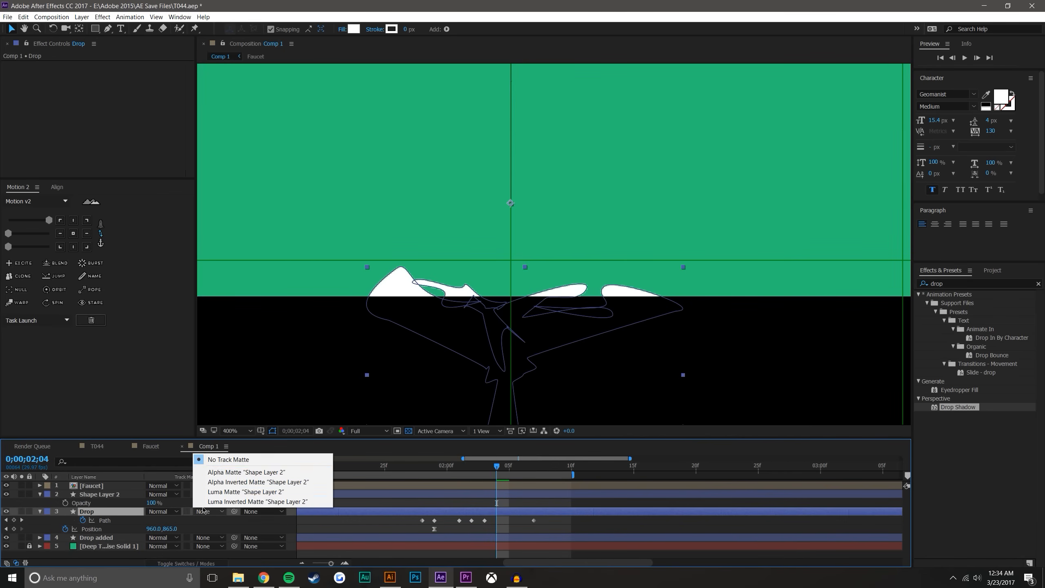
{"action": "left_click", "coordinate": [218, 472]}
{"action": "left_click", "coordinate": [223, 511]}
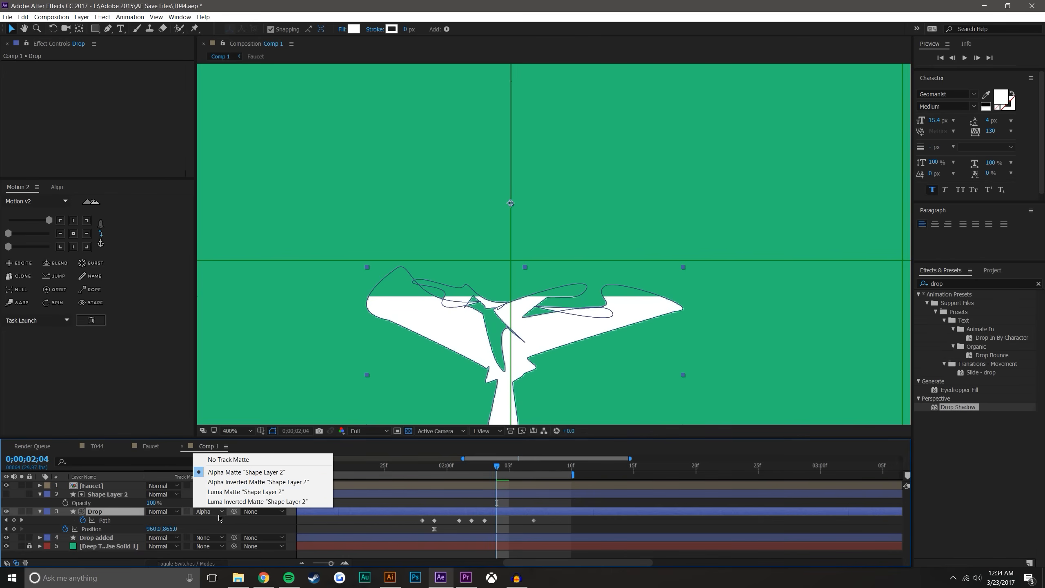
{"action": "left_click", "coordinate": [238, 483]}
Preview the matted splash with the whole faucet in view and examine its frames up close, returning to 0;00;02;00
{"action": "scroll", "coordinate": [516, 343], "scroll_direction": "down", "scroll_amount": 1}
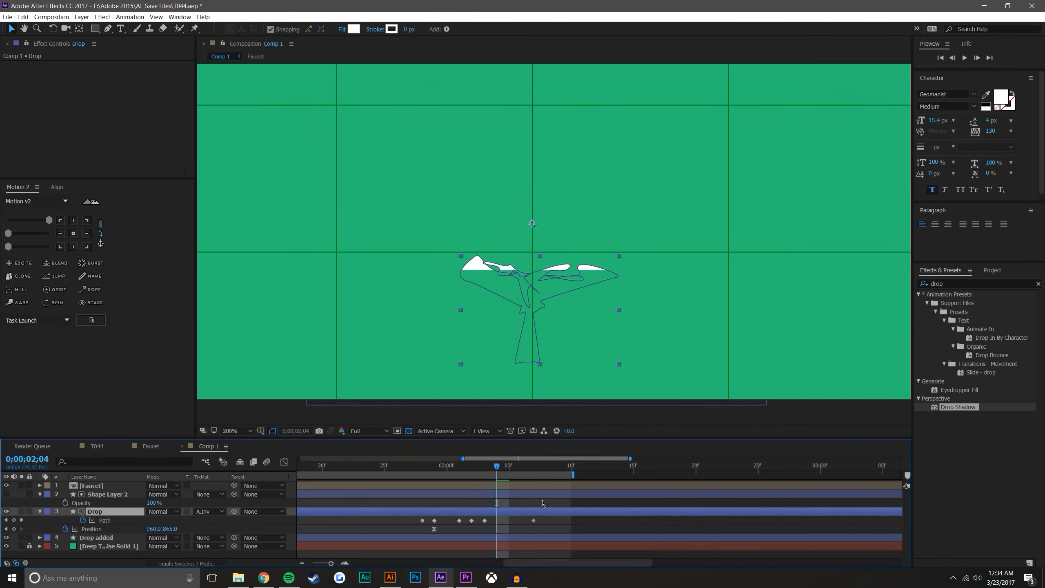
{"action": "left_click", "coordinate": [581, 536]}
{"action": "scroll", "coordinate": [547, 334], "scroll_direction": "down", "scroll_amount": 1}
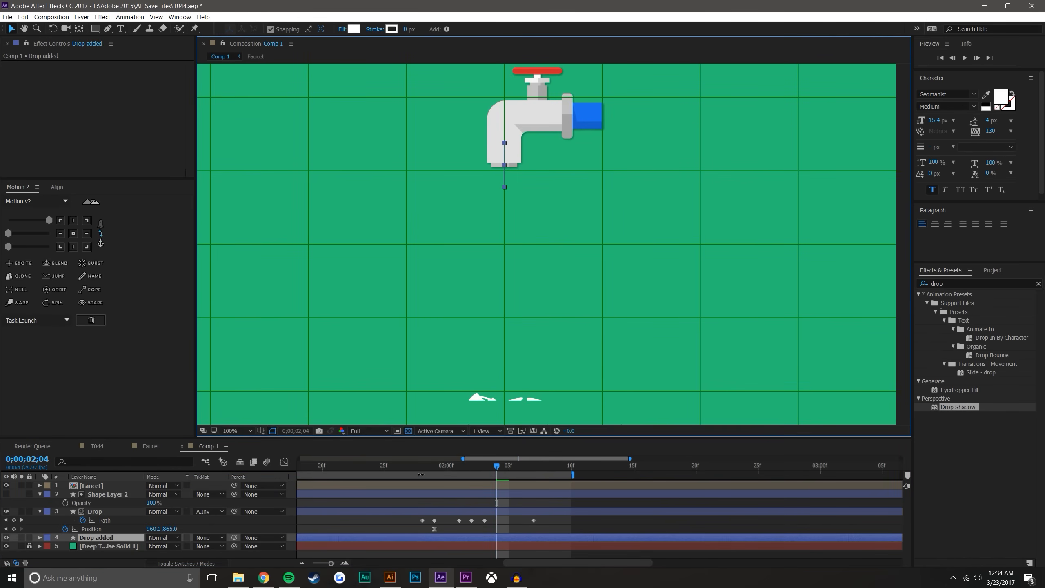
{"action": "left_click", "coordinate": [421, 467]}
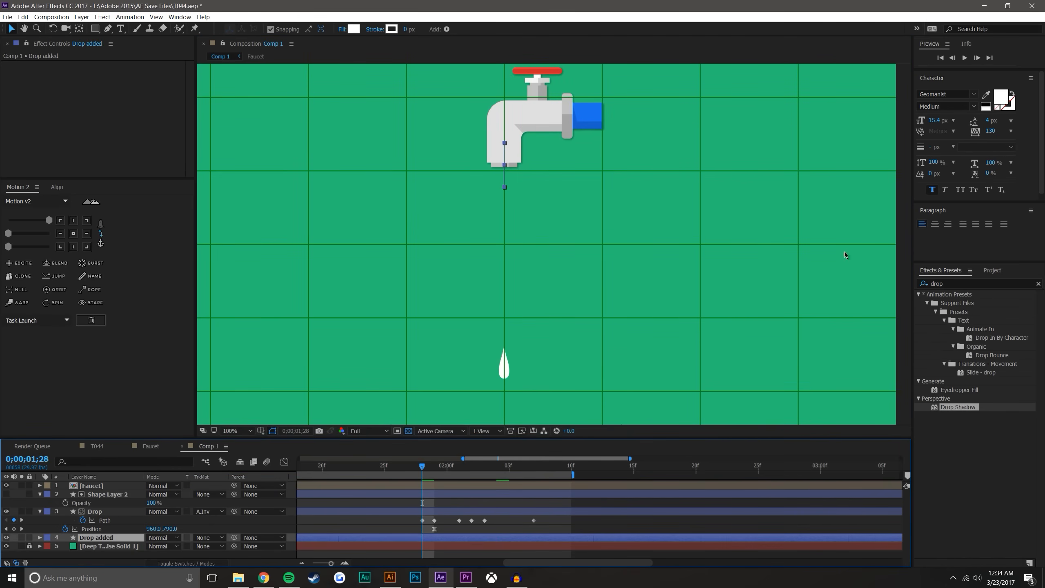
{"action": "left_click", "coordinate": [965, 57]}
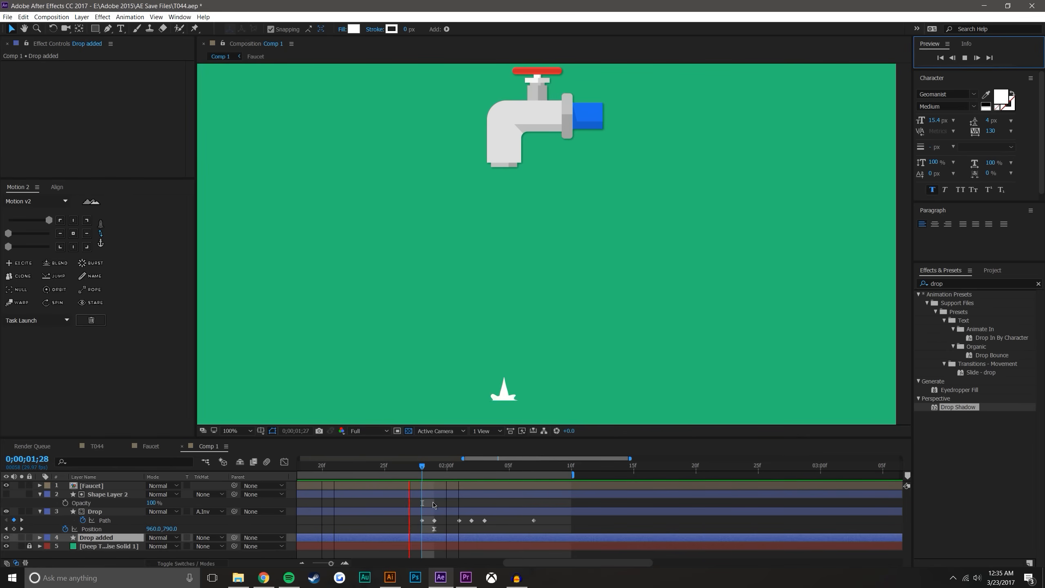
{"action": "left_click_drag", "start_coordinate": [427, 470], "coordinate": [448, 462]}
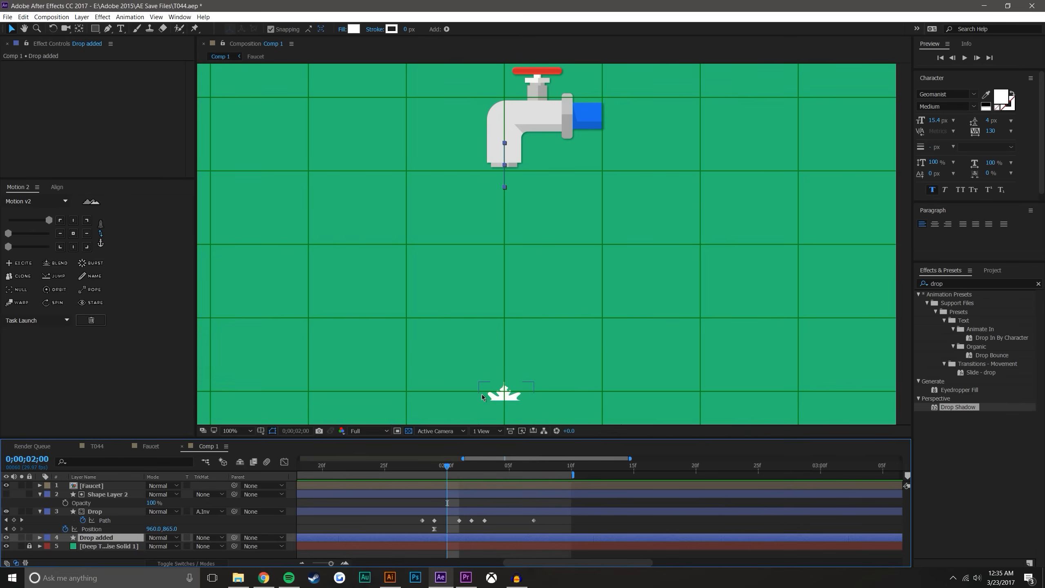
{"action": "scroll", "coordinate": [483, 393], "scroll_direction": "up", "scroll_amount": 1}
{"action": "left_click_drag", "start_coordinate": [493, 372], "coordinate": [563, 163]}
{"action": "scroll", "coordinate": [562, 162], "scroll_direction": "up", "scroll_amount": 1}
{"action": "left_click_drag", "start_coordinate": [514, 326], "coordinate": [519, 263]}
{"action": "left_click_drag", "start_coordinate": [448, 467], "coordinate": [484, 468]}
{"action": "left_click", "coordinate": [442, 465]}
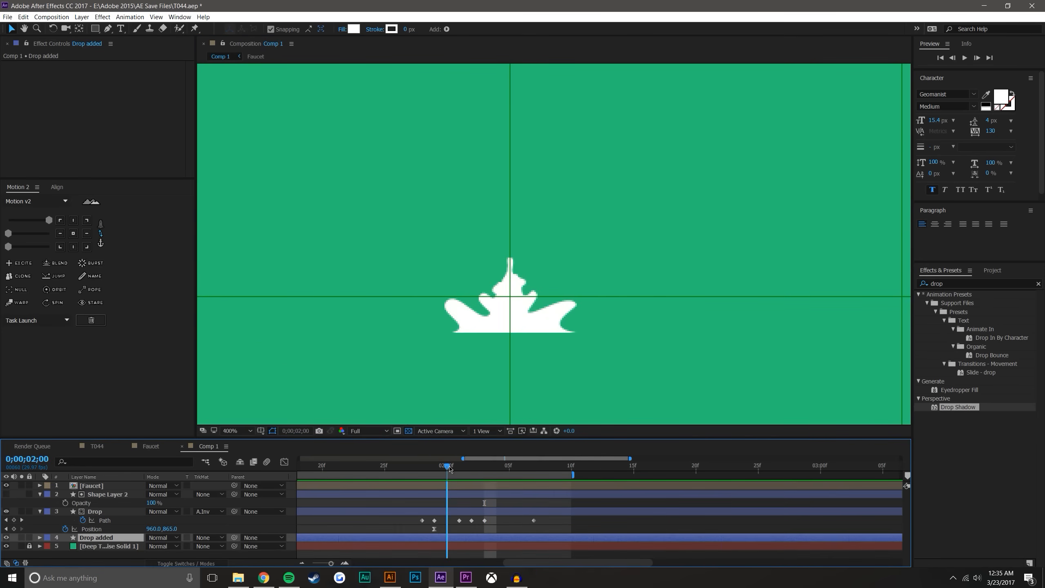
Collapse the layer properties and draw a small upright ellipse above and left of the splash on a new shape layer
{"action": "left_click_drag", "start_coordinate": [95, 34], "coordinate": [129, 51]}
{"action": "left_click", "coordinate": [443, 273]}
{"action": "key", "text": "ctrl+z"}
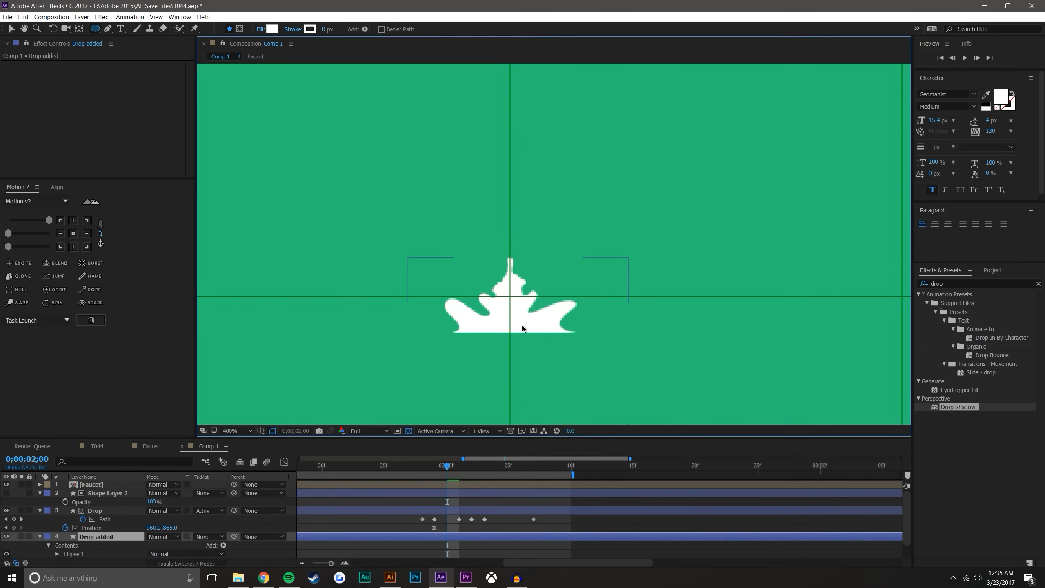
{"action": "left_click", "coordinate": [499, 546]}
{"action": "left_click", "coordinate": [40, 510]}
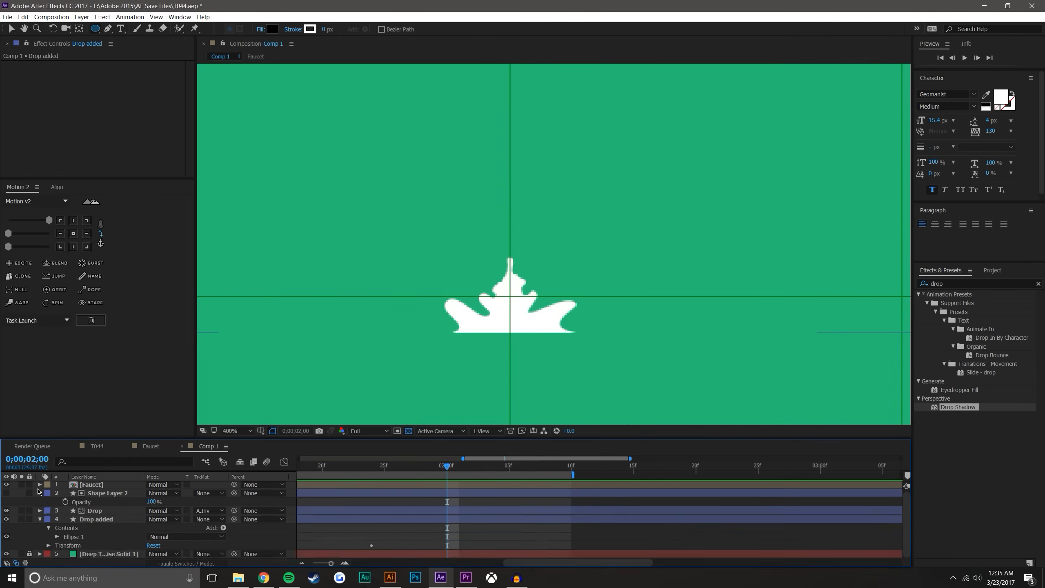
{"action": "left_click", "coordinate": [39, 488]}
{"action": "left_click", "coordinate": [40, 510]}
{"action": "left_click", "coordinate": [40, 484]}
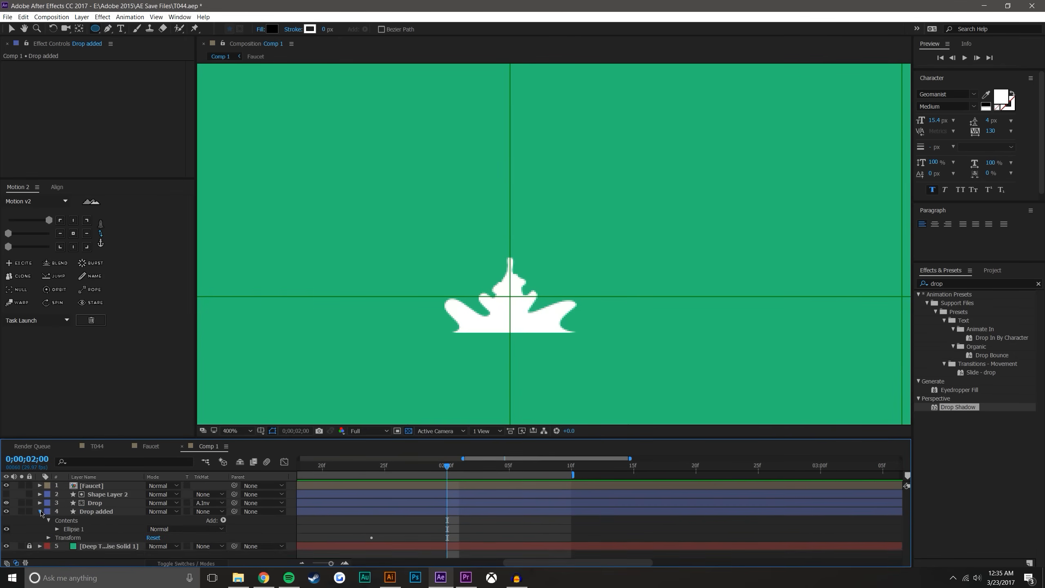
{"action": "left_click", "coordinate": [40, 511]}
{"action": "left_click_drag", "start_coordinate": [410, 176], "coordinate": [432, 213]}
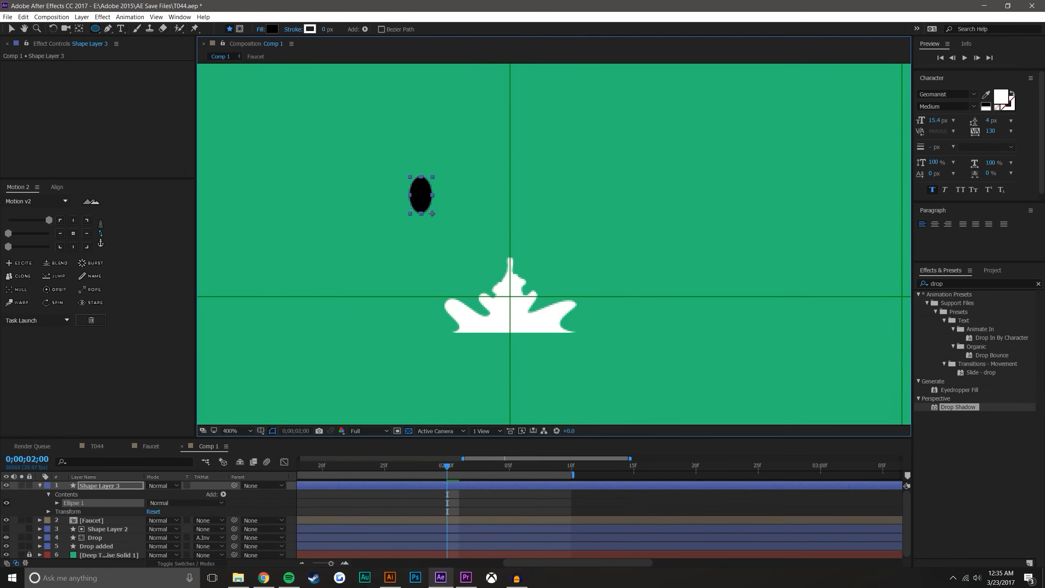
Set the ellipse's fill to white by sampling the splash colour, and return to the Selection tool
{"action": "left_click", "coordinate": [271, 30]}
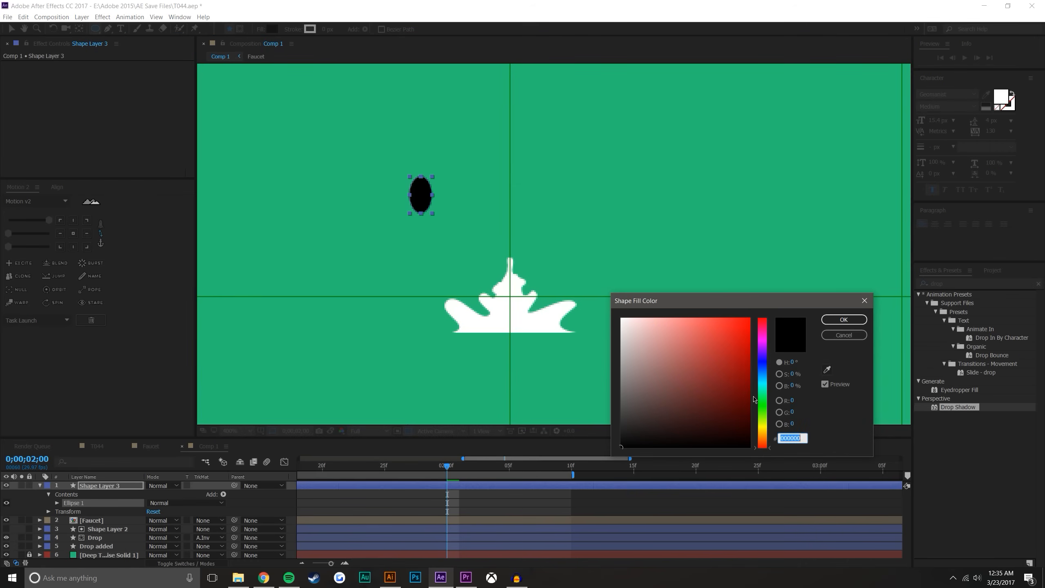
{"action": "left_click", "coordinate": [826, 372]}
{"action": "left_click", "coordinate": [530, 317]}
{"action": "left_click", "coordinate": [842, 320]}
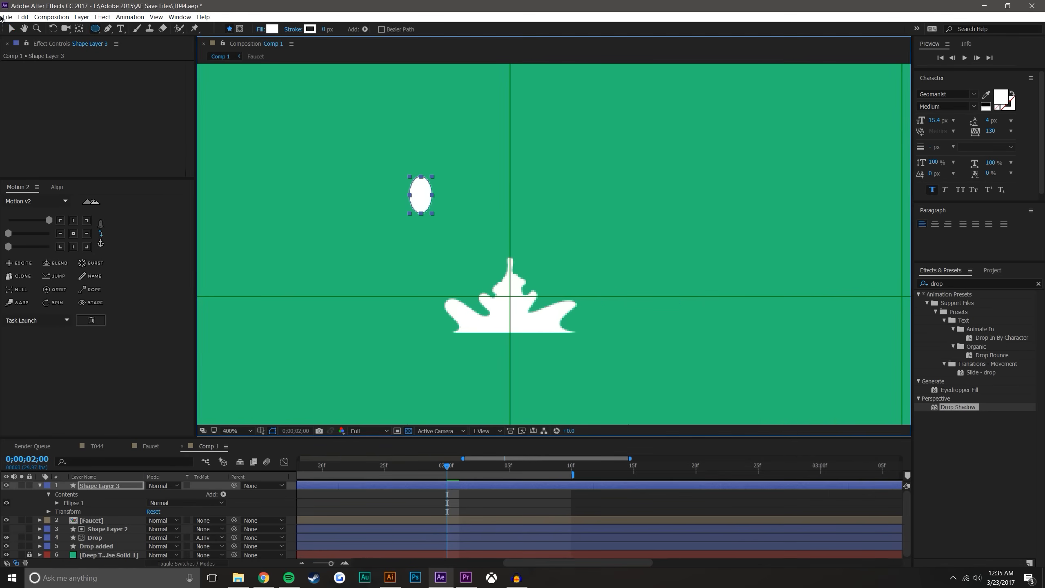
{"action": "left_click", "coordinate": [11, 29]}
{"action": "left_click", "coordinate": [665, 511]}
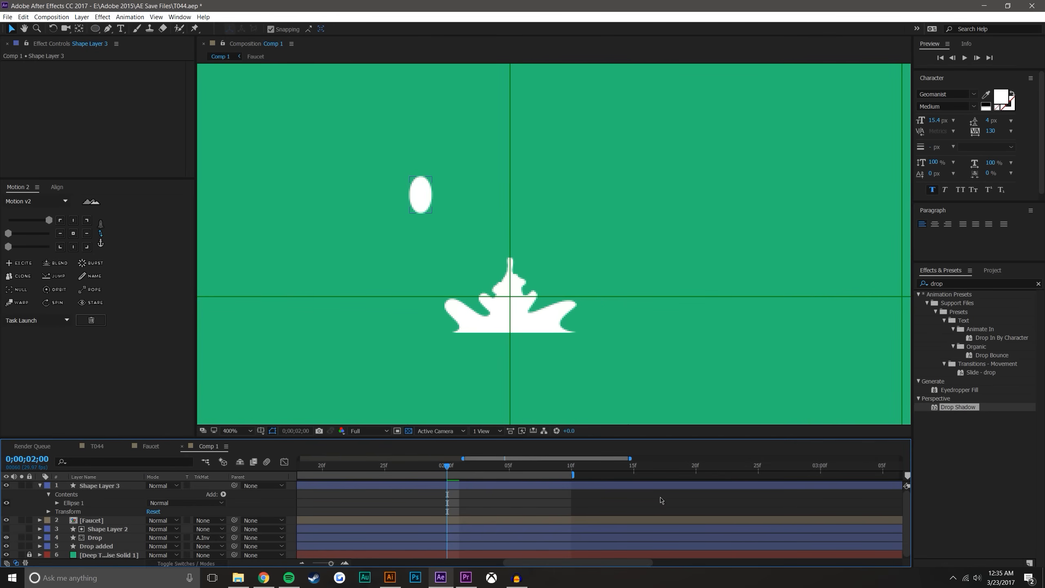
Centre the ellipse's anchor point and move the ellipse onto the middle of the splash
{"action": "left_click", "coordinate": [417, 195]}
{"action": "left_click", "coordinate": [72, 246]}
{"action": "left_click_drag", "start_coordinate": [422, 197], "coordinate": [511, 306]}
Scale the ellipse to 44%, rotate it to -31°, and place it beneath the splash at position 960, 933
{"action": "key", "text": "s"}
{"action": "left_click_drag", "start_coordinate": [166, 494], "coordinate": [139, 493]}
{"action": "key", "text": "r"}
{"action": "left_click_drag", "start_coordinate": [510, 304], "coordinate": [510, 353]}
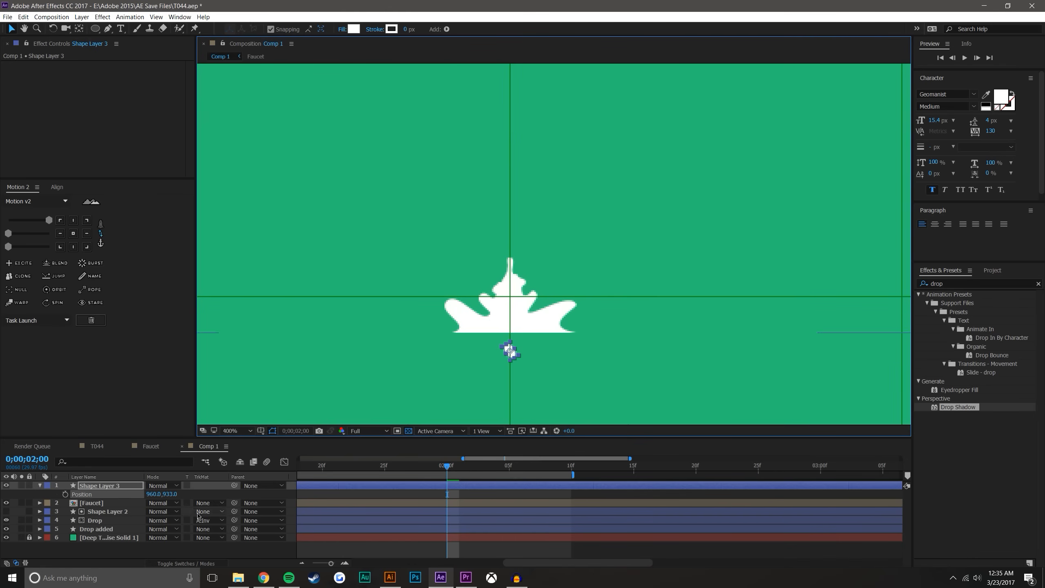
Set Scale and Position keyframes for Shape Layer 3 at 0;00;02;00
{"action": "key", "text": "s"}
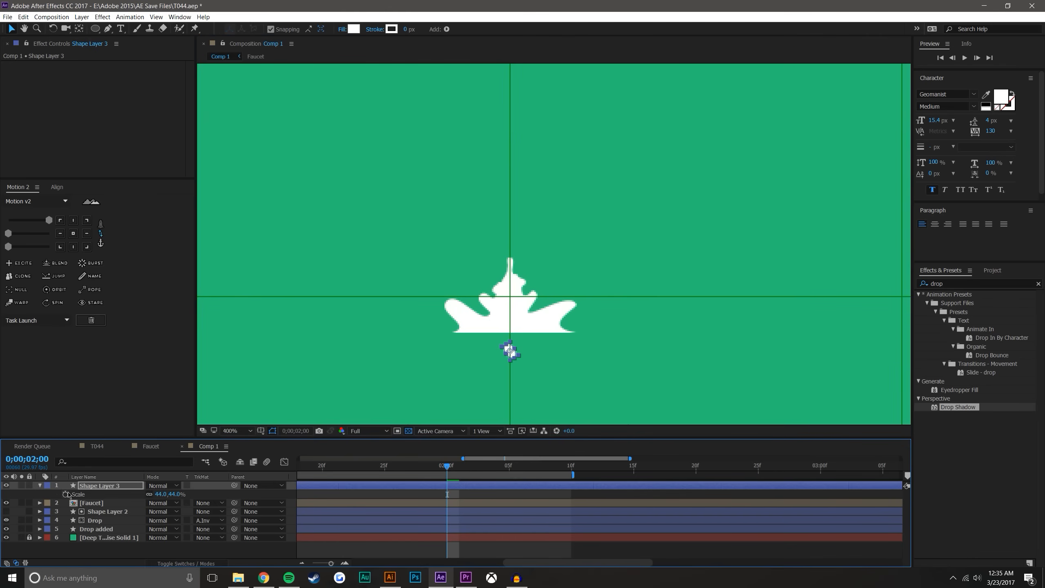
{"action": "left_click", "coordinate": [65, 494]}
{"action": "key", "text": "alt+shift+p"}
At 0;00;02;02, move the droplet up and left along a curved motion path to position 908.5, 860.8
{"action": "left_click", "coordinate": [456, 471]}
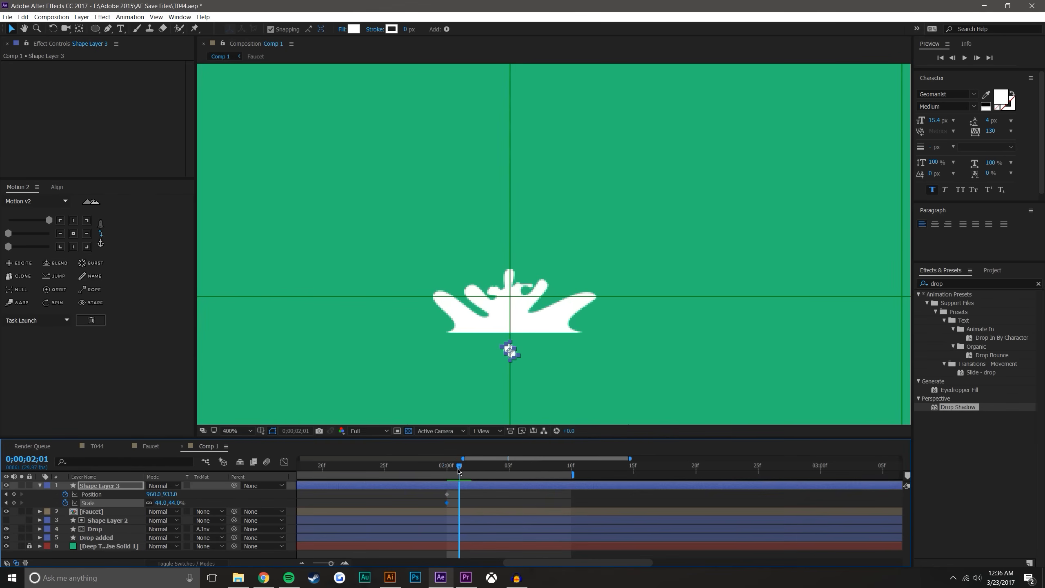
{"action": "key", "text": "Page_Down"}
{"action": "mouse_move", "coordinate": [510, 350]}
{"action": "left_mouse_down"}
{"action": "mouse_move", "coordinate": [420, 234]}
{"action": "mouse_move", "coordinate": [475, 252]}
{"action": "left_mouse_up"}
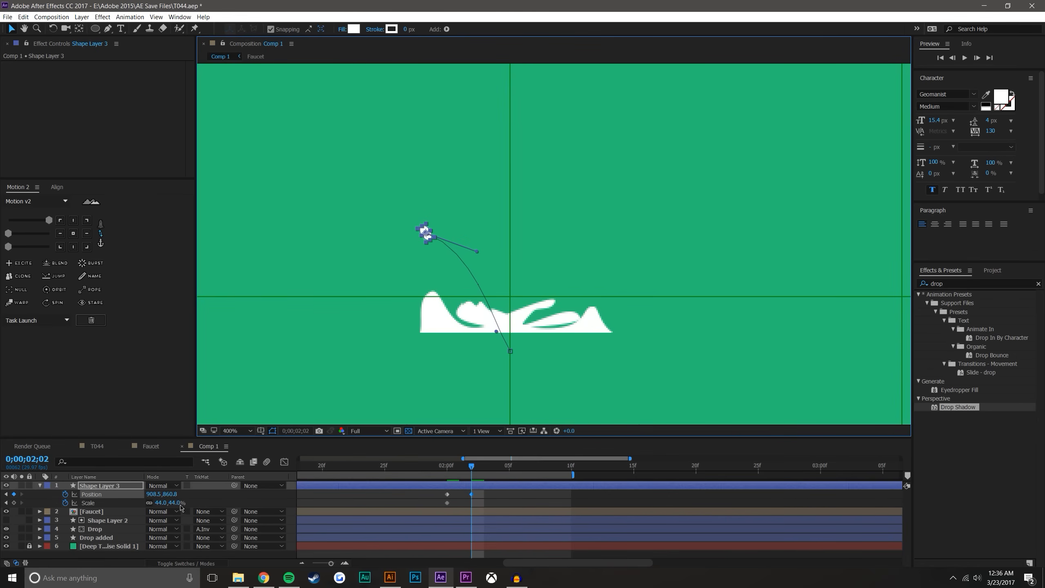
{"action": "left_click_drag", "start_coordinate": [172, 494], "coordinate": [167, 493]}
{"action": "key", "text": "ctrl+z"}
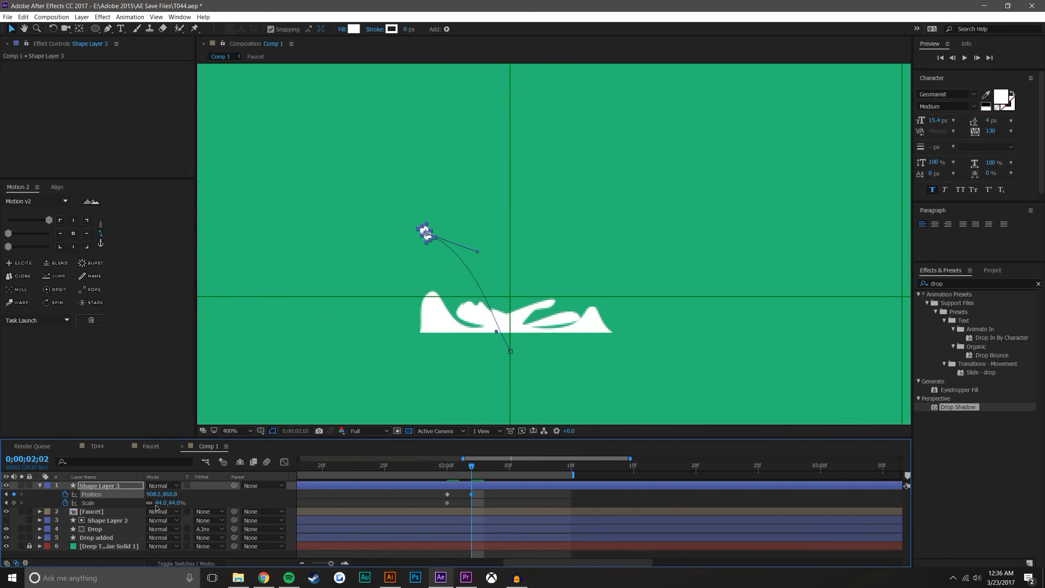
Add a rotation keyframe for Shape Layer 3 at 0;00;02;00, and at 0;00;02;02 set its scale to 0% and rotation to -37.3°
{"action": "key", "text": "alt+shift+r"}
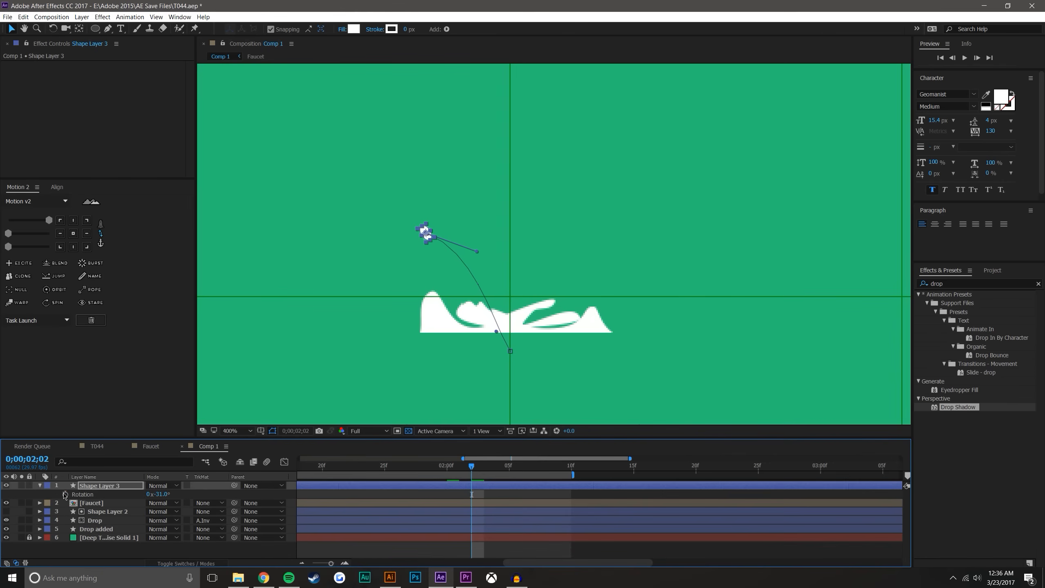
{"action": "left_click_drag", "start_coordinate": [471, 510], "coordinate": [447, 510]}
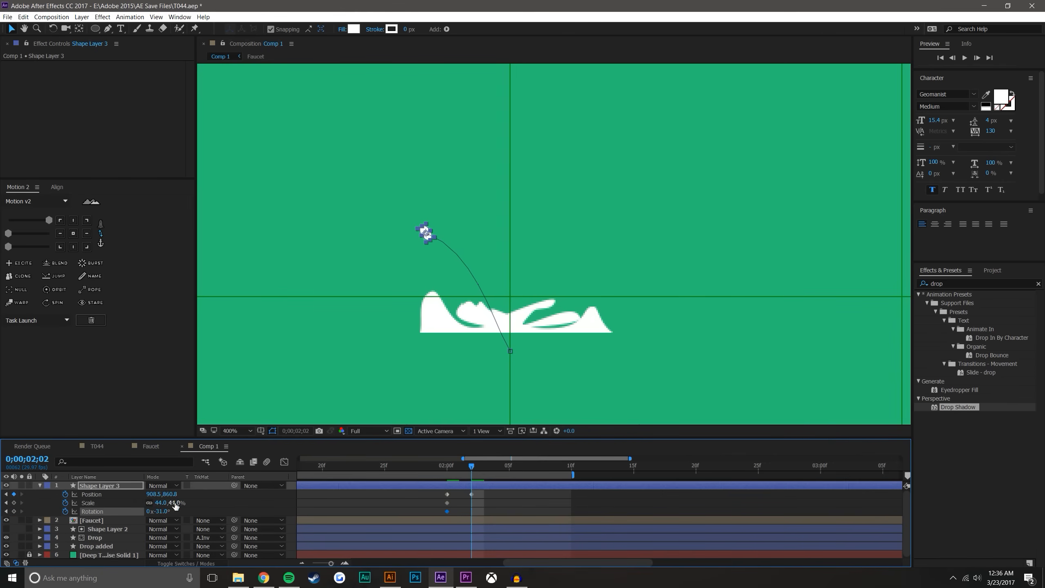
{"action": "key", "text": "Return"}
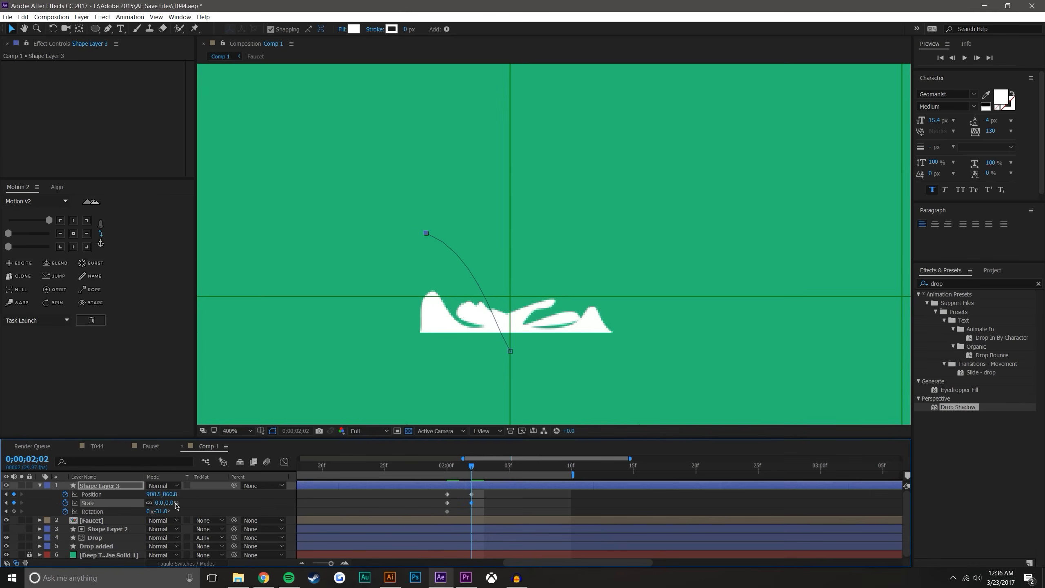
{"action": "left_click_drag", "start_coordinate": [159, 513], "coordinate": [158, 513]}
Retime Shape Layer 3's position, scale and rotation keyframes to start at 0;00;02;01 and end at 0;00;02;05
{"action": "mouse_move", "coordinate": [472, 465]}
{"action": "left_mouse_down"}
{"action": "mouse_move", "coordinate": [448, 465]}
{"action": "mouse_move", "coordinate": [484, 465]}
{"action": "mouse_move", "coordinate": [451, 461]}
{"action": "left_mouse_up"}
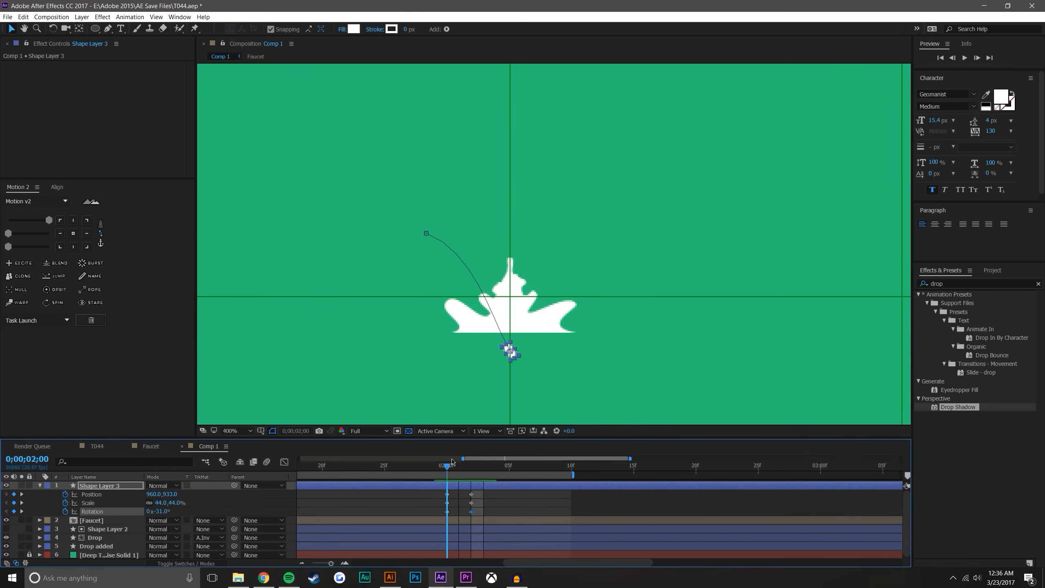
{"action": "left_click_drag", "start_coordinate": [479, 514], "coordinate": [468, 492]}
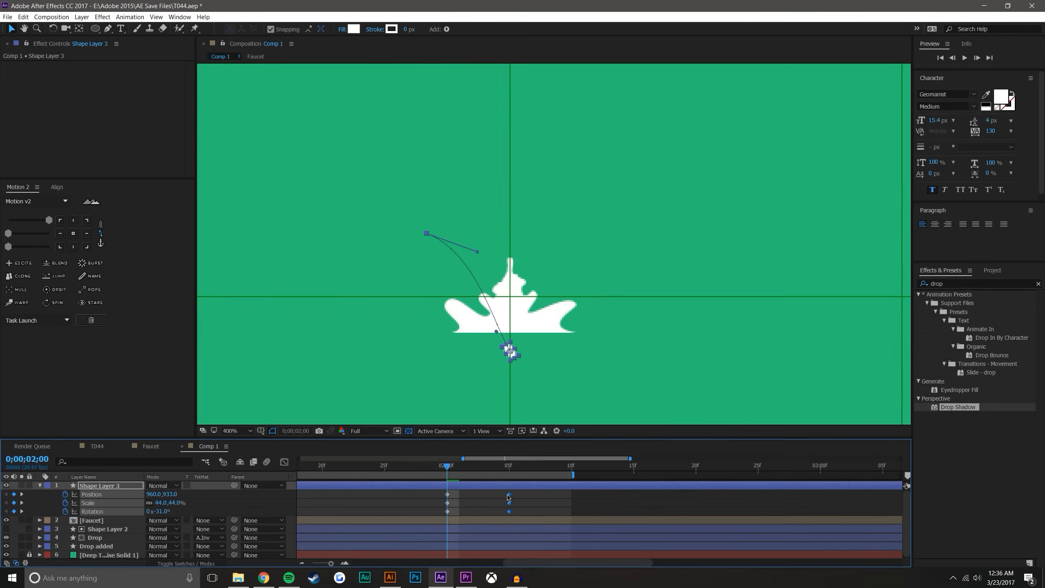
{"action": "left_click", "coordinate": [489, 502]}
{"action": "left_click_drag", "start_coordinate": [447, 468], "coordinate": [486, 456]}
{"action": "left_click_drag", "start_coordinate": [440, 495], "coordinate": [459, 474]}
{"action": "left_click", "coordinate": [498, 494]}
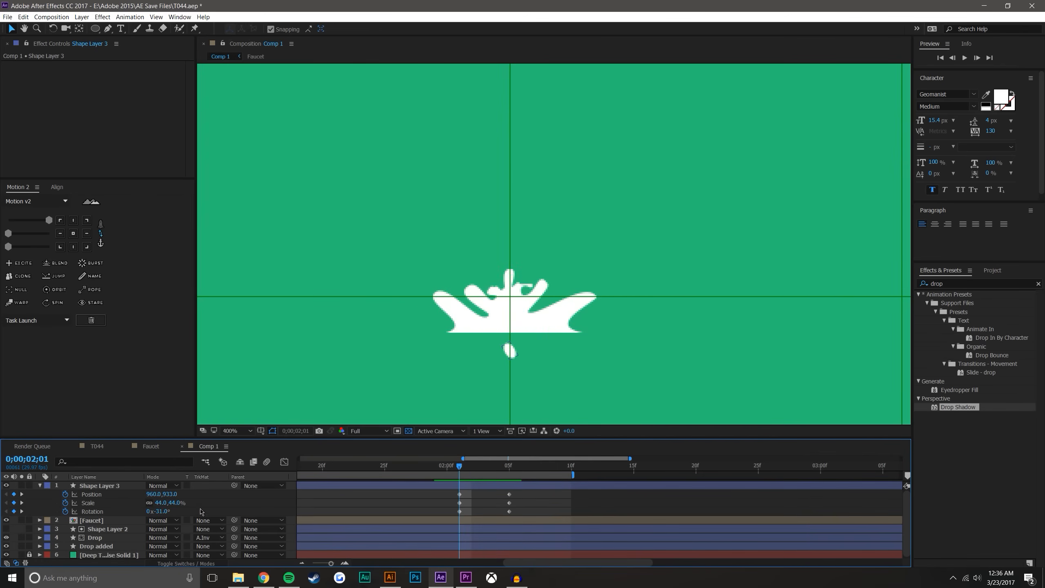
Increase Shape Layer 3's scale to 84.1% at 0;00;02;01 and check the motion up to 0;00;02;05
{"action": "left_click_drag", "start_coordinate": [173, 503], "coordinate": [403, 507]}
{"action": "left_click_drag", "start_coordinate": [461, 471], "coordinate": [511, 474]}
{"action": "left_click", "coordinate": [527, 513]}
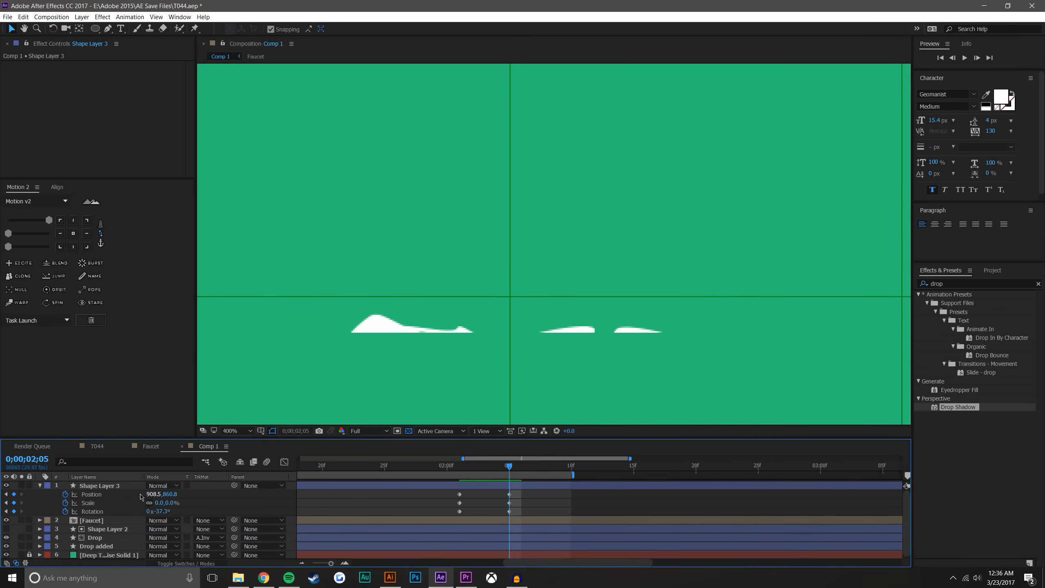
Duplicate Shape Layer 3 twice, enlarge the timeline area, and reveal the keyframed properties of all three droplet layers
{"action": "left_click", "coordinate": [127, 485]}
{"action": "key", "text": "ctrl+d"}
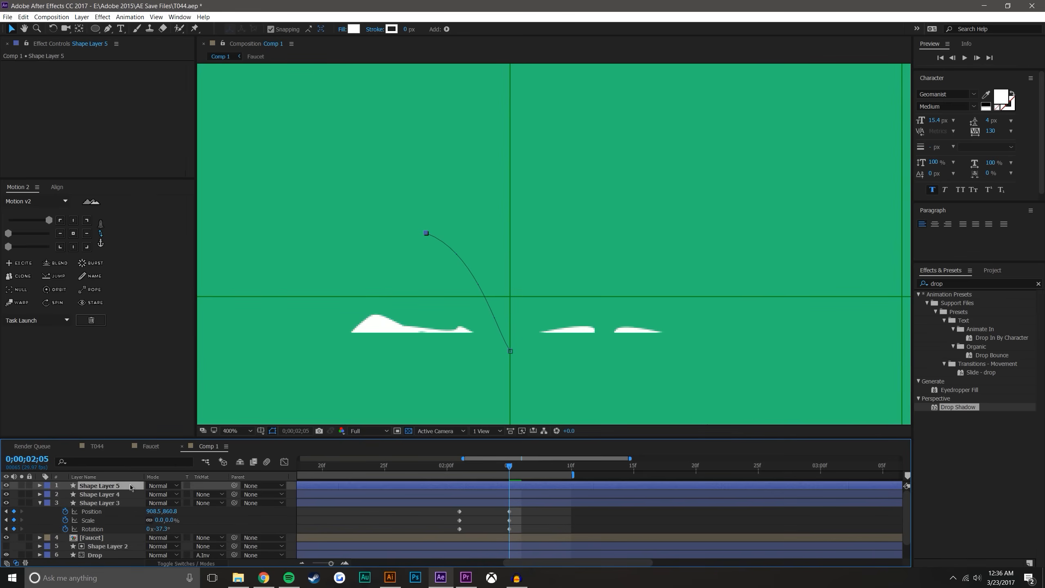
{"action": "key", "text": "u"}
{"action": "key", "text": "u"}
{"action": "left_click_drag", "start_coordinate": [319, 438], "coordinate": [319, 373]}
{"action": "left_click", "coordinate": [86, 438], "text": "shift"}
{"action": "key", "text": "u"}
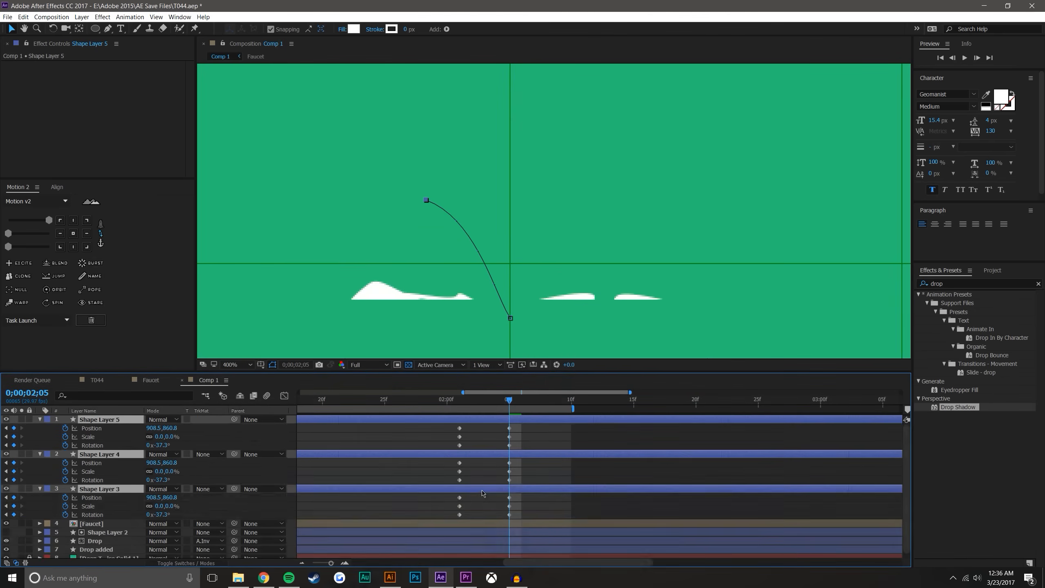
{"action": "left_click", "coordinate": [544, 513]}
Redirect Shape Layer 4's motion path in an arc up and right to 1051.7, 838.0, with its rotation keyframed at 44.8° at 0;00;02;05
{"action": "left_click", "coordinate": [109, 453]}
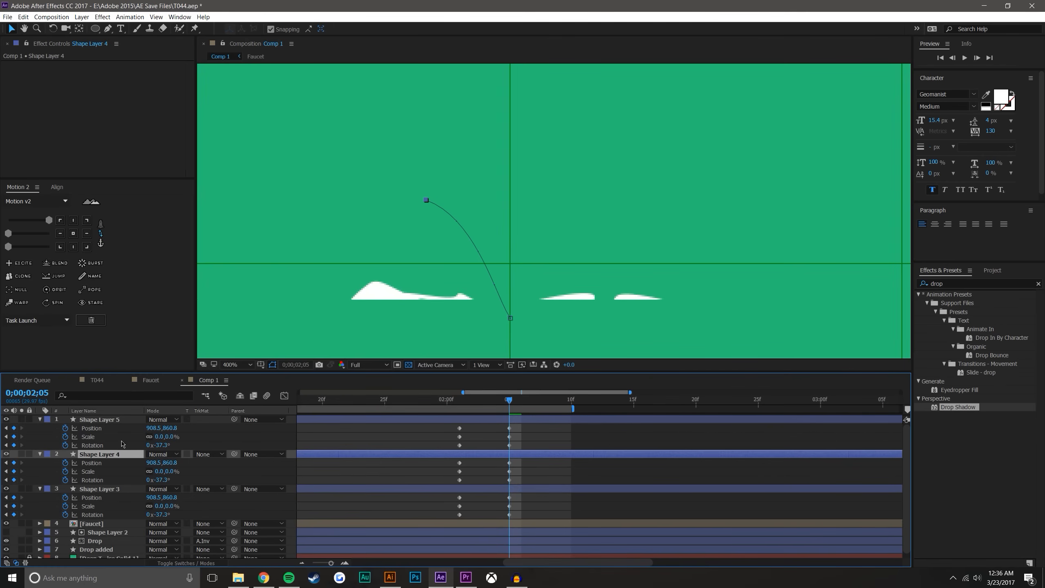
{"action": "left_click", "coordinate": [490, 407]}
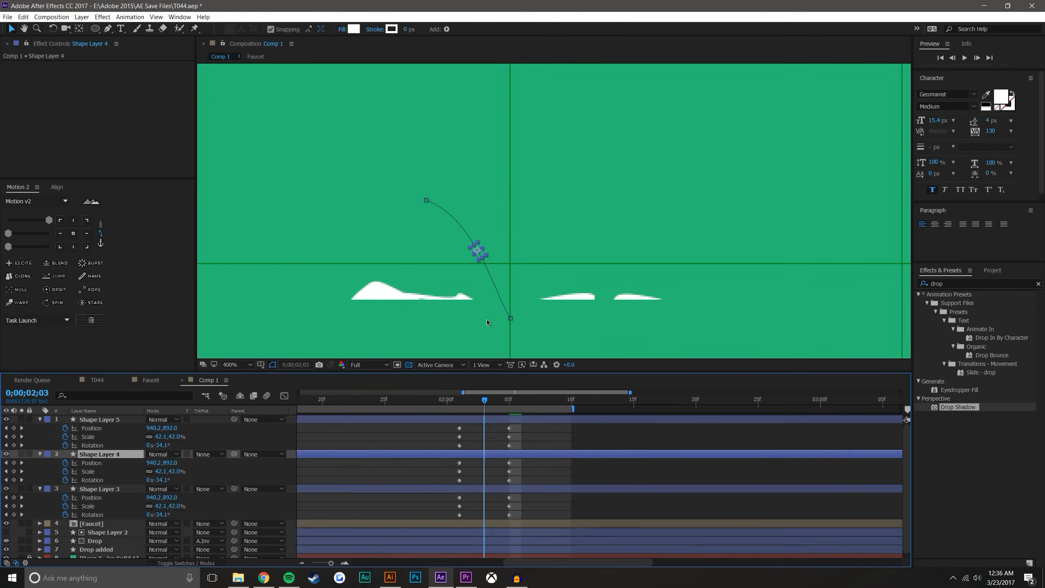
{"action": "left_click_drag", "start_coordinate": [477, 251], "coordinate": [604, 177]}
{"action": "left_click_drag", "start_coordinate": [484, 464], "coordinate": [509, 463]}
{"action": "left_click_drag", "start_coordinate": [165, 481], "coordinate": [204, 480]}
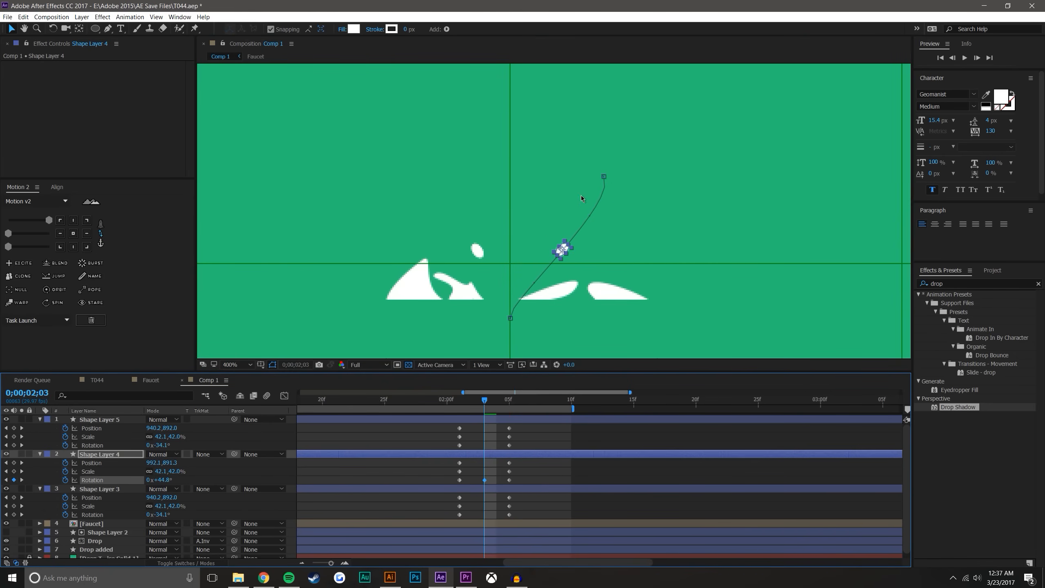
{"action": "left_click_drag", "start_coordinate": [604, 177], "coordinate": [506, 180]}
{"action": "left_click_drag", "start_coordinate": [611, 177], "coordinate": [668, 163]}
{"action": "left_click", "coordinate": [529, 484]}
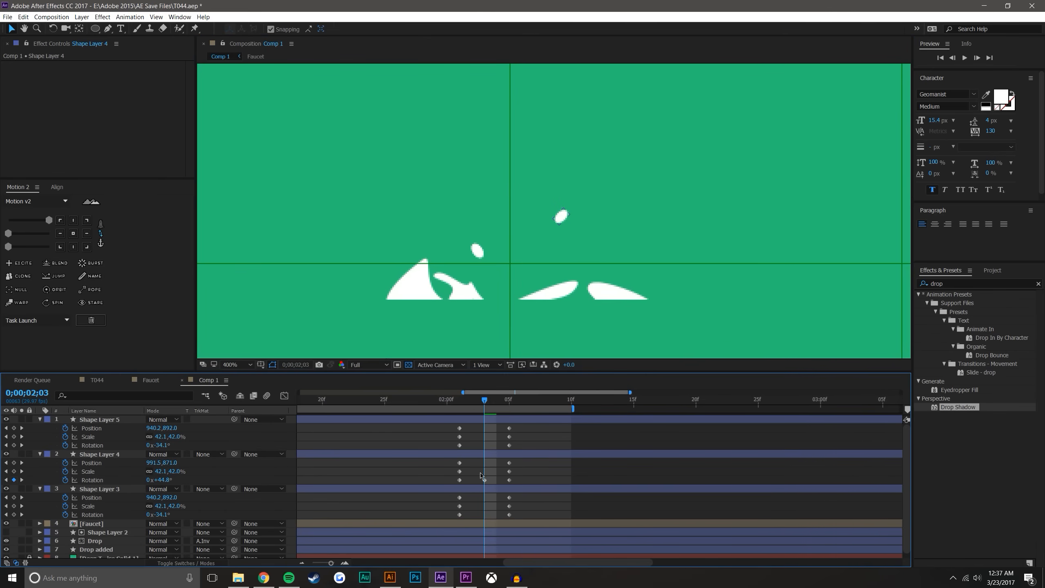
{"action": "left_click_drag", "start_coordinate": [485, 480], "coordinate": [509, 481]}
{"action": "left_click", "coordinate": [540, 482]}
Move the end point of Shape Layer 5's motion path straight above the splash to 960, 813.1
{"action": "mouse_move", "coordinate": [486, 399]}
{"action": "left_mouse_down"}
{"action": "mouse_move", "coordinate": [518, 401]}
{"action": "mouse_move", "coordinate": [478, 400]}
{"action": "mouse_move", "coordinate": [497, 400]}
{"action": "left_mouse_up"}
{"action": "left_click", "coordinate": [108, 420]}
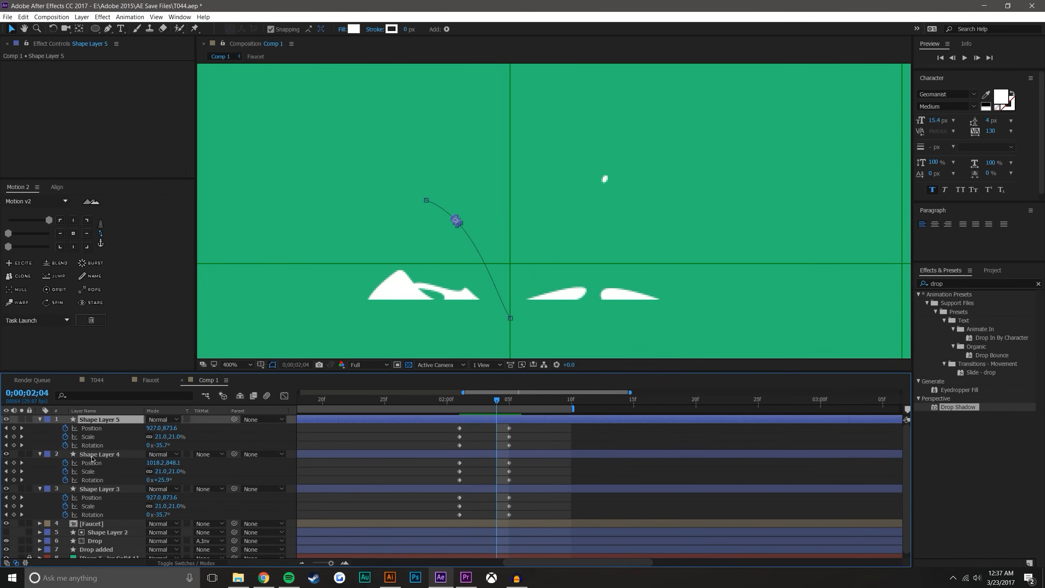
{"action": "left_click_drag", "start_coordinate": [462, 225], "coordinate": [515, 127]}
At 0;00;02;01, set Shape Layer 5's scale to 132.3% and its rotation to 0°
{"action": "left_click_drag", "start_coordinate": [497, 429], "coordinate": [459, 402]}
{"action": "left_click_drag", "start_coordinate": [163, 436], "coordinate": [183, 436]}
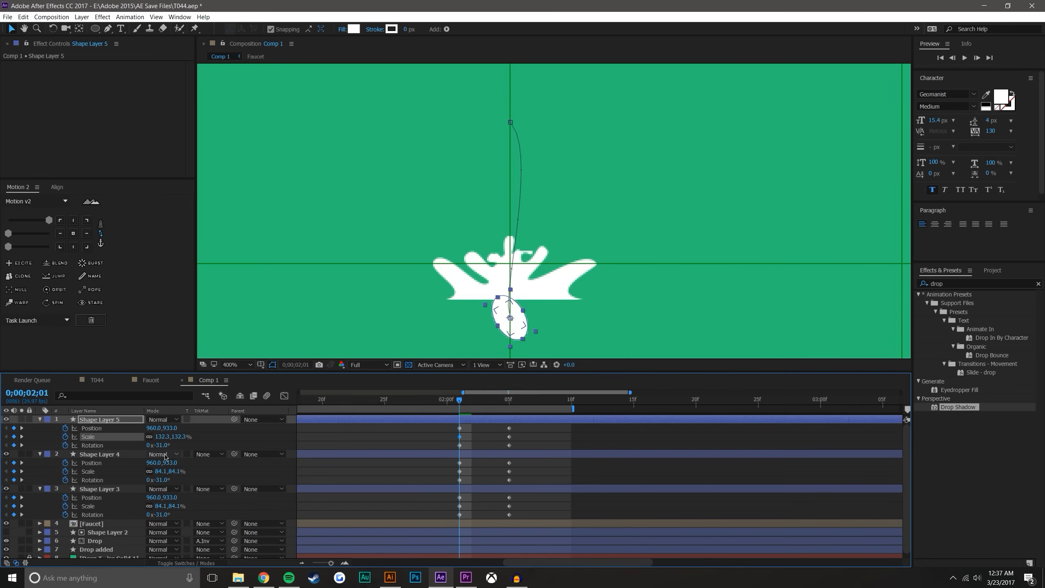
{"action": "left_click", "coordinate": [160, 445]}
{"action": "type", "text": "0"}
{"action": "key", "text": "Return"}
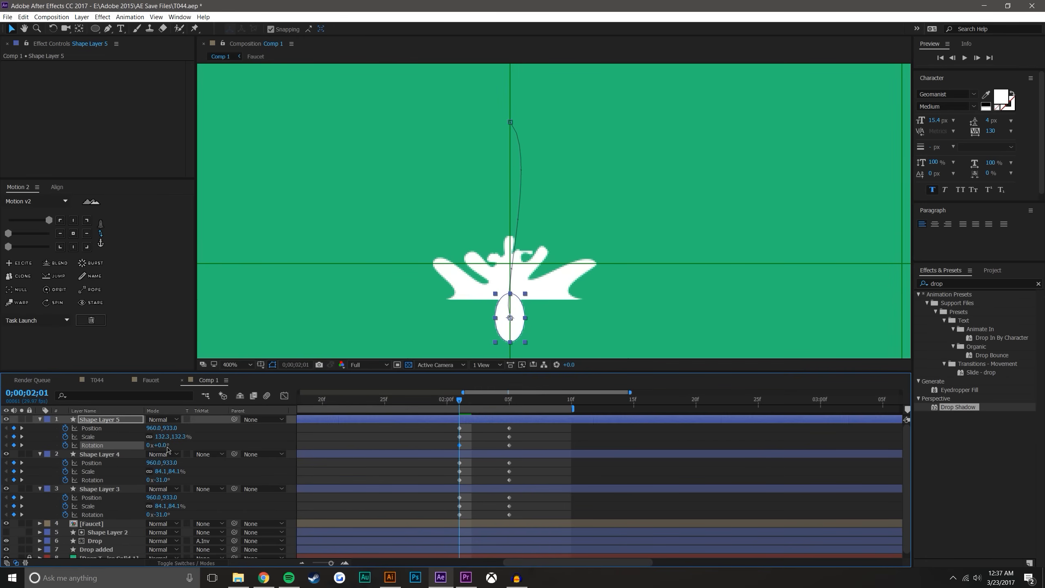
Straighten Shape Layer 5's motion path into a vertical line by adjusting the curve handles at both ends
{"action": "left_click", "coordinate": [510, 122]}
{"action": "left_click_drag", "start_coordinate": [536, 151], "coordinate": [509, 186]}
{"action": "left_click_drag", "start_coordinate": [500, 304], "coordinate": [509, 294]}
{"action": "left_click", "coordinate": [548, 448]}
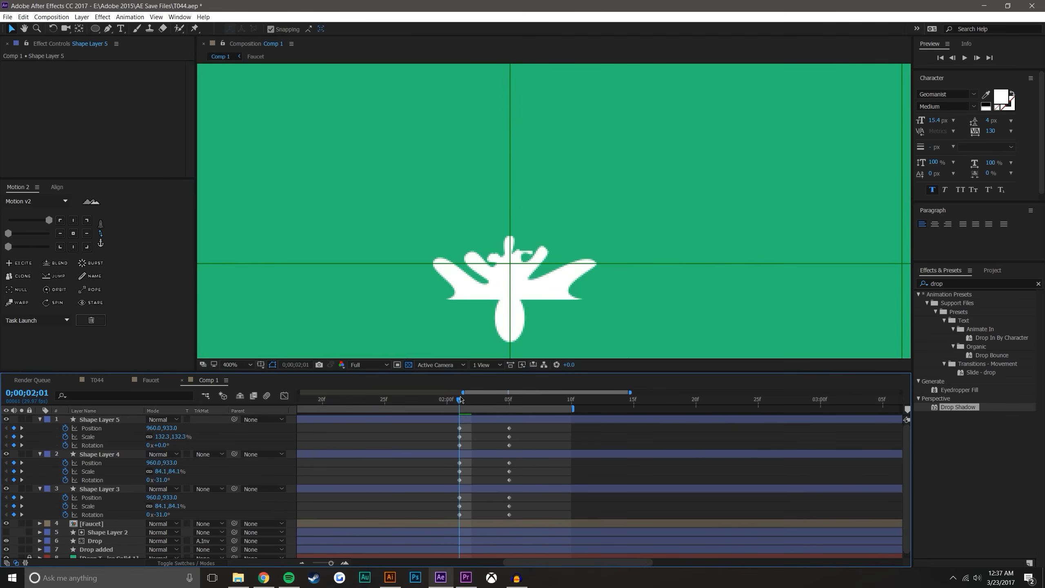
Set Shape Layer 5's rotation to -100° at 0;00;02;05
{"action": "left_click_drag", "start_coordinate": [466, 400], "coordinate": [510, 401]}
{"action": "left_click", "coordinate": [164, 446]}
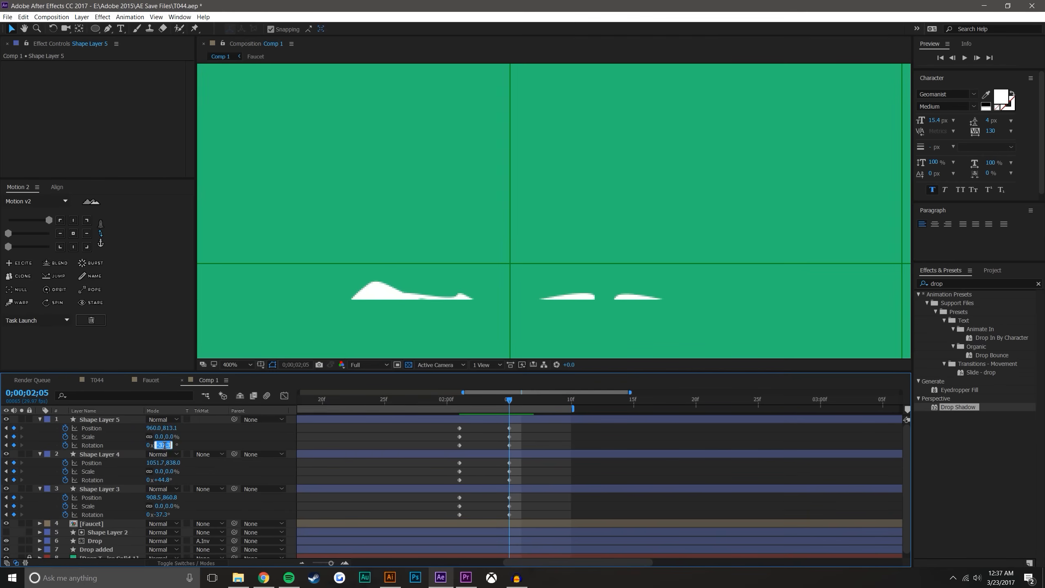
{"action": "type", "text": "-100"}
{"action": "key", "text": "Return"}
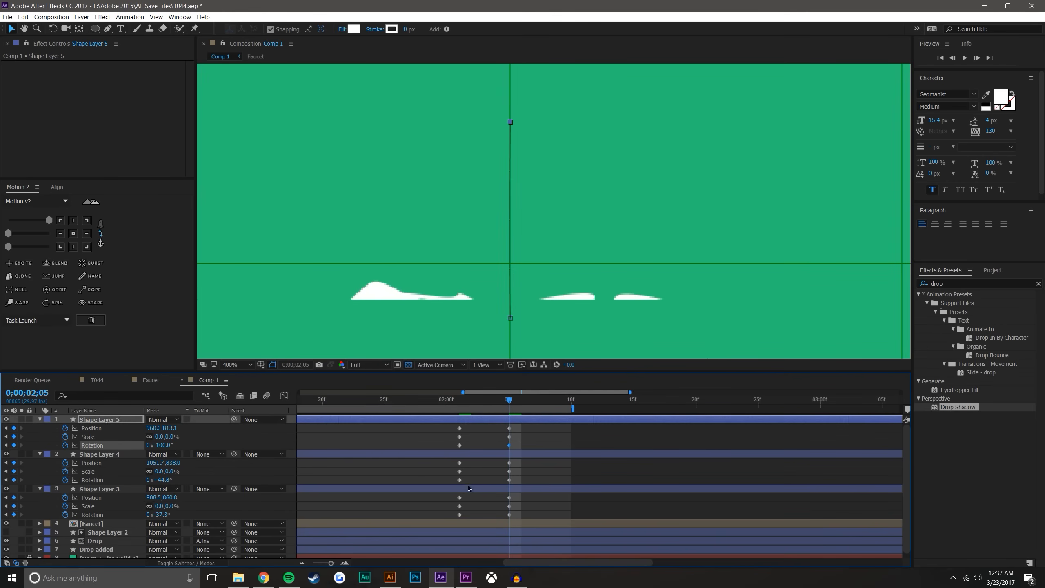
{"action": "left_click", "coordinate": [560, 438]}
Preview the three flying droplets together with the splash, both up close and with the whole faucet in view
{"action": "left_click_drag", "start_coordinate": [460, 400], "coordinate": [487, 407]}
{"action": "scroll", "coordinate": [510, 268], "scroll_direction": "down", "scroll_amount": 1}
{"action": "left_click_drag", "start_coordinate": [521, 251], "coordinate": [519, 284]}
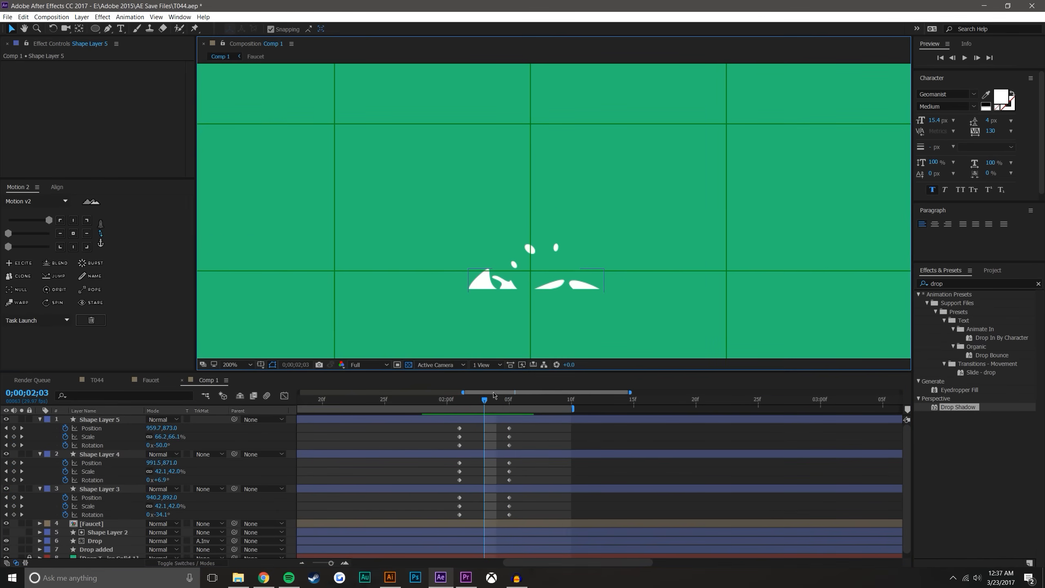
{"action": "left_click", "coordinate": [455, 402]}
{"action": "scroll", "coordinate": [554, 210], "scroll_direction": "down", "scroll_amount": 4}
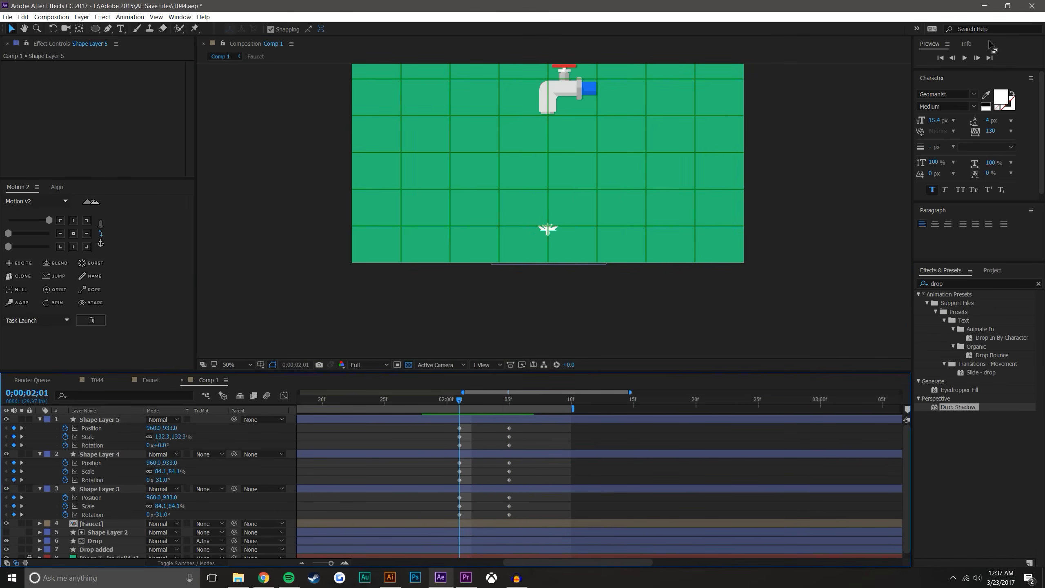
{"action": "left_click", "coordinate": [966, 57]}
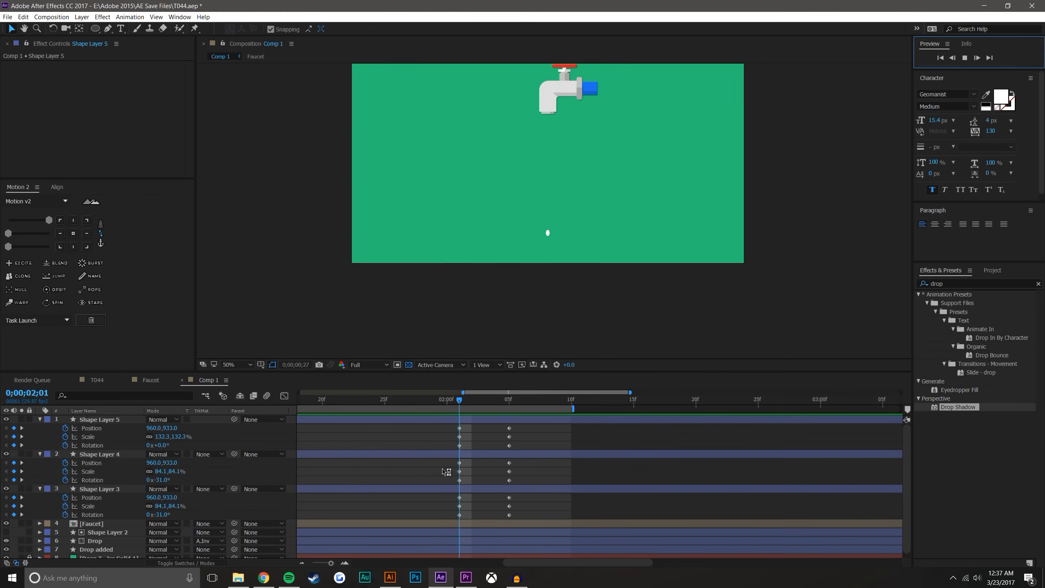
{"action": "left_click", "coordinate": [419, 491]}
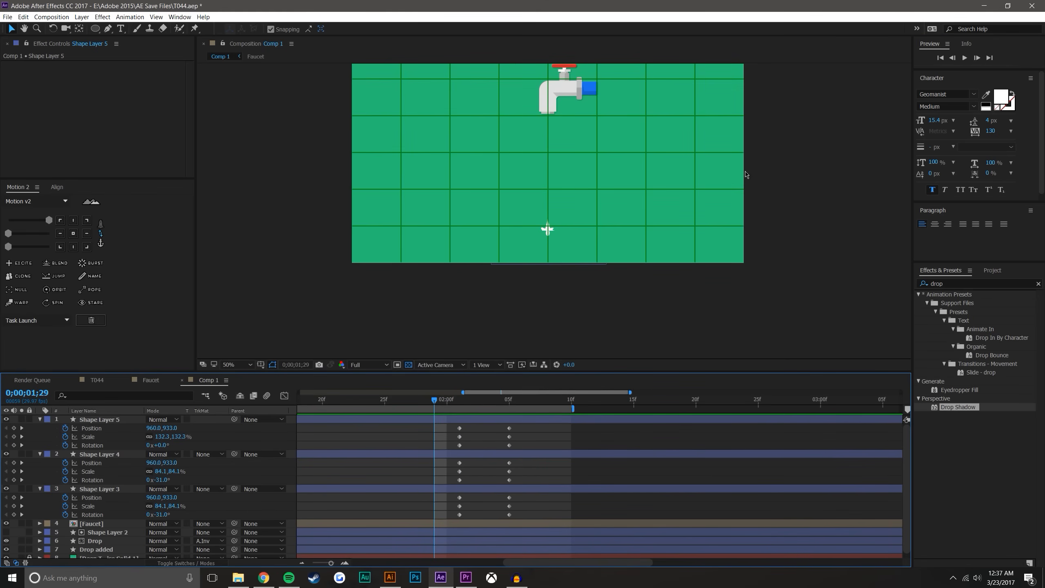
{"action": "left_click", "coordinate": [964, 57]}
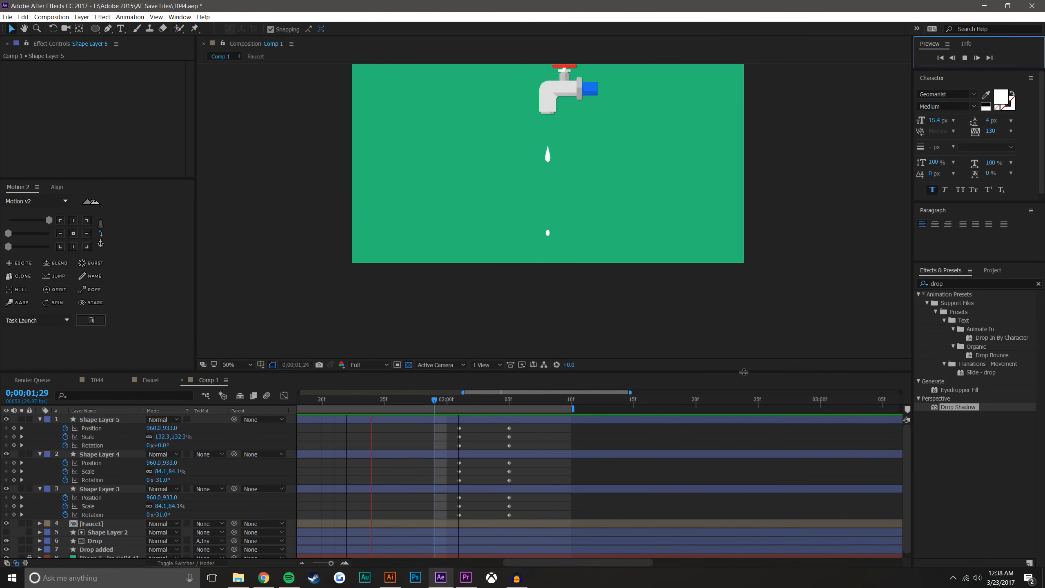
{"action": "left_click", "coordinate": [433, 403]}
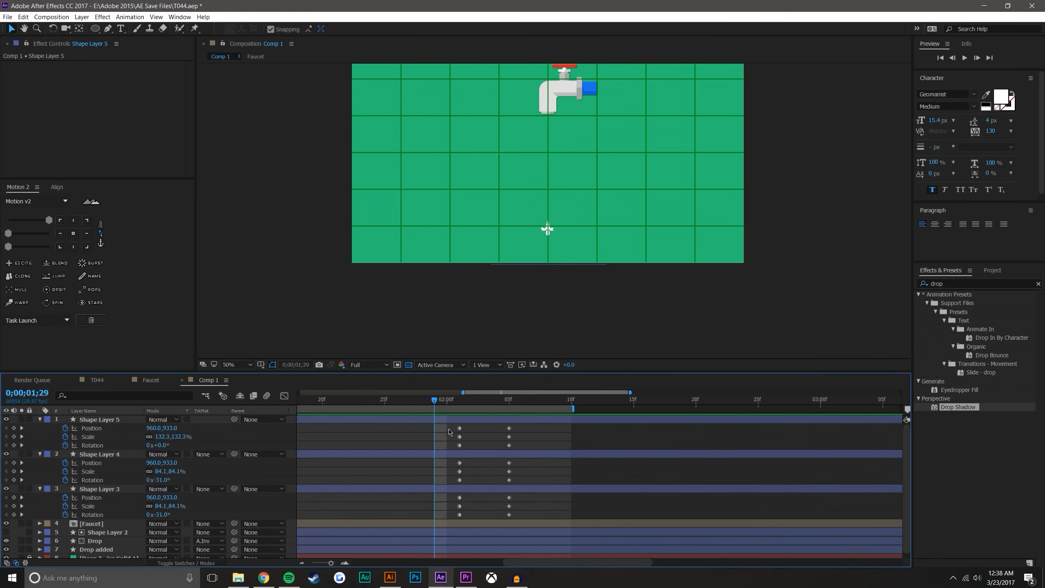
Move the end keyframes of all three droplet layers to 0;00;02;08
{"action": "left_click_drag", "start_coordinate": [448, 425], "coordinate": [481, 527]}
{"action": "left_click_drag", "start_coordinate": [500, 427], "coordinate": [514, 482]}
{"action": "left_click_drag", "start_coordinate": [523, 521], "coordinate": [522, 519]}
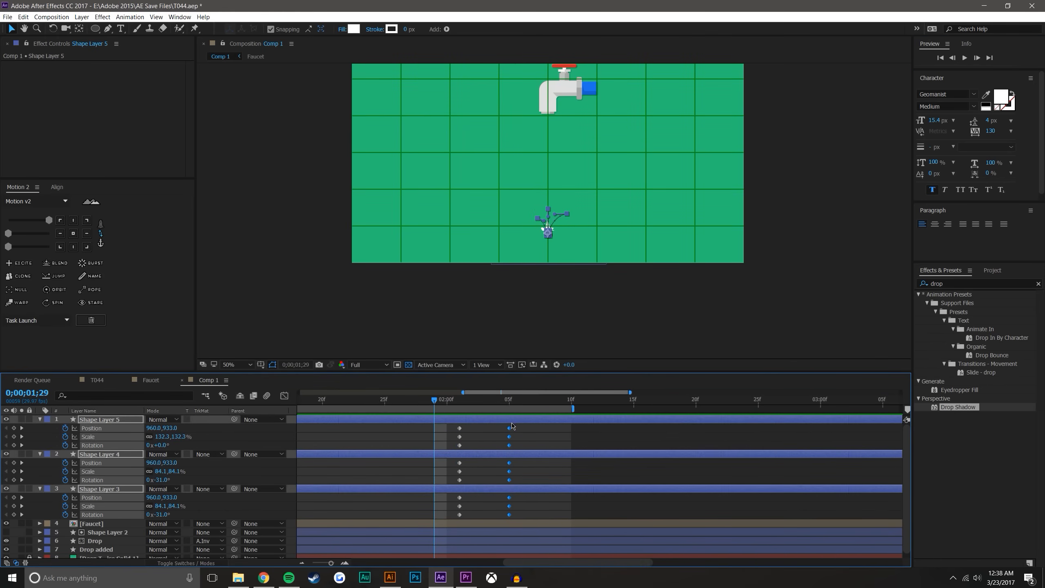
{"action": "left_click_drag", "start_coordinate": [511, 430], "coordinate": [547, 430]}
{"action": "left_click", "coordinate": [606, 432]}
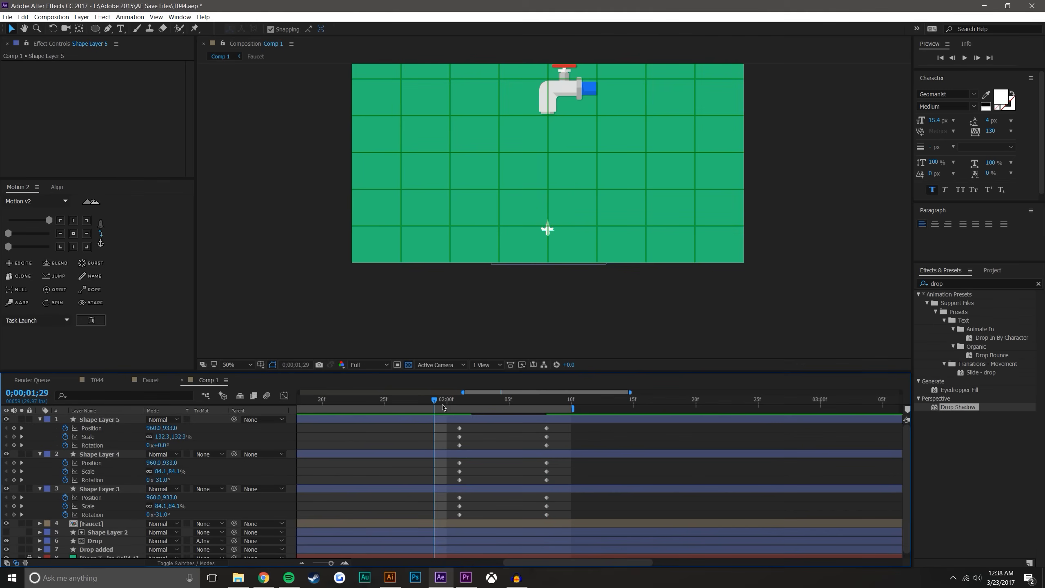
Move the starting keyframes of all three droplet layers earlier to 0;00;01;28 and check the timing
{"action": "left_click_drag", "start_coordinate": [439, 402], "coordinate": [527, 389]}
{"action": "mouse_move", "coordinate": [477, 423]}
{"action": "left_mouse_down"}
{"action": "mouse_move", "coordinate": [443, 478]}
{"action": "mouse_move", "coordinate": [441, 523]}
{"action": "left_mouse_up"}
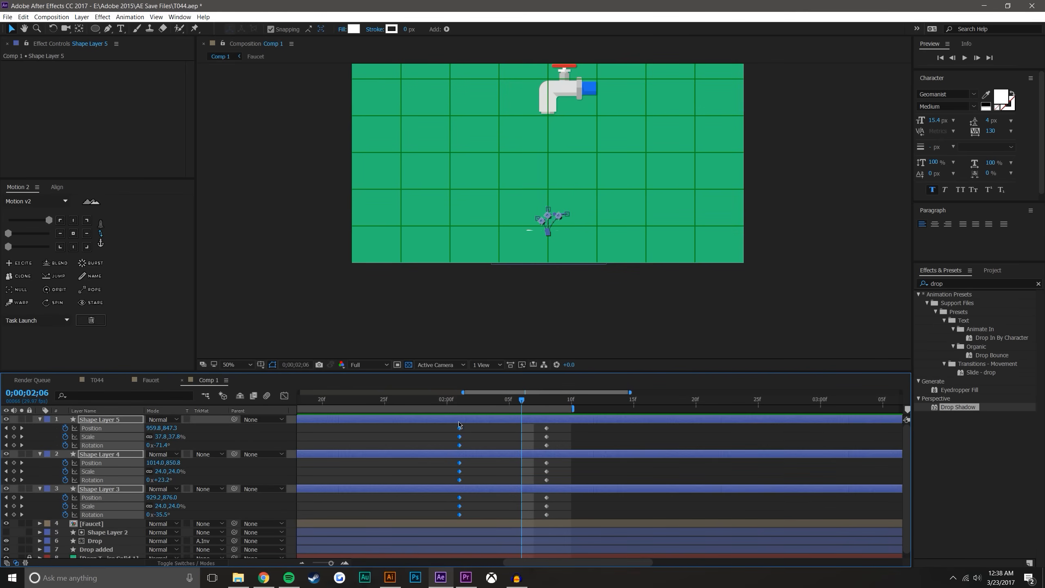
{"action": "left_click_drag", "start_coordinate": [459, 430], "coordinate": [509, 403]}
{"action": "left_click", "coordinate": [442, 431]}
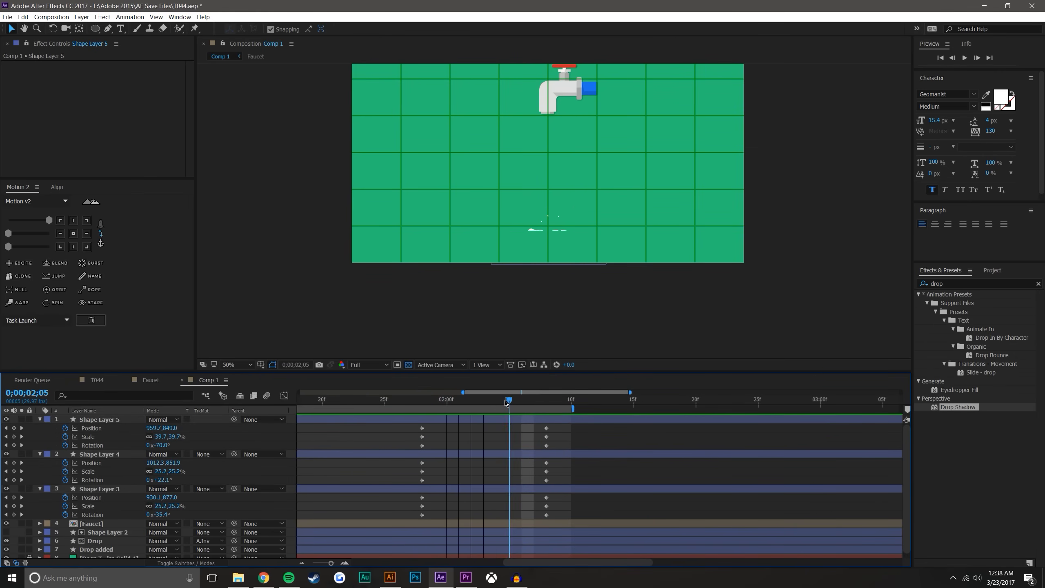
Collapse the three droplet layers and reorder them directly beneath the Drop layer, above Drop added
{"action": "left_click", "coordinate": [40, 419]}
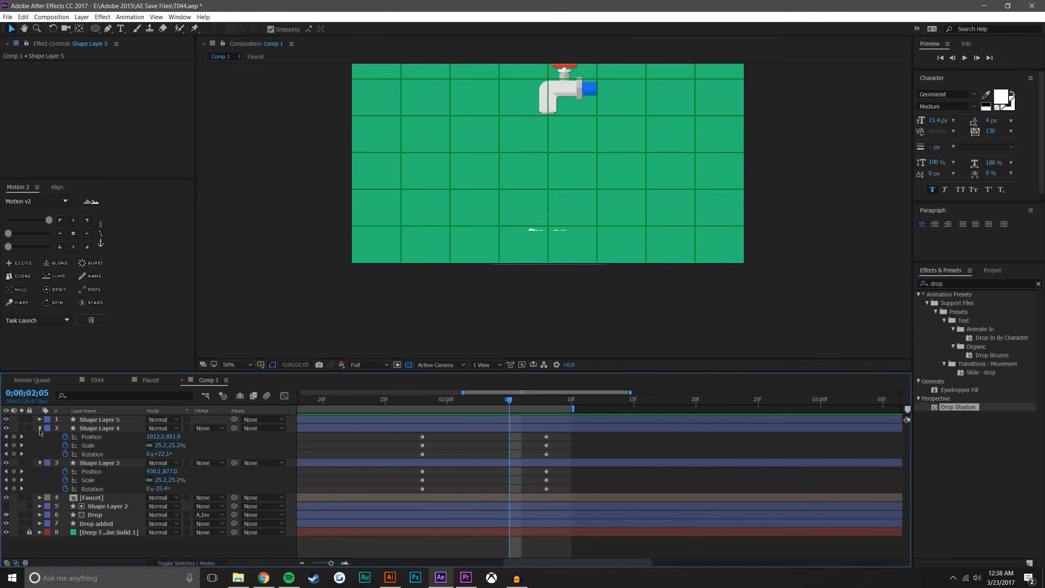
{"action": "left_click", "coordinate": [40, 428]}
{"action": "left_click", "coordinate": [40, 436]}
{"action": "left_click", "coordinate": [106, 420]}
{"action": "left_click", "coordinate": [110, 437], "text": "shift"}
{"action": "left_click_drag", "start_coordinate": [110, 437], "coordinate": [126, 474]}
{"action": "left_click", "coordinate": [118, 520]}
Pre-compose the Drop, Shape Layer 5, 4 and 3, and Drop added layers into a composition named Water
{"action": "left_click", "coordinate": [101, 437]}
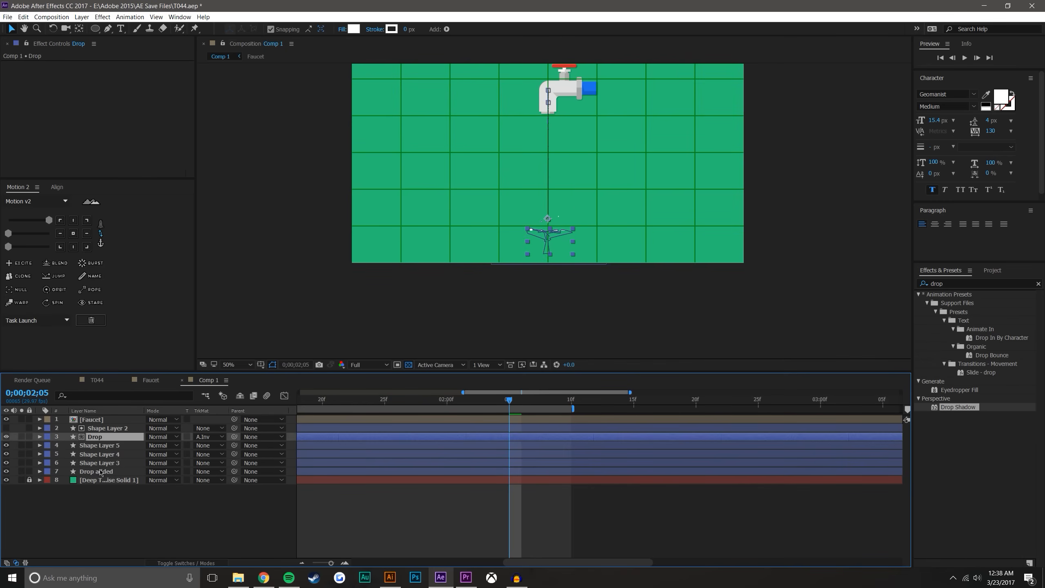
{"action": "left_click", "coordinate": [101, 472], "text": "shift"}
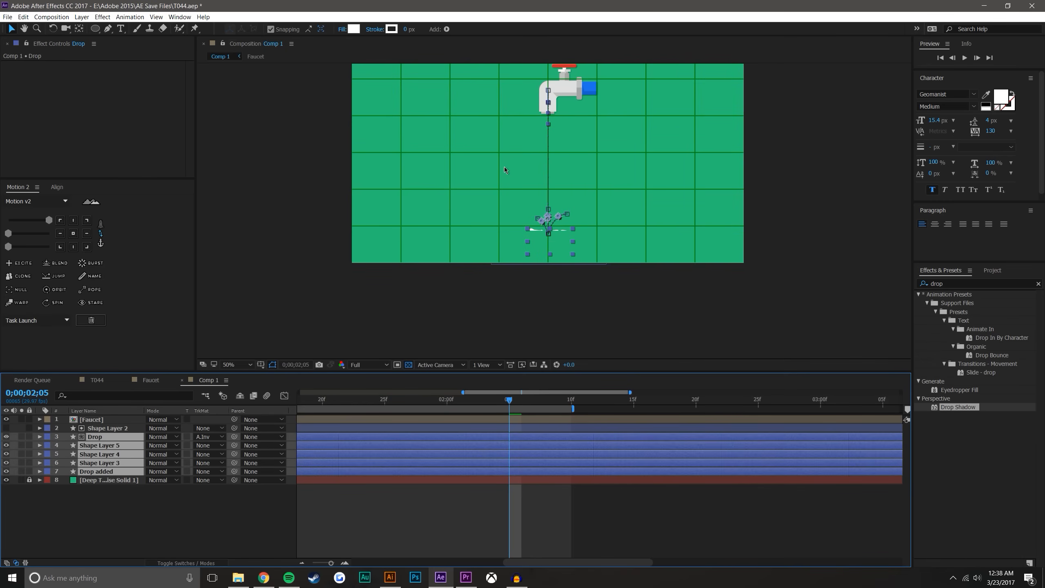
{"action": "key", "text": "ctrl+shift+c"}
{"action": "type", "text": "D"}
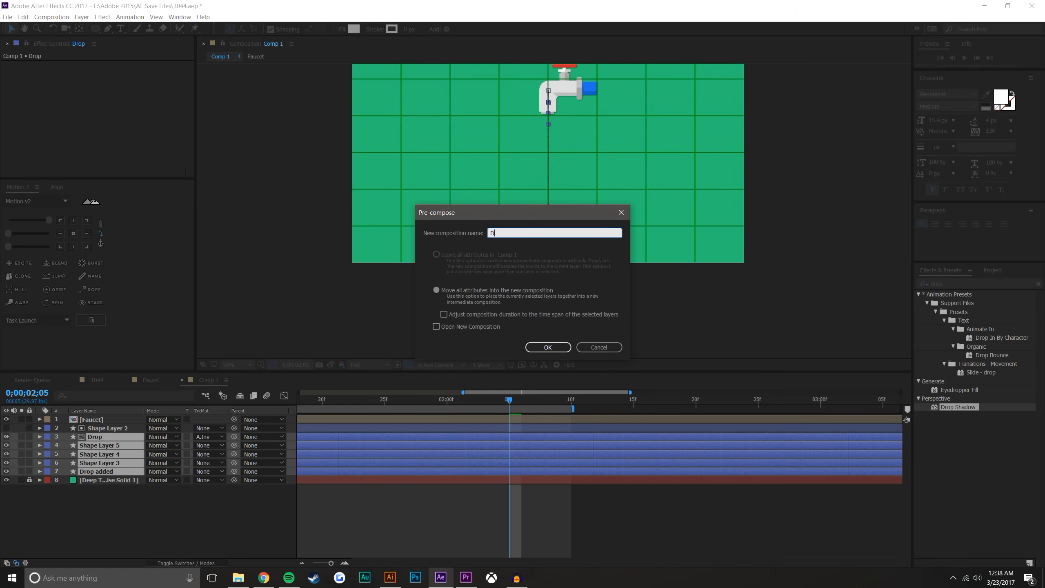
{"action": "type", "text": "ater"}
{"action": "key", "text": "Return"}
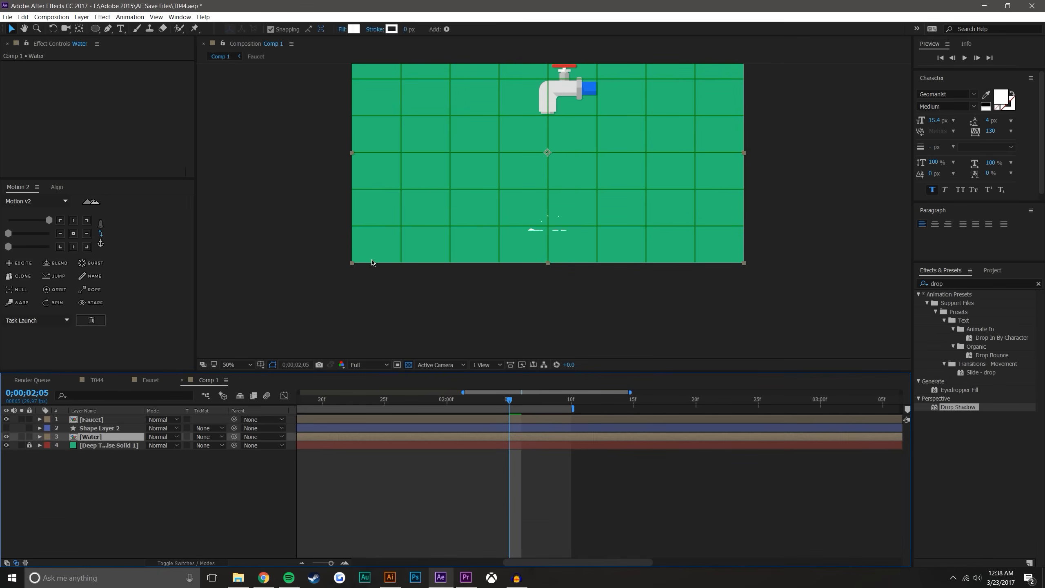
{"action": "left_click", "coordinate": [202, 474]}
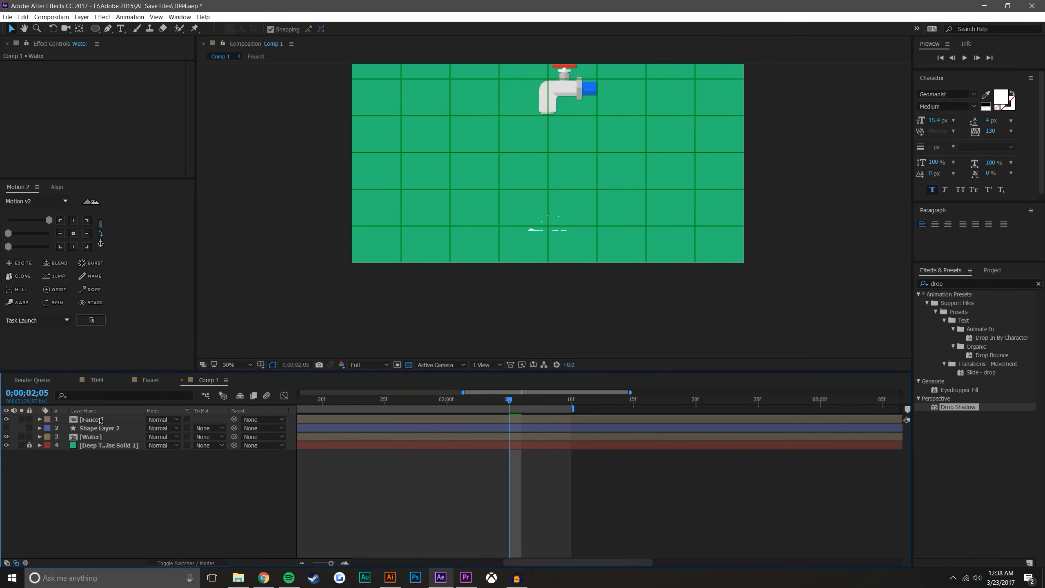
Check the drop's splash around 0;00;01;27, then open the Water composition and inspect its Shape Layer 2 matte by toggling its visibility
{"action": "scroll", "coordinate": [515, 305], "scroll_direction": "up", "scroll_amount": 1}
{"action": "left_click_drag", "start_coordinate": [497, 404], "coordinate": [415, 409]}
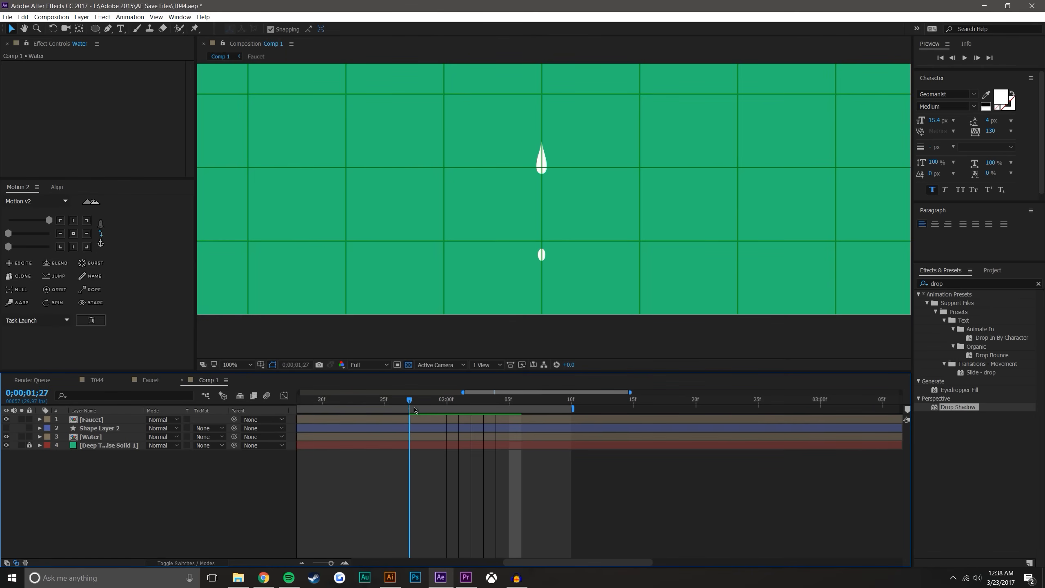
{"action": "double_click", "coordinate": [86, 436]}
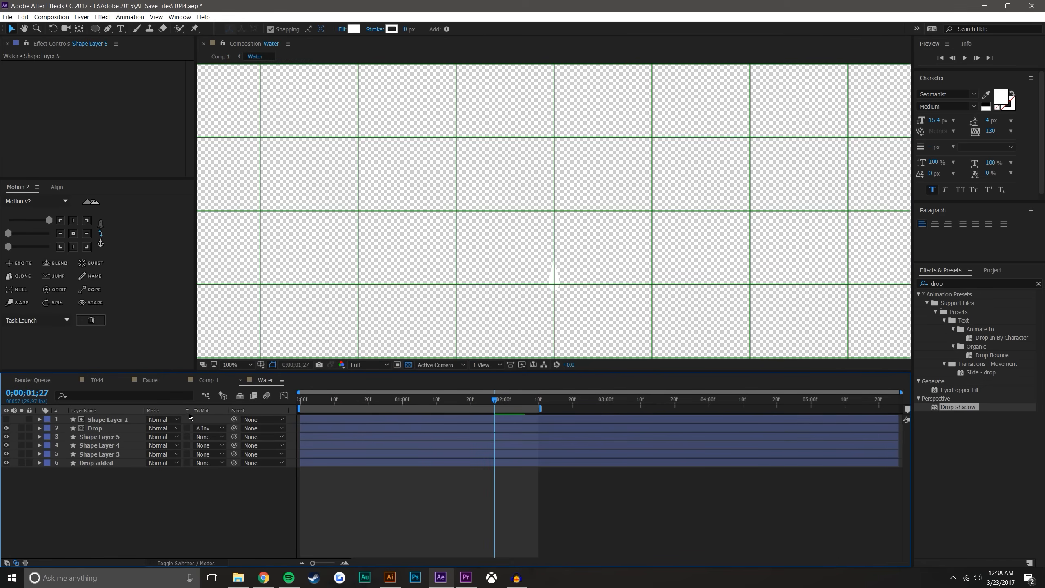
{"action": "scroll", "coordinate": [351, 254], "scroll_direction": "down", "scroll_amount": 2}
{"action": "left_click", "coordinate": [6, 419]}
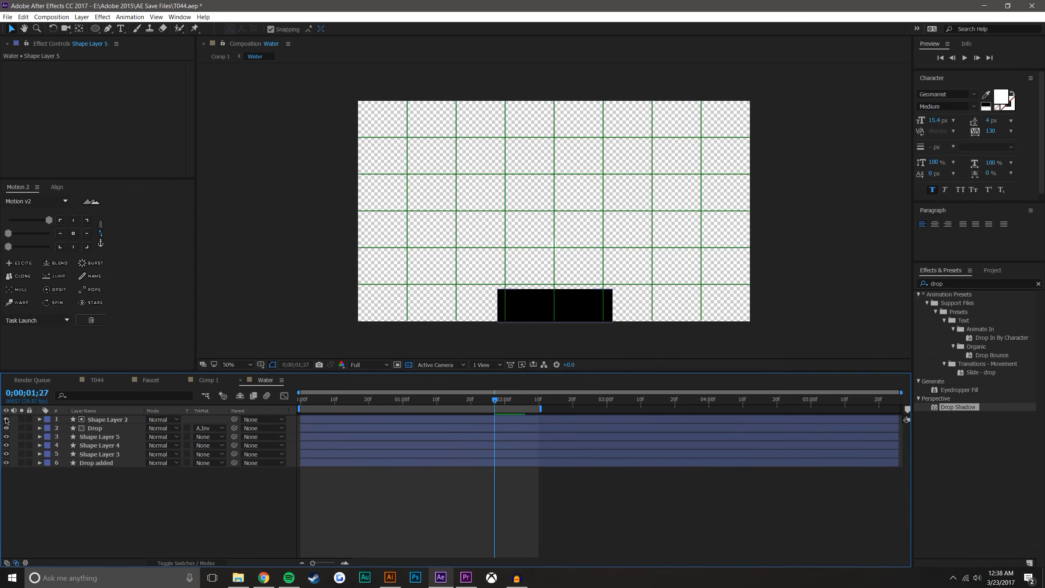
{"action": "left_click", "coordinate": [6, 419]}
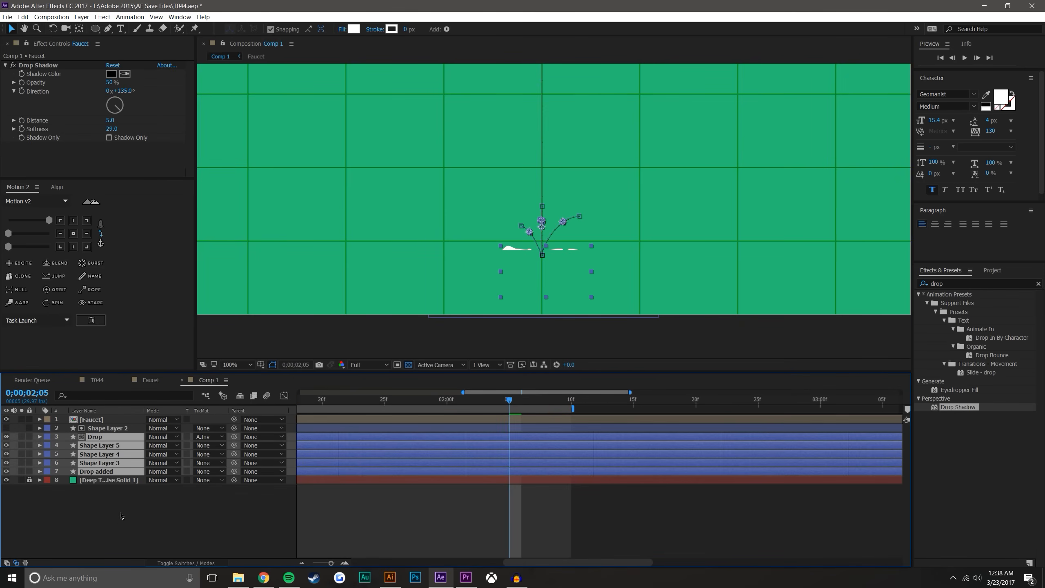
Pre-compose the Drop, Shape Layer 5, 4 and 3, and Drop added layers under the default name, leaving Shape Layer 2 outside
{"action": "left_click", "coordinate": [120, 516]}
{"action": "left_click", "coordinate": [116, 430]}
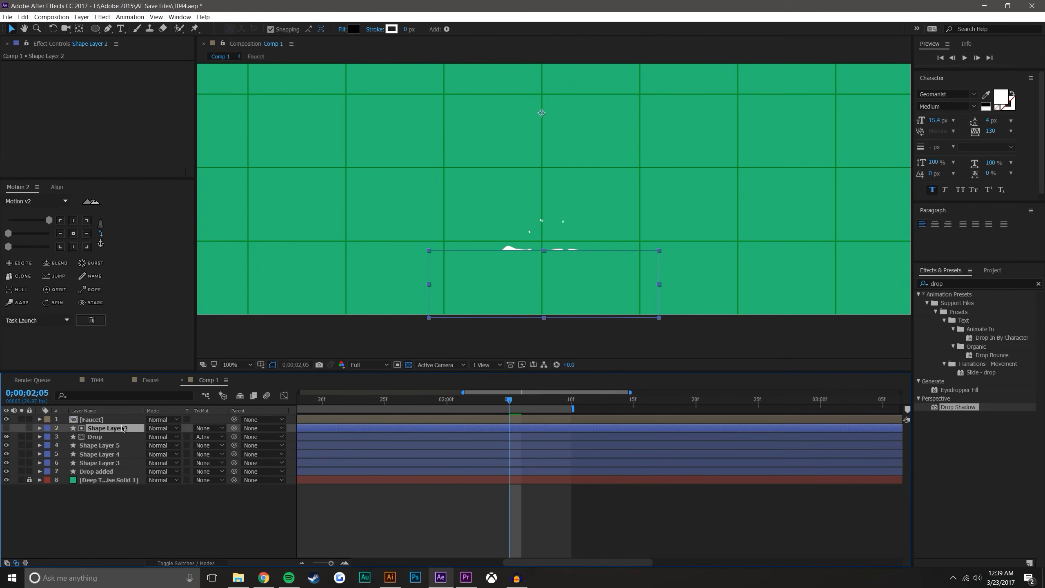
{"action": "left_click", "coordinate": [117, 437]}
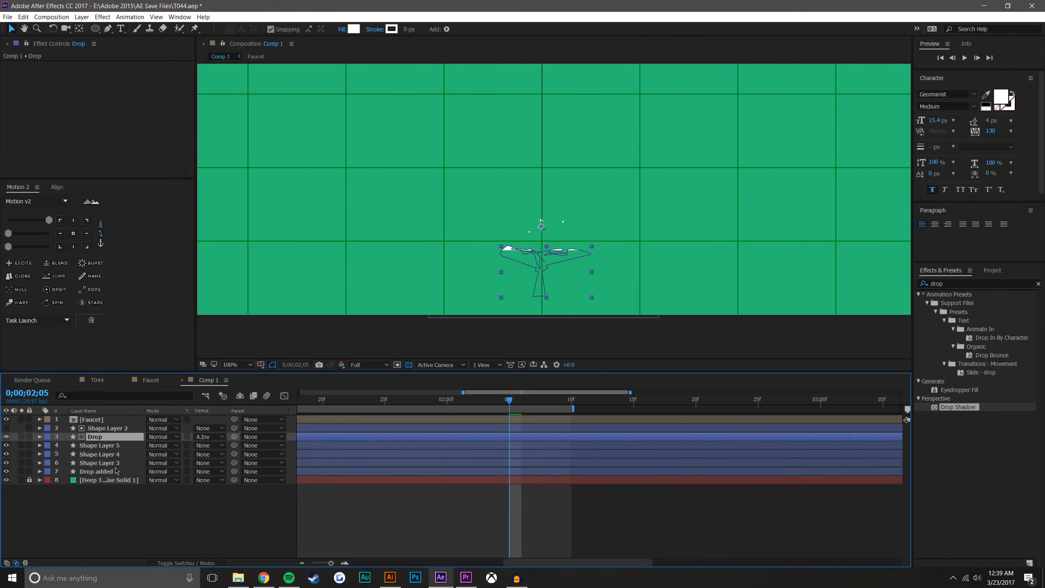
{"action": "left_click", "coordinate": [111, 471], "text": "shift"}
{"action": "key", "text": "ctrl+shift+c"}
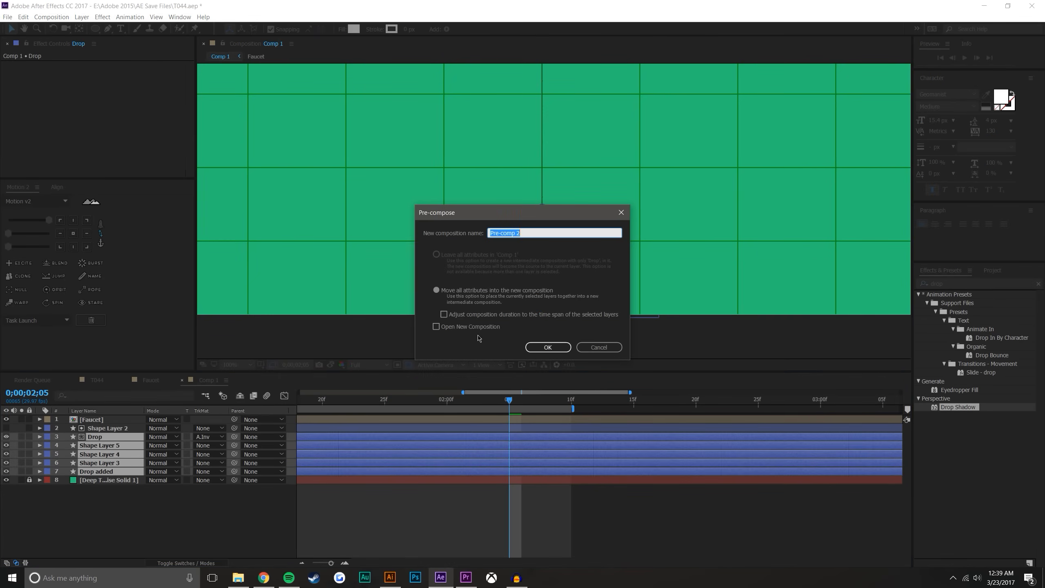
{"action": "left_click", "coordinate": [546, 346]}
{"action": "left_click", "coordinate": [176, 469]}
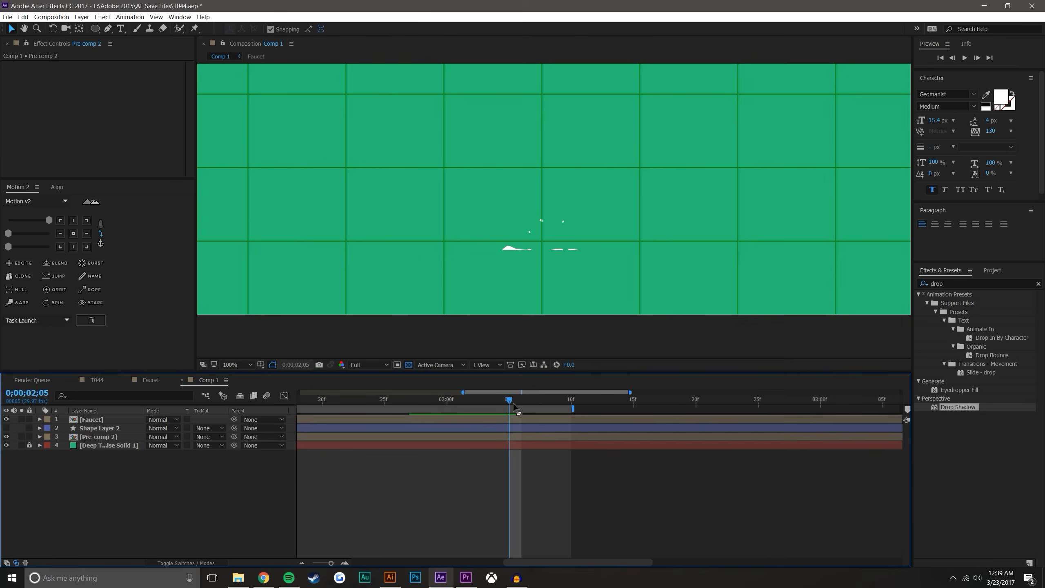
Set the new precomp's track matte to Alpha Inverted using Shape Layer 2, and leave that matte layer hidden
{"action": "left_click_drag", "start_coordinate": [509, 400], "coordinate": [394, 410]}
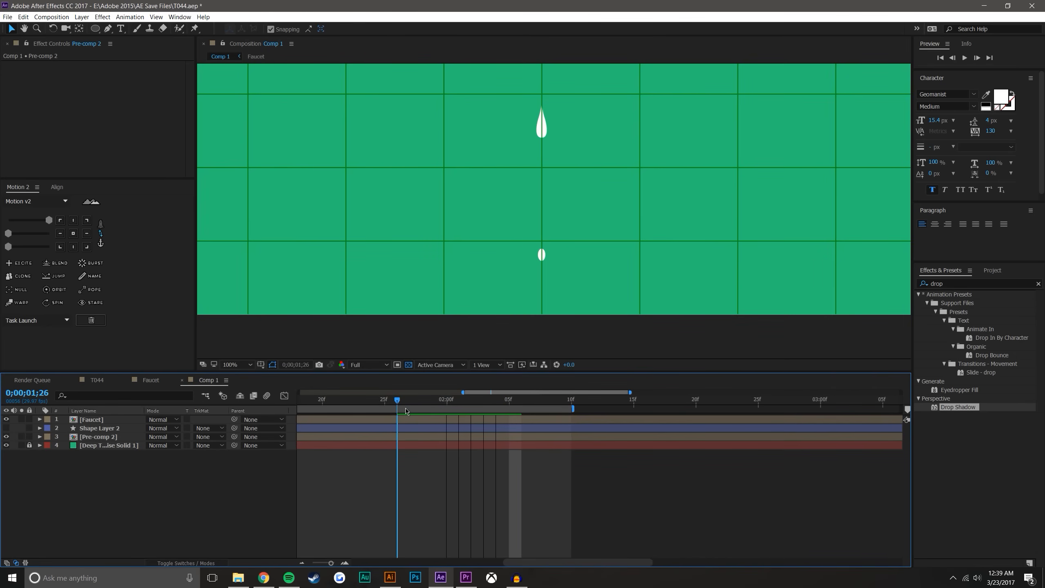
{"action": "left_click", "coordinate": [406, 411]}
{"action": "left_click", "coordinate": [100, 431]}
{"action": "left_click", "coordinate": [5, 428]}
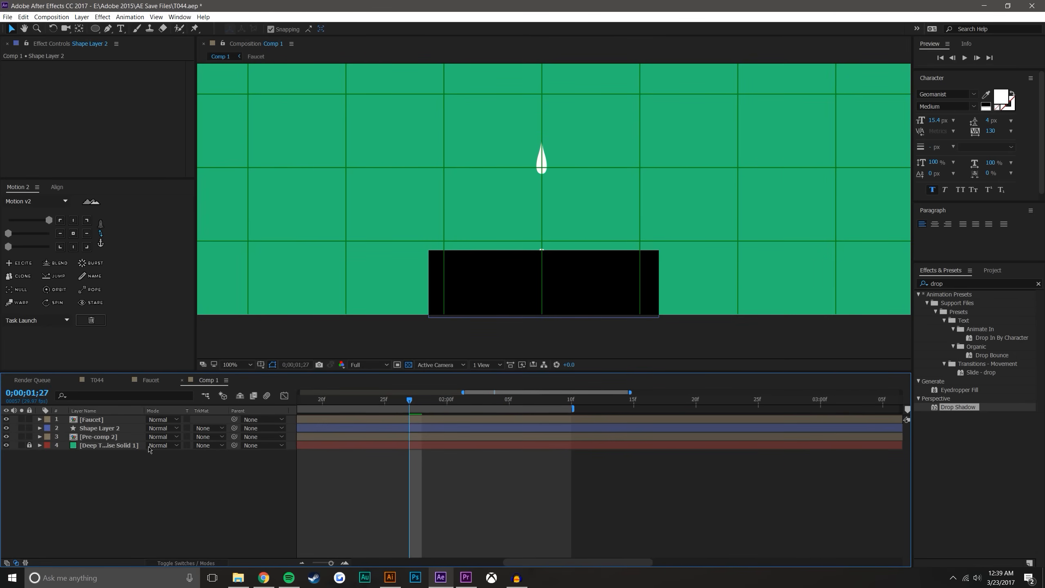
{"action": "left_click", "coordinate": [207, 437]}
{"action": "left_click", "coordinate": [214, 459]}
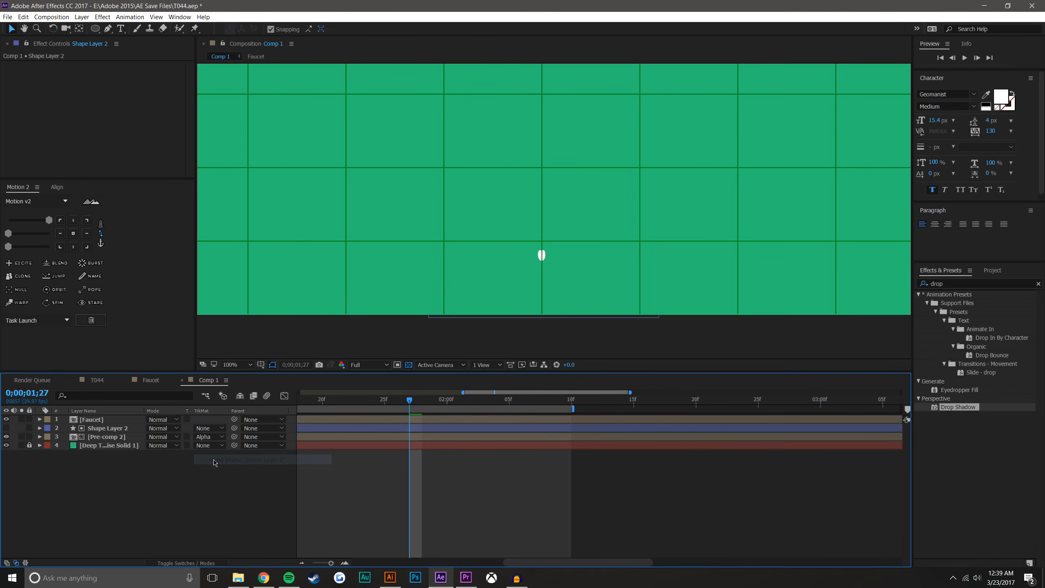
{"action": "left_click", "coordinate": [208, 437]}
{"action": "left_click", "coordinate": [205, 470]}
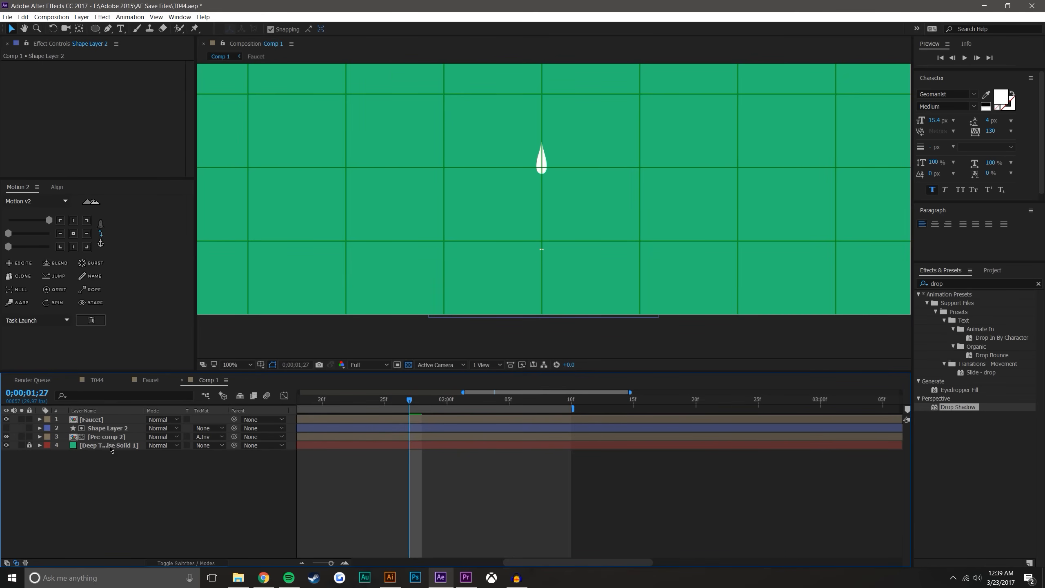
{"action": "left_click", "coordinate": [6, 428]}
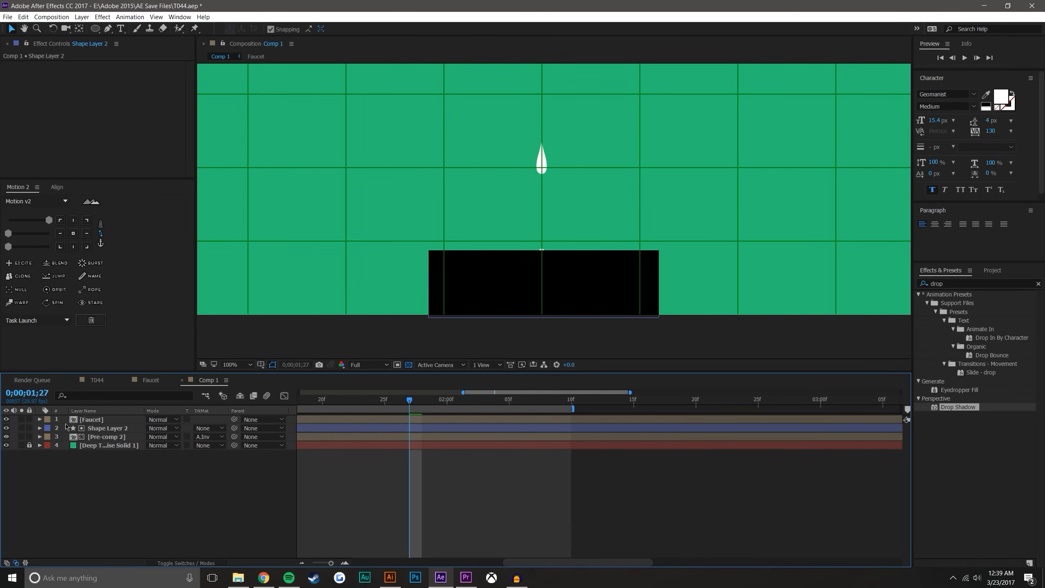
{"action": "left_click", "coordinate": [6, 428]}
{"action": "mouse_move", "coordinate": [411, 404]}
{"action": "left_mouse_down"}
{"action": "mouse_move", "coordinate": [544, 399]}
{"action": "mouse_move", "coordinate": [409, 399]}
{"action": "left_mouse_up"}
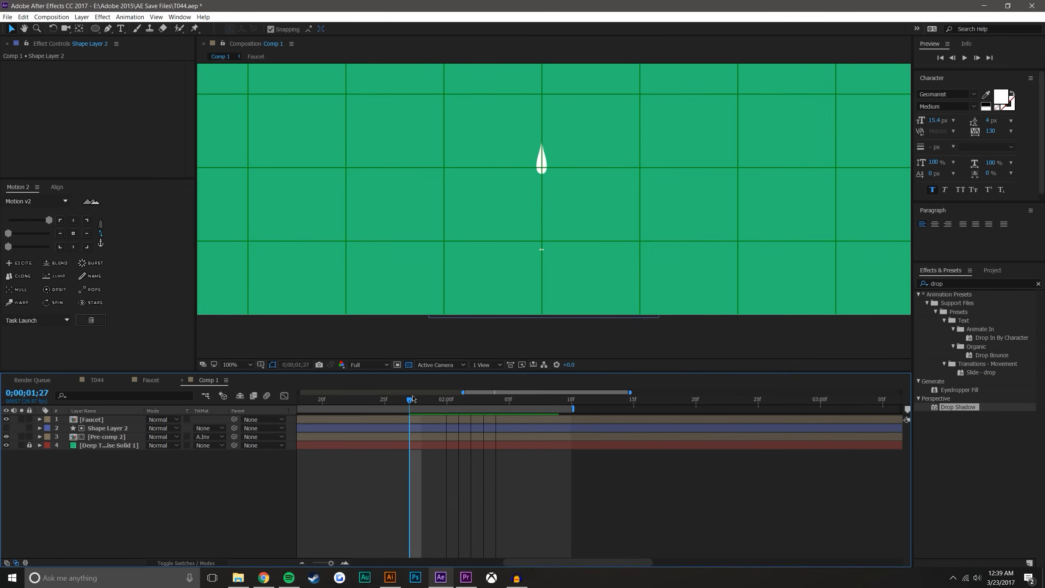
Open the new precomp, reveal the keyframes of all its layers and go to 0;00;01;28
{"action": "double_click", "coordinate": [106, 438]}
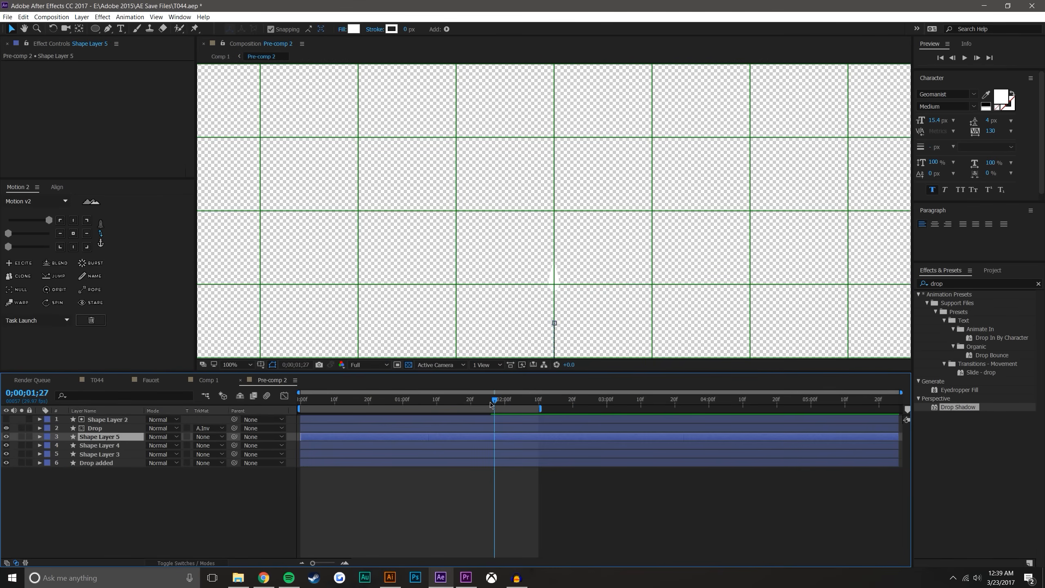
{"action": "left_click", "coordinate": [123, 482]}
{"action": "key", "text": "ctrl+a"}
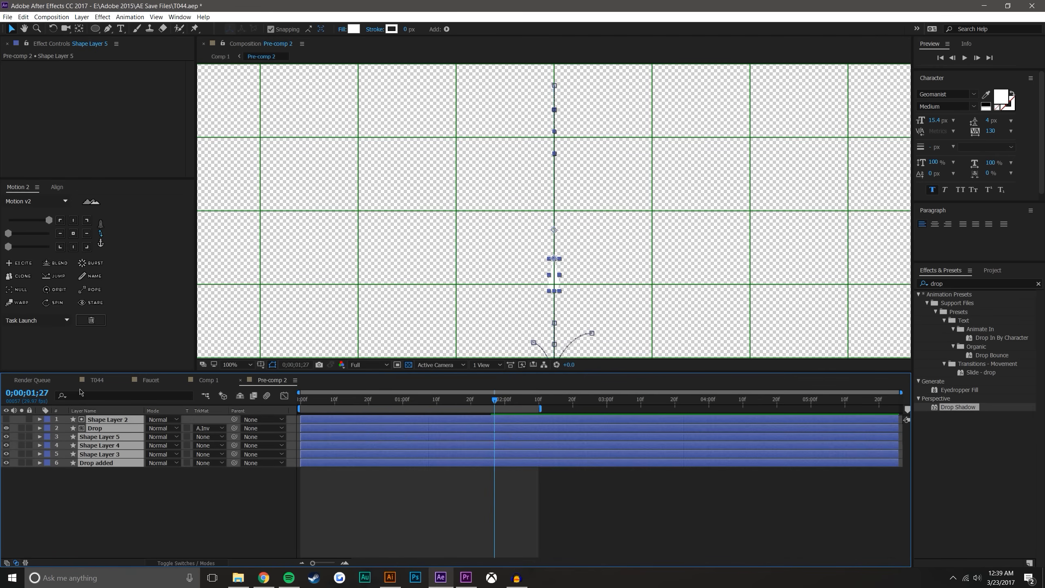
{"action": "key", "text": "comma"}
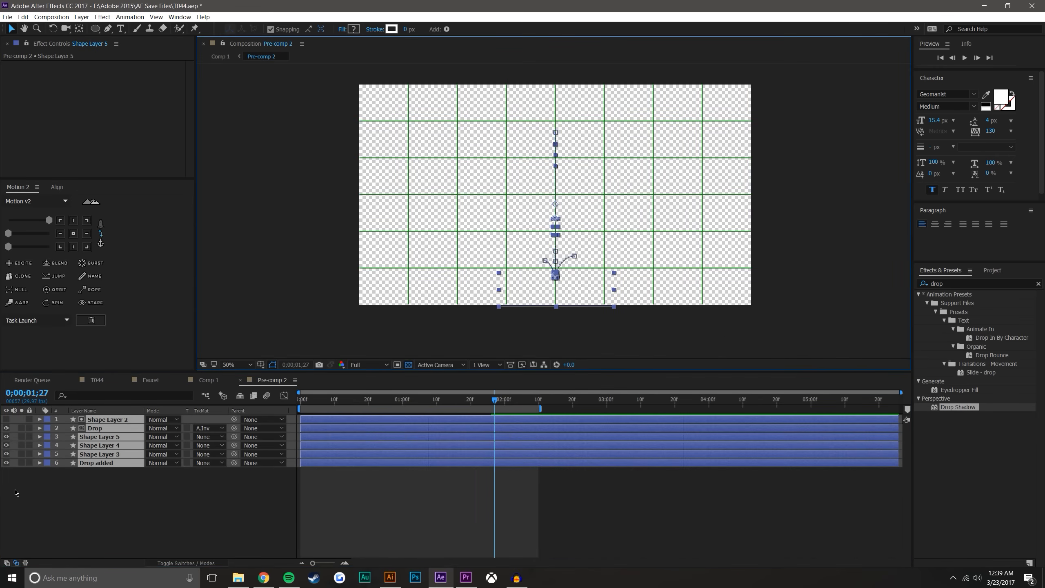
{"action": "key", "text": "u"}
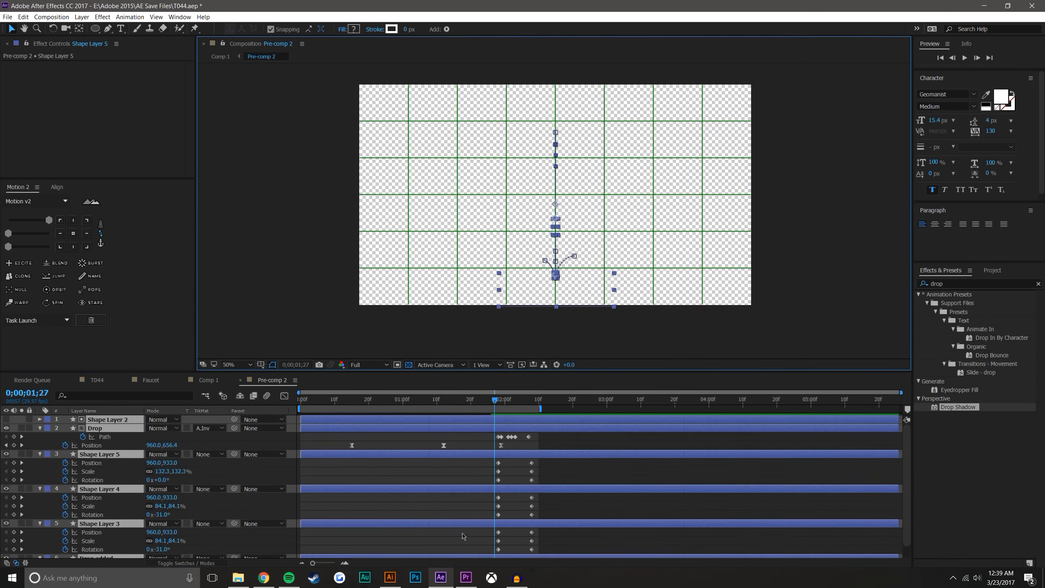
{"action": "left_click", "coordinate": [345, 563]}
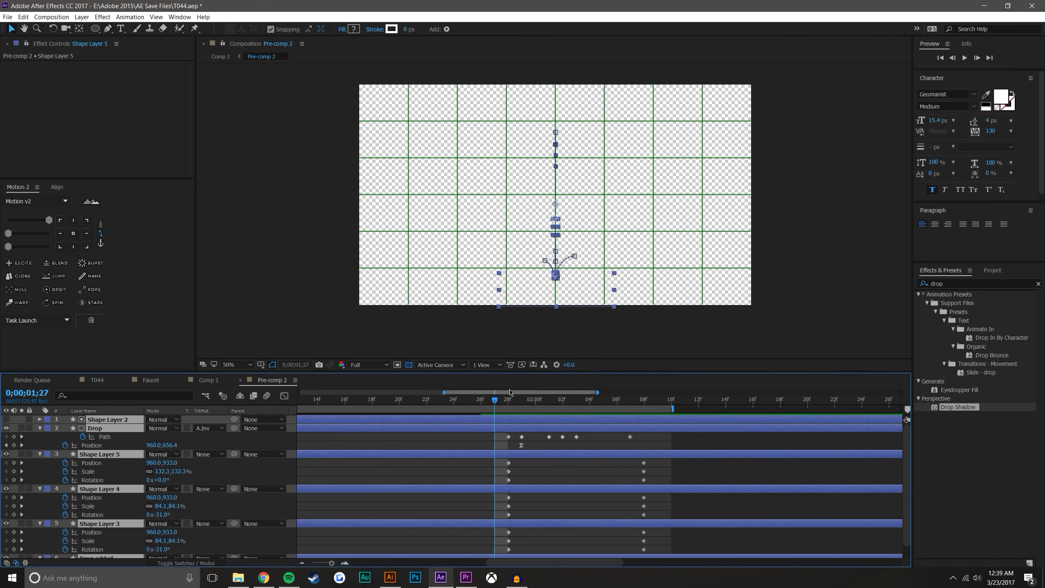
{"action": "left_click_drag", "start_coordinate": [492, 400], "coordinate": [506, 401]}
Move the three droplet layers' starting position straight down to 960.0, 952.3 at 0;00;01;28
{"action": "scroll", "coordinate": [591, 261], "scroll_direction": "down", "scroll_amount": 2}
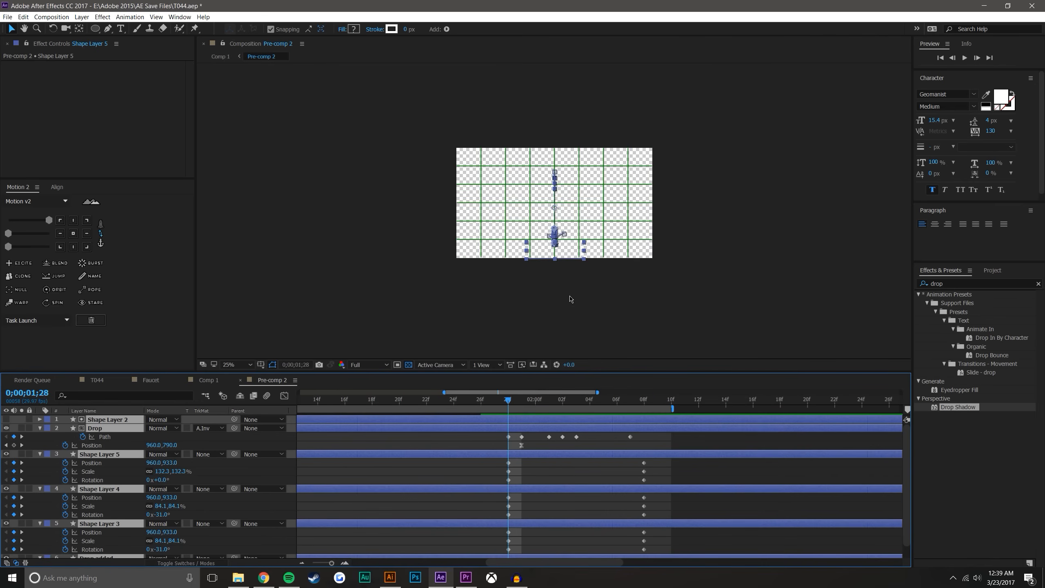
{"action": "scroll", "coordinate": [569, 298], "scroll_direction": "up", "scroll_amount": 3}
{"action": "scroll", "coordinate": [568, 297], "scroll_direction": "up", "scroll_amount": 4}
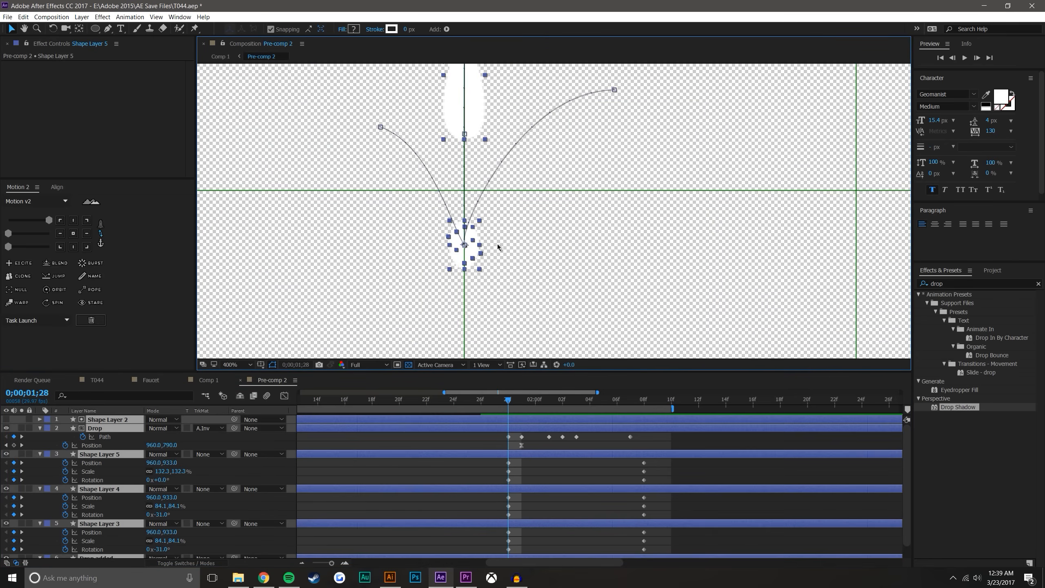
{"action": "left_click", "coordinate": [337, 472]}
{"action": "left_click", "coordinate": [132, 454]}
{"action": "scroll", "coordinate": [356, 532], "scroll_direction": "down", "scroll_amount": 1}
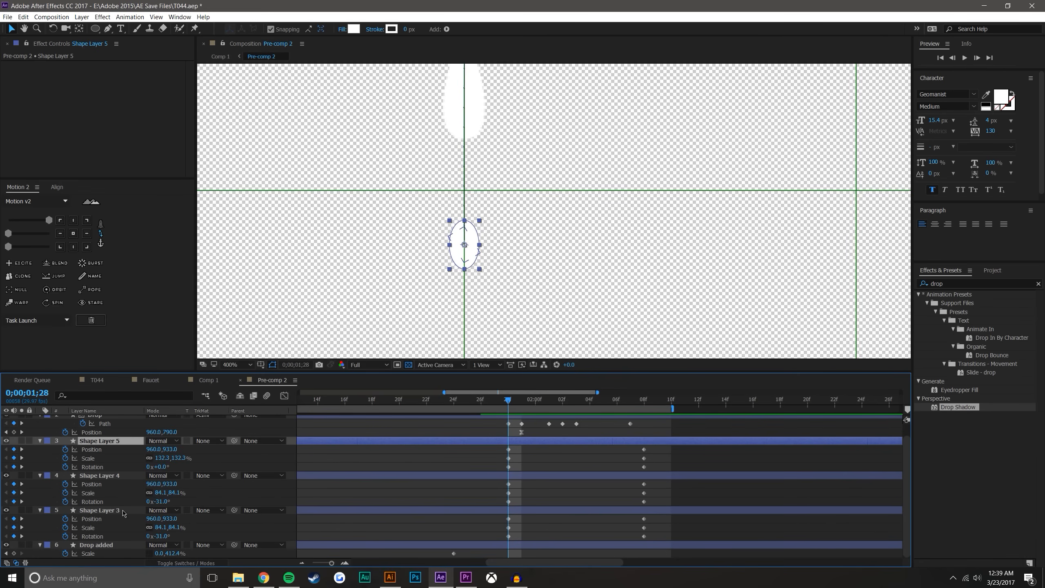
{"action": "left_click", "coordinate": [123, 511], "text": "shift"}
{"action": "left_click_drag", "start_coordinate": [464, 244], "coordinate": [465, 276]}
{"action": "left_click_drag", "start_coordinate": [430, 147], "coordinate": [439, 147]}
{"action": "left_click", "coordinate": [578, 469]}
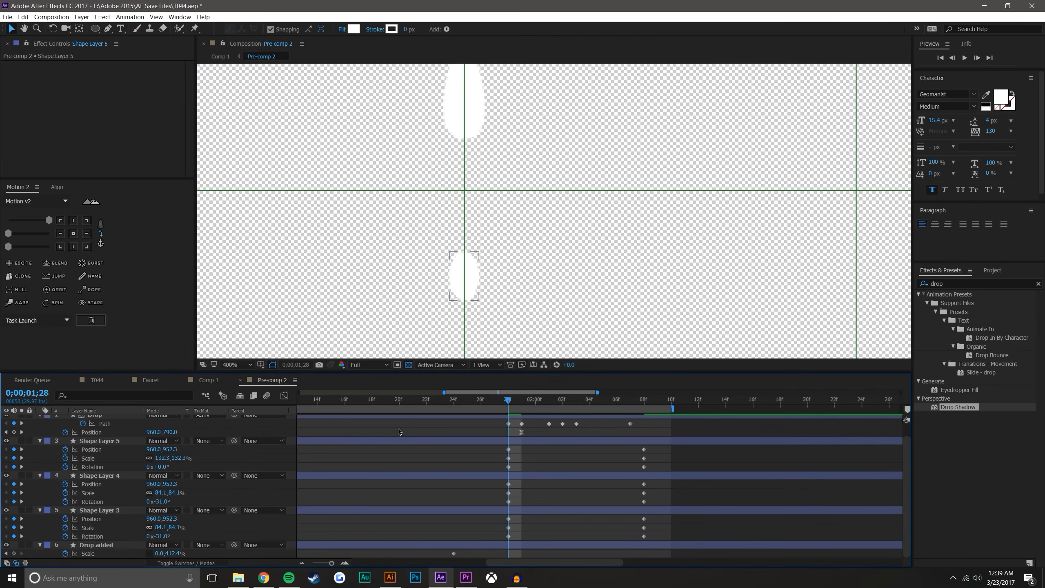
Return to Comp 1, hide the viewer grid and scrub through the splash to 0;00;02;03
{"action": "left_click", "coordinate": [208, 380]}
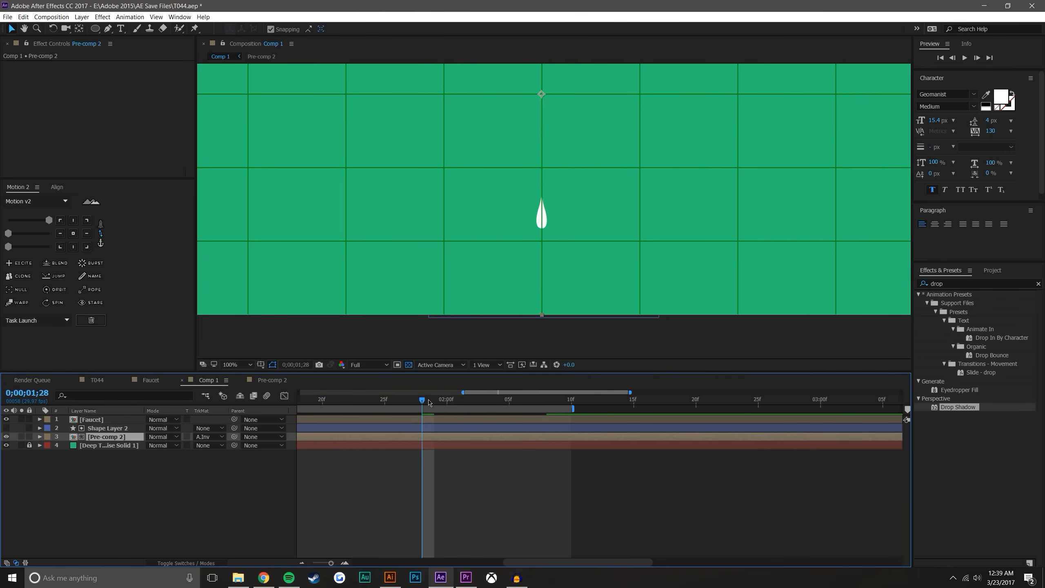
{"action": "left_click", "coordinate": [265, 364]}
{"action": "left_click", "coordinate": [305, 397]}
{"action": "left_click_drag", "start_coordinate": [421, 400], "coordinate": [485, 373]}
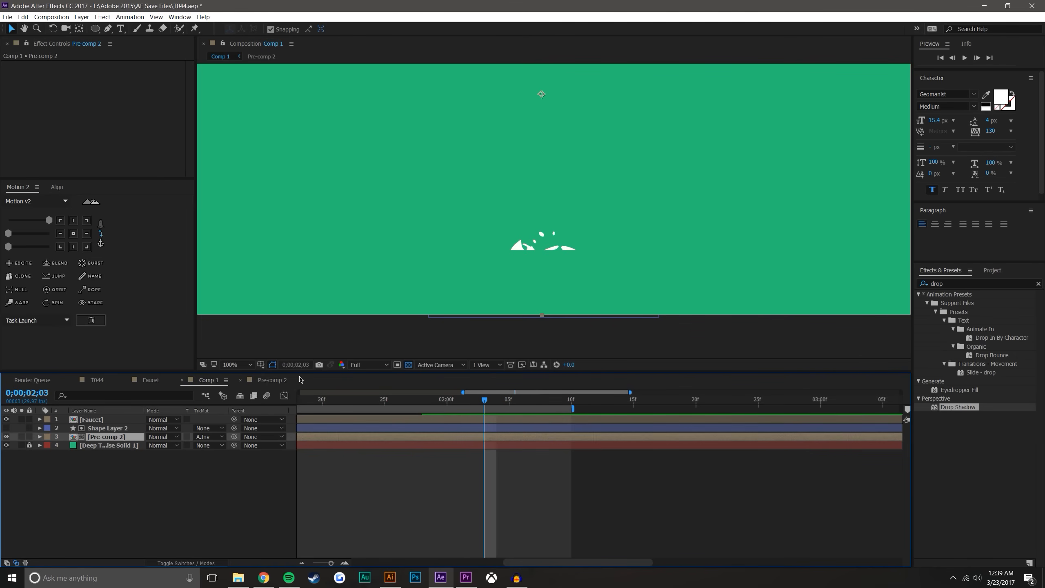
Search the effects for "rough" and apply Roughen Edges to the Pre-comp 2 layer
{"action": "scroll", "coordinate": [570, 192], "scroll_direction": "down", "scroll_amount": 4}
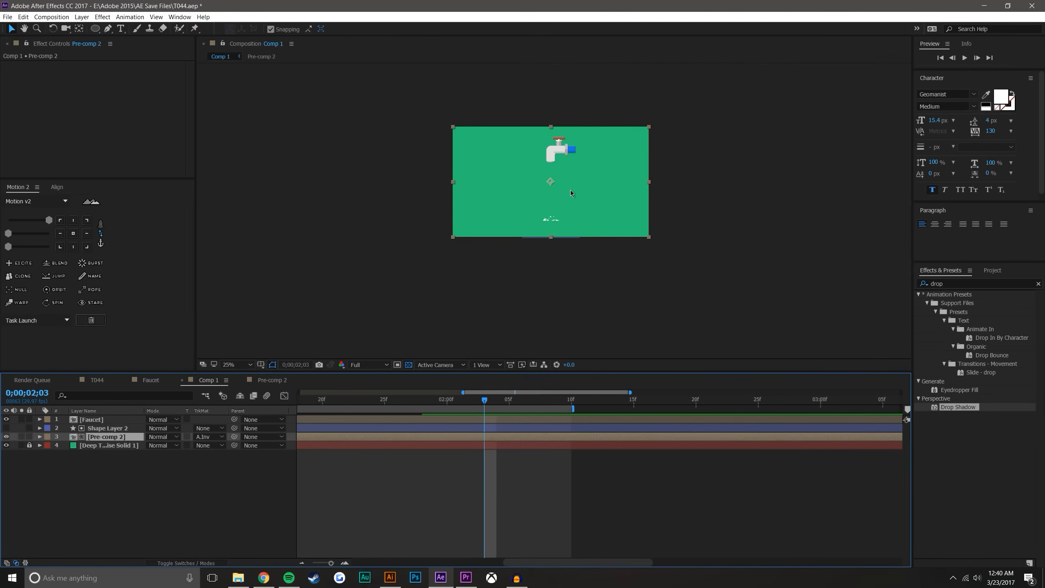
{"action": "scroll", "coordinate": [562, 229], "scroll_direction": "up", "scroll_amount": 2}
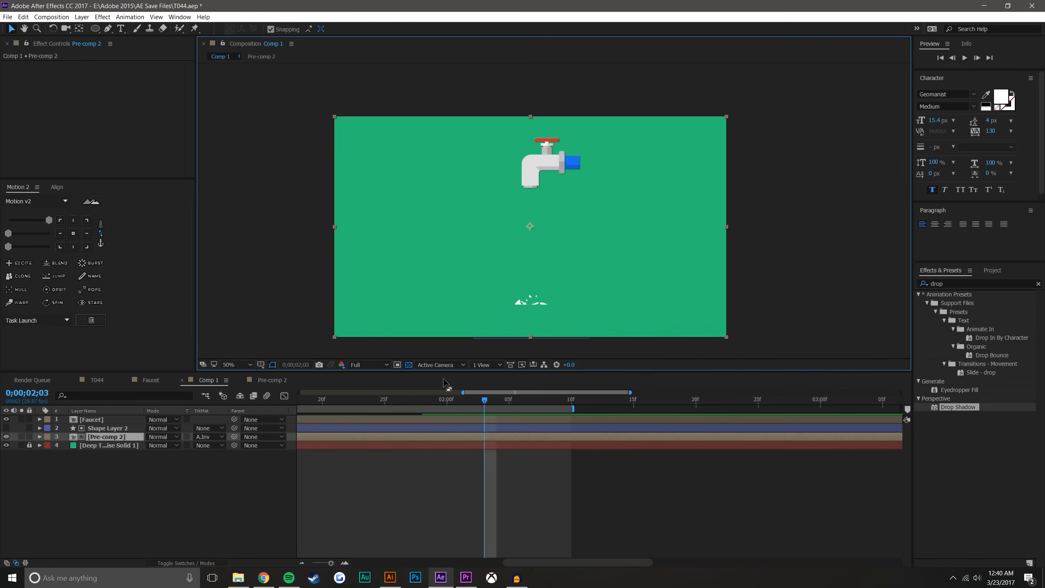
{"action": "left_click", "coordinate": [978, 283]}
{"action": "type", "text": "rough"}
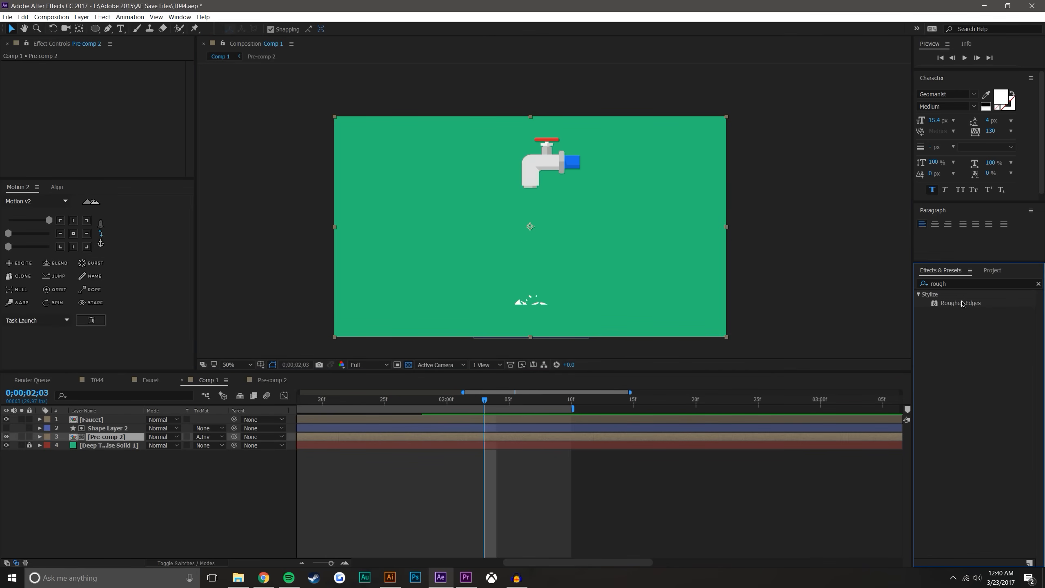
{"action": "left_click_drag", "start_coordinate": [960, 303], "coordinate": [98, 436]}
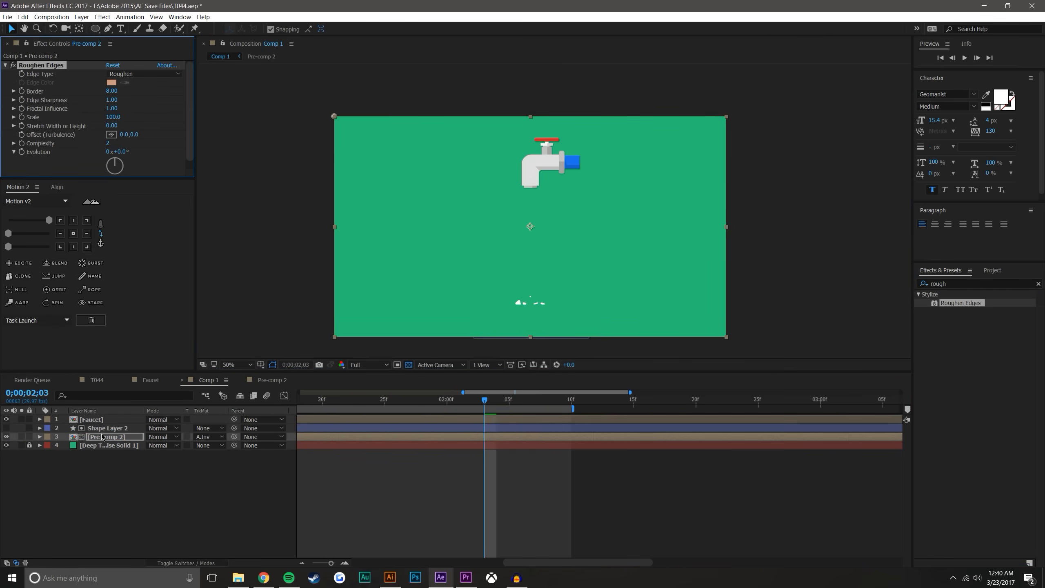
Set Roughen Edges Border to 4.70 and Scale to 183, and check the drop's shape as it falls
{"action": "scroll", "coordinate": [535, 260], "scroll_direction": "up", "scroll_amount": 2}
{"action": "left_click_drag", "start_coordinate": [564, 205], "coordinate": [584, 117]}
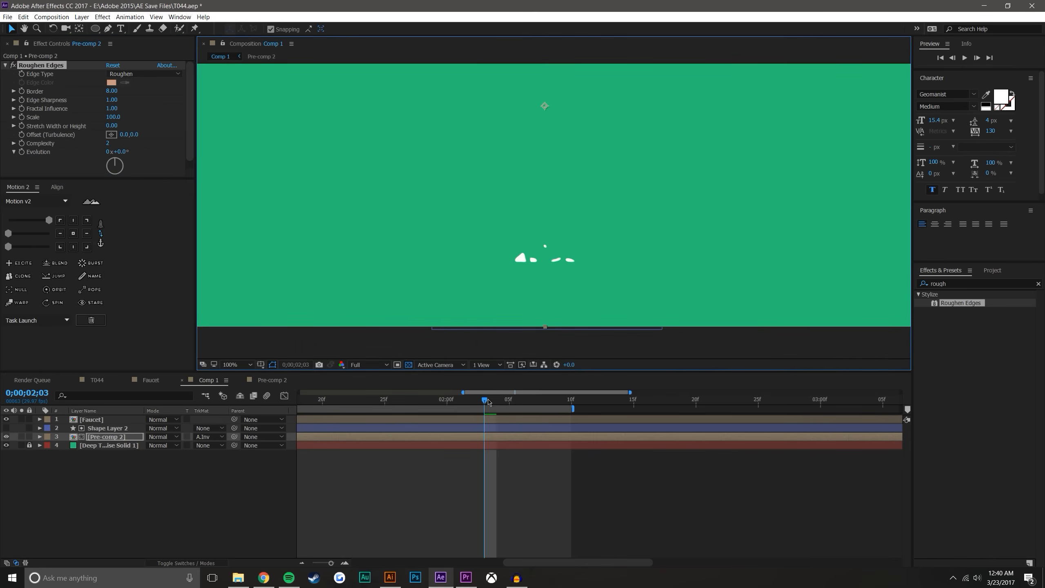
{"action": "left_click_drag", "start_coordinate": [468, 403], "coordinate": [384, 400]}
{"action": "left_click_drag", "start_coordinate": [574, 177], "coordinate": [548, 369]}
{"action": "left_click_drag", "start_coordinate": [384, 403], "coordinate": [488, 410]}
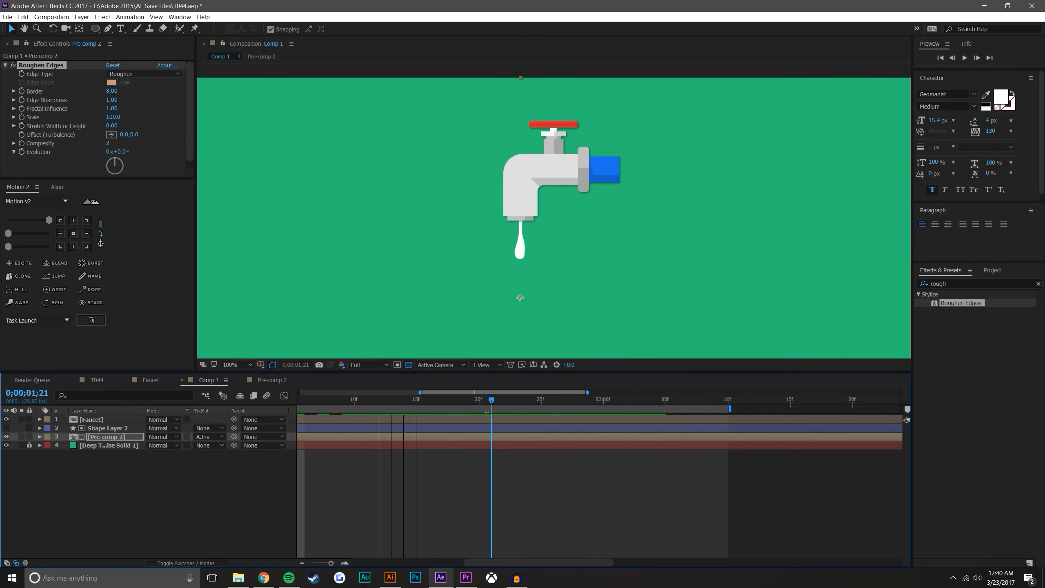
{"action": "key", "text": "period"}
{"action": "left_click_drag", "start_coordinate": [118, 94], "coordinate": [62, 100]}
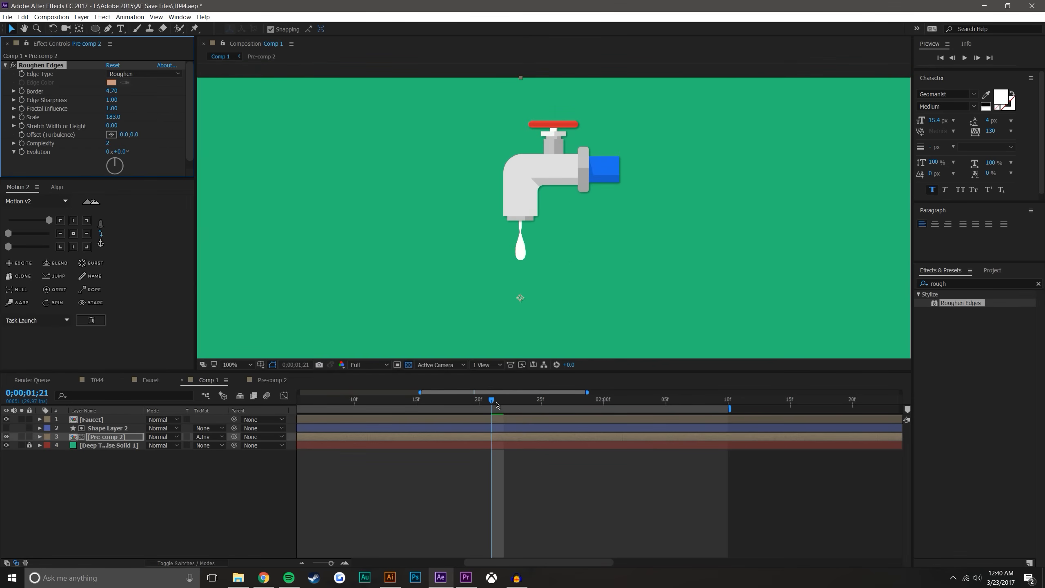
{"action": "left_click_drag", "start_coordinate": [477, 402], "coordinate": [516, 373]}
{"action": "left_click_drag", "start_coordinate": [546, 216], "coordinate": [570, 85]}
{"action": "key", "text": "comma"}
{"action": "mouse_move", "coordinate": [519, 405]}
{"action": "left_mouse_down"}
{"action": "mouse_move", "coordinate": [665, 383]}
{"action": "mouse_move", "coordinate": [547, 383]}
{"action": "mouse_move", "coordinate": [703, 381]}
{"action": "mouse_move", "coordinate": [467, 385]}
{"action": "mouse_move", "coordinate": [534, 409]}
{"action": "left_mouse_up"}
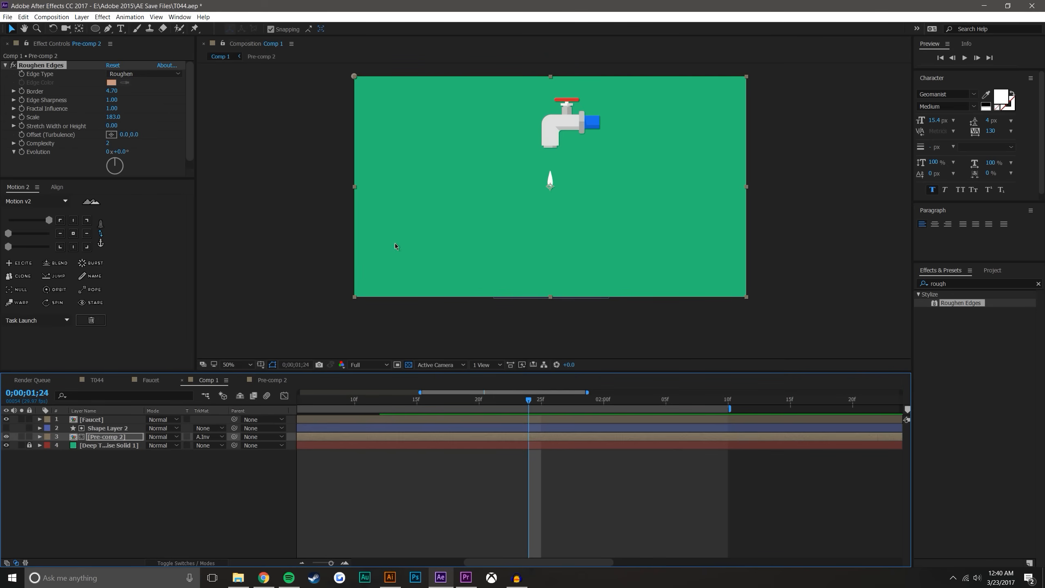
Apply a Fill effect to the Pre-comp 2 layer and set its color to blue
{"action": "left_click", "coordinate": [129, 16]}
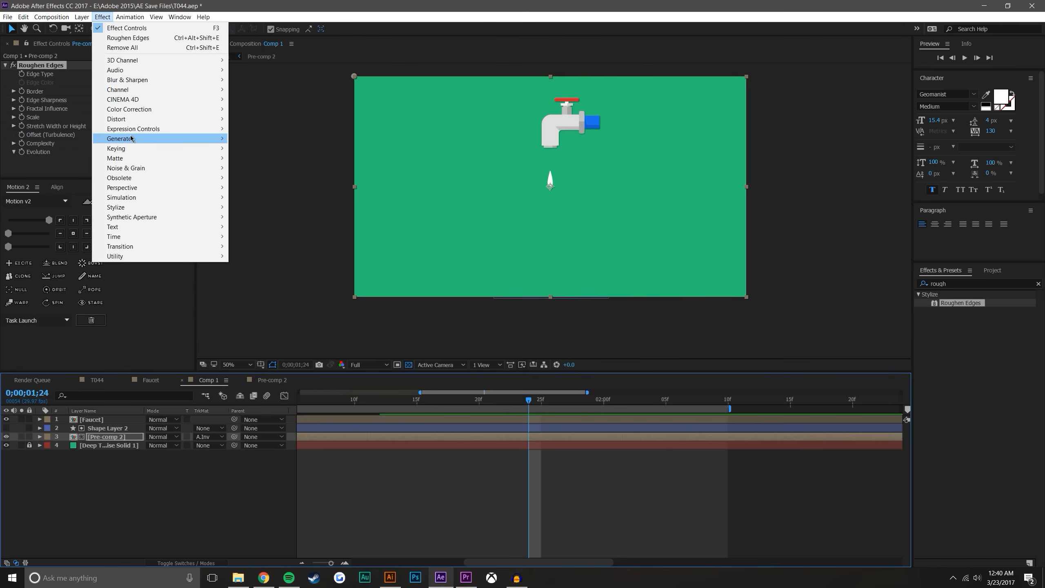
{"action": "mouse_move", "coordinate": [132, 139]}
{"action": "left_click", "coordinate": [245, 286]}
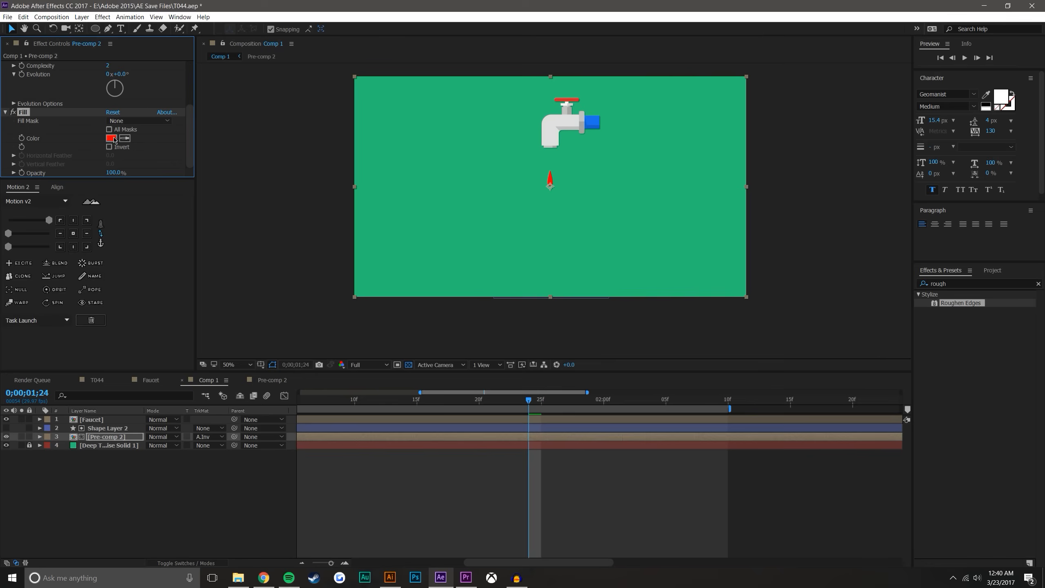
{"action": "left_click", "coordinate": [113, 139]}
{"action": "left_click_drag", "start_coordinate": [766, 343], "coordinate": [770, 307]}
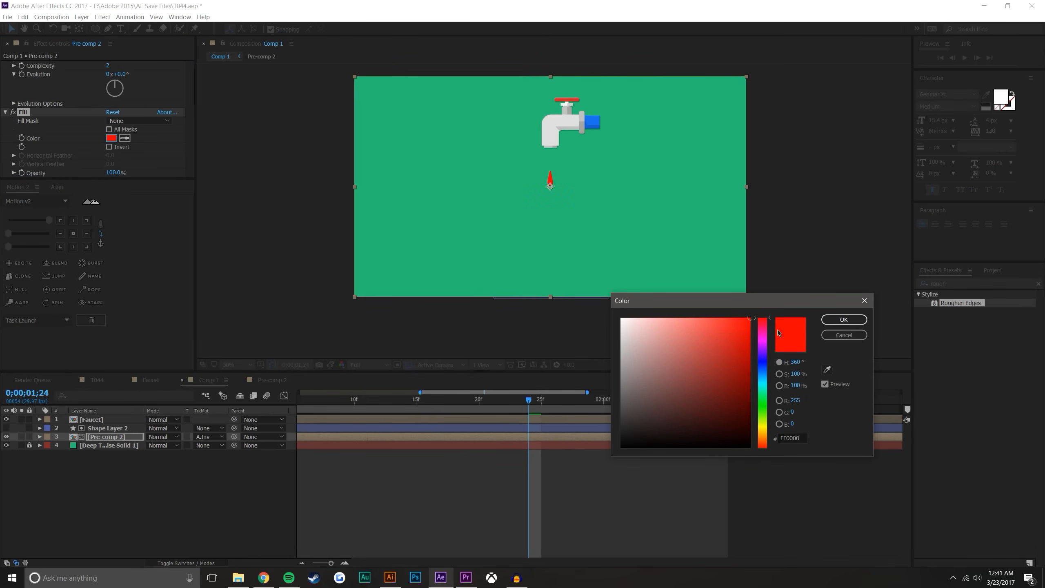
{"action": "left_click_drag", "start_coordinate": [765, 350], "coordinate": [762, 373]}
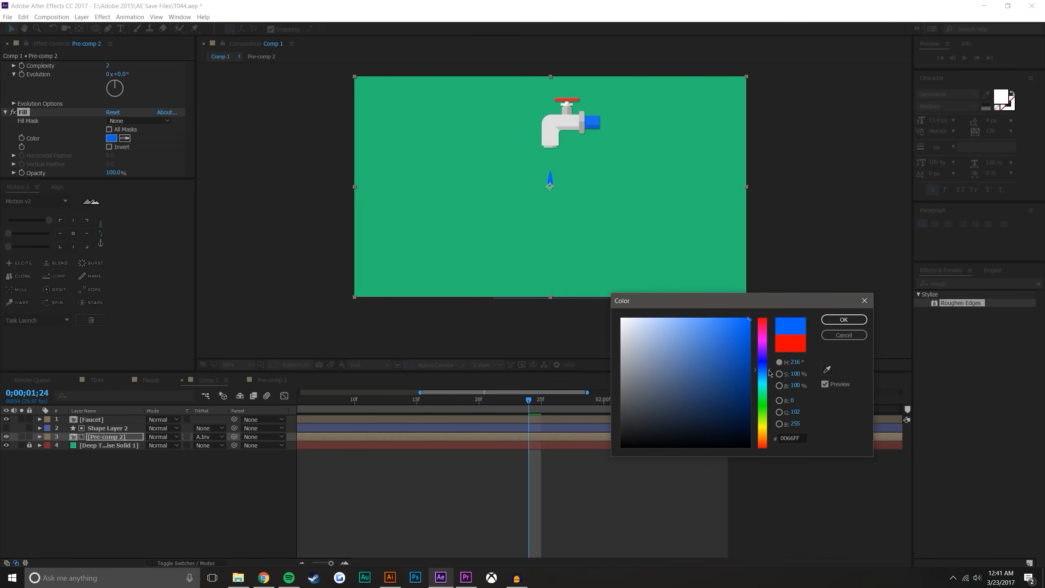
{"action": "left_click", "coordinate": [842, 320]}
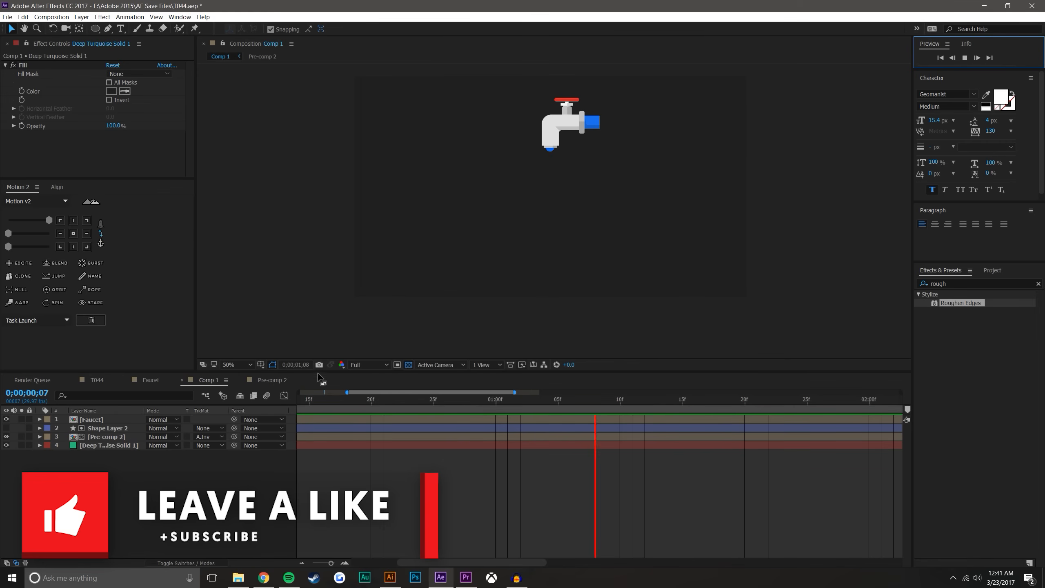
Fit the composition in the viewer while previewing the finished faucet animation
{"action": "left_click", "coordinate": [237, 364]}
{"action": "left_click", "coordinate": [247, 381]}
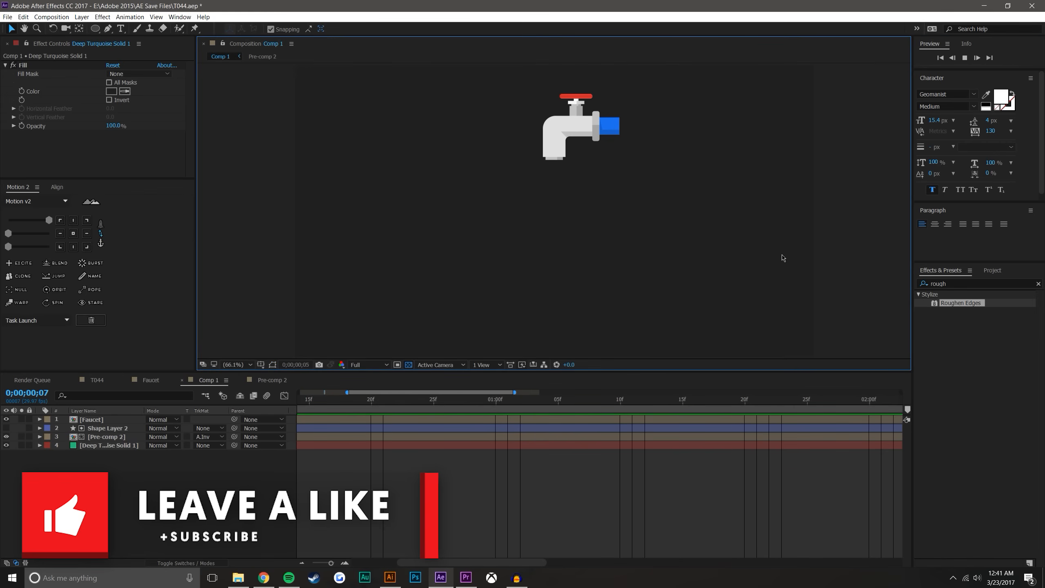